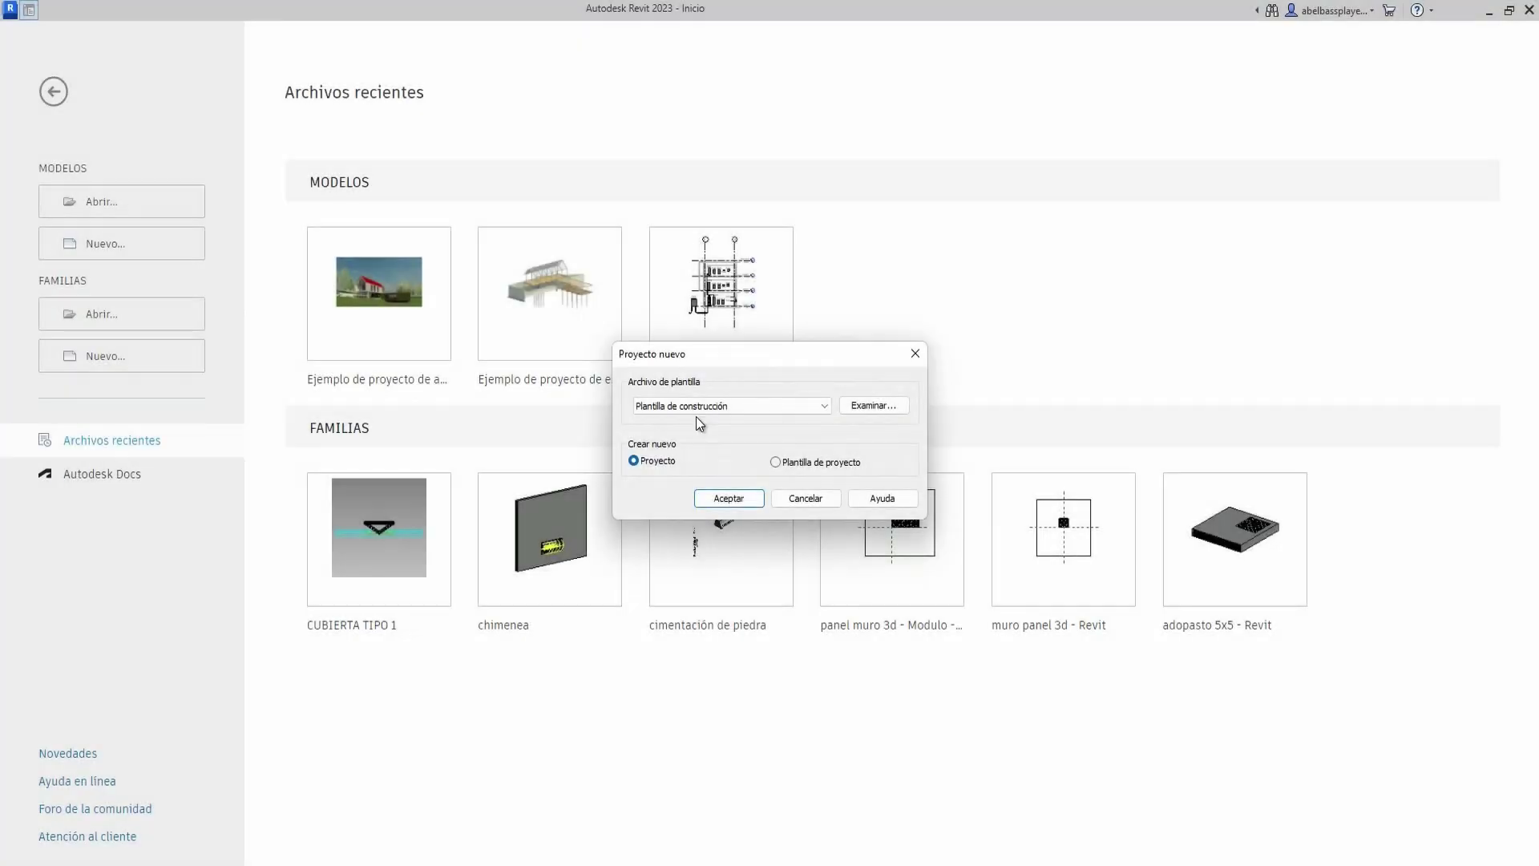
# - Start a new project from the Revit home screen and expand the template list
pyautogui.click(696, 414)
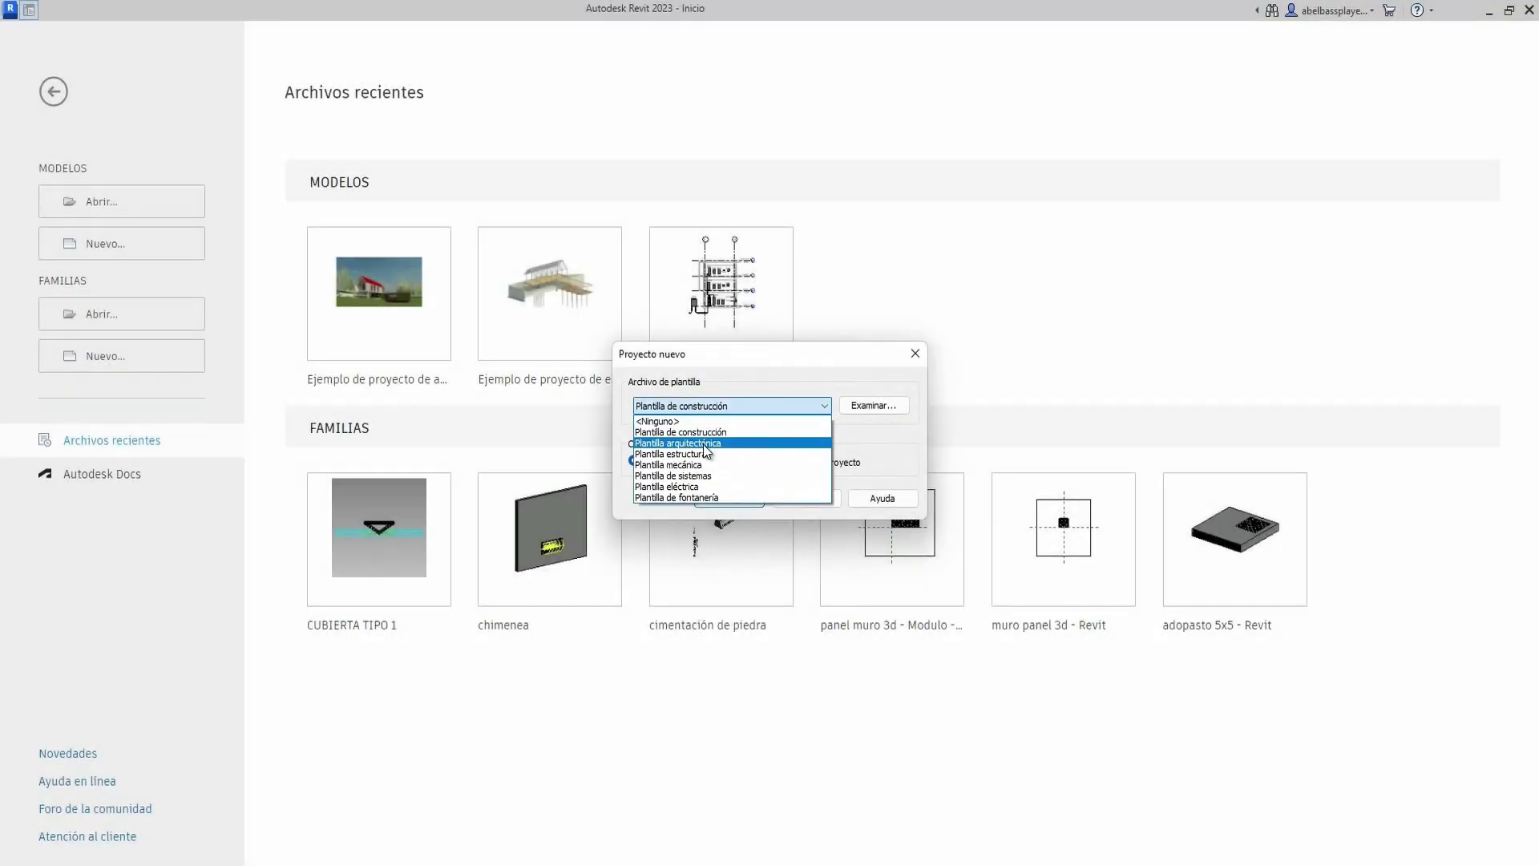
# - Create a project from the Plantilla arquitectónica and confirm its length units are Metros
pyautogui.click(706, 442)
pyautogui.click(733, 505)
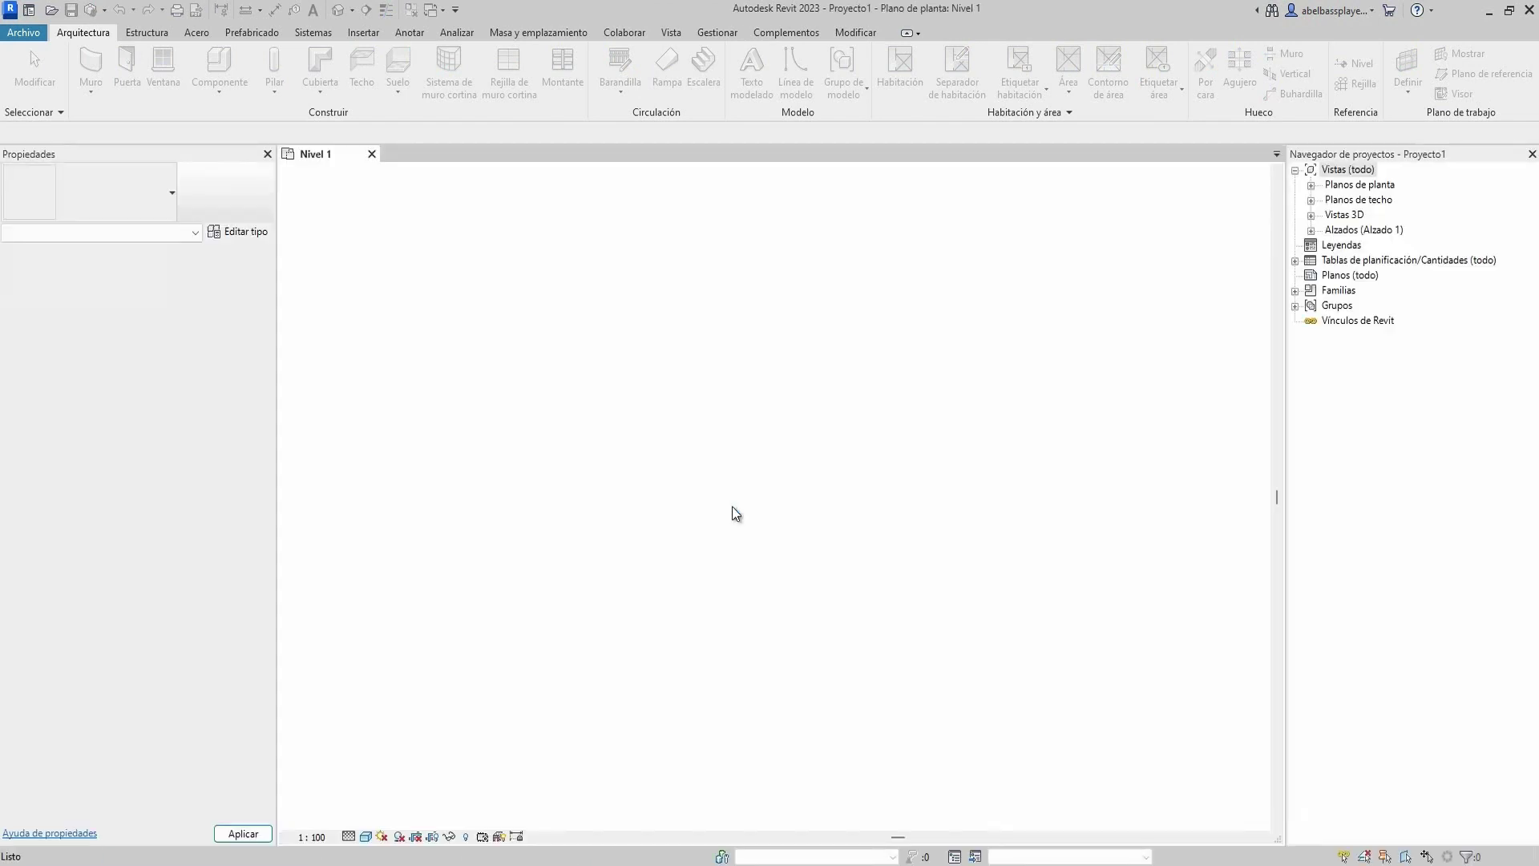
pyautogui.press('u')
pyautogui.press('n')
pyautogui.click(802, 392)
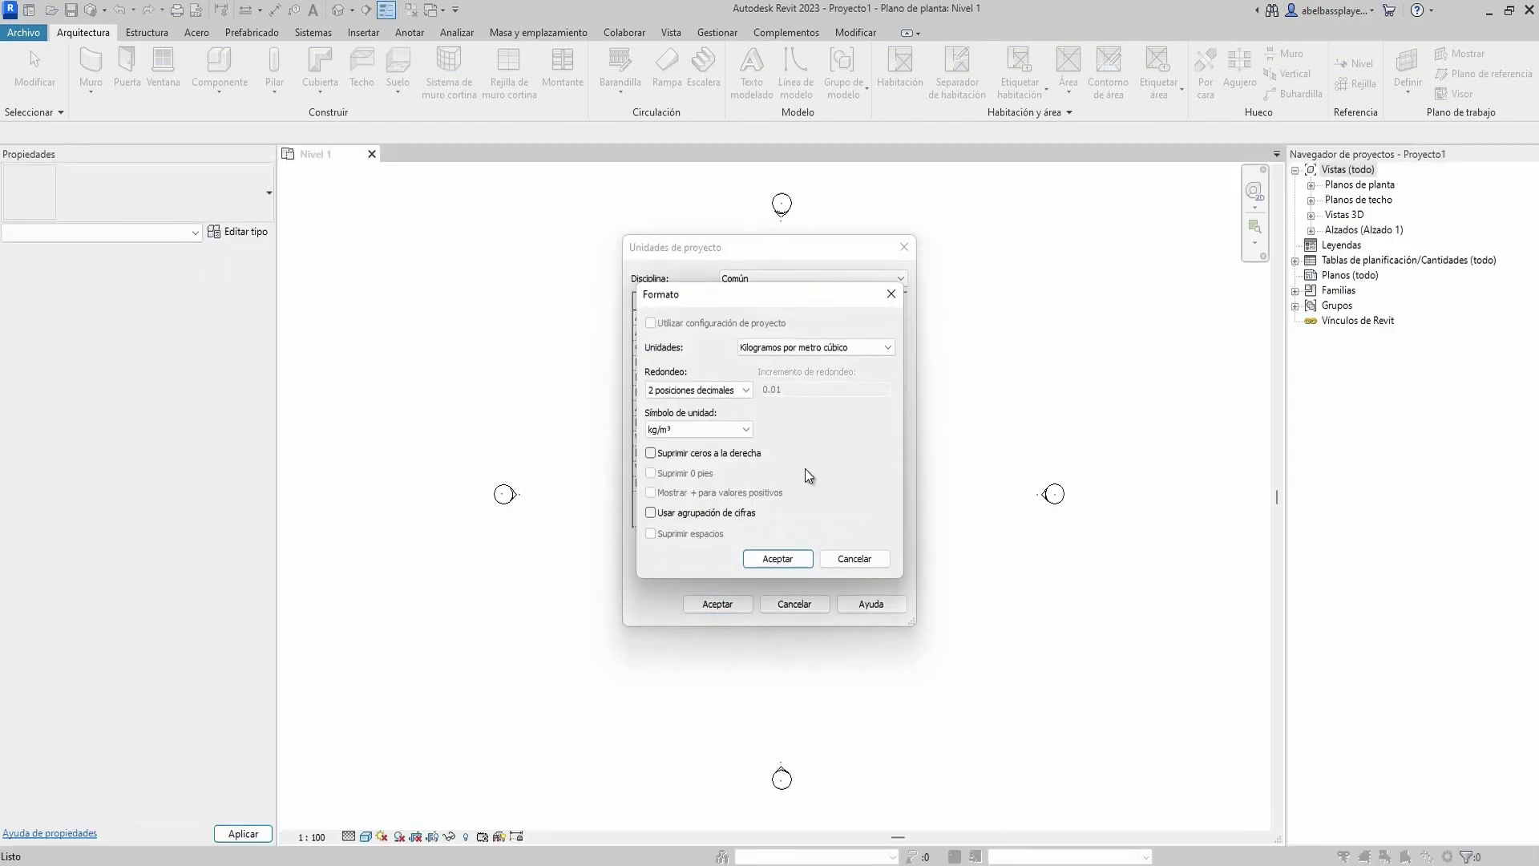
pyautogui.click(854, 566)
pyautogui.click(830, 378)
pyautogui.click(770, 560)
pyautogui.click(716, 603)
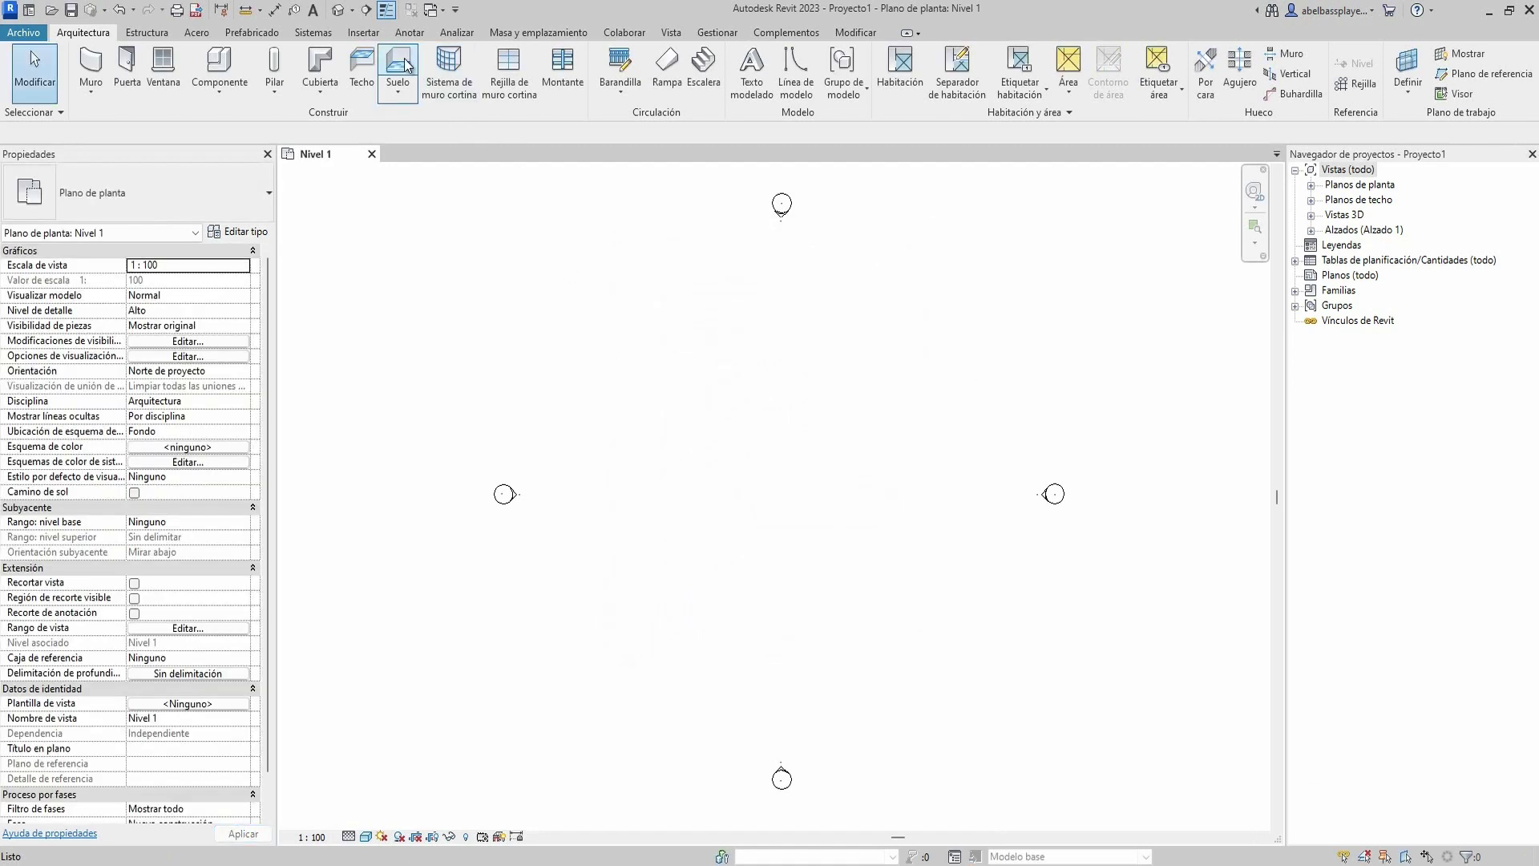
# - Sketch a rectangular floor boundary on Nivel 1
pyautogui.click(896, 57)
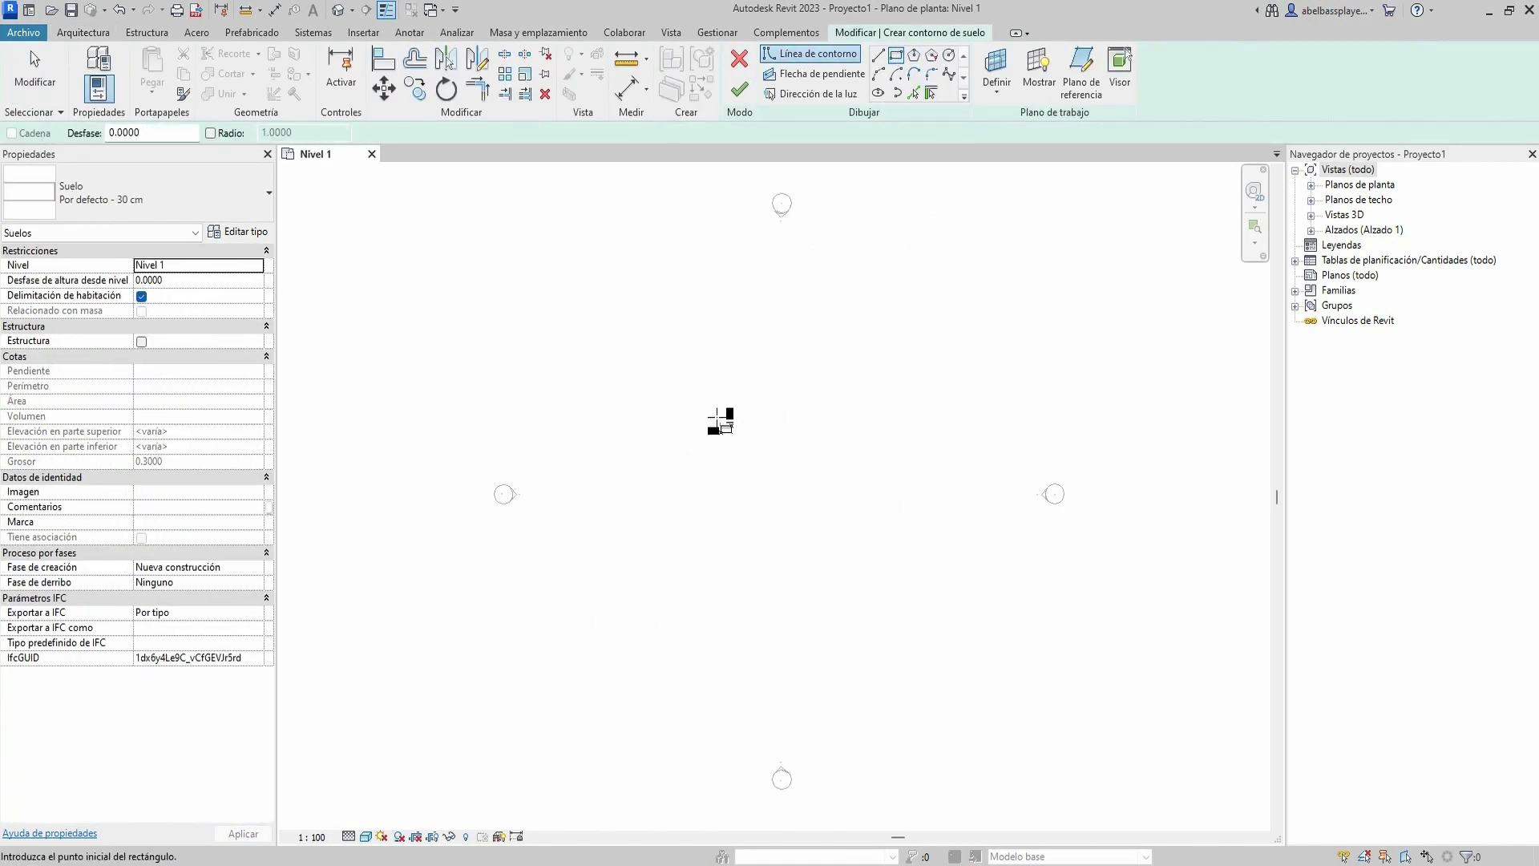
pyautogui.click(716, 416)
pyautogui.click(862, 551)
pyautogui.scroll(2, 834, 561)
pyautogui.press('Escape')
pyautogui.press('Escape')
# - Resize the rectangle to 5 × 5 m and finish the floor sketch
pyautogui.click(829, 580)
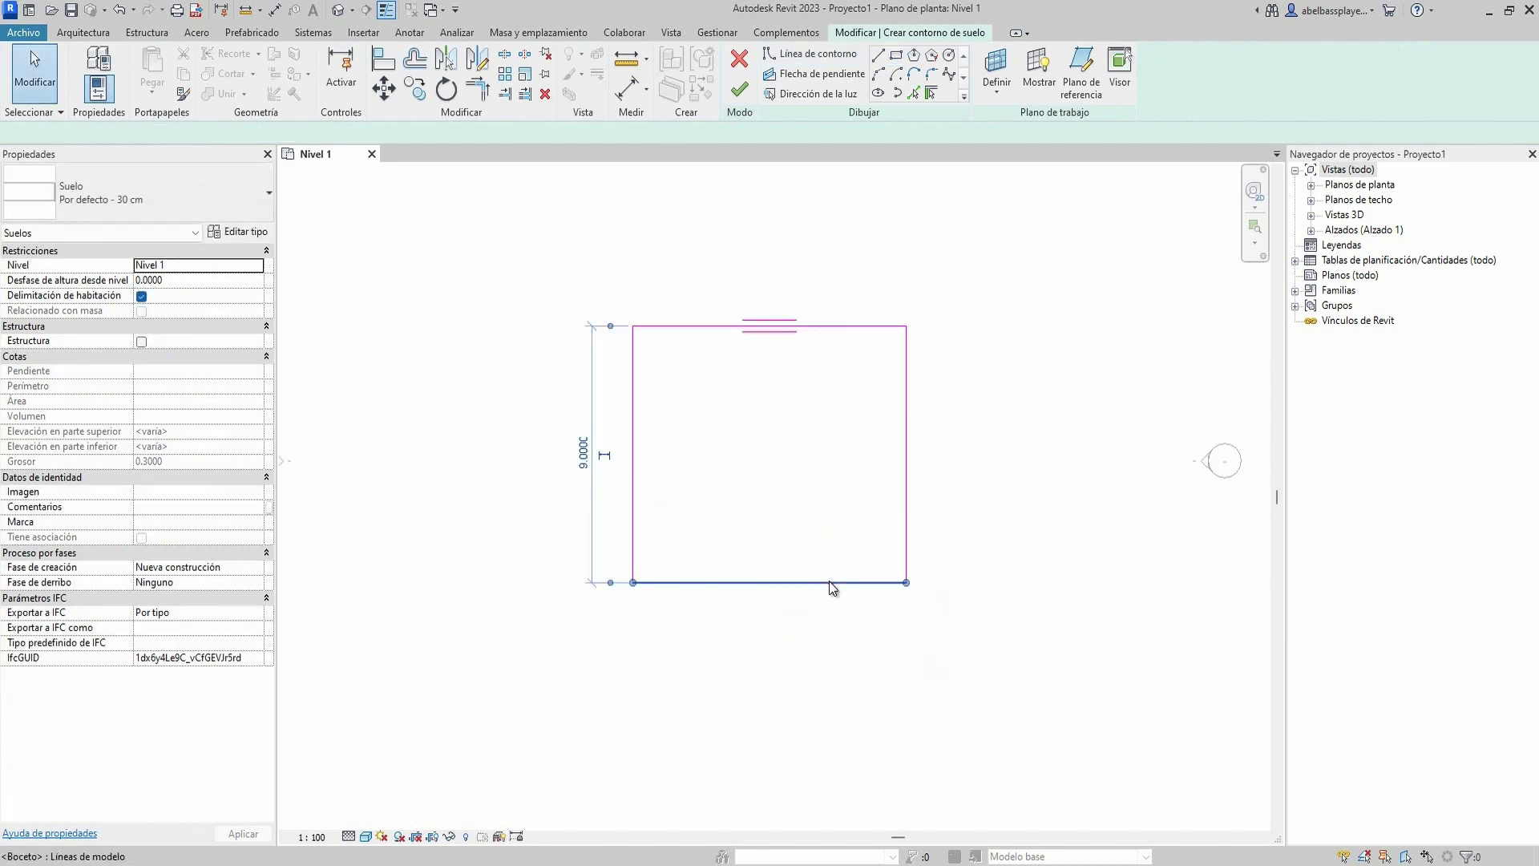
pyautogui.write('5')
pyautogui.press('Return')
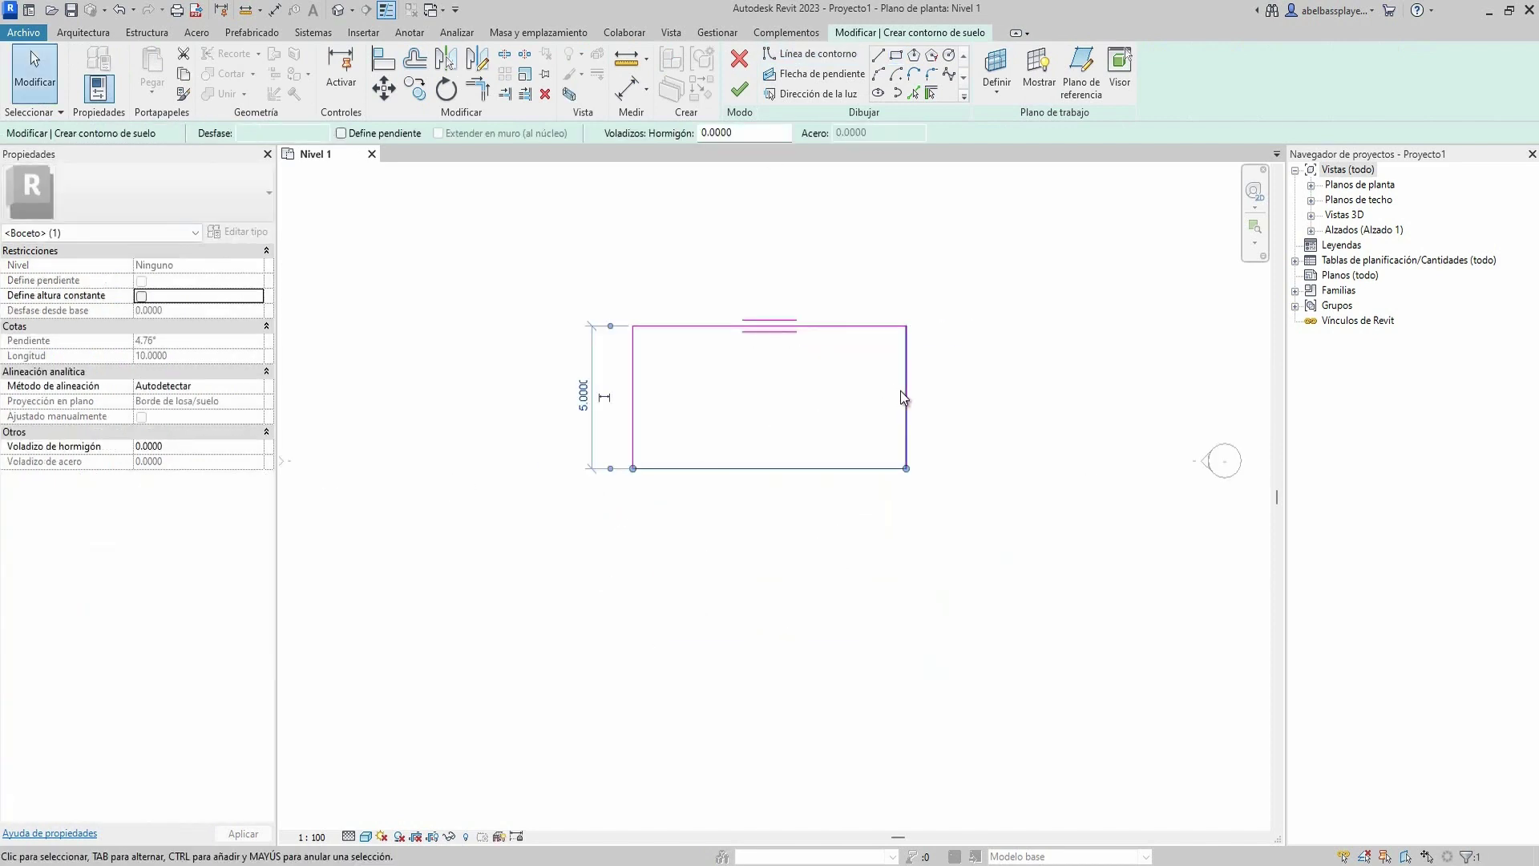
pyautogui.click(905, 396)
pyautogui.write('5')
pyautogui.press('Return')
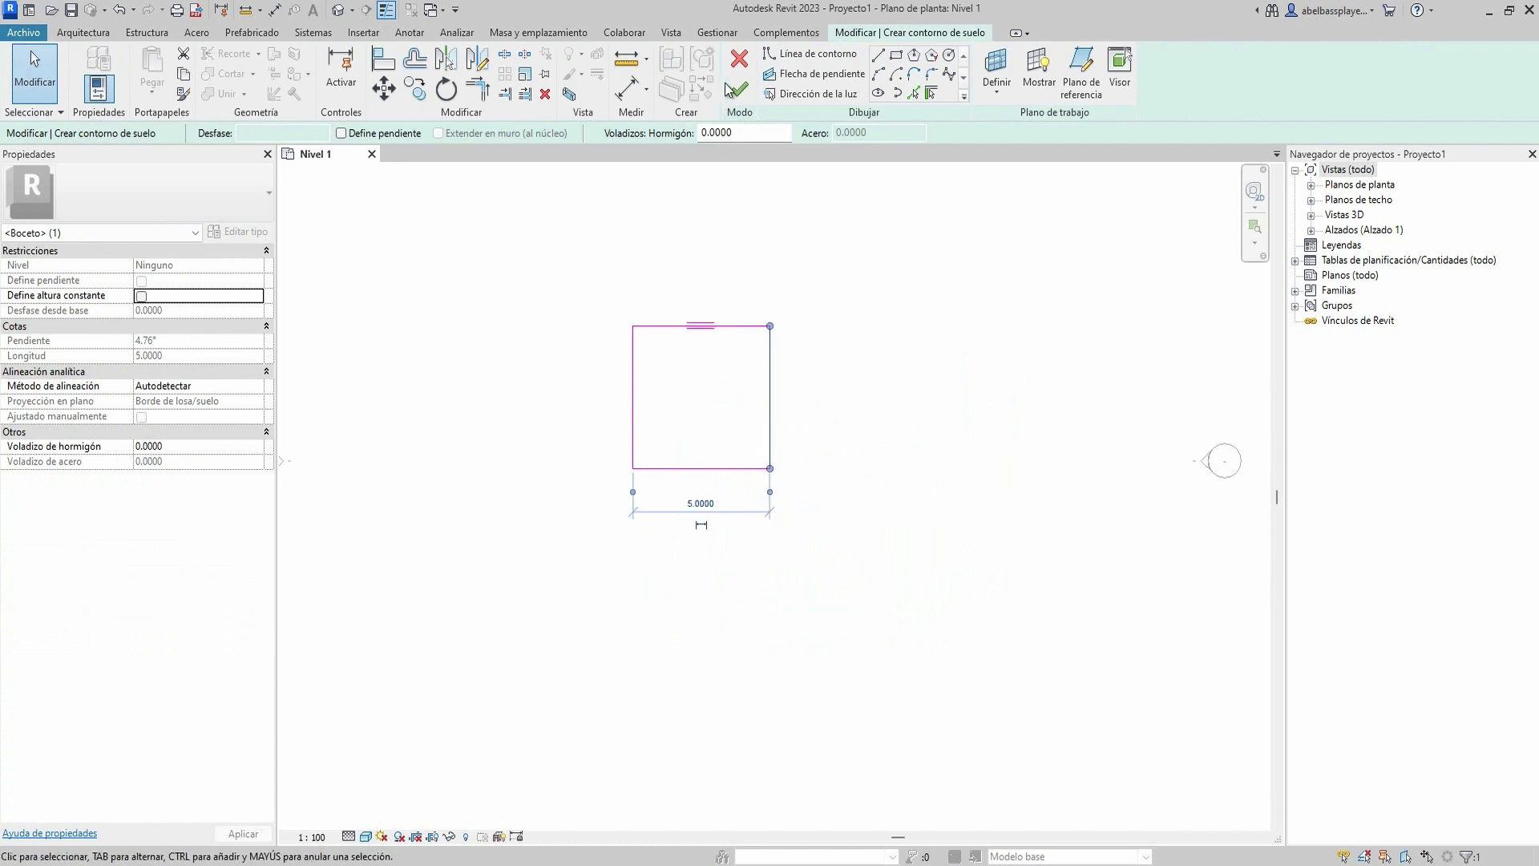
pyautogui.click(739, 89)
# - Draw a section line across the floor from left to right
pyautogui.click(367, 14)
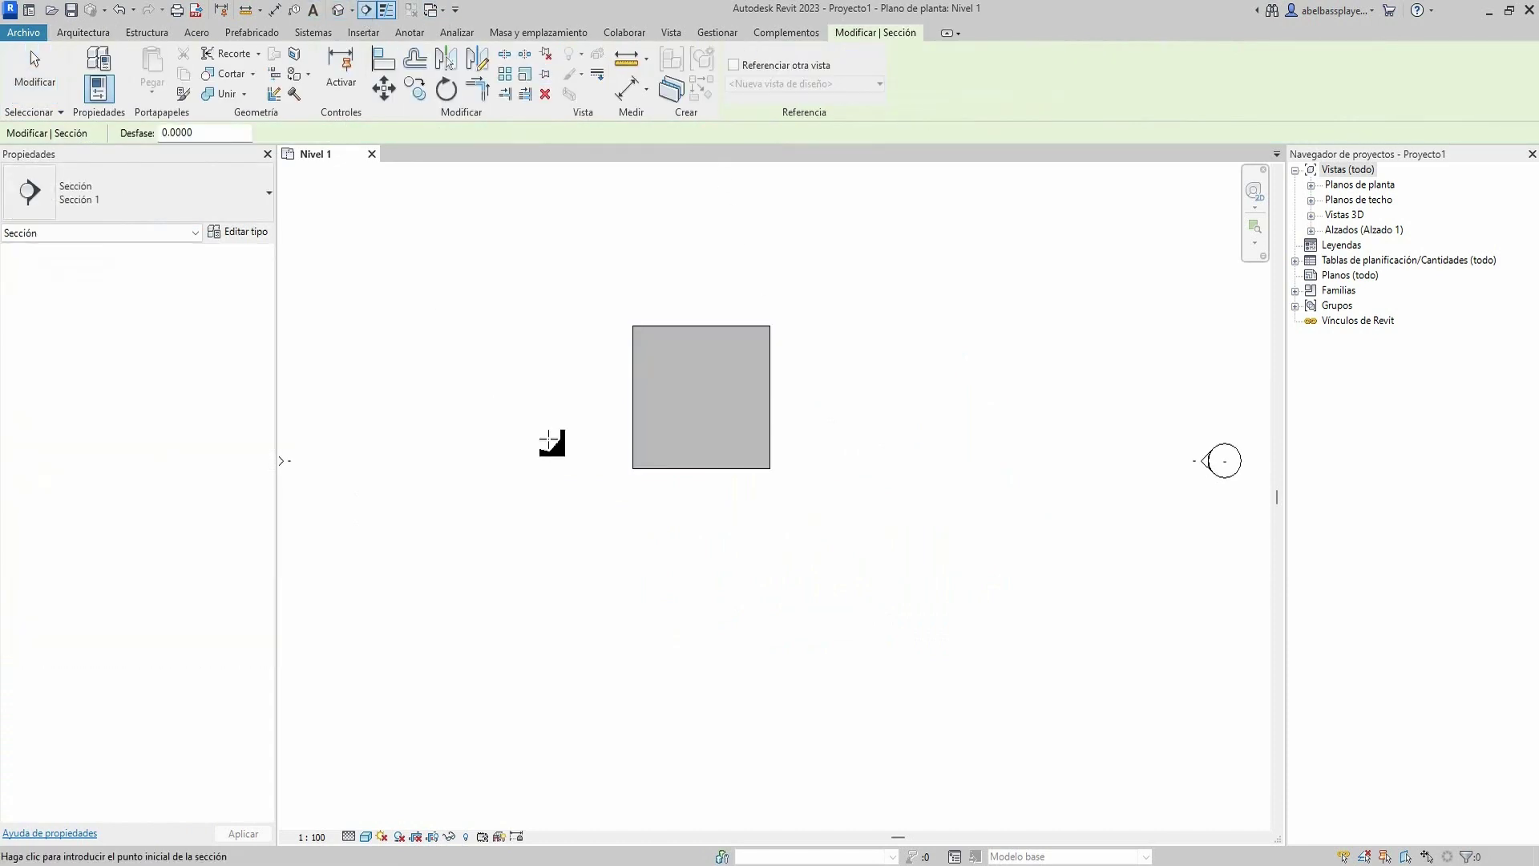
pyautogui.click(532, 438)
pyautogui.click(885, 438)
pyautogui.press('Escape')
pyautogui.press('Escape')
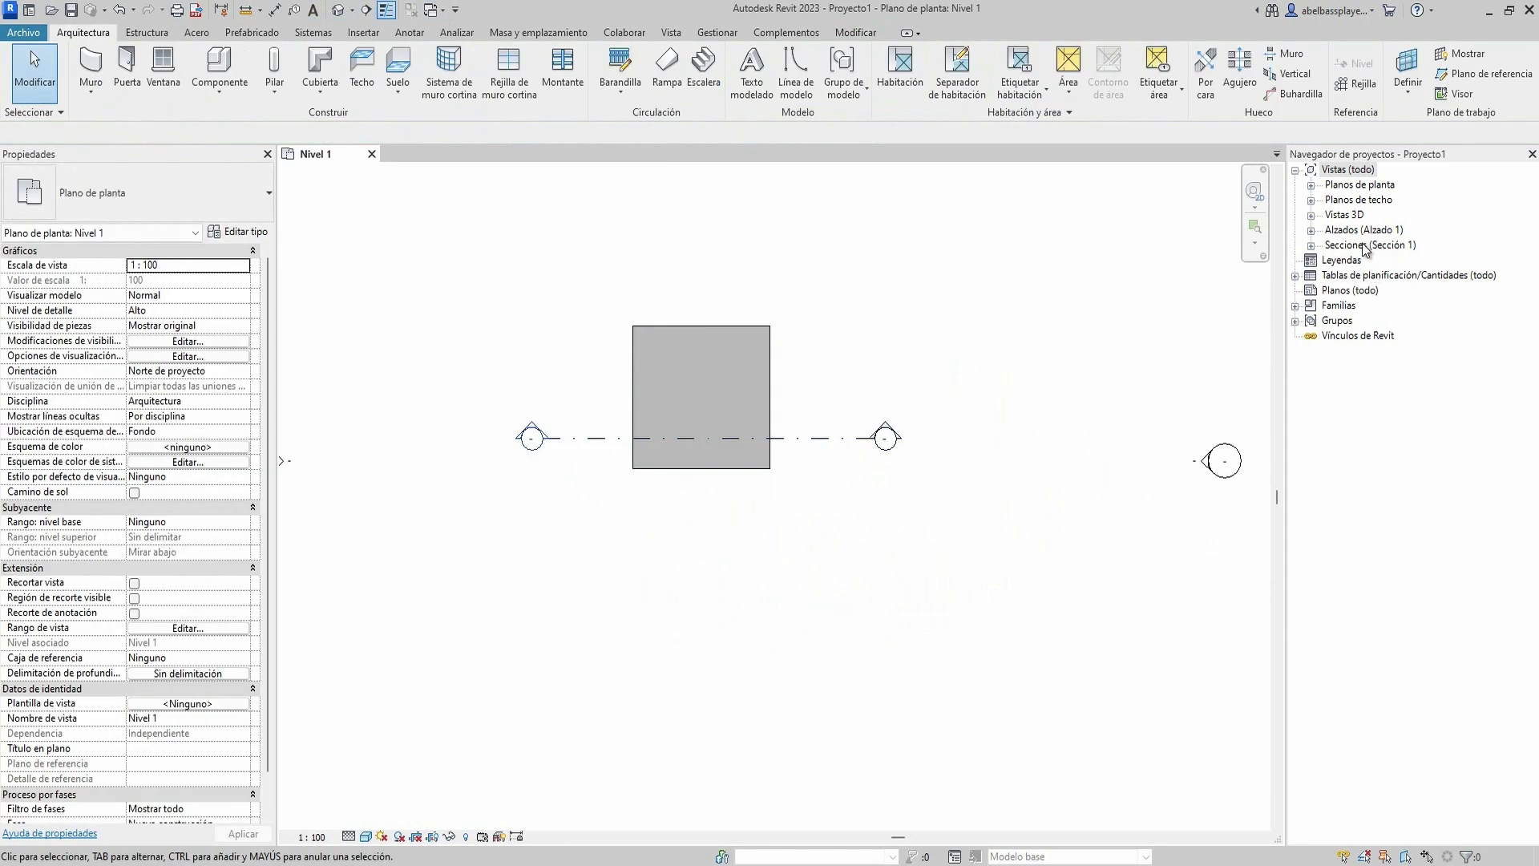
# - Open Sección 1 at Alto detail level and centre the floor slab in view
pyautogui.doubleClick(1365, 245)
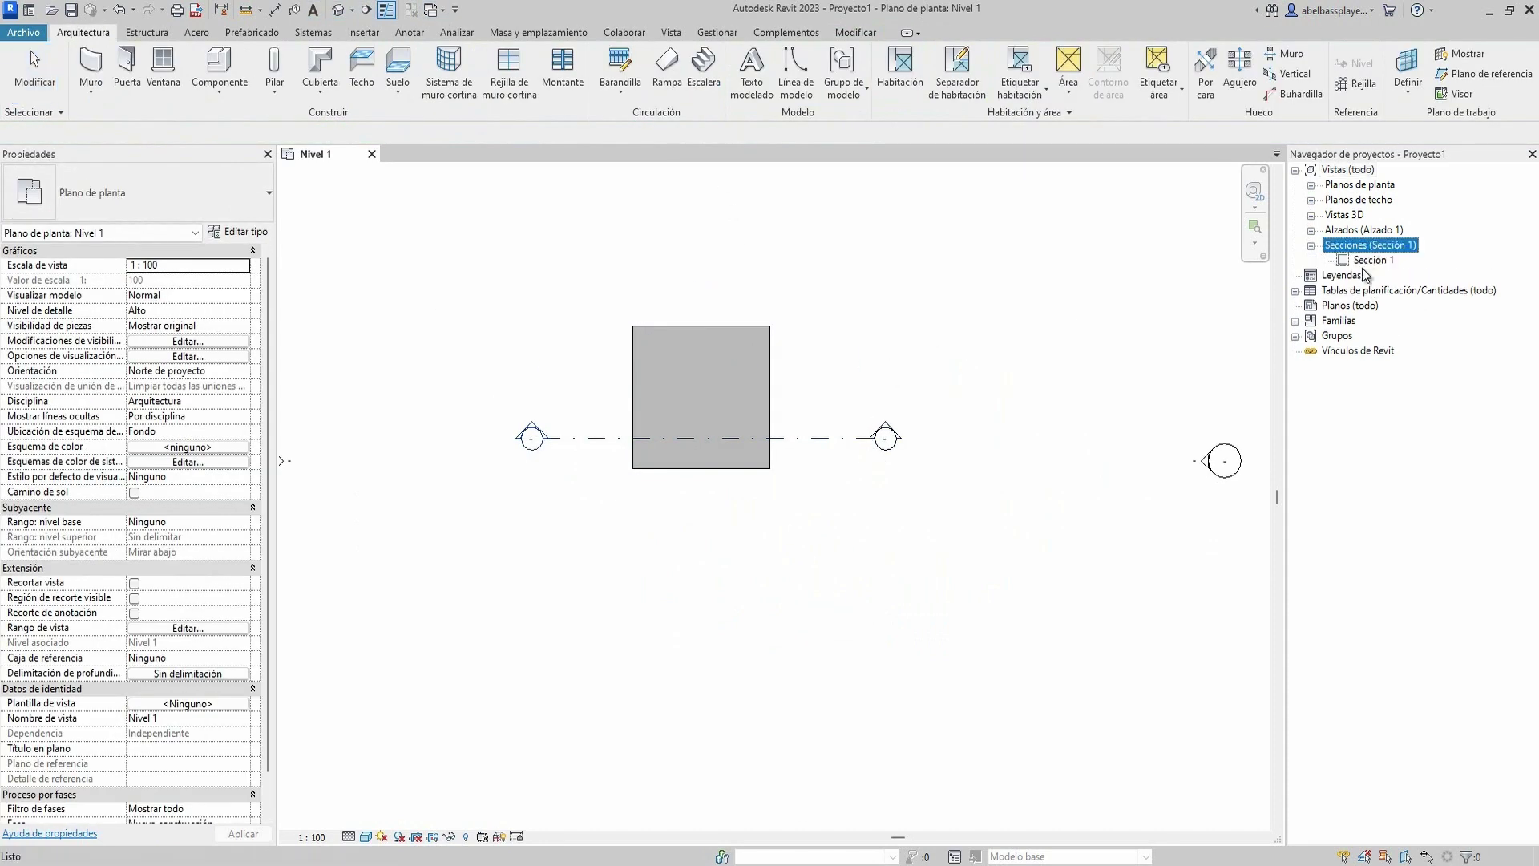
pyautogui.click(350, 836)
pyautogui.click(370, 806)
pyautogui.scroll(3, 601, 483)
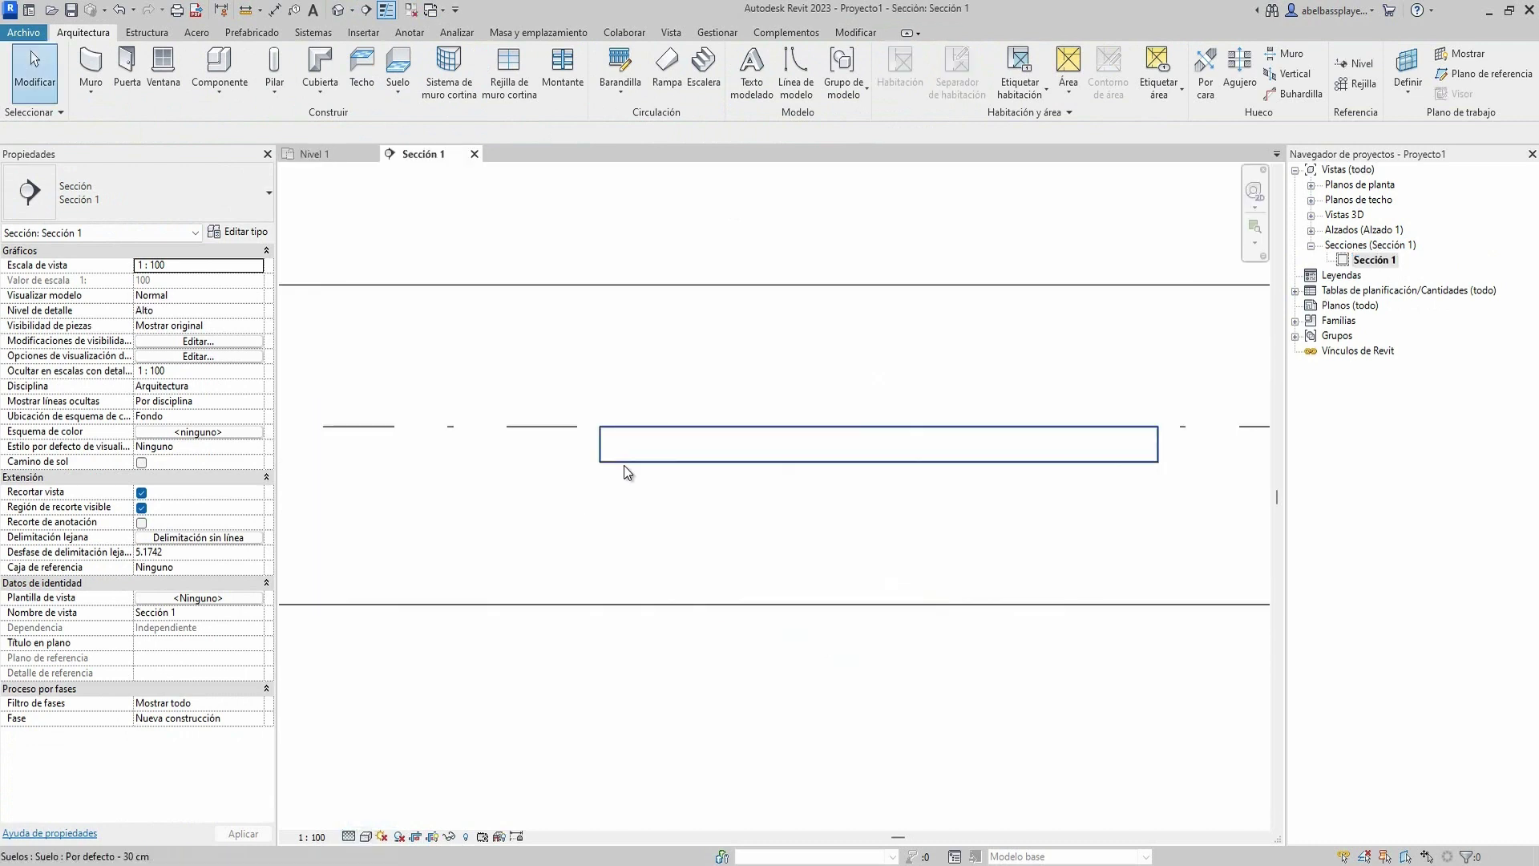
pyautogui.click(625, 453)
pyautogui.moveTo(693, 460); pyautogui.dragTo(717, 585, button='middle')
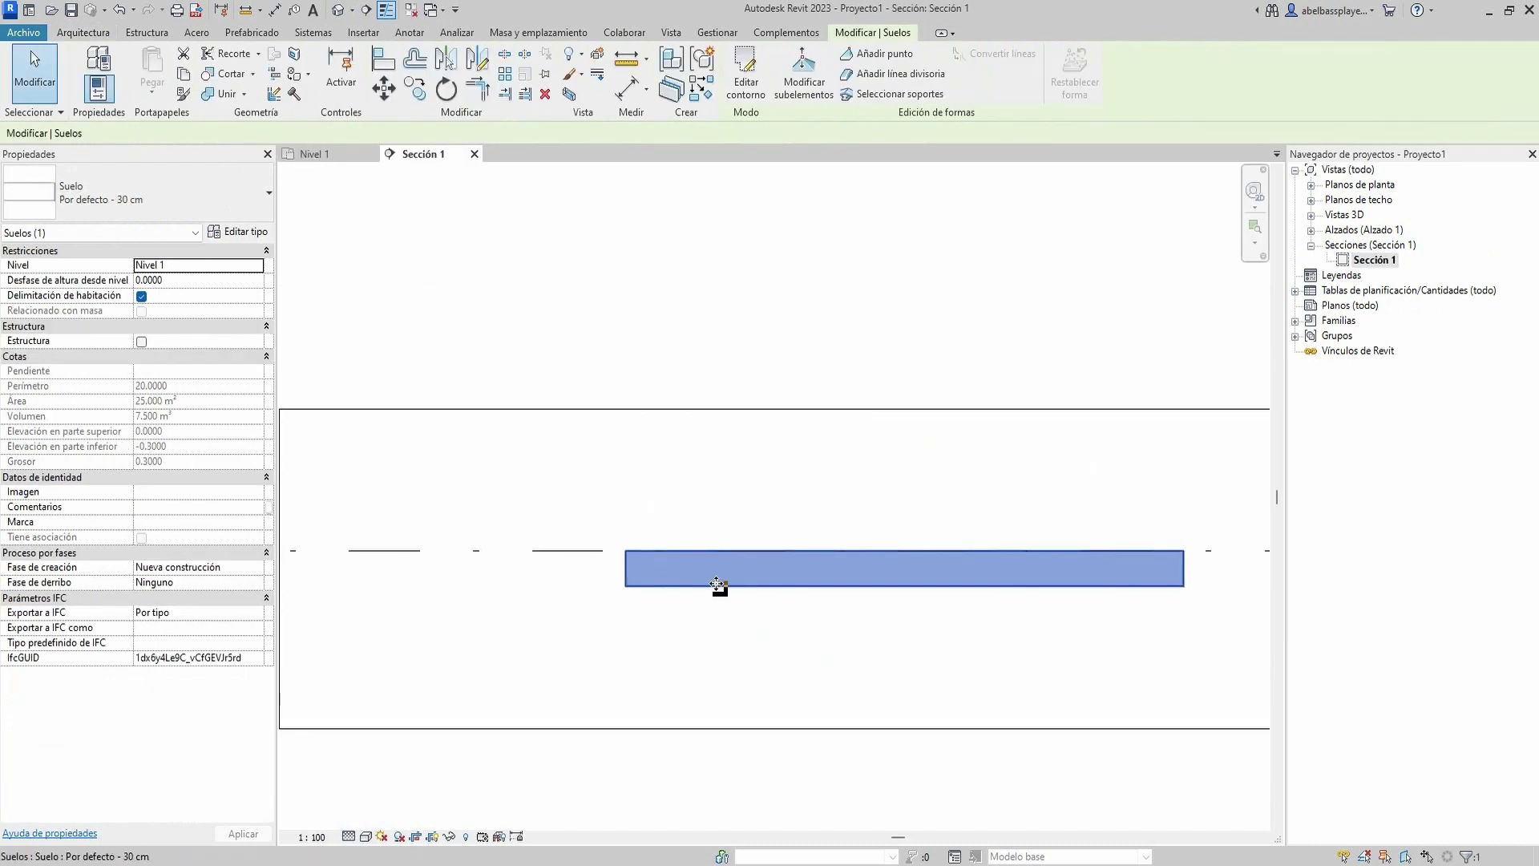
# - Try several floor types, settle on Con pavimento flotante - 30 cm, and open the 3D view
pyautogui.click(238, 179)
pyautogui.click(214, 296)
pyautogui.scroll(2, 730, 553)
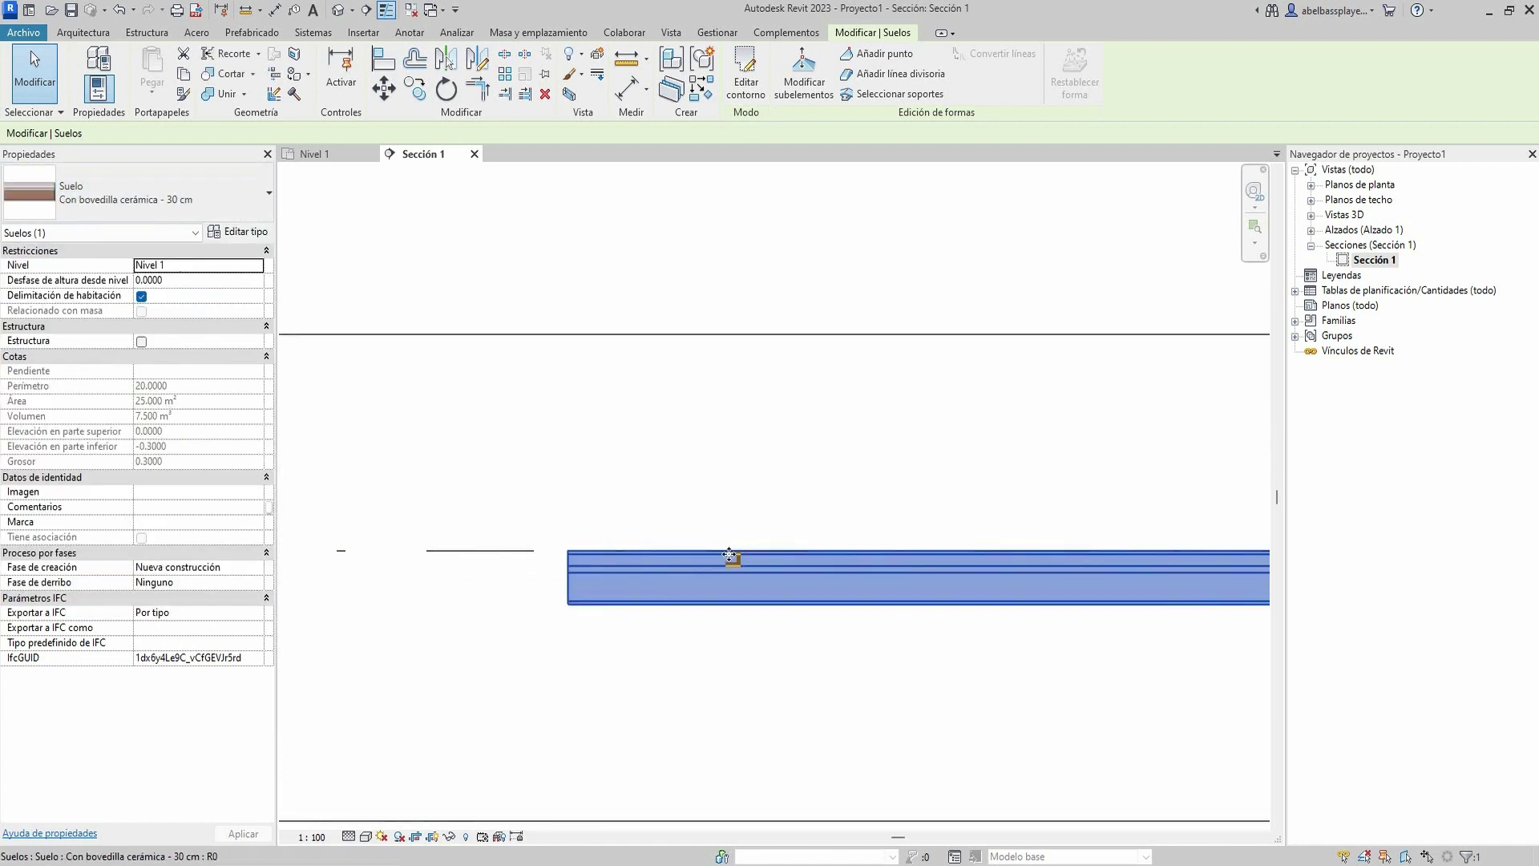
pyautogui.click(199, 202)
pyautogui.click(190, 404)
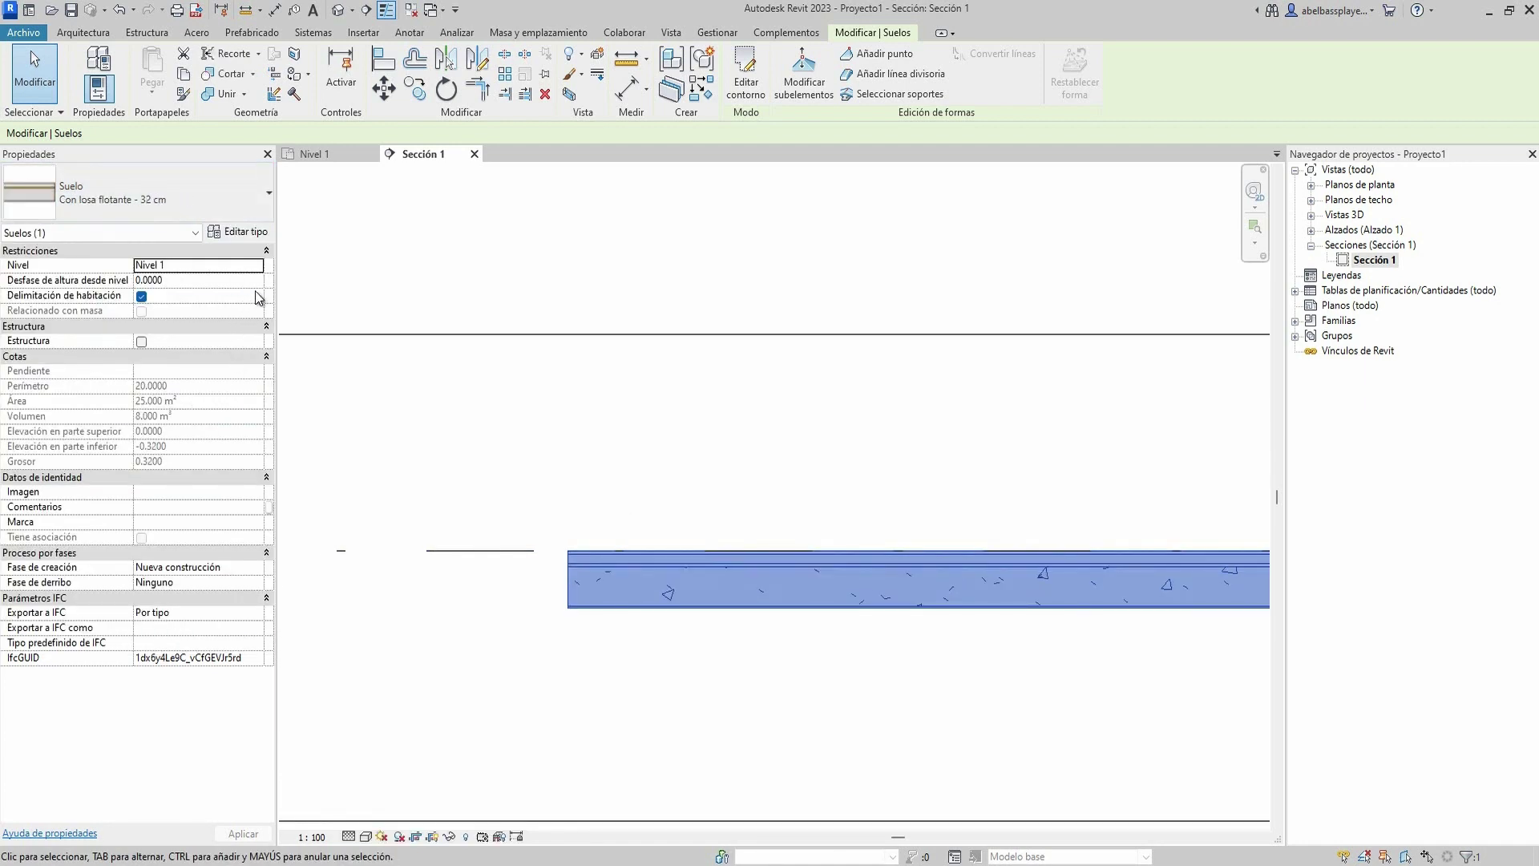
pyautogui.click(252, 199)
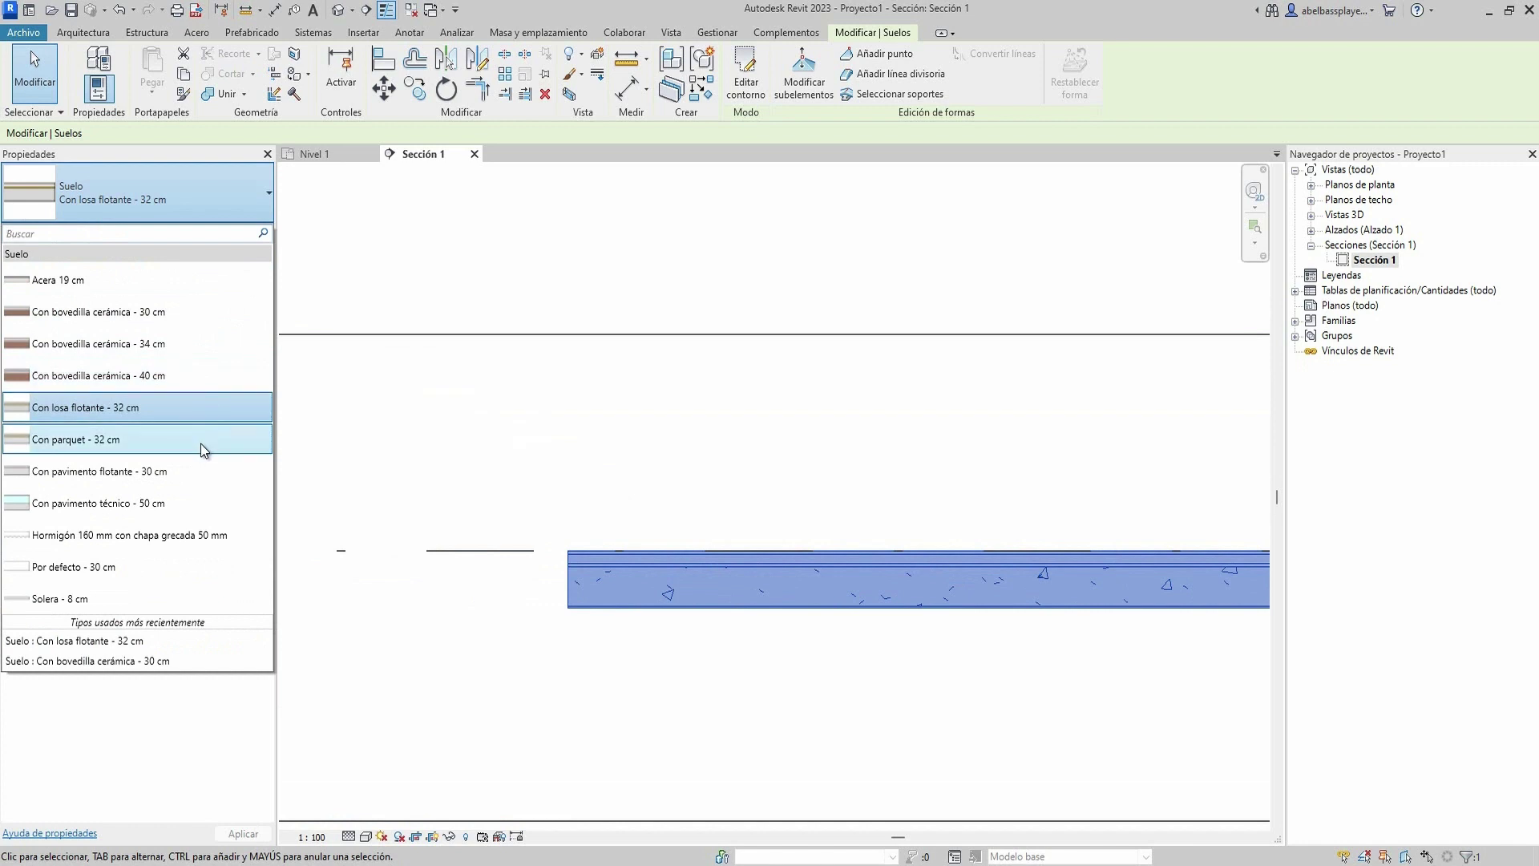
pyautogui.click(192, 472)
pyautogui.scroll(2, 681, 510)
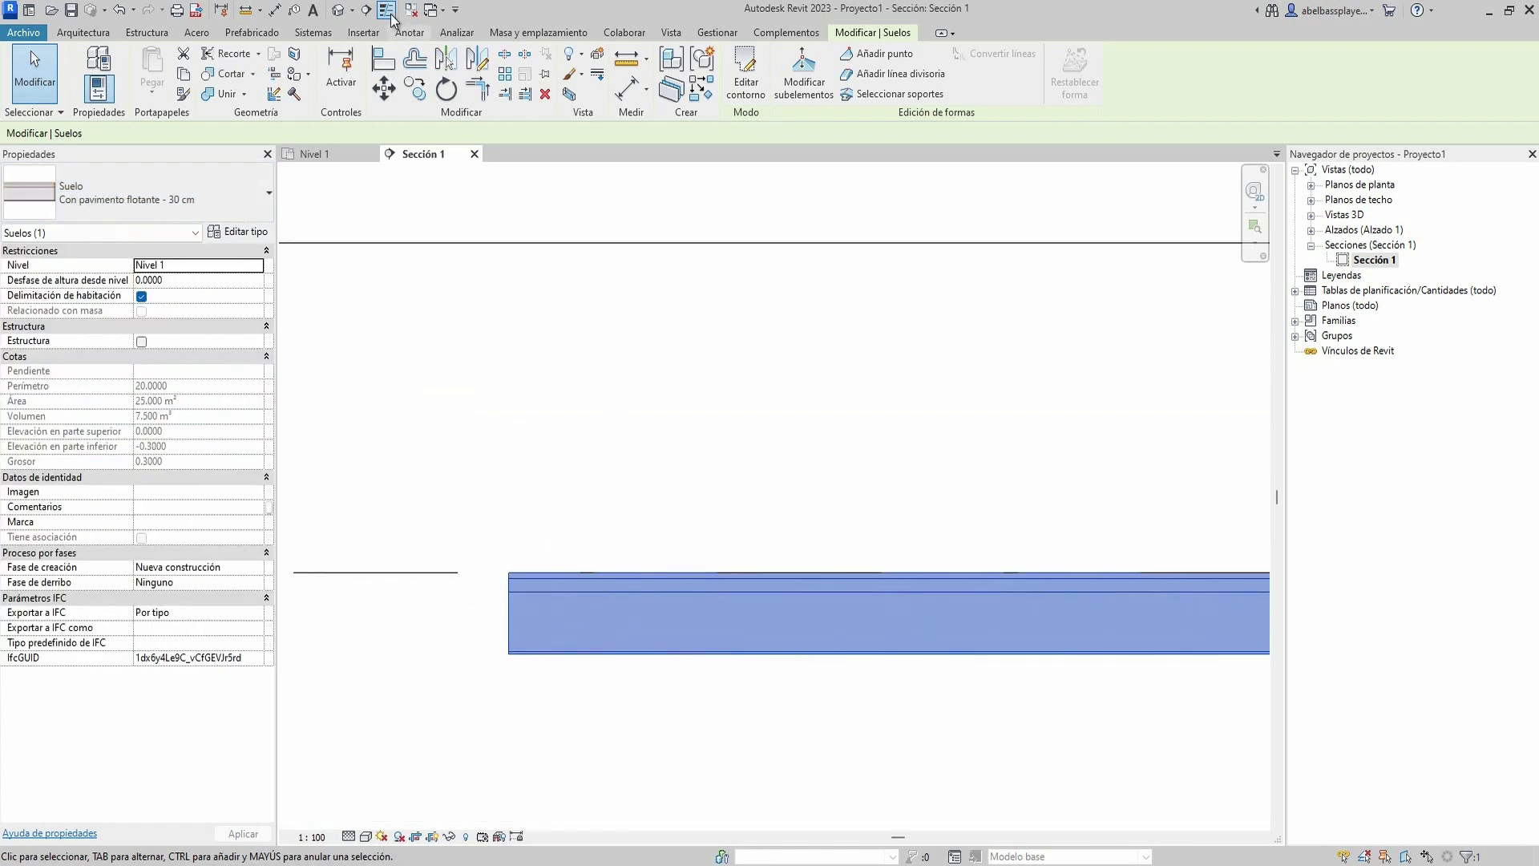
pyautogui.click(340, 11)
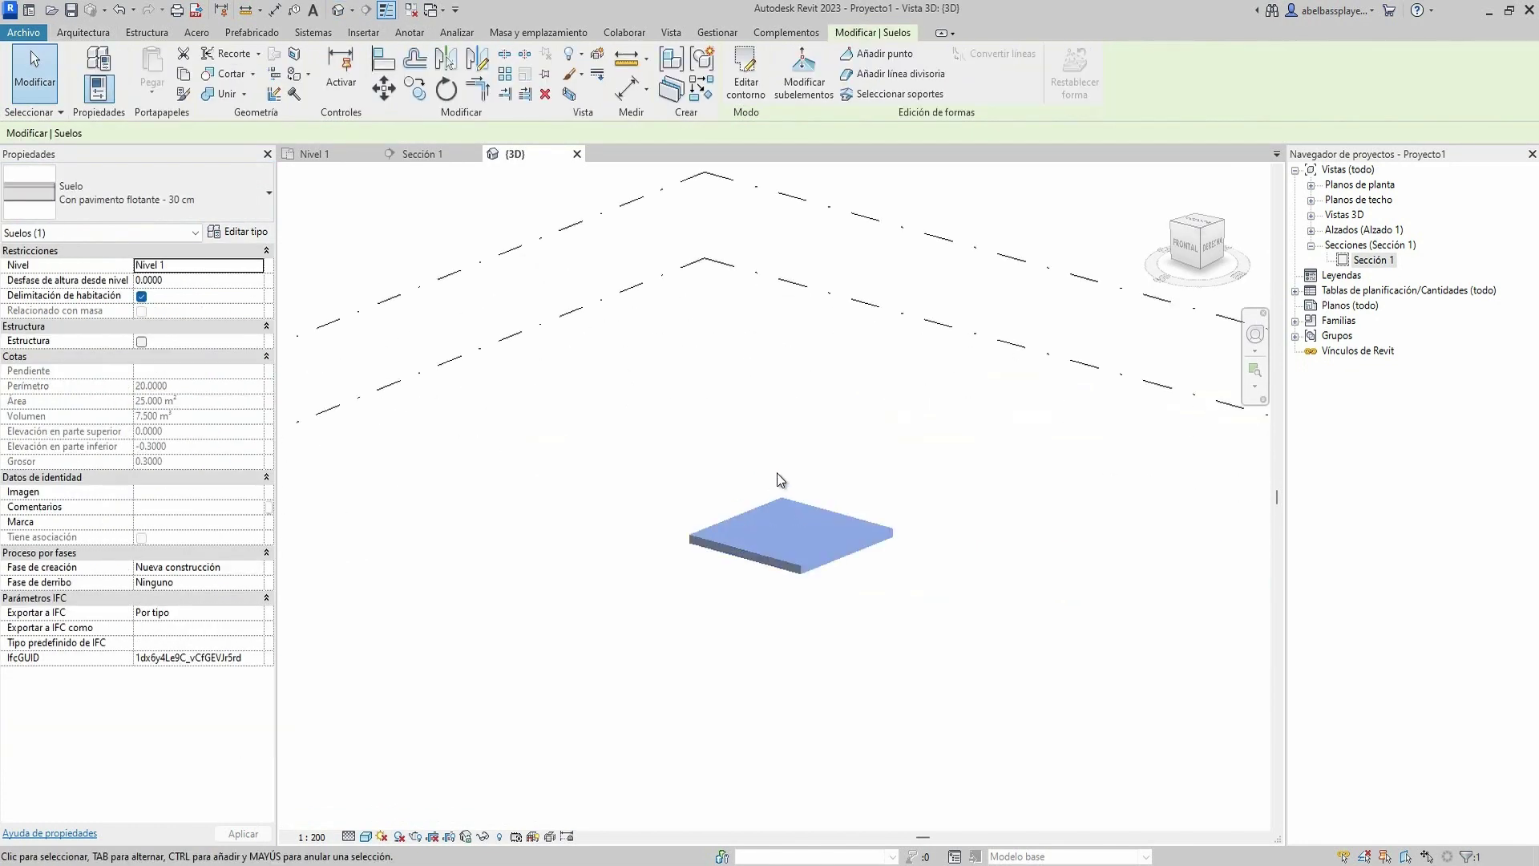
# - Convert the floor's layers into parts with Crear piezas
pyautogui.click(669, 94)
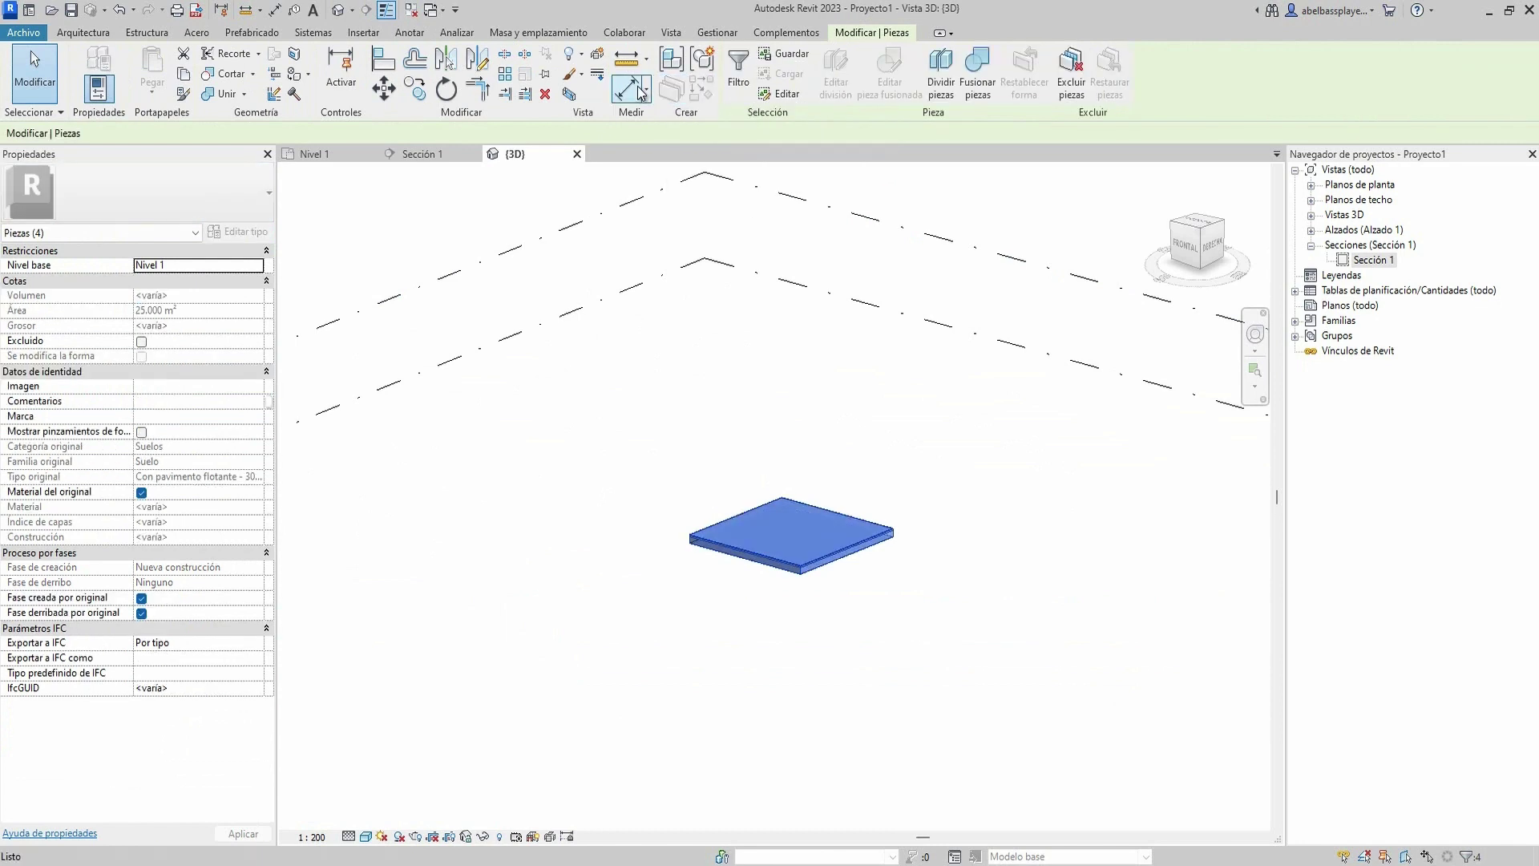
pyautogui.scroll(3, 889, 625)
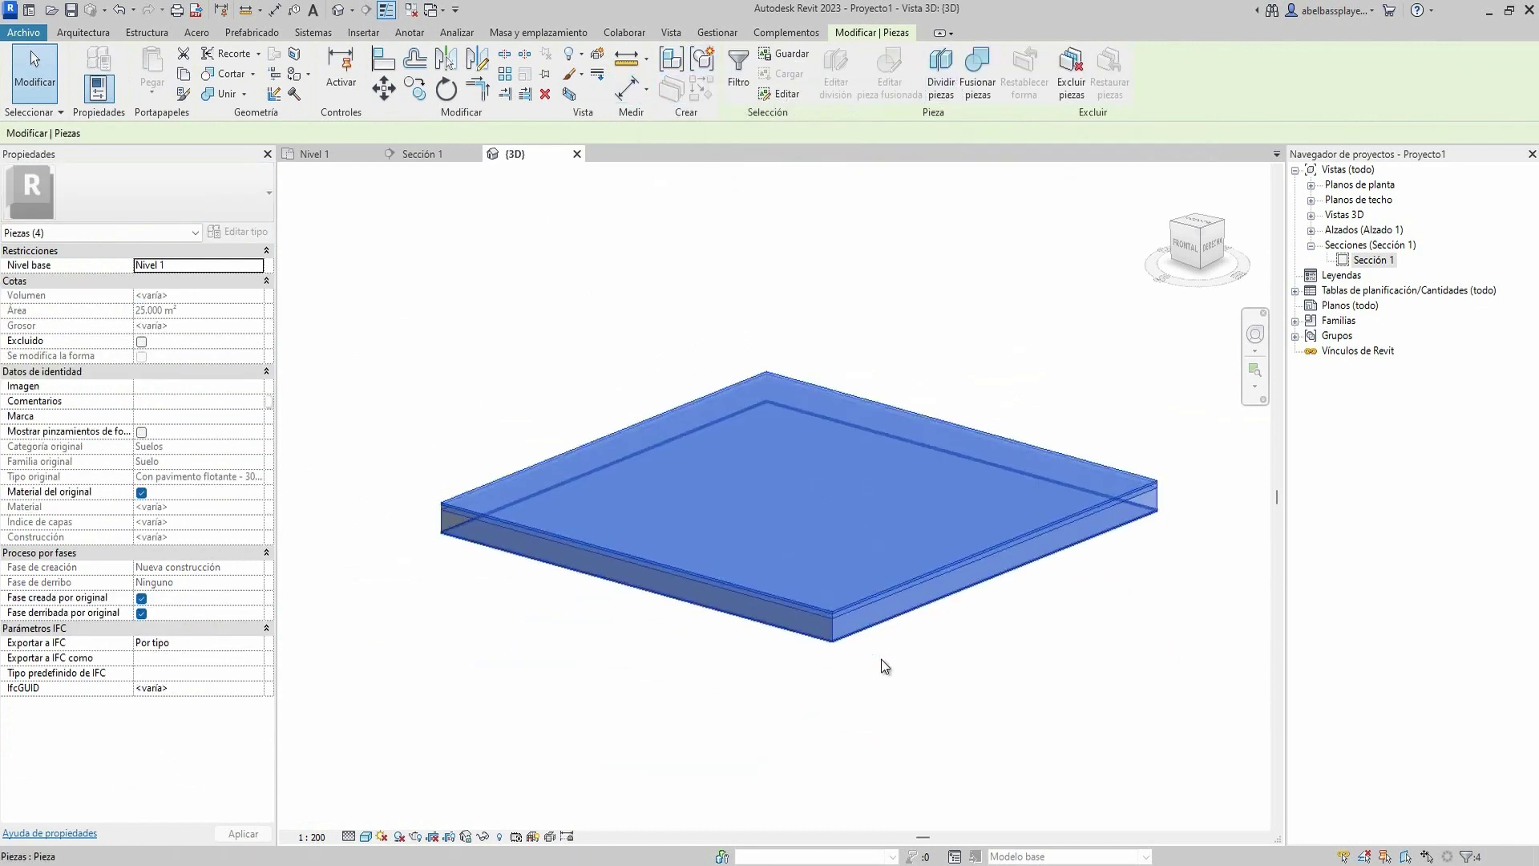
pyautogui.scroll(2, 962, 625)
# - Select the top Cerámica blanca part and start Dividir piezas on it
pyautogui.click(832, 620)
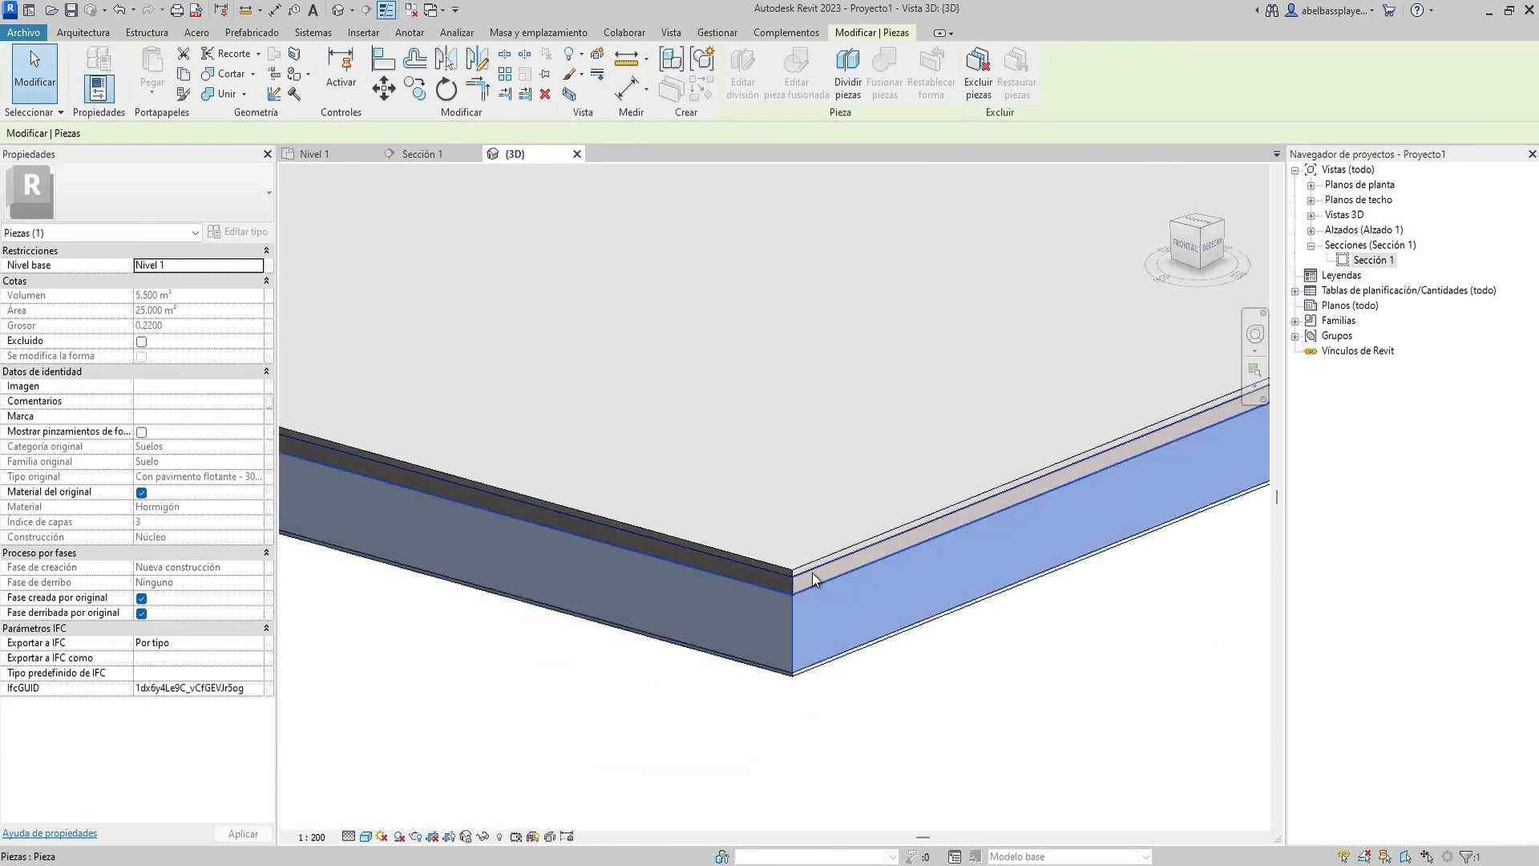
pyautogui.click(821, 545)
pyautogui.scroll(-4, 821, 545)
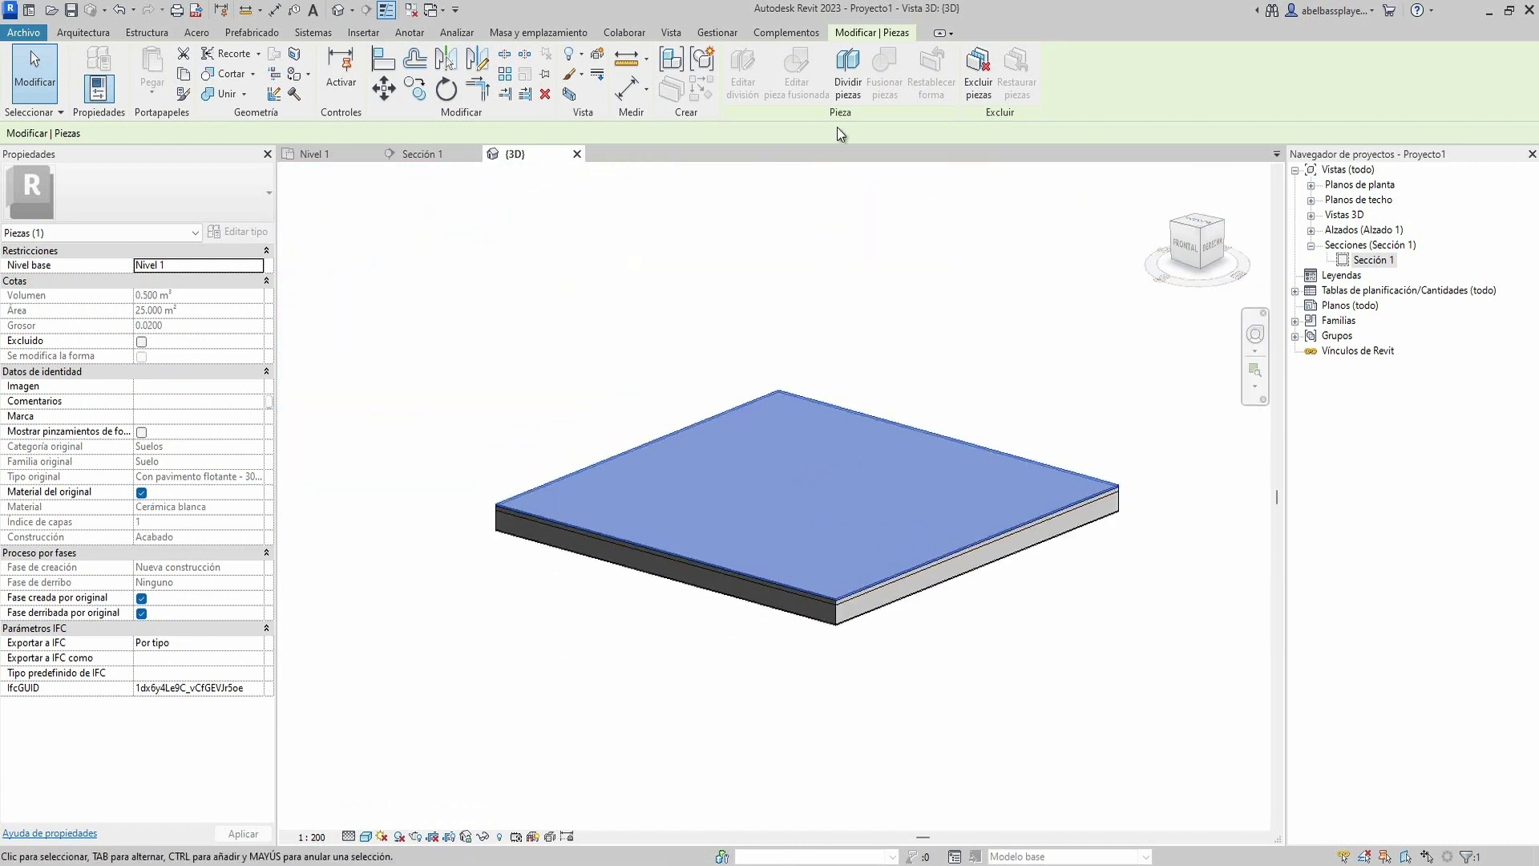
pyautogui.click(847, 70)
pyautogui.scroll(3, 797, 433)
pyautogui.scroll(-2, 802, 609)
# - Edit the division sketch on the Nivel 1 plan, zoomed in on the floor
pyautogui.scroll(-2, 811, 629)
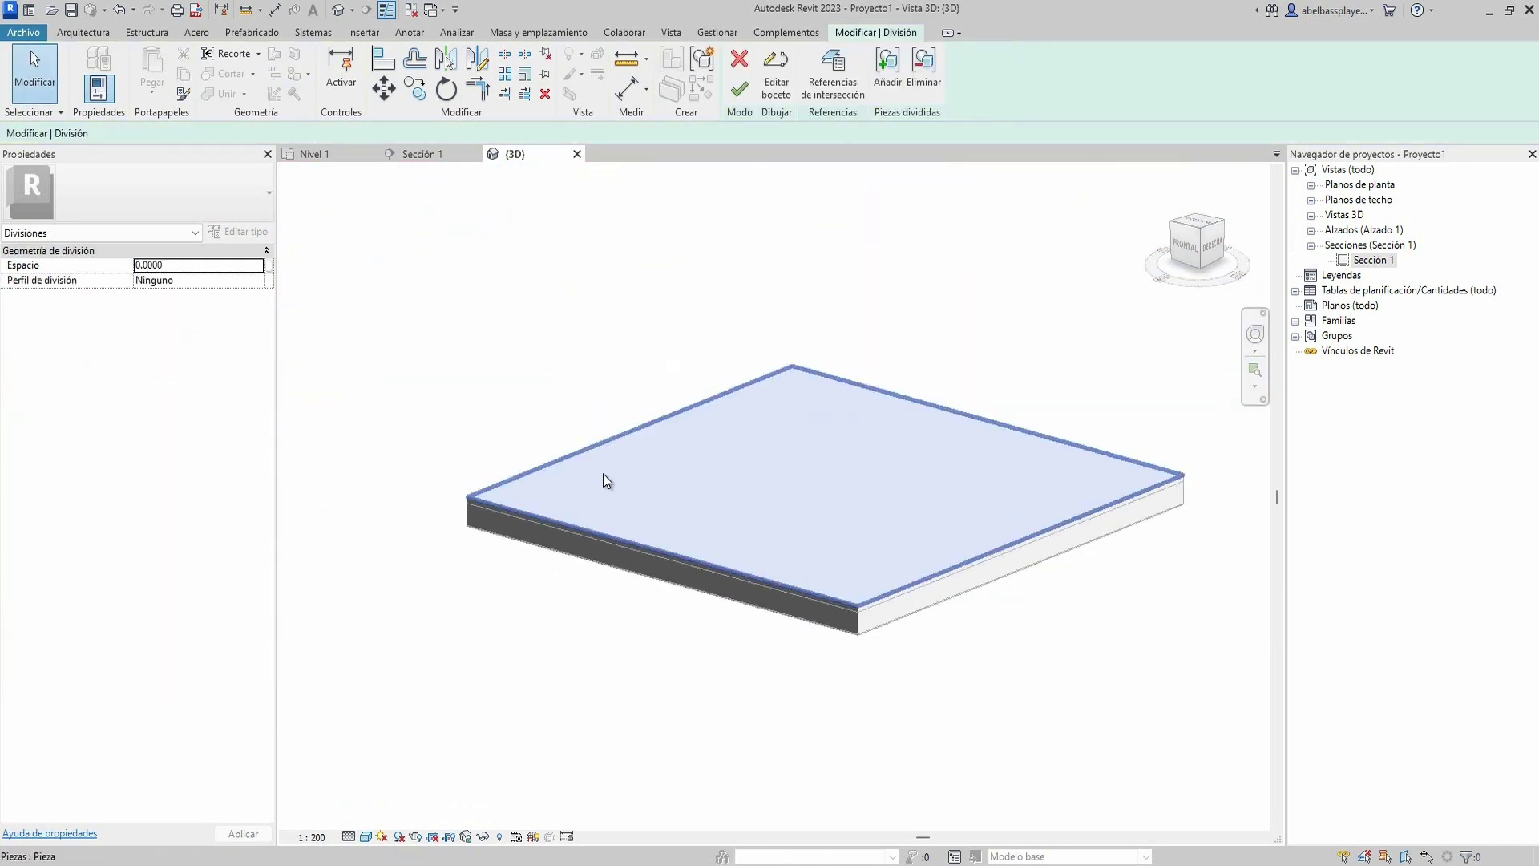
pyautogui.click(776, 72)
pyautogui.scroll(3, 470, 488)
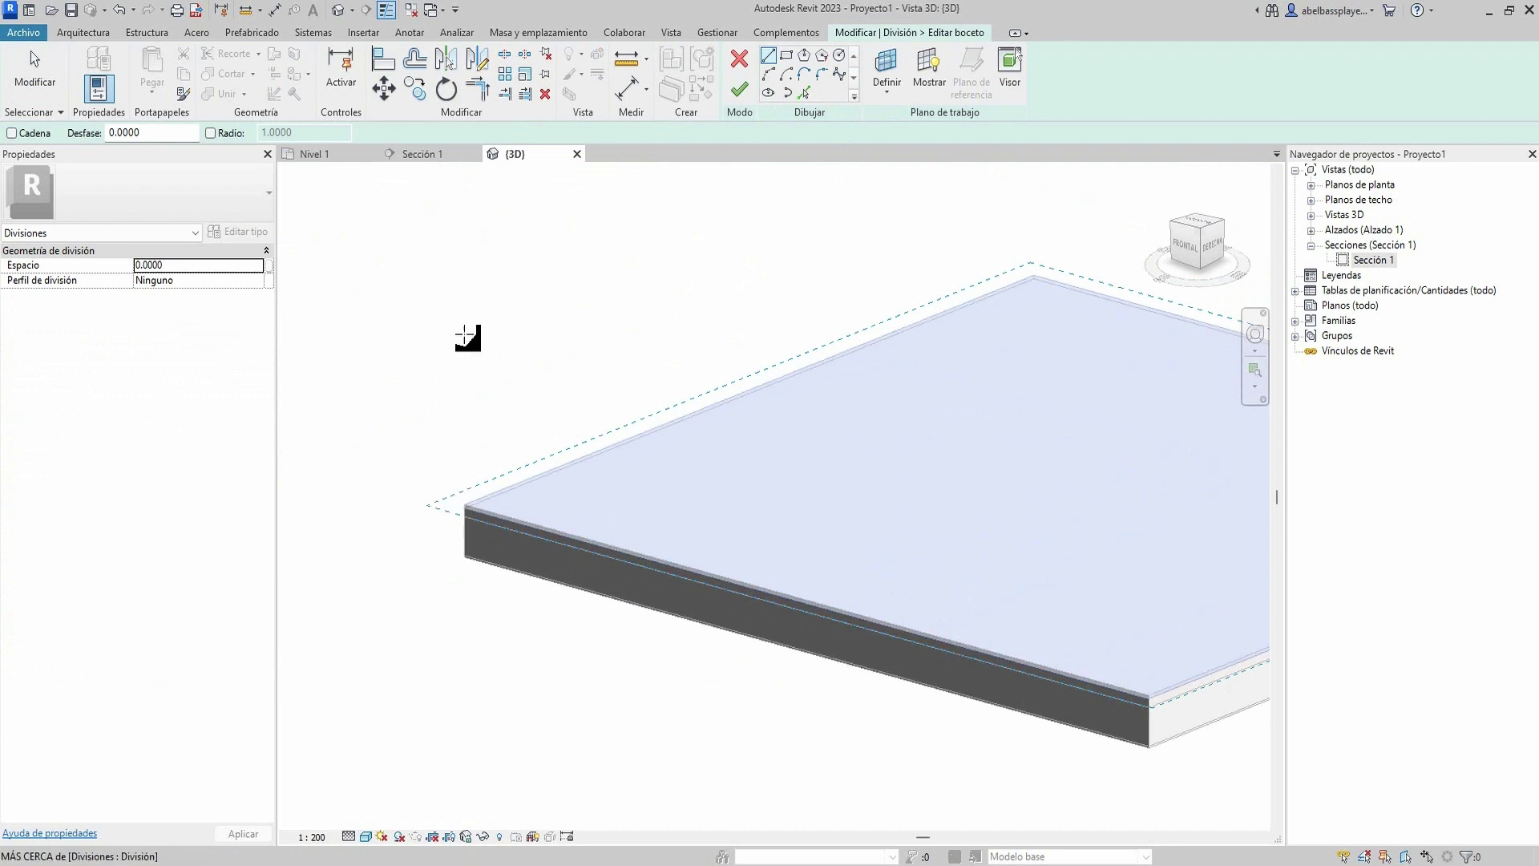
pyautogui.click(332, 157)
pyautogui.scroll(2, 602, 503)
pyautogui.scroll(2, 601, 503)
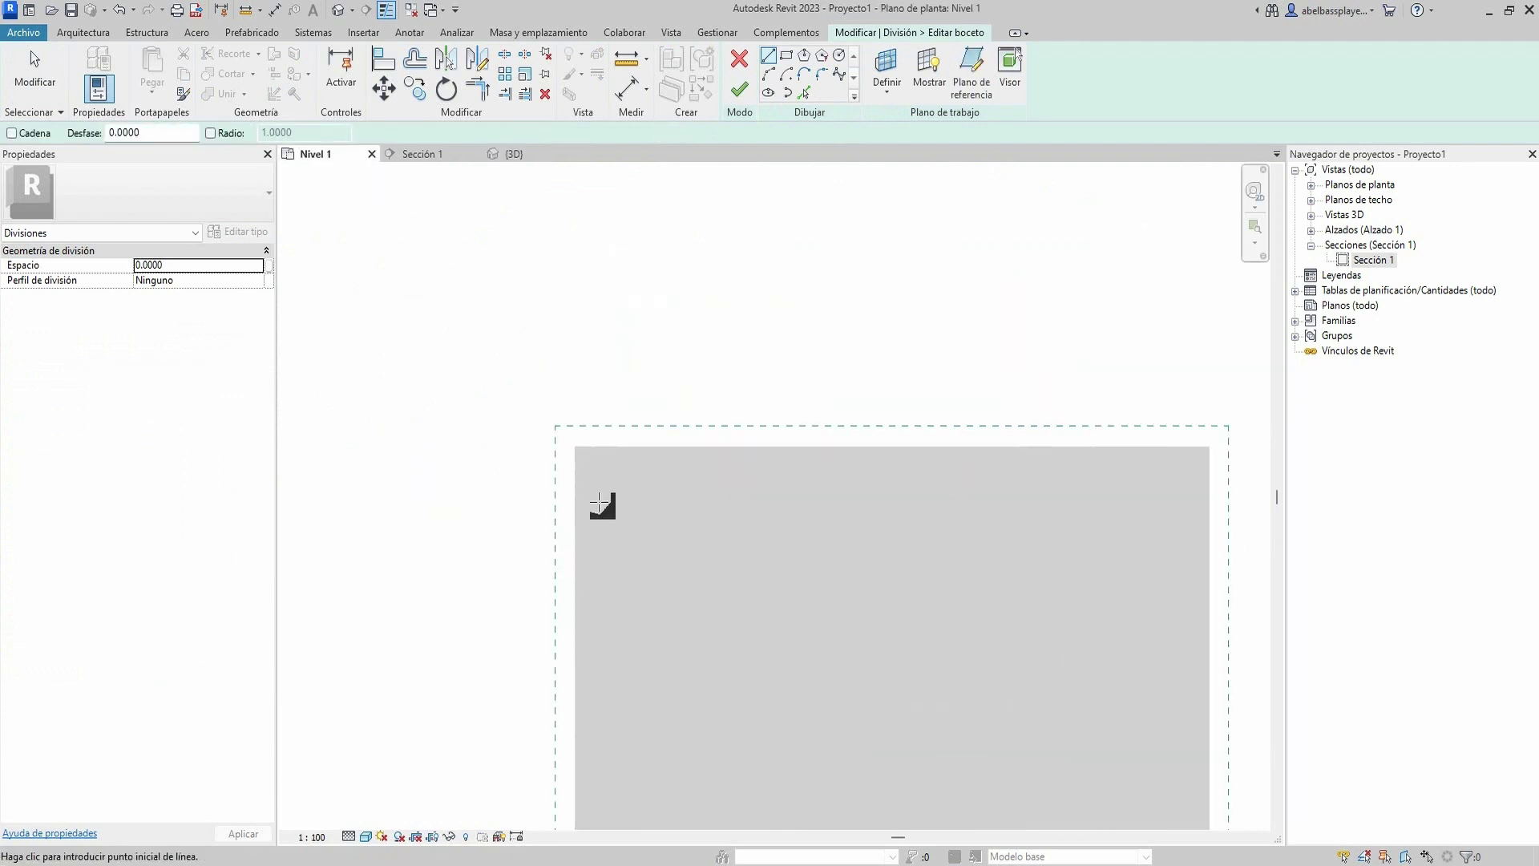
pyautogui.scroll(1, 601, 502)
# - Draw the rhombus's first 0.3 m edges, one slanted at 60°
pyautogui.click(607, 545)
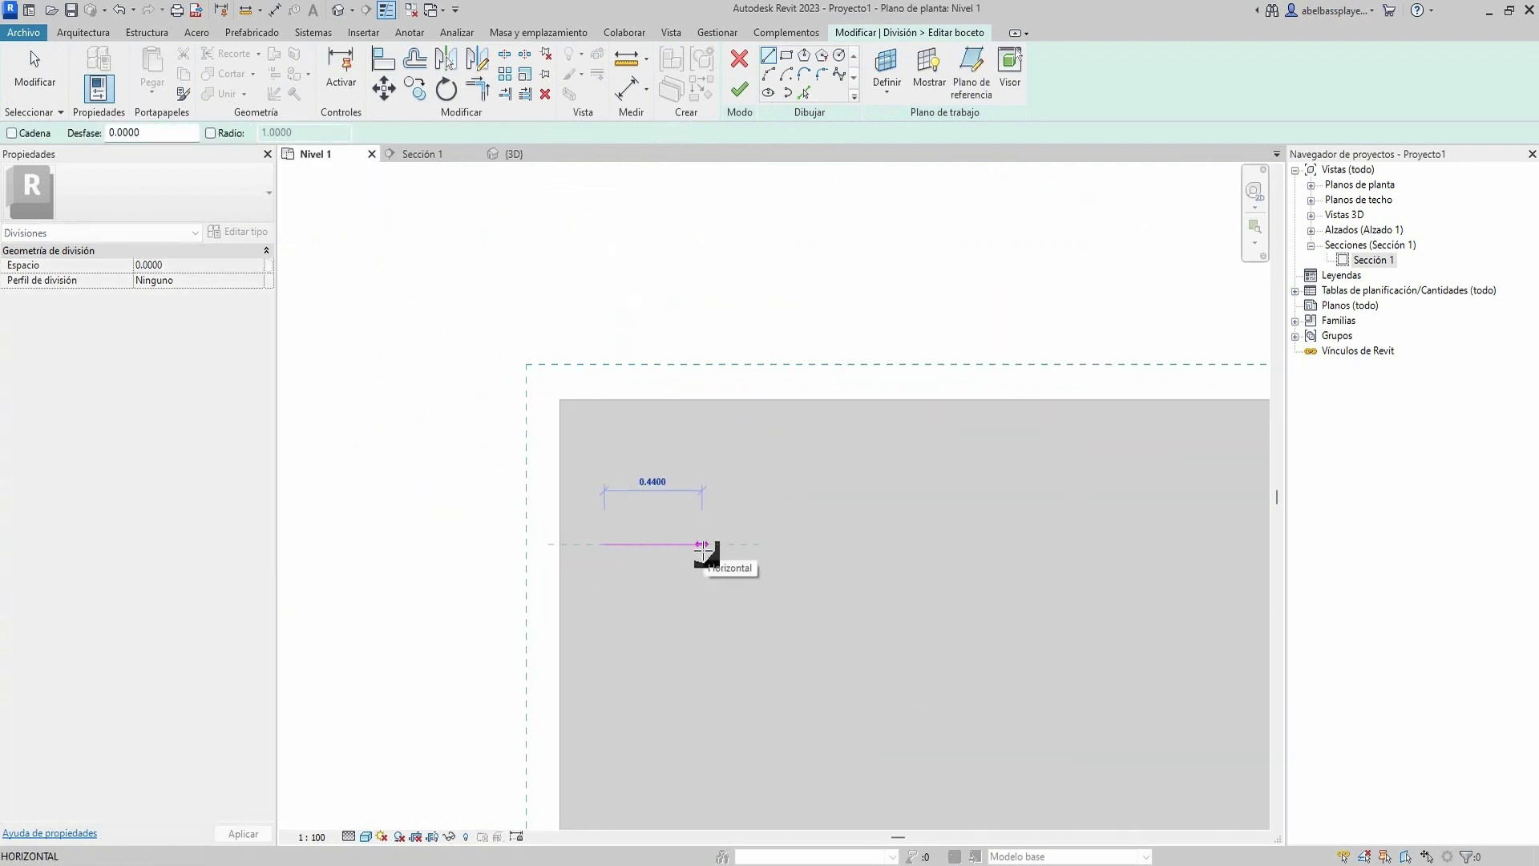
pyautogui.write('.3')
pyautogui.press('Return')
pyautogui.scroll(1, 704, 551)
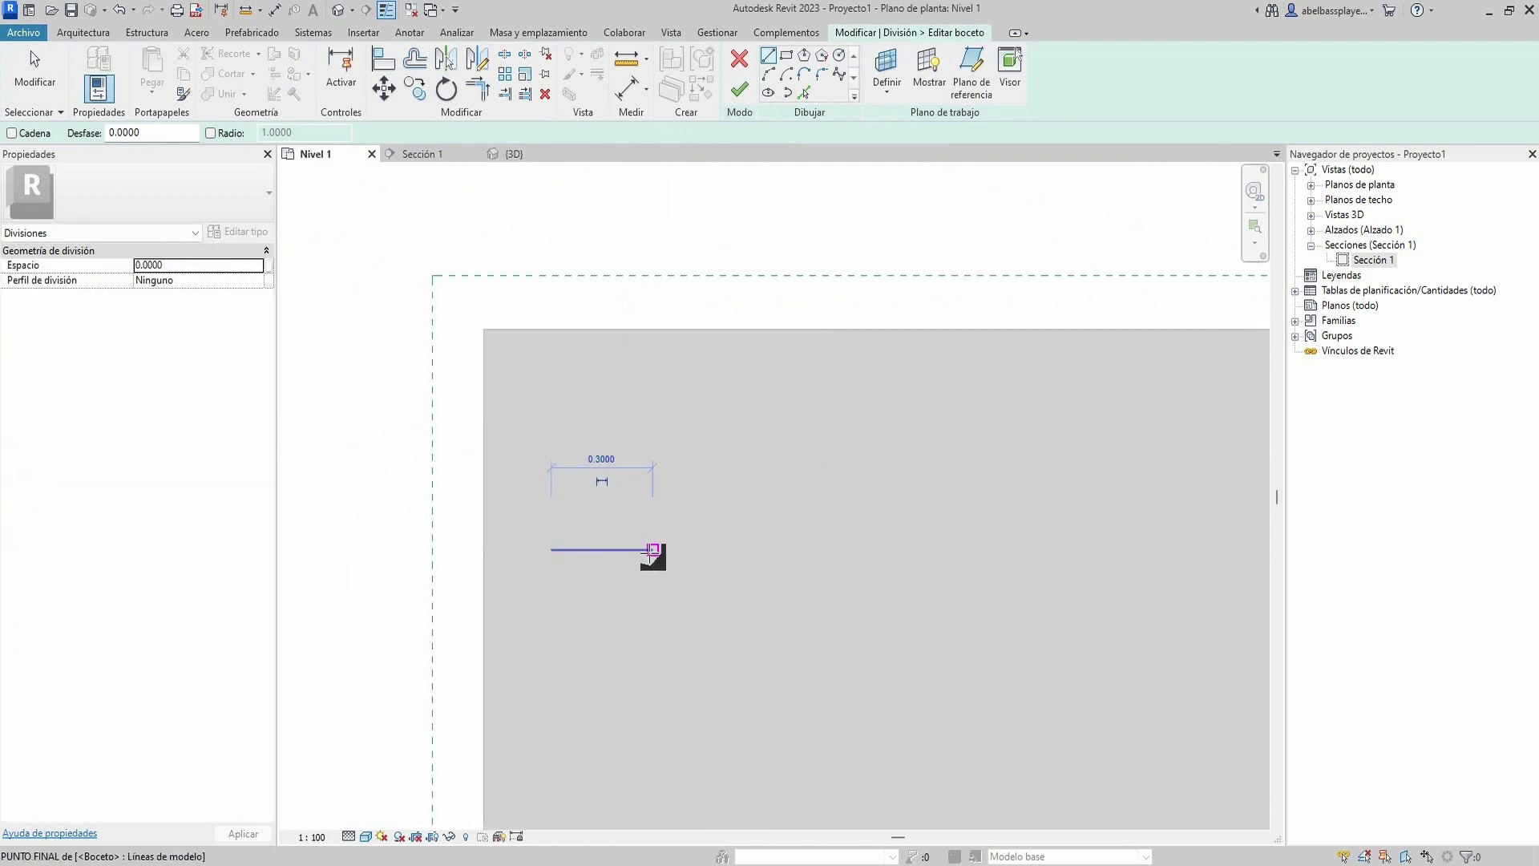
pyautogui.write('.3')
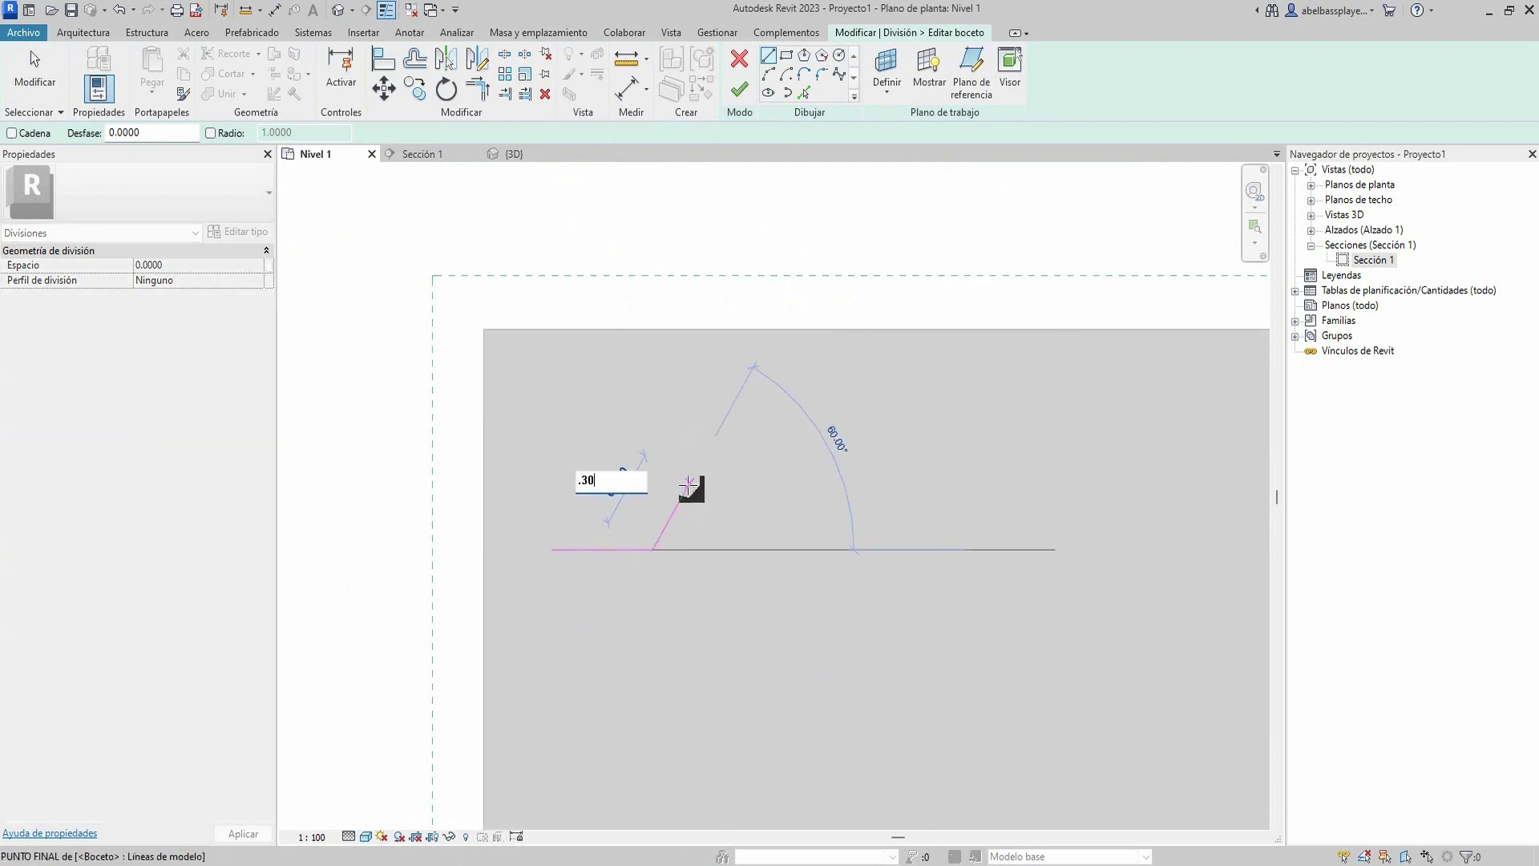
pyautogui.press('Return')
pyautogui.scroll(1, 642, 537)
# - Add the remaining 0.3 m edges to close the rhombus and select all its lines
pyautogui.click(506, 558)
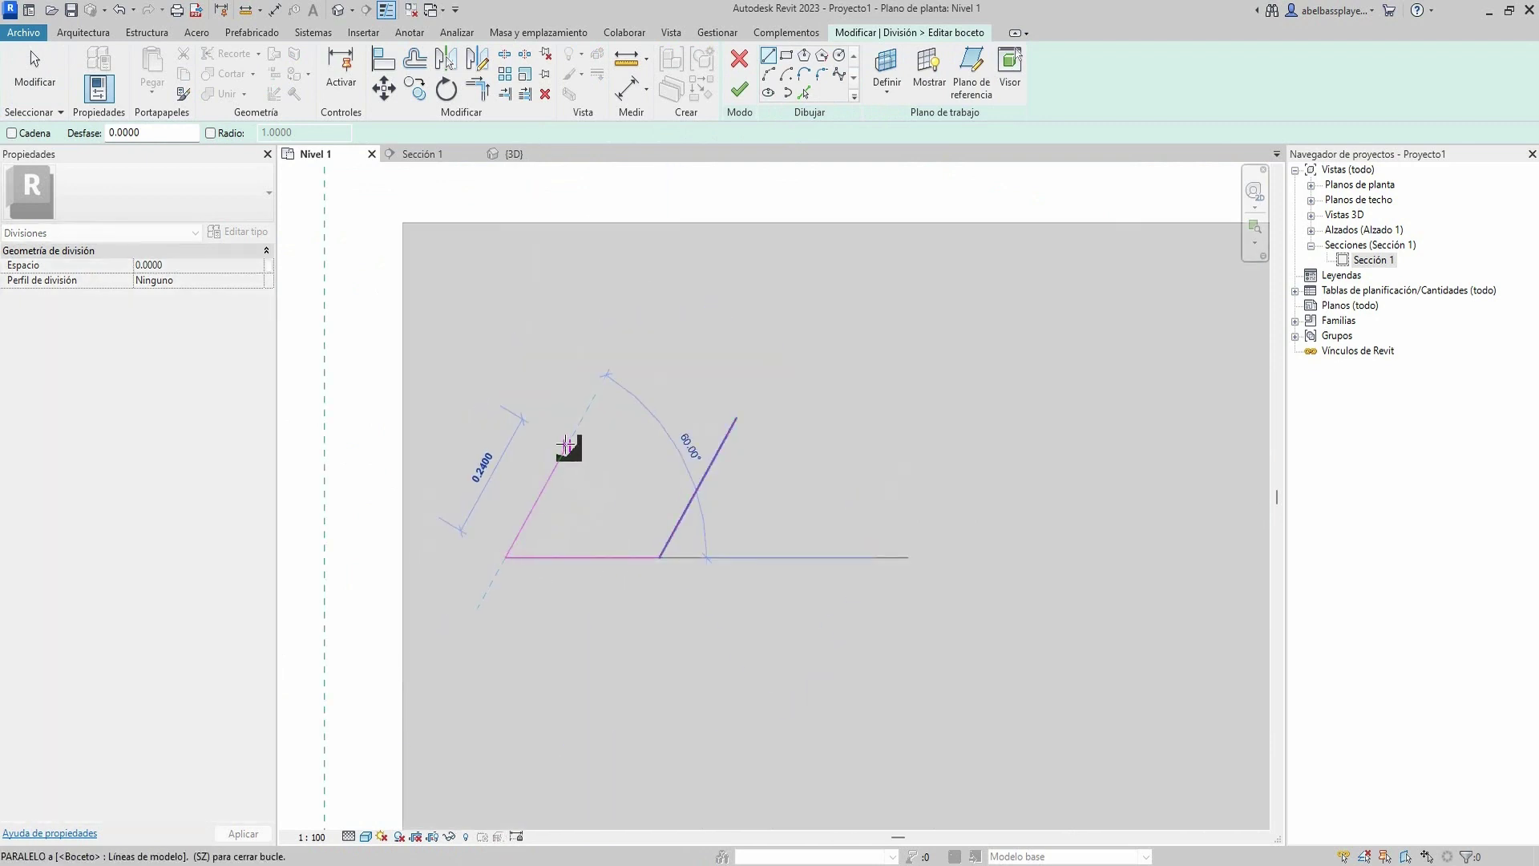
pyautogui.write('.30')
pyautogui.press('Return')
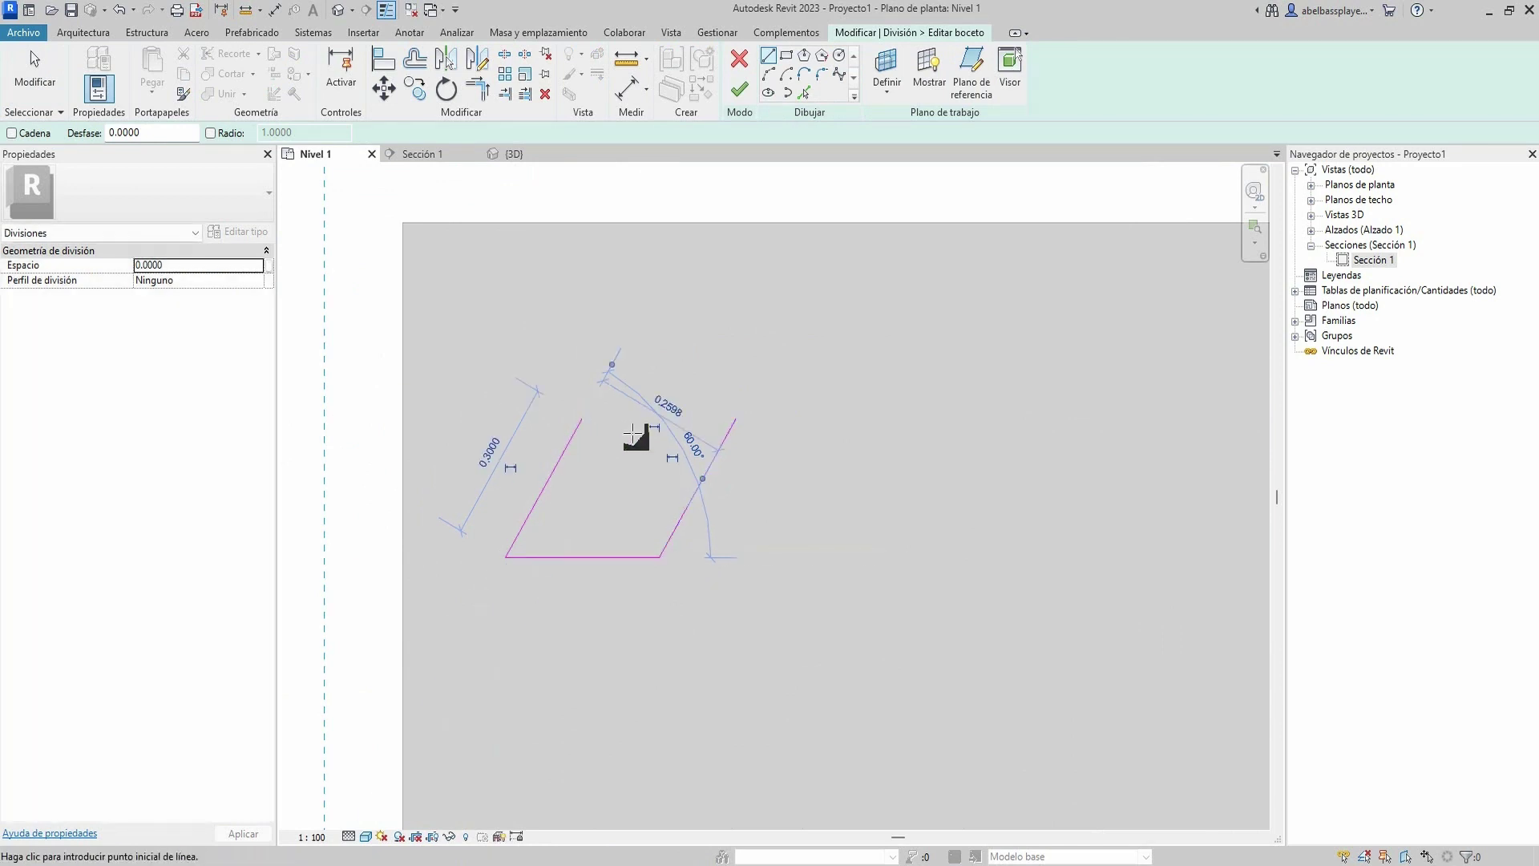
pyautogui.click(583, 418)
pyautogui.click(736, 417)
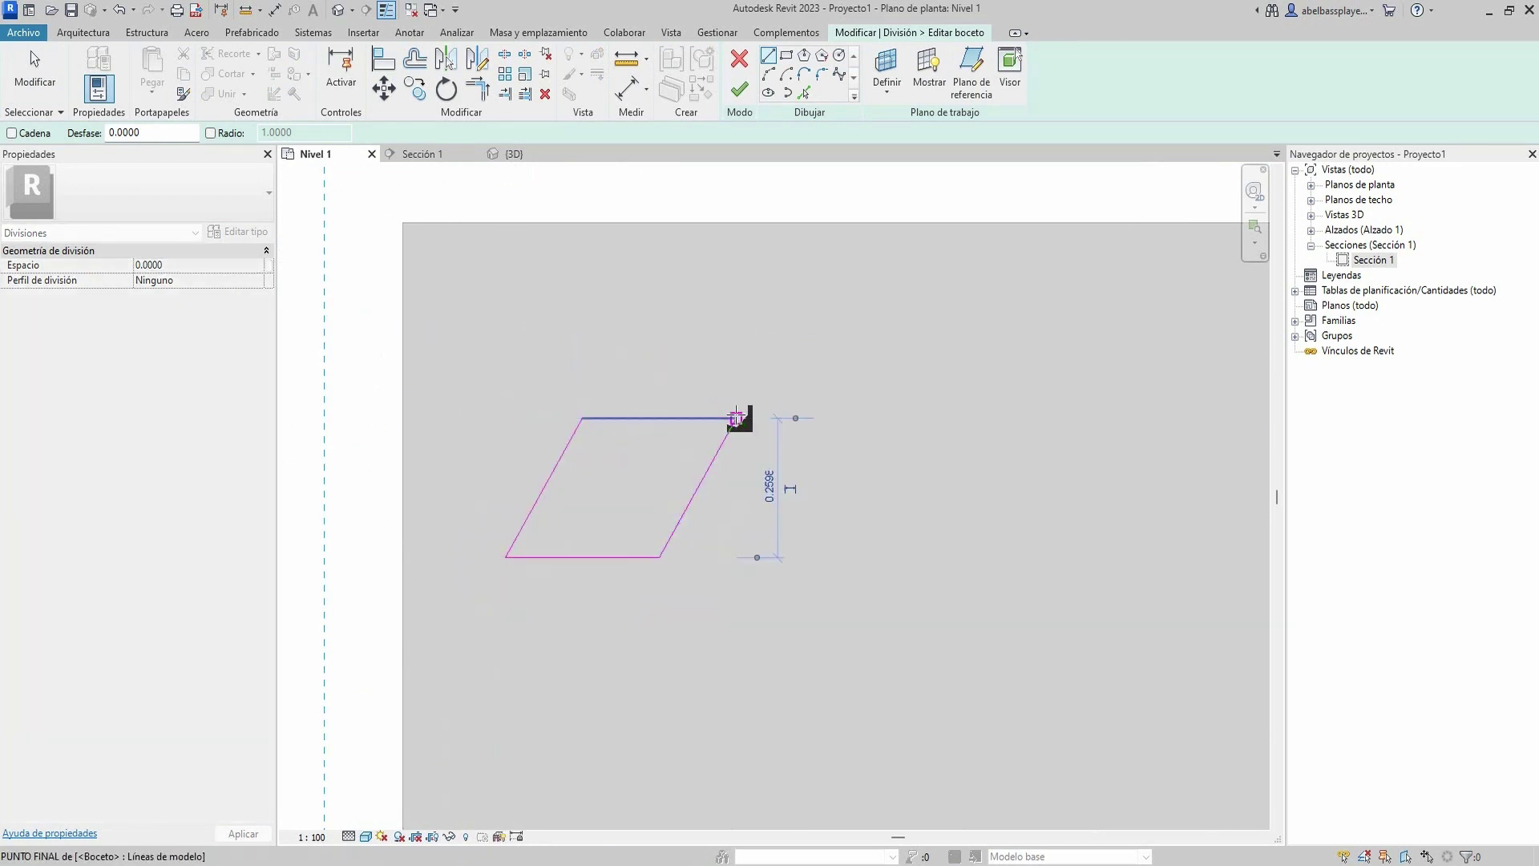
pyautogui.press('Escape')
pyautogui.moveTo(776, 524); pyautogui.dragTo(553, 406)
# - Mirror a copy of the rhombus across its bottom edge
pyautogui.click(477, 58)
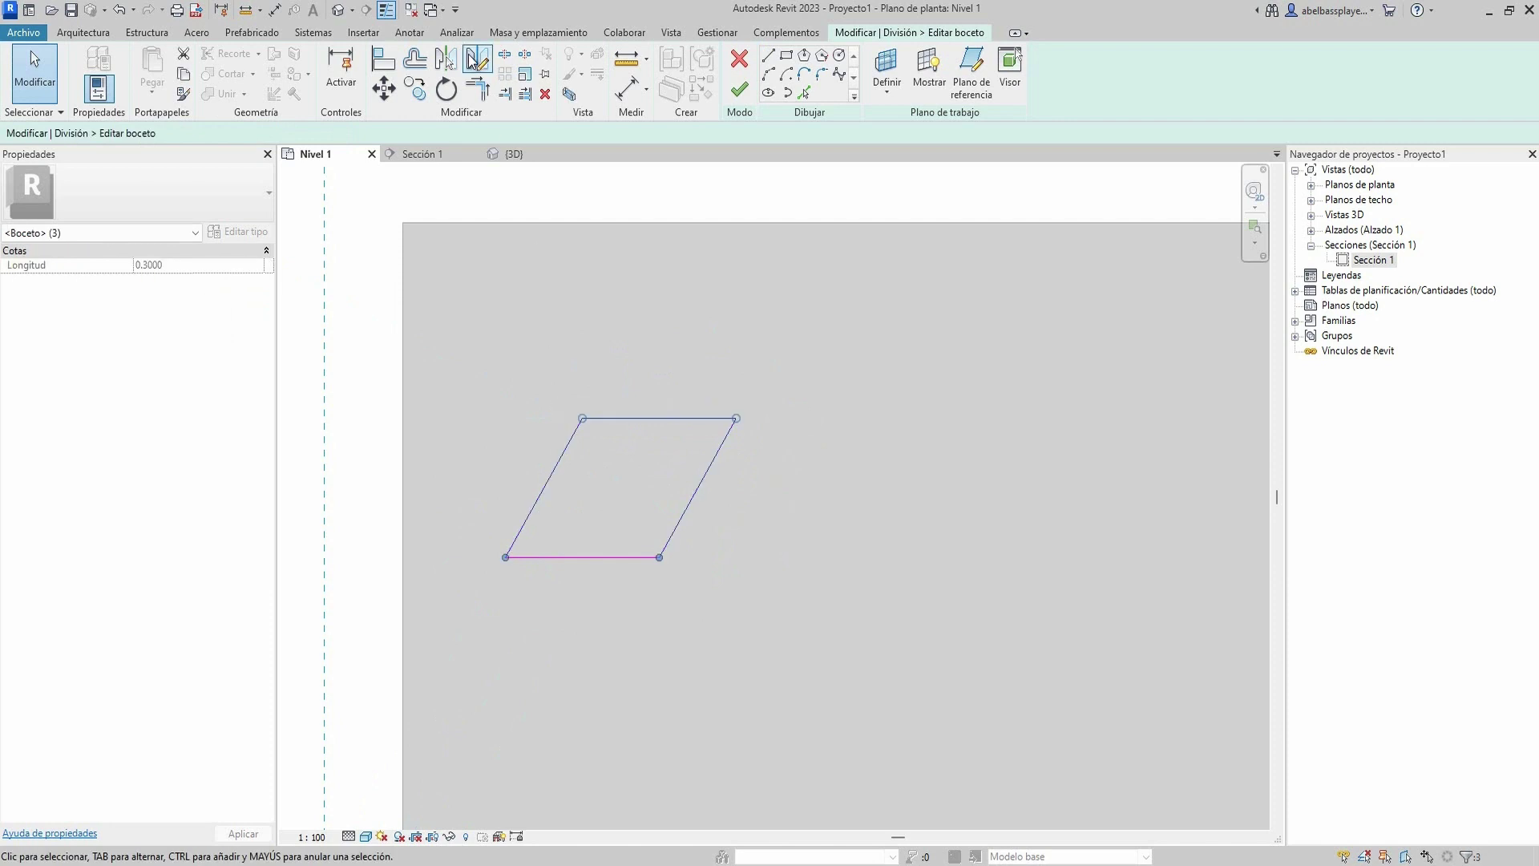
pyautogui.click(660, 557)
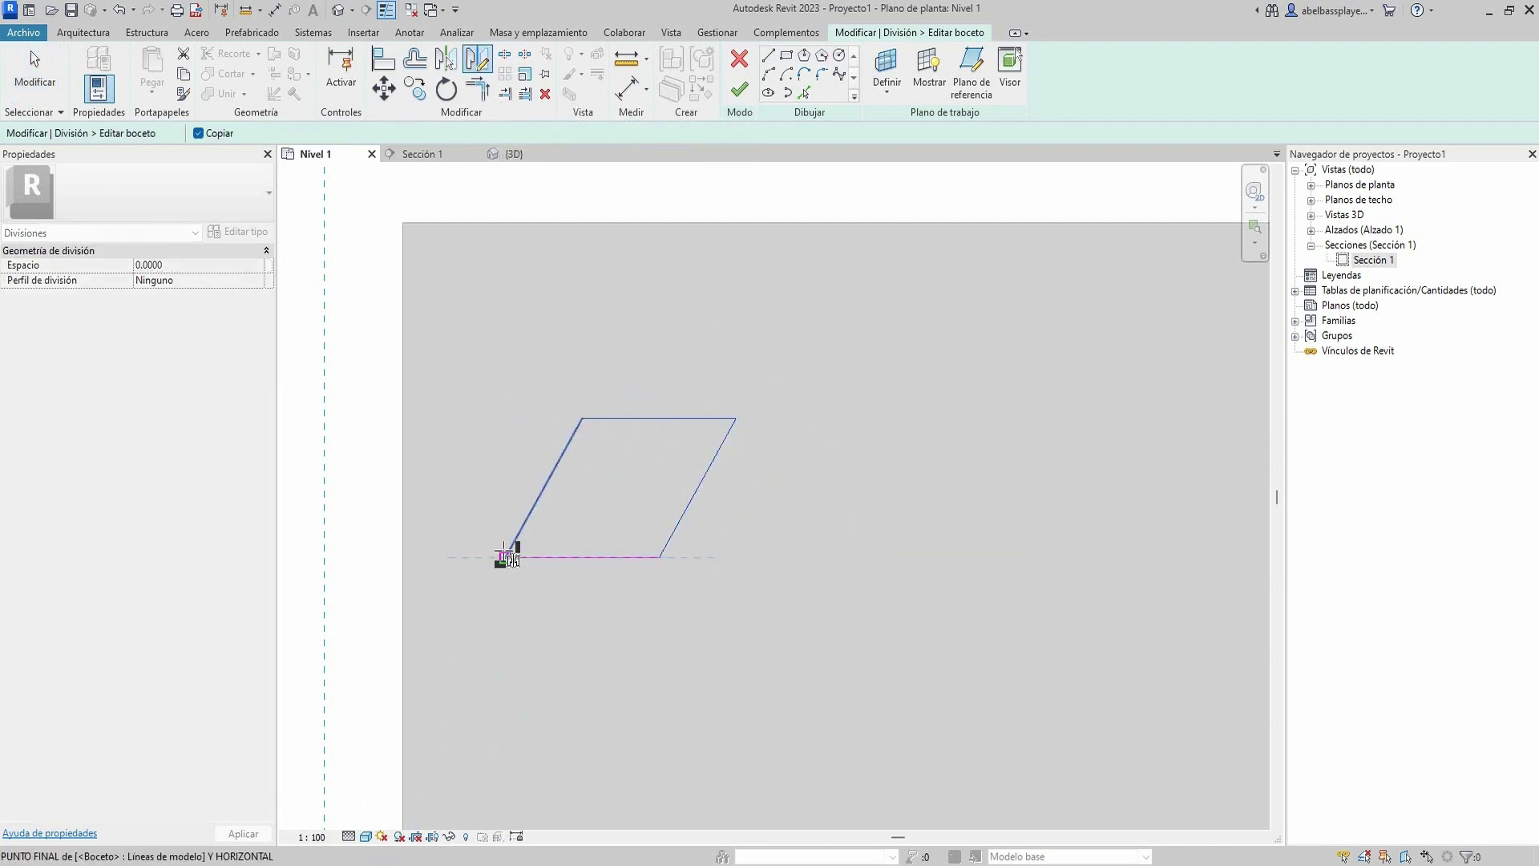
pyautogui.click(507, 557)
# - Mirror copies of the two right edges across a vertical axis to complete the hexagon
pyautogui.moveTo(753, 641); pyautogui.dragTo(712, 559)
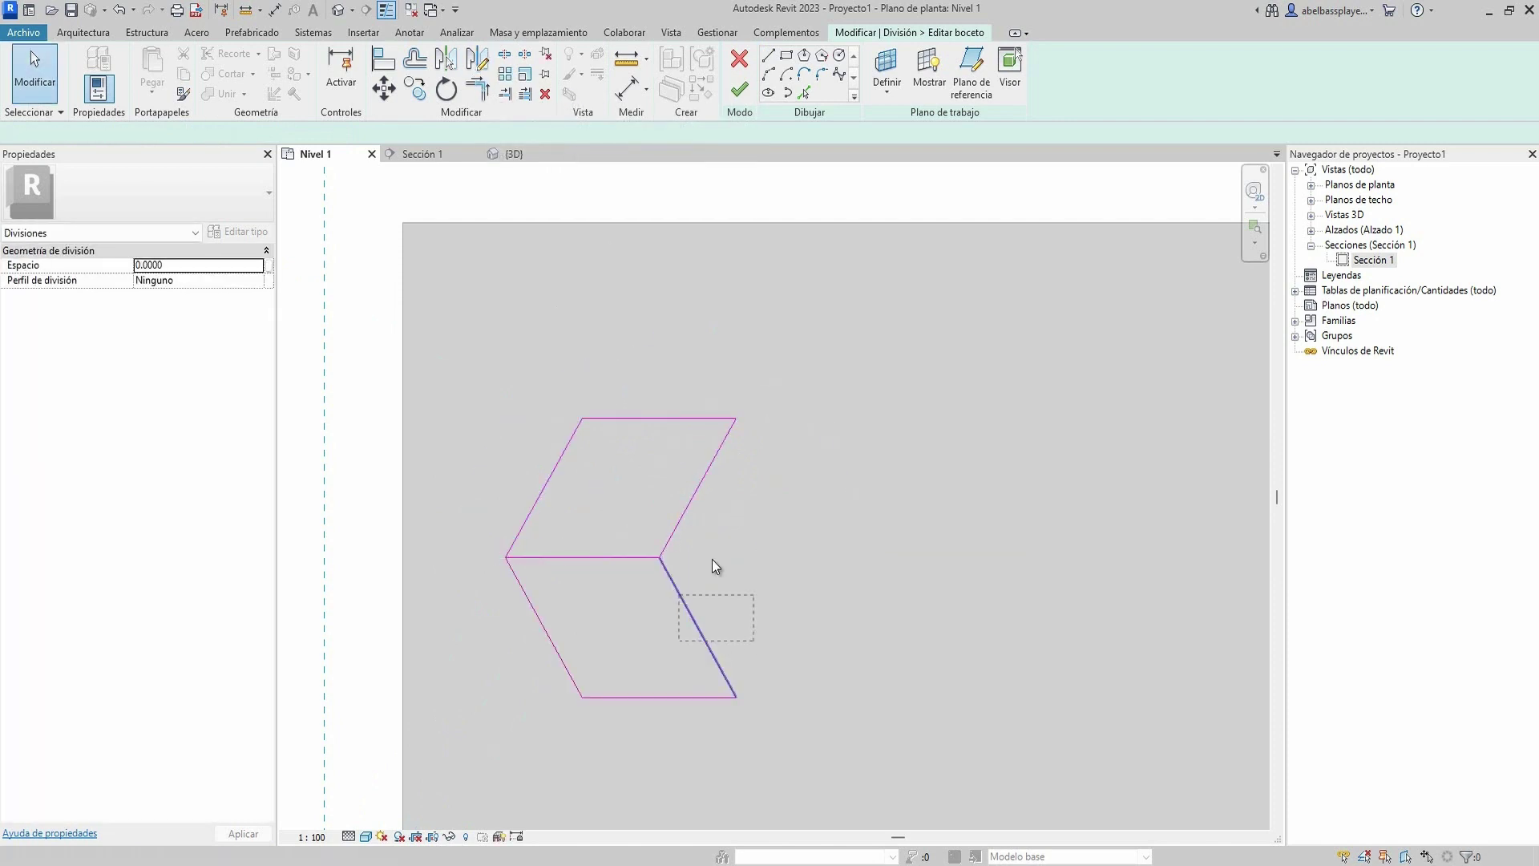
pyautogui.keyDown('ctrl'); pyautogui.click(707, 471); pyautogui.keyUp('ctrl')
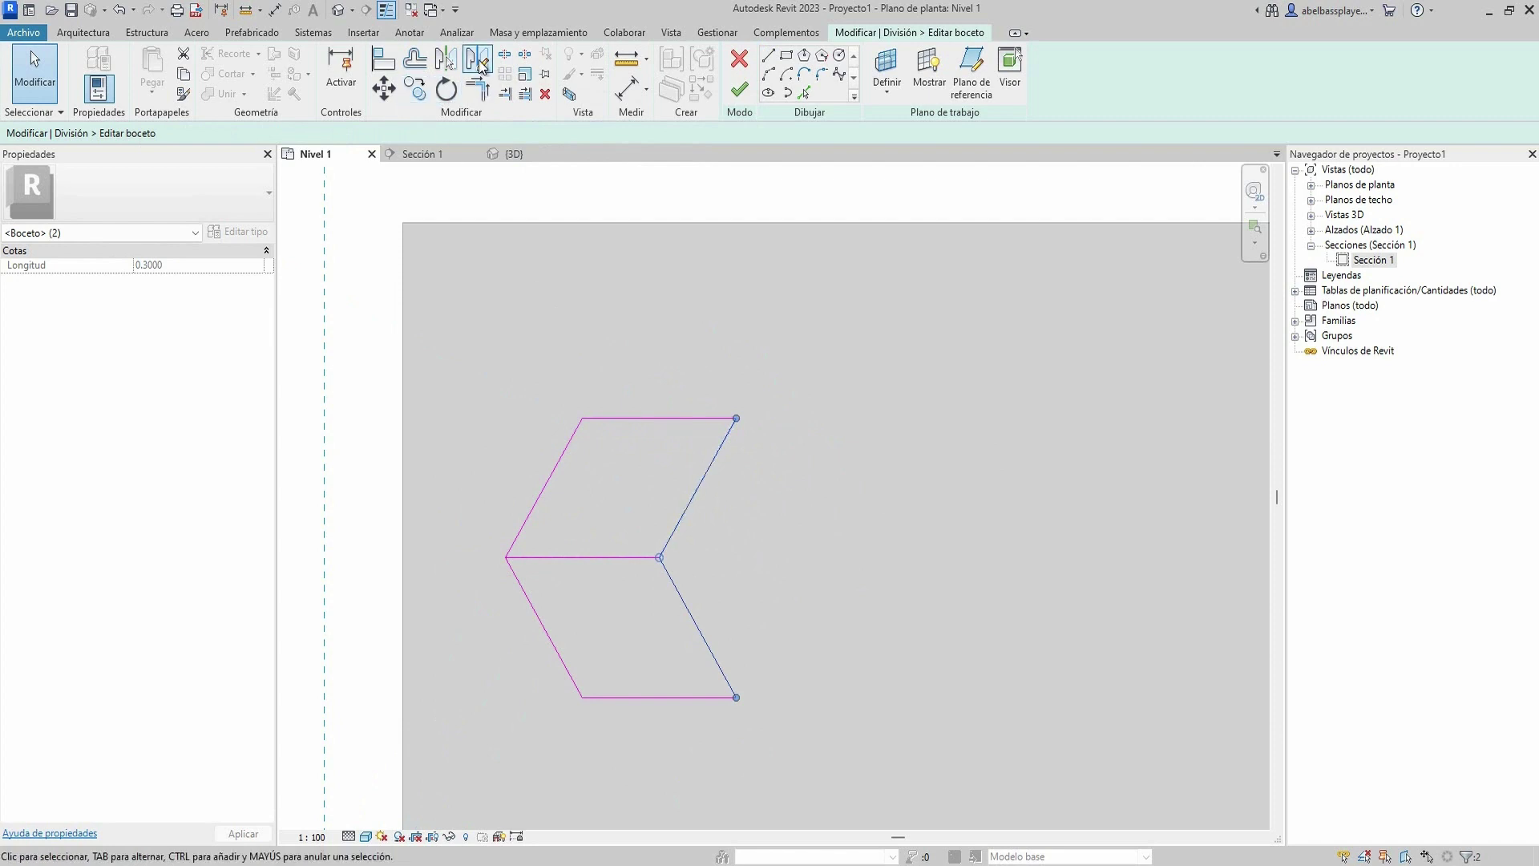
pyautogui.click(479, 61)
pyautogui.scroll(-2, 683, 585)
pyautogui.click(717, 657)
pyautogui.click(717, 475)
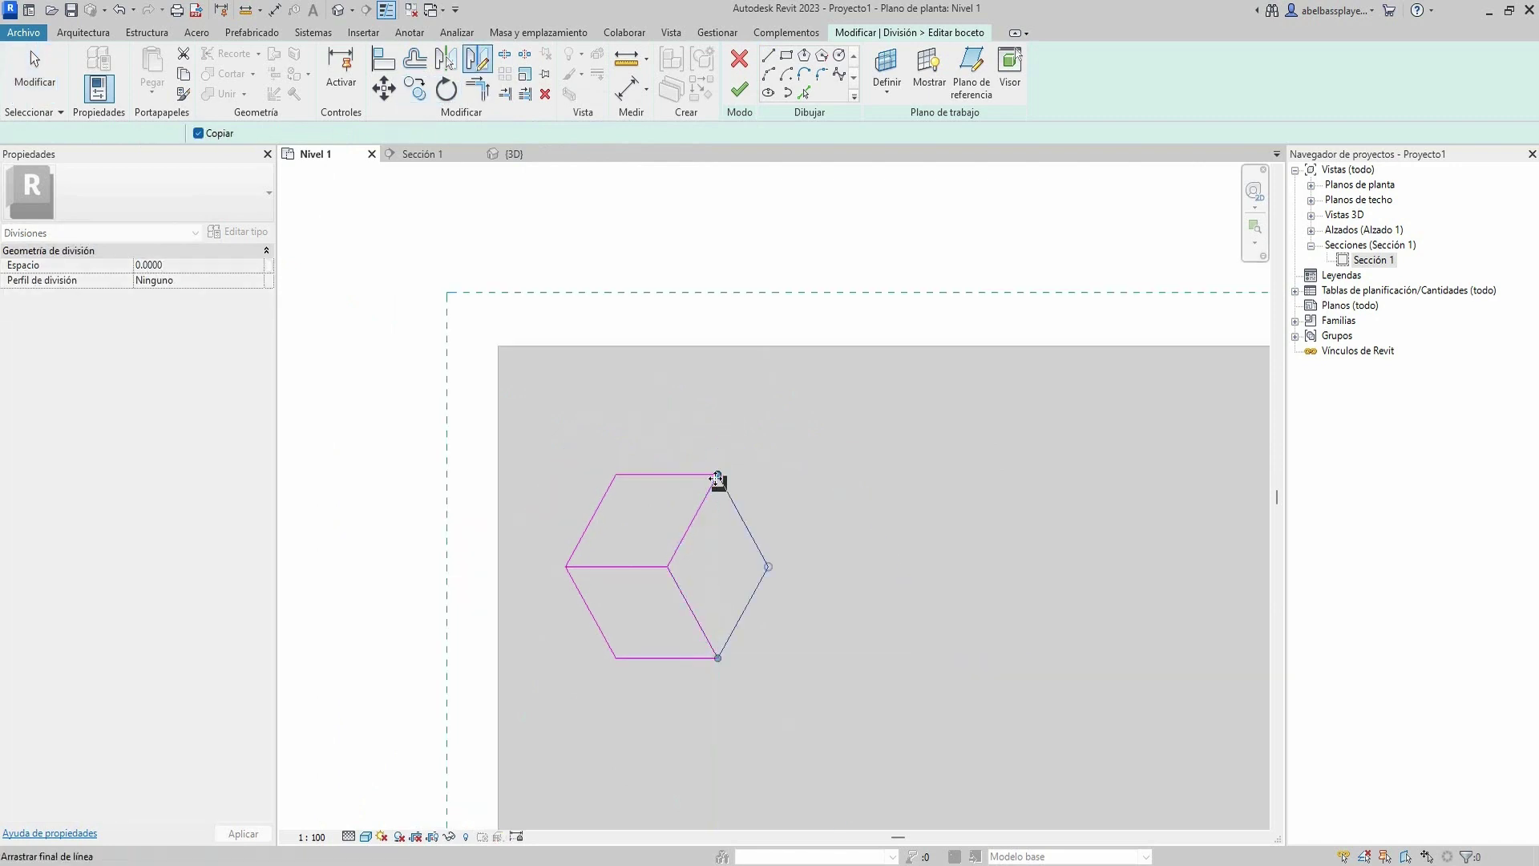
# - Select all nine lines of the hexagon
pyautogui.scroll(1, 714, 449)
pyautogui.scroll(4, 712, 433)
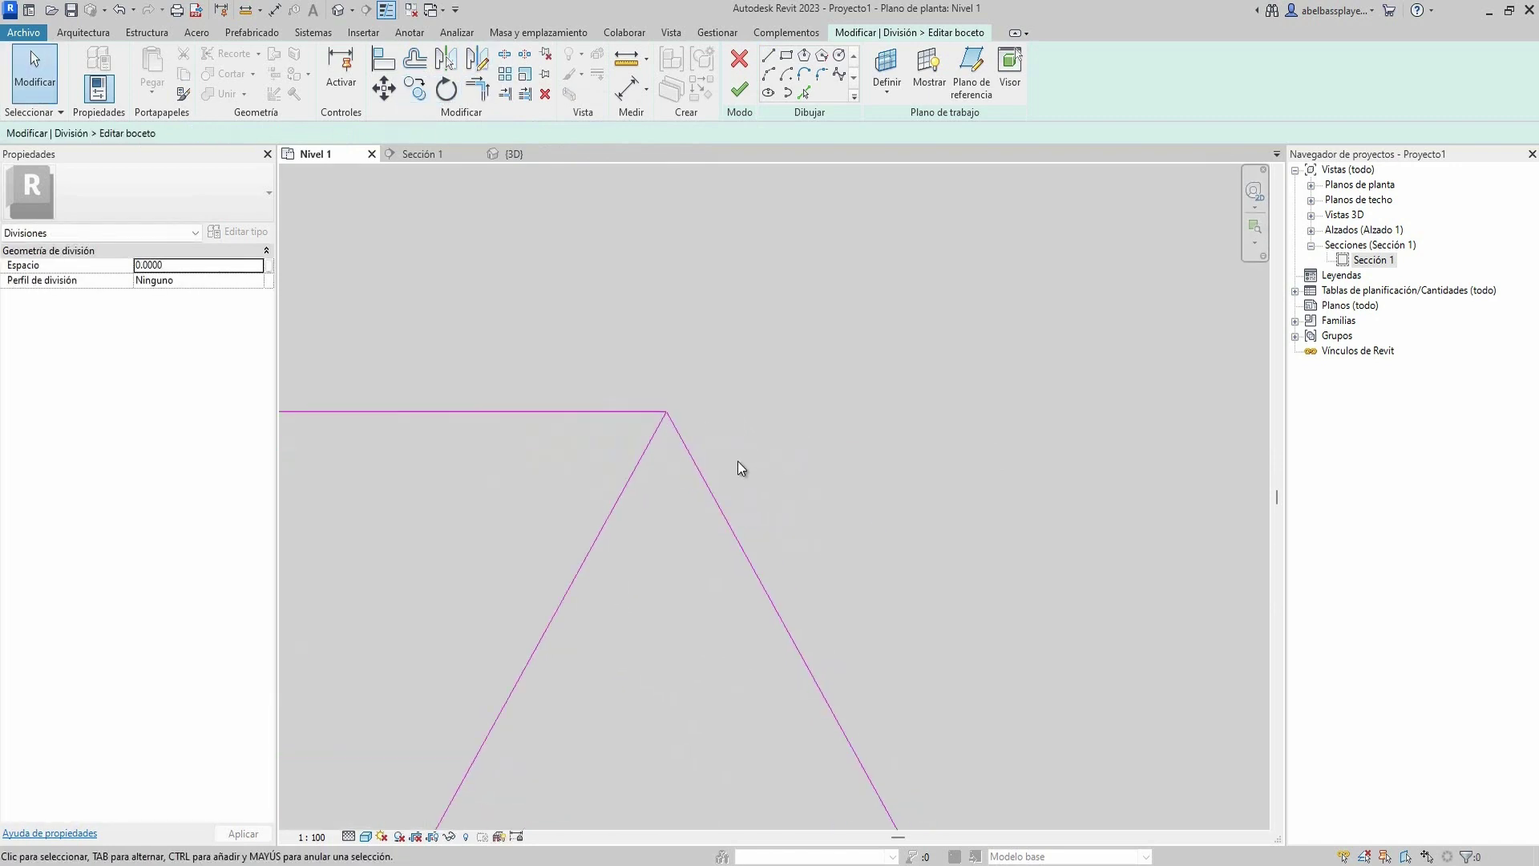
pyautogui.scroll(-1, 687, 529)
pyautogui.scroll(-2, 687, 550)
pyautogui.scroll(-4, 686, 570)
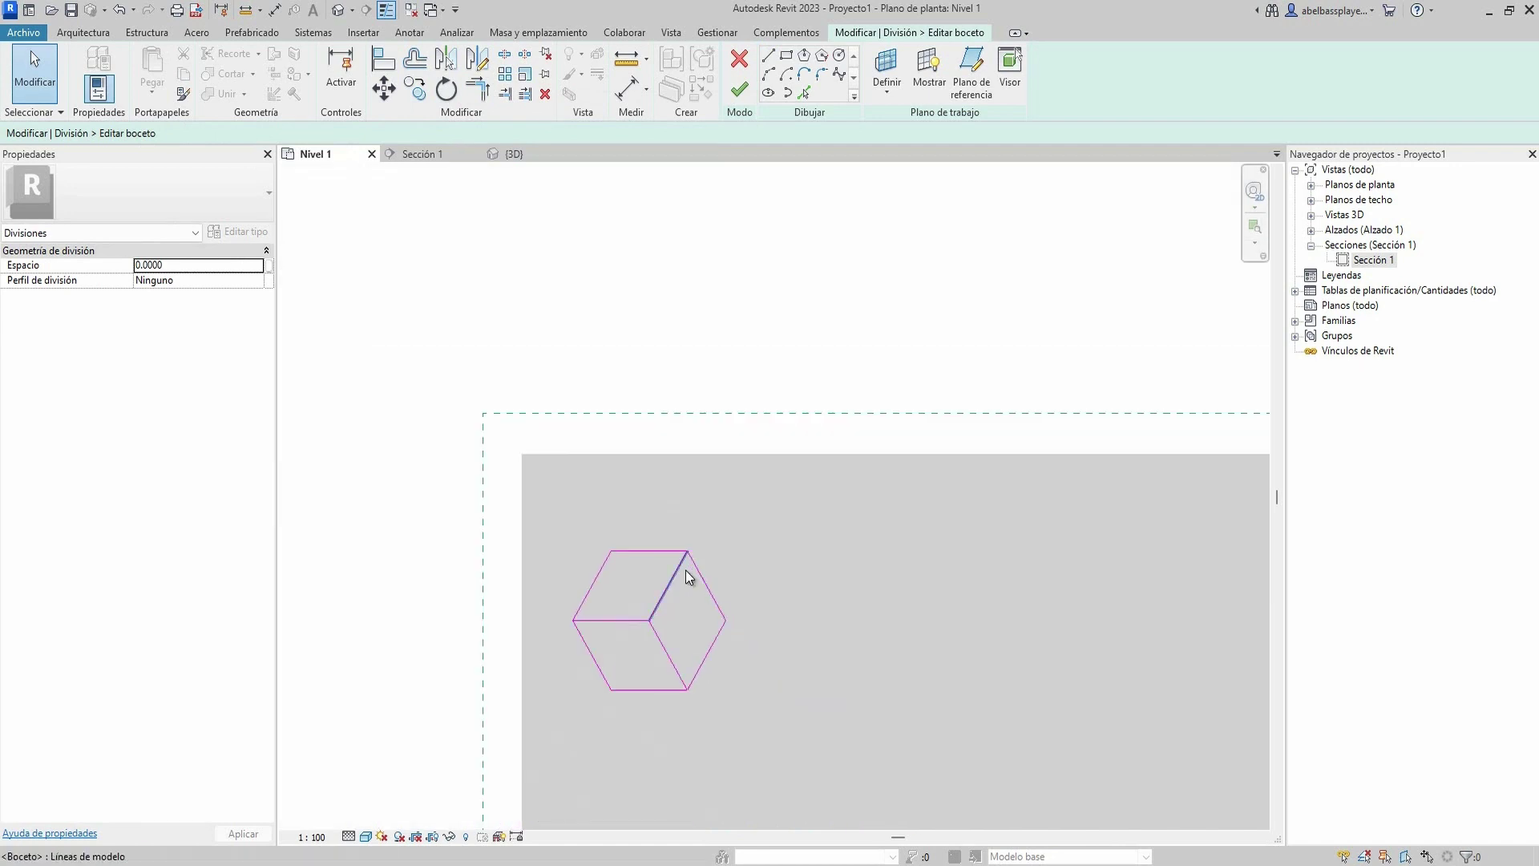
pyautogui.scroll(1, 685, 570)
pyautogui.moveTo(881, 650); pyautogui.dragTo(536, 353)
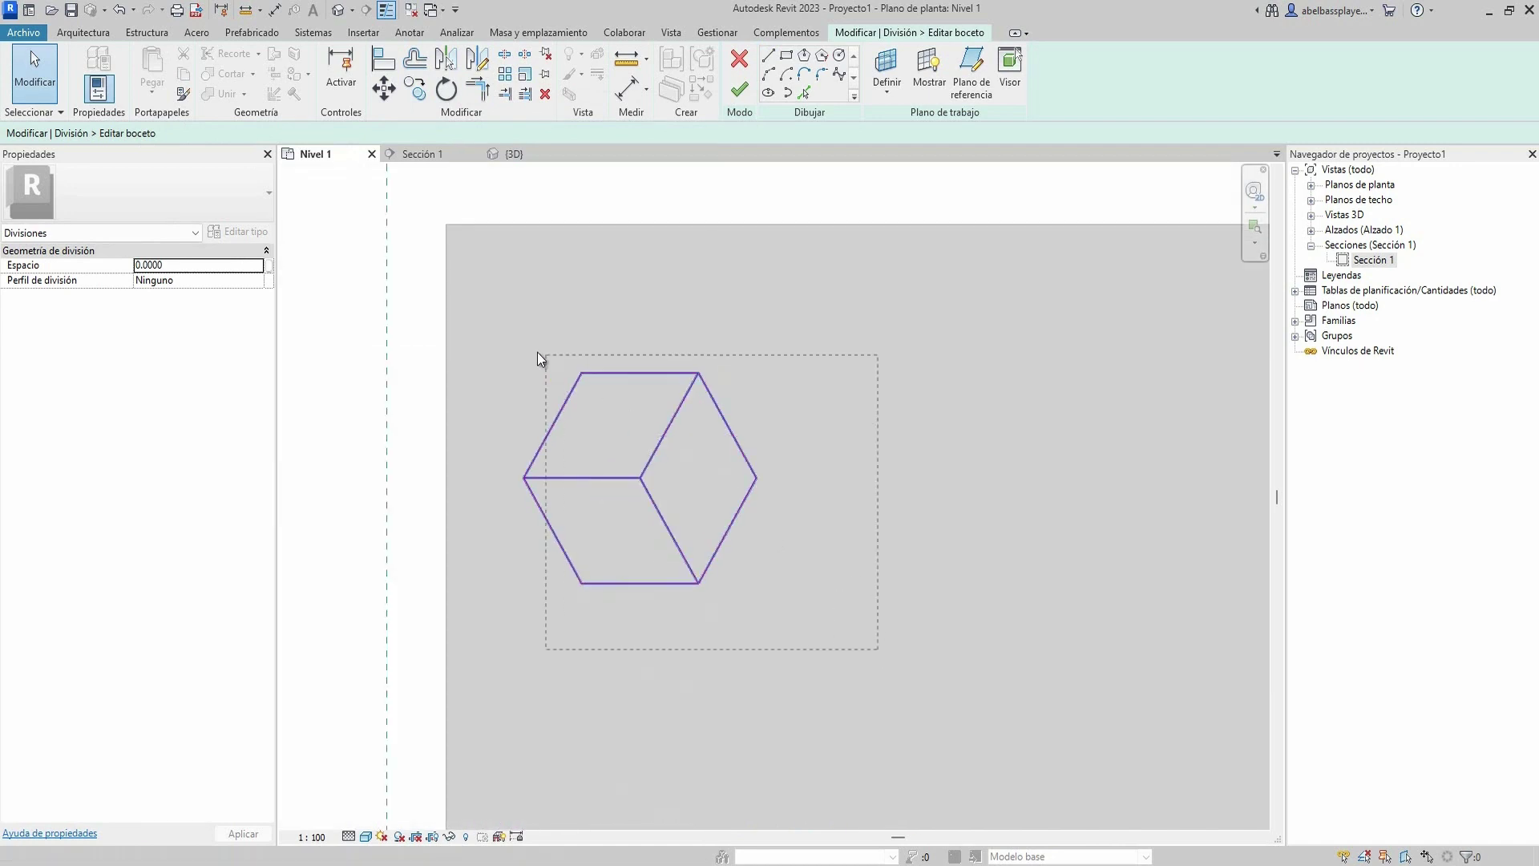
# - Move the hexagon so its centre vertex lands on the floor region's top-left corner
pyautogui.click(396, 89)
pyautogui.click(640, 478)
pyautogui.click(447, 225)
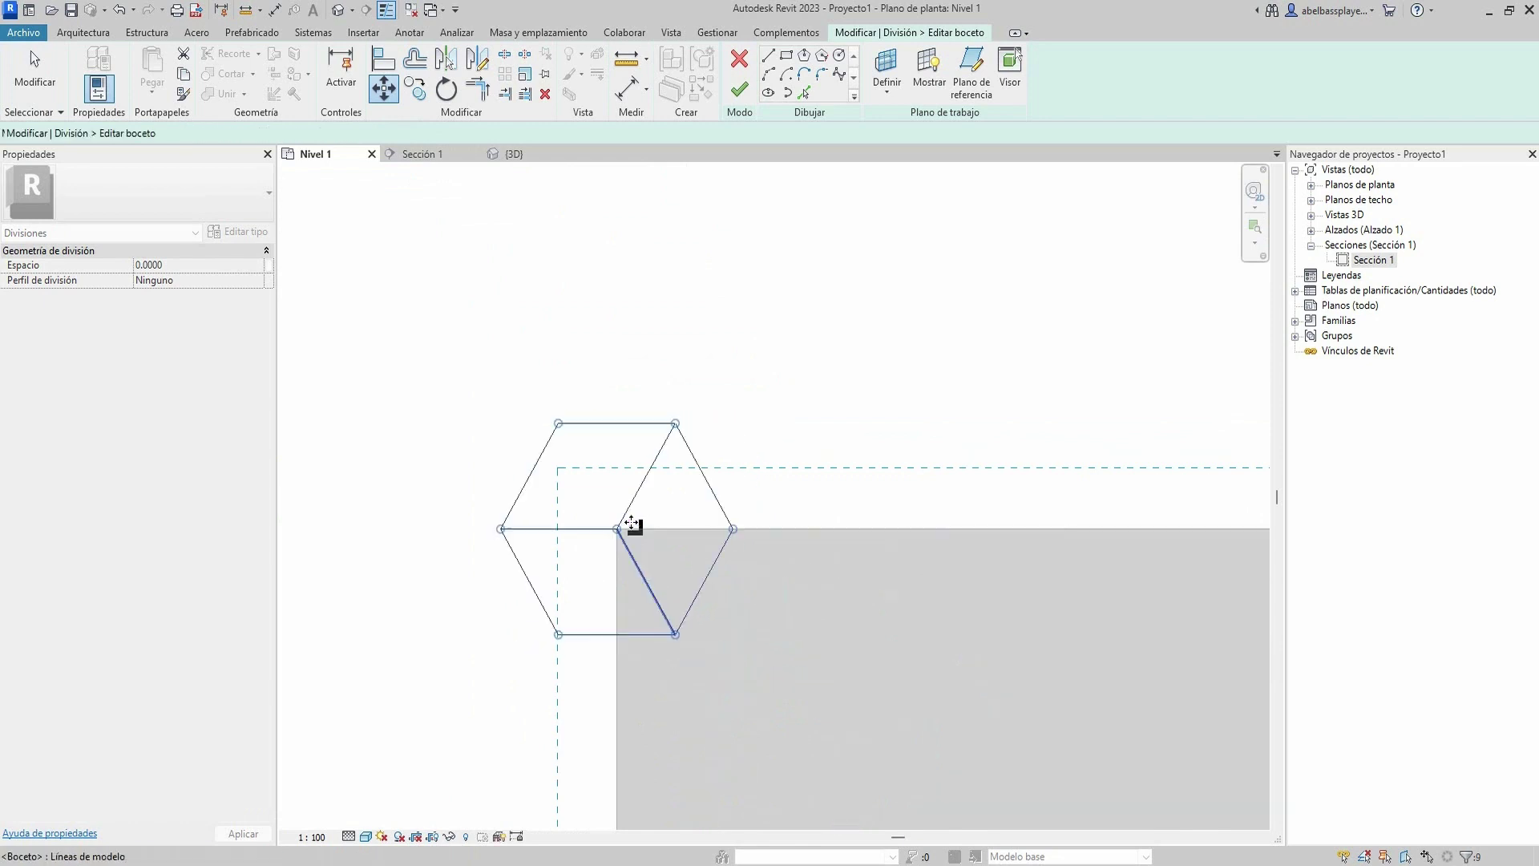
pyautogui.scroll(-1, 632, 522)
pyautogui.press('Escape')
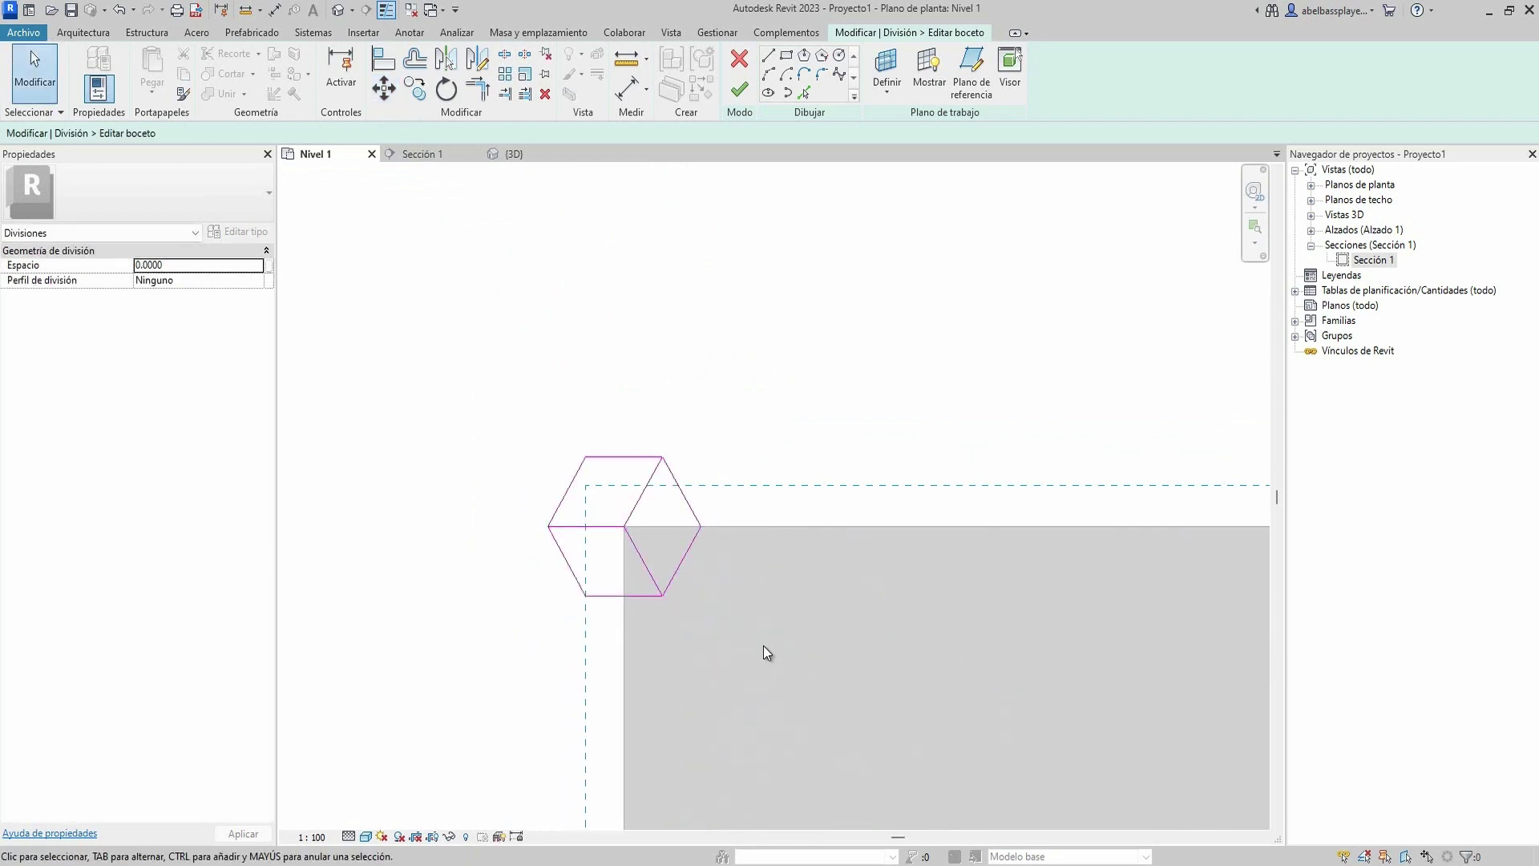
# - Select eight hexagon lines, start a Mirror, then cancel it
pyautogui.moveTo(763, 646); pyautogui.dragTo(530, 472)
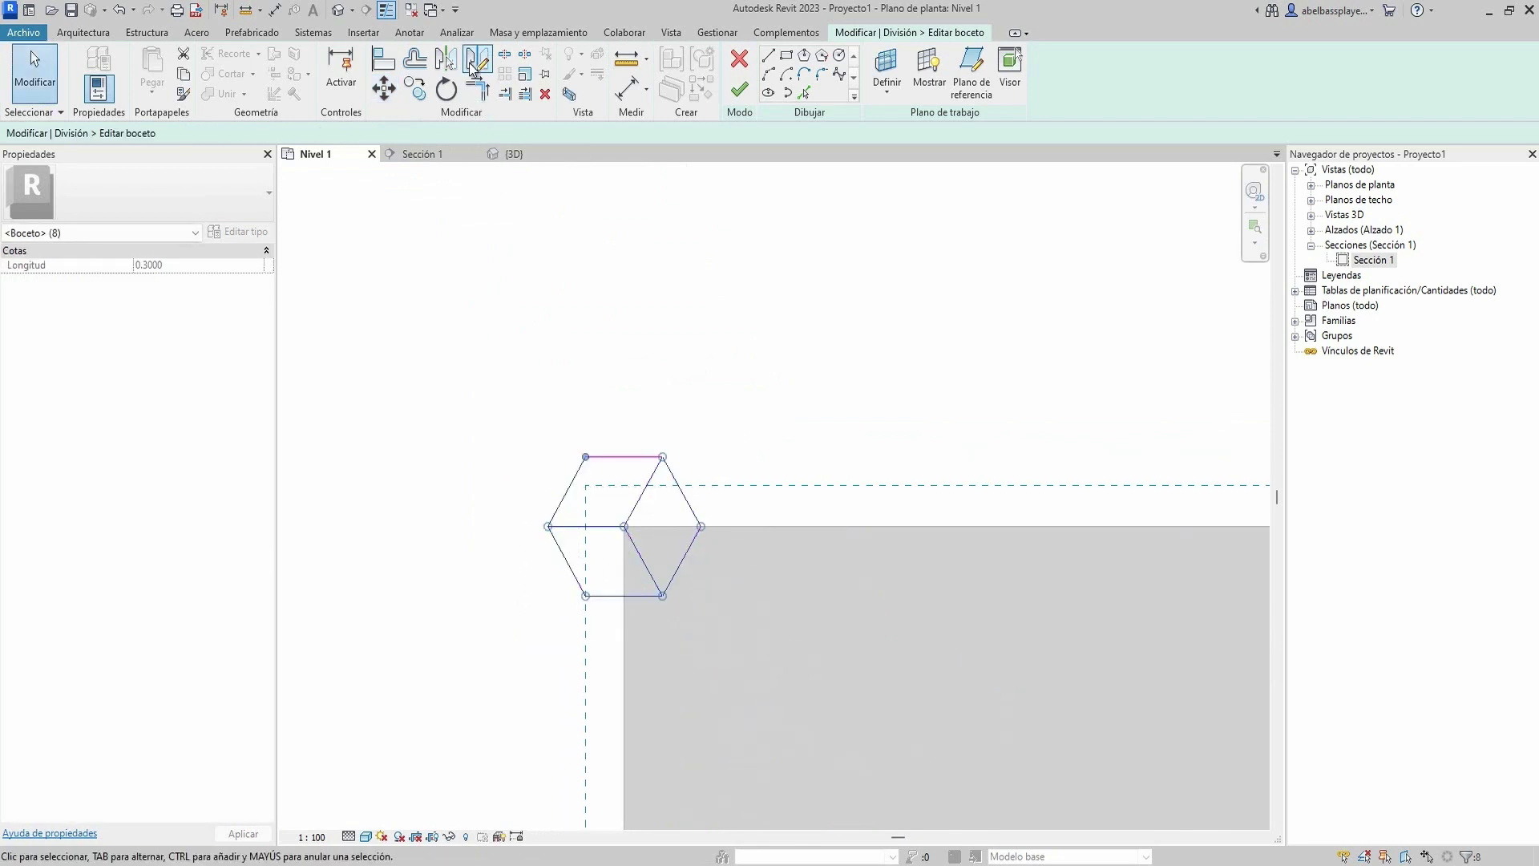
pyautogui.click(473, 69)
pyautogui.moveTo(728, 481)
pyautogui.mouseDown(button='middle')
pyautogui.moveTo(735, 284)
pyautogui.moveTo(737, 371)
pyautogui.mouseUp(button='middle')
pyautogui.press('Escape')
# - Copy the eight hexagon lines repeatedly downward, vertex to vertex, along the floor's left edge
pyautogui.moveTo(841, 525); pyautogui.dragTo(541, 335)
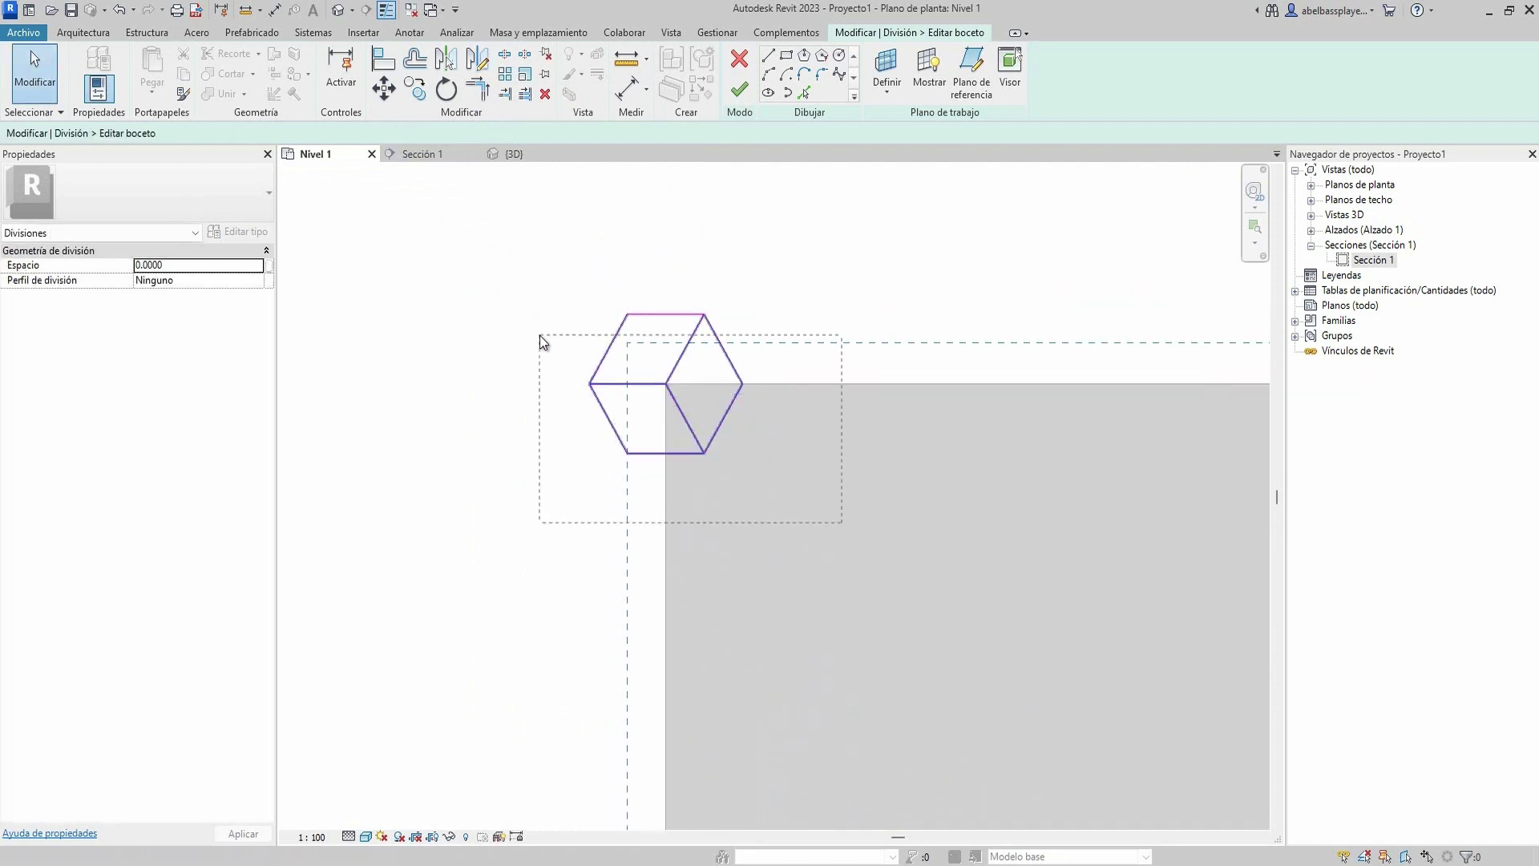
pyautogui.click(417, 98)
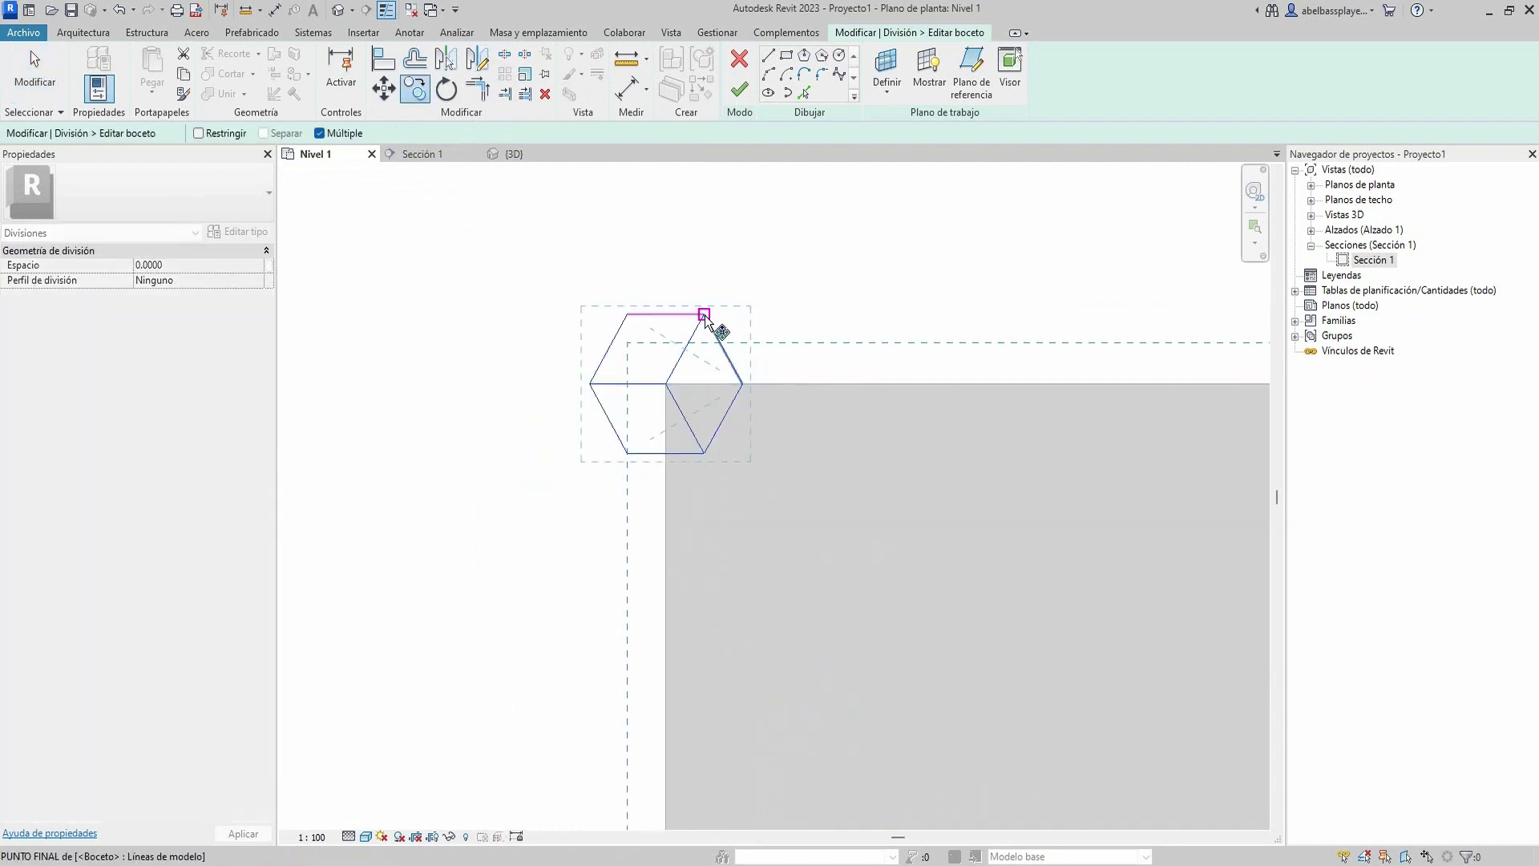
pyautogui.click(704, 314)
pyautogui.click(704, 450)
pyautogui.scroll(-2, 704, 450)
pyautogui.moveTo(703, 449); pyautogui.dragTo(722, 377, button='middle')
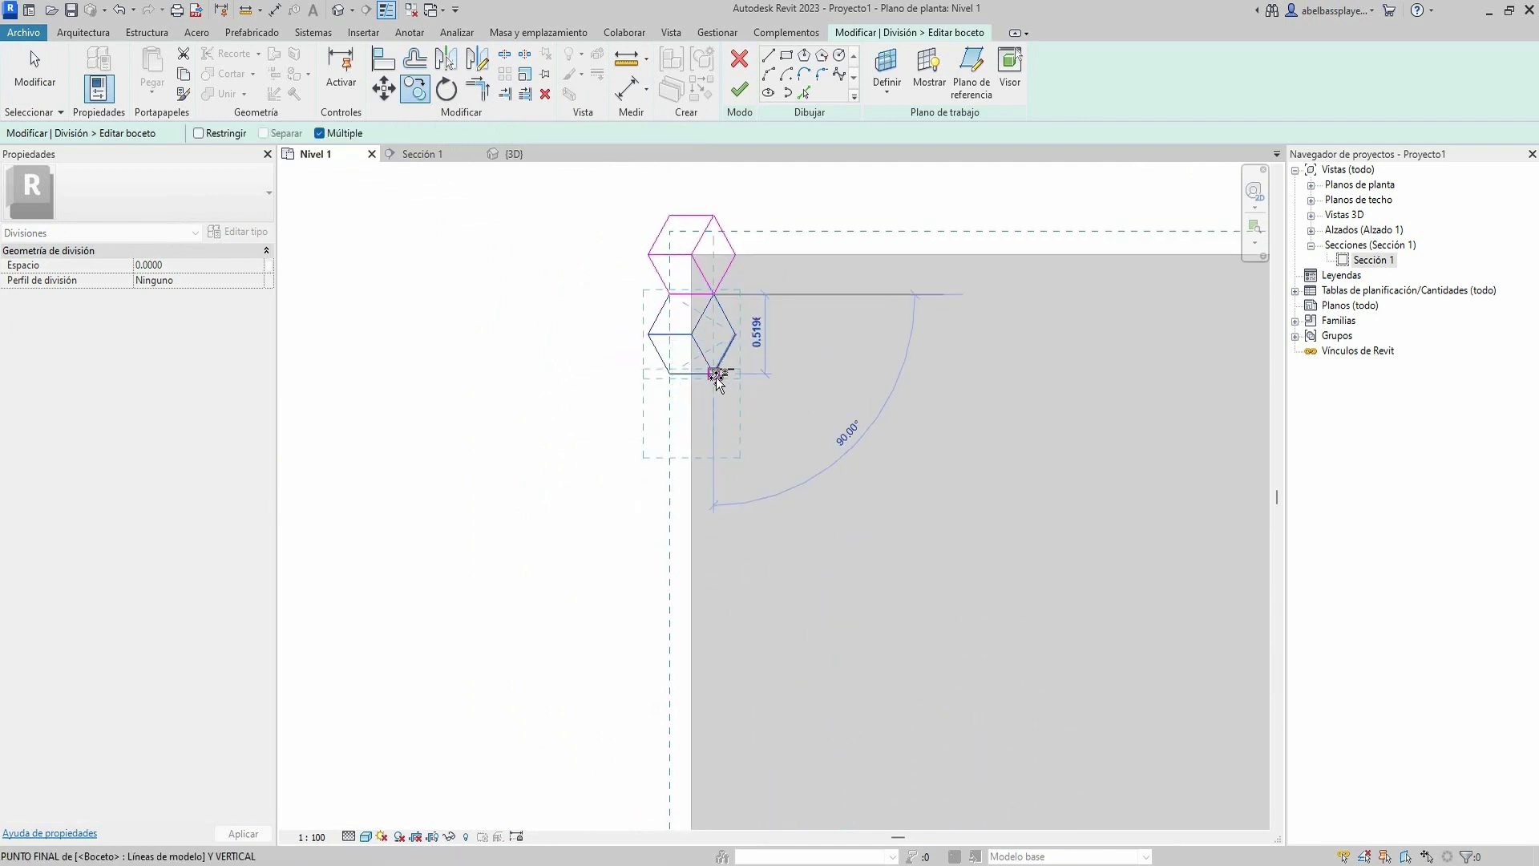
pyautogui.click(716, 374)
pyautogui.click(718, 455)
pyautogui.moveTo(728, 550); pyautogui.dragTo(746, 630, button='middle')
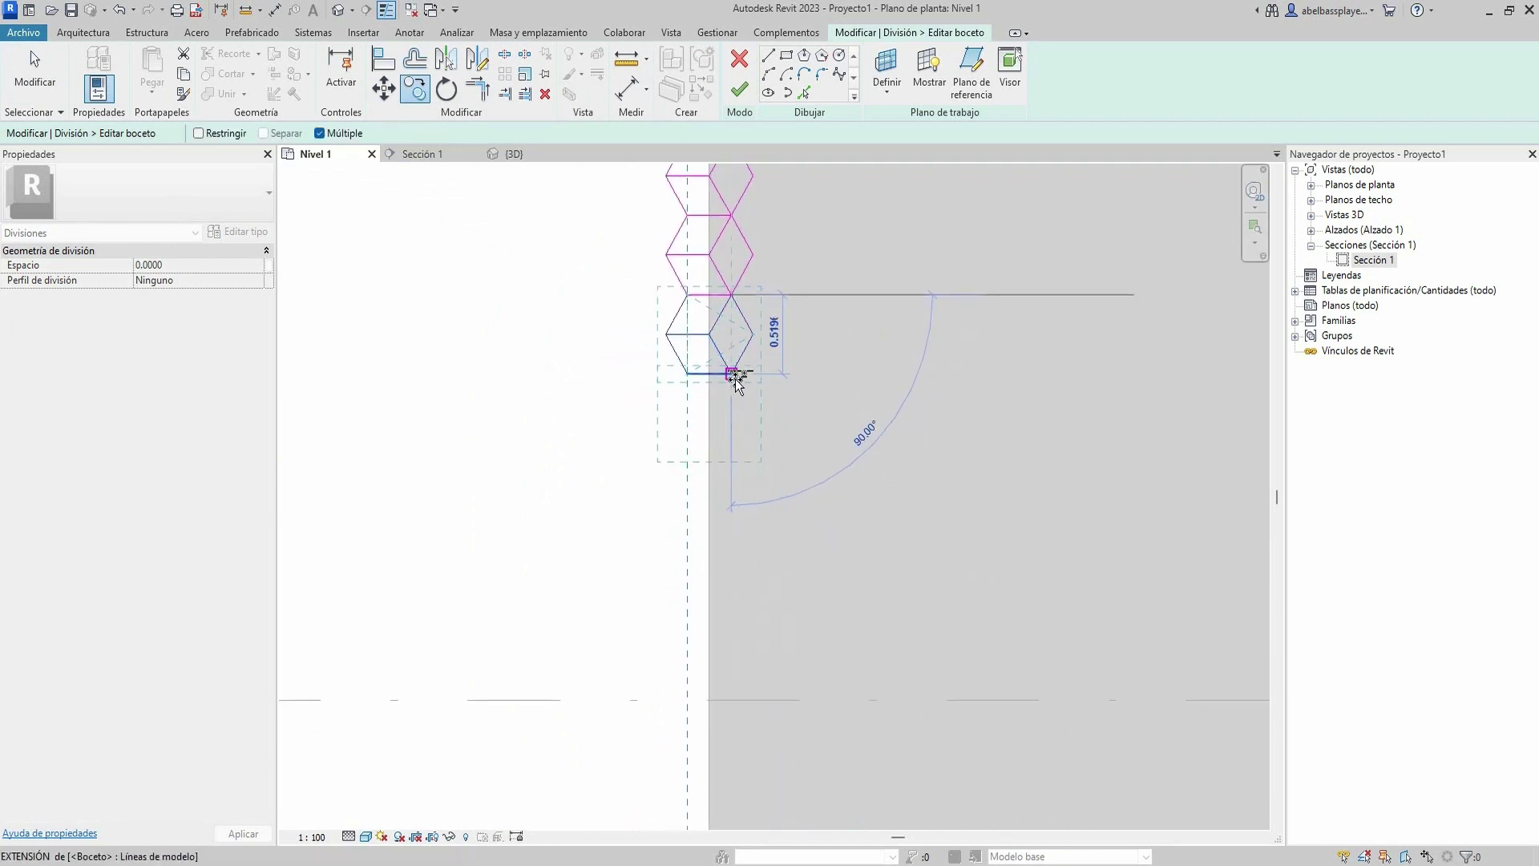
pyautogui.click(728, 440)
# - Exit the copy tool and review the finished column of hexagons
pyautogui.press('Escape')
pyautogui.moveTo(735, 521); pyautogui.dragTo(772, 519, button='middle')
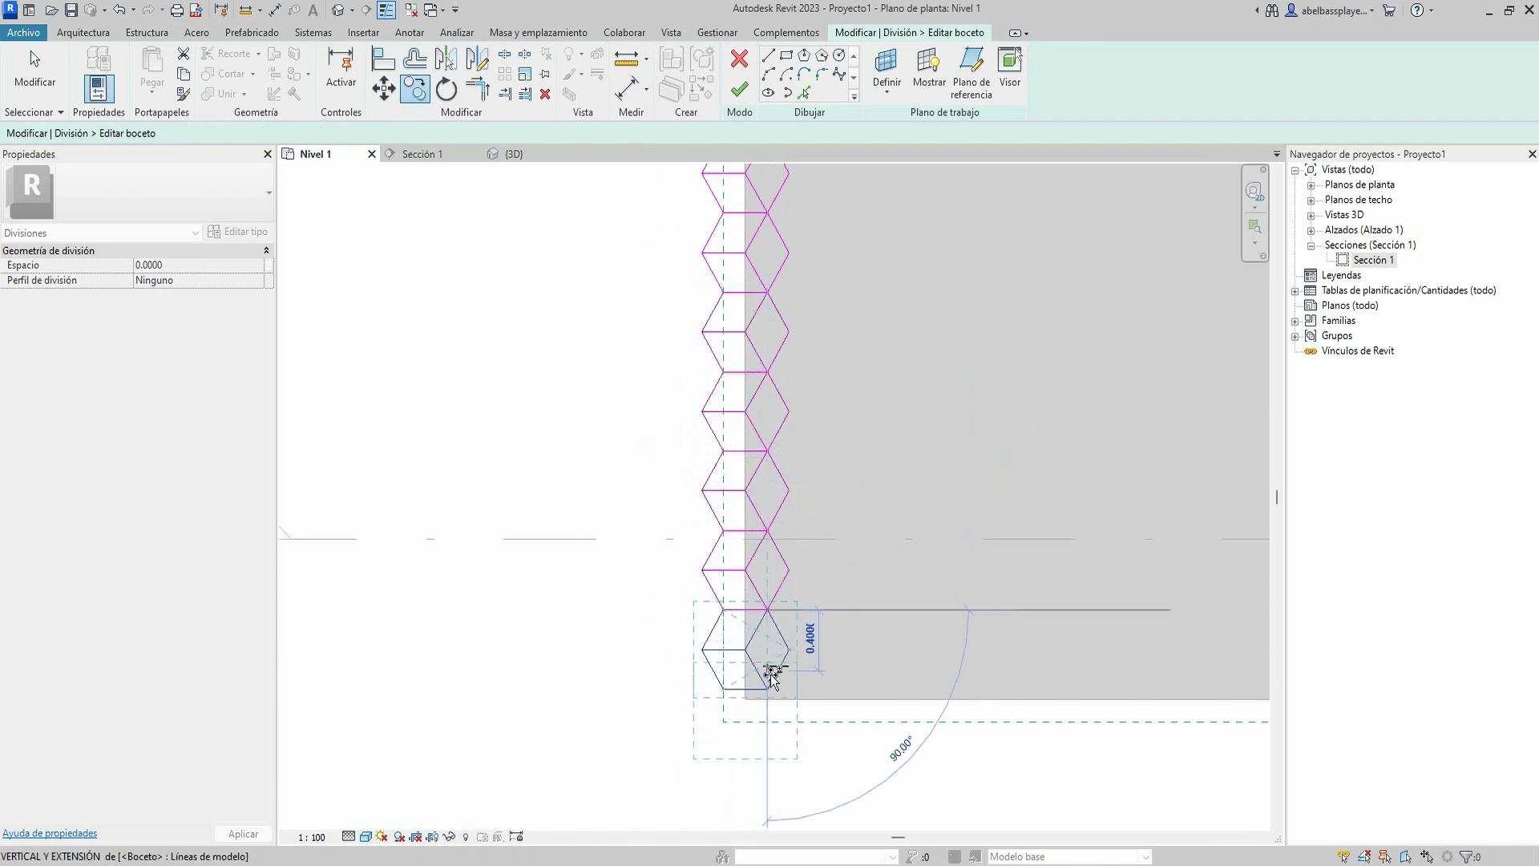
pyautogui.scroll(3, 819, 582)
pyautogui.scroll(2, 820, 583)
pyautogui.press('Escape')
pyautogui.scroll(3, 780, 591)
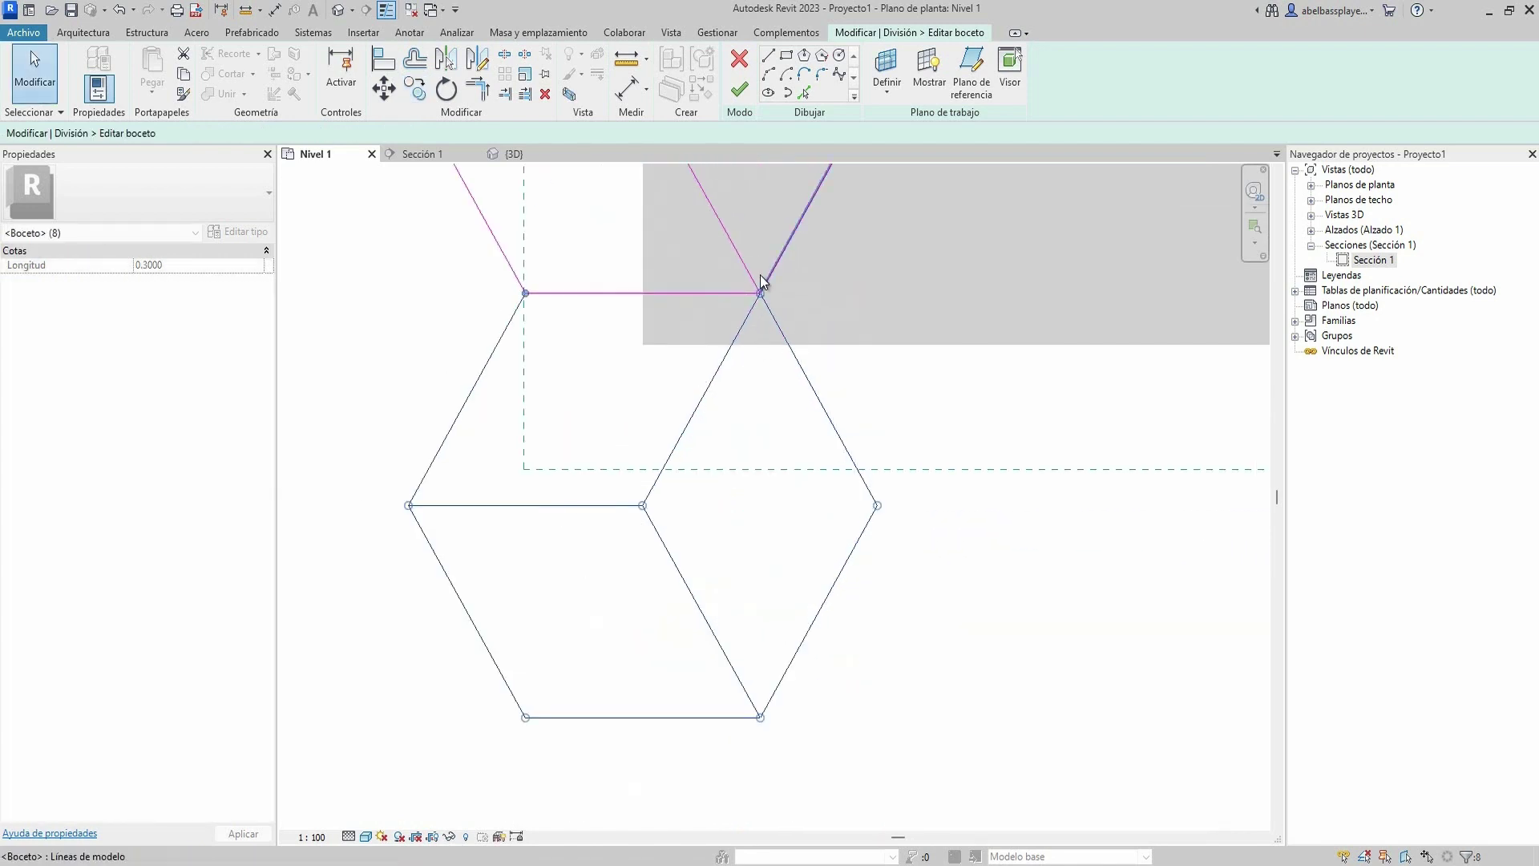
pyautogui.press('Escape')
pyautogui.scroll(-6, 763, 423)
pyautogui.scroll(-2, 783, 446)
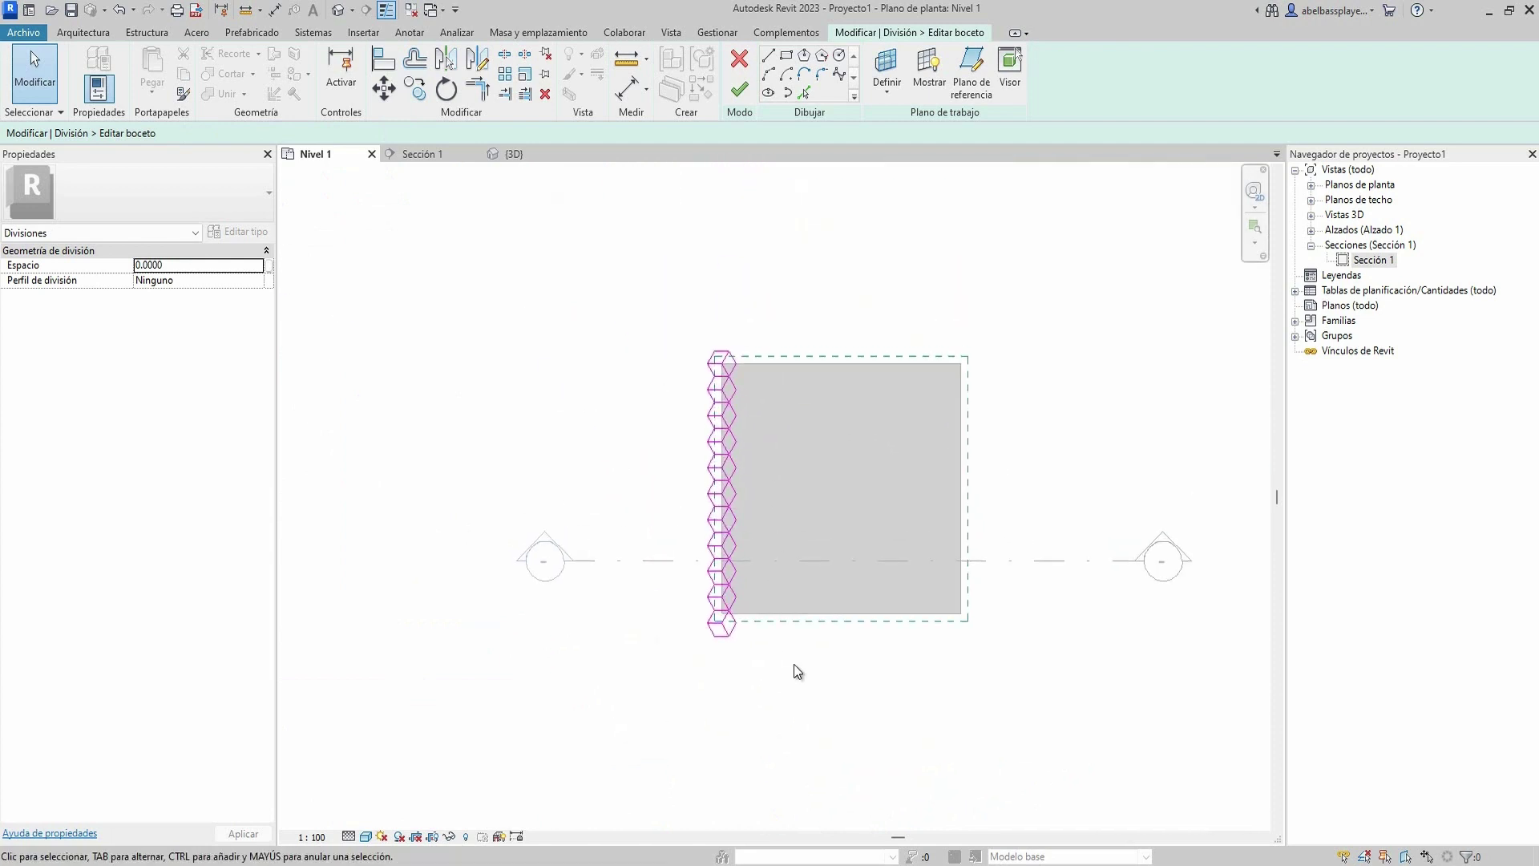
# - Copy all 67 hexagon-column lines to the 30° offset vertex, interlocking a second column on the right
pyautogui.moveTo(717, 303); pyautogui.dragTo(717, 303)
pyautogui.scroll(2, 768, 319)
pyautogui.scroll(2, 768, 319)
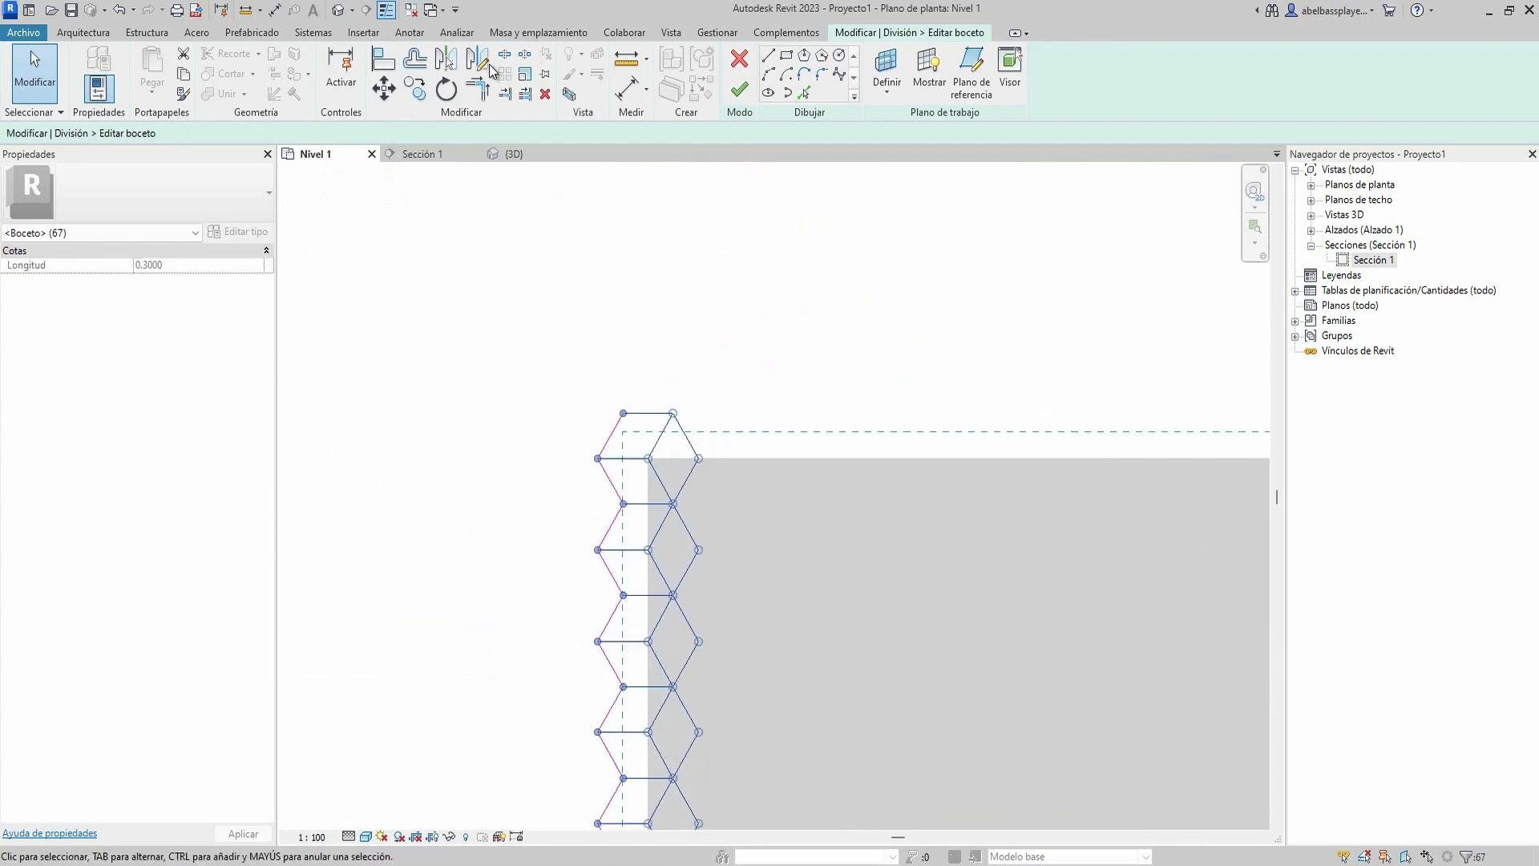
pyautogui.click(415, 90)
pyautogui.scroll(3, 715, 454)
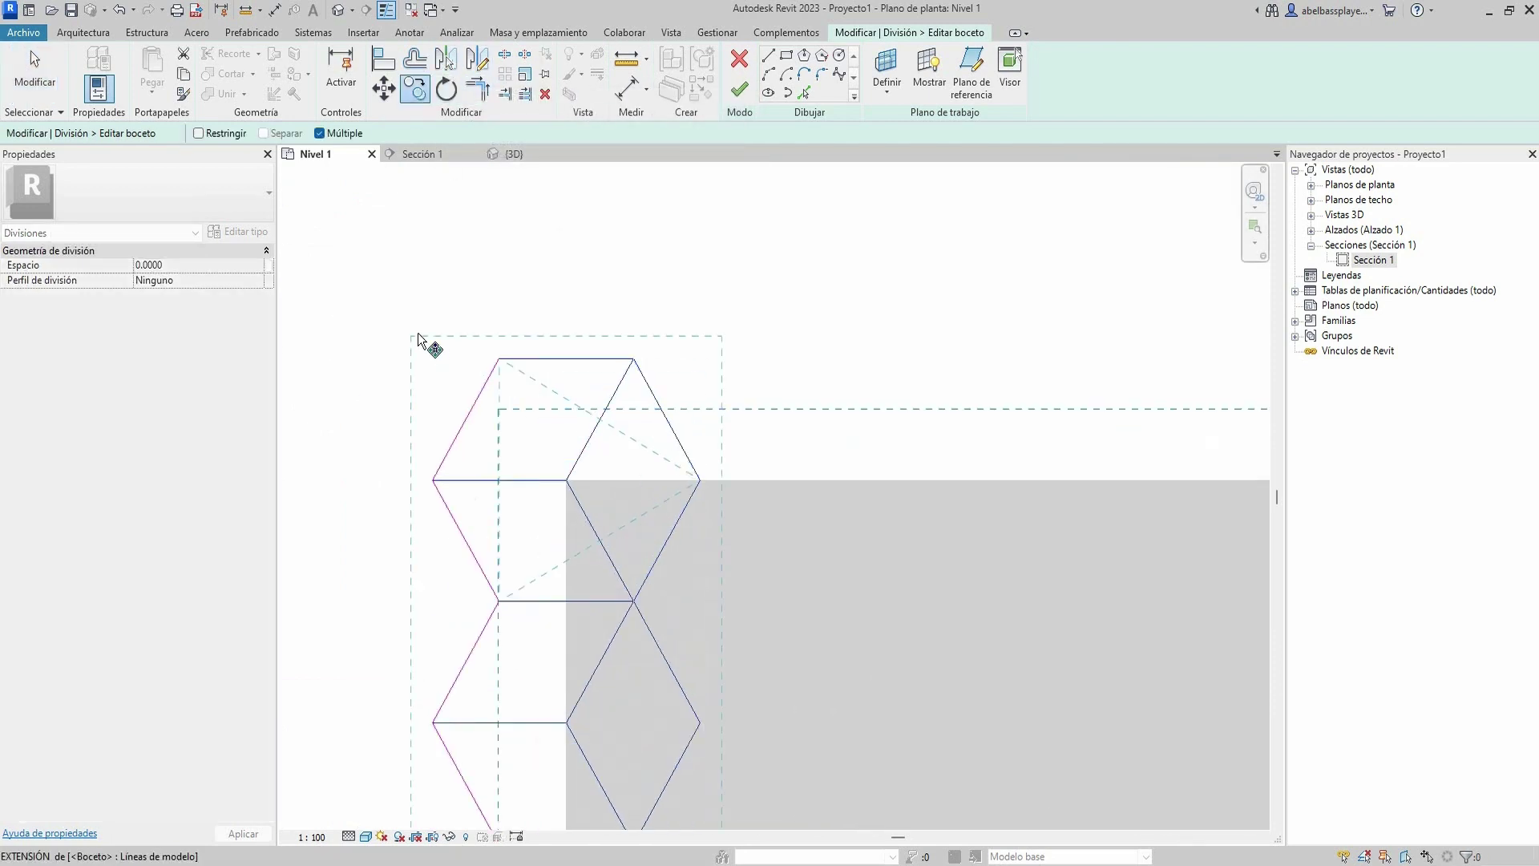
pyautogui.click(501, 357)
pyautogui.click(722, 489)
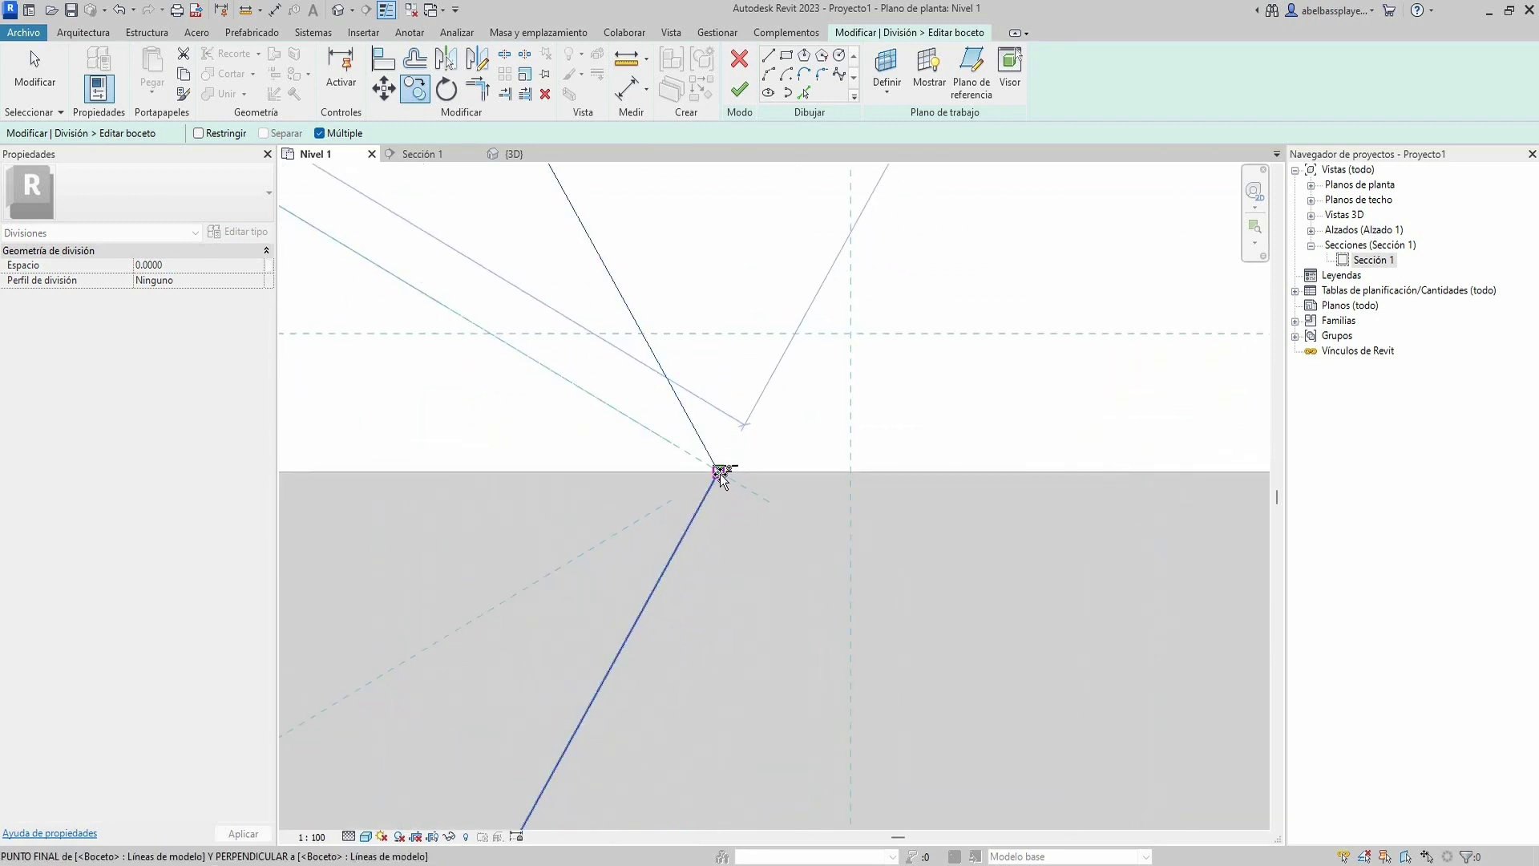
pyautogui.scroll(-2, 793, 385)
pyautogui.scroll(-3, 887, 481)
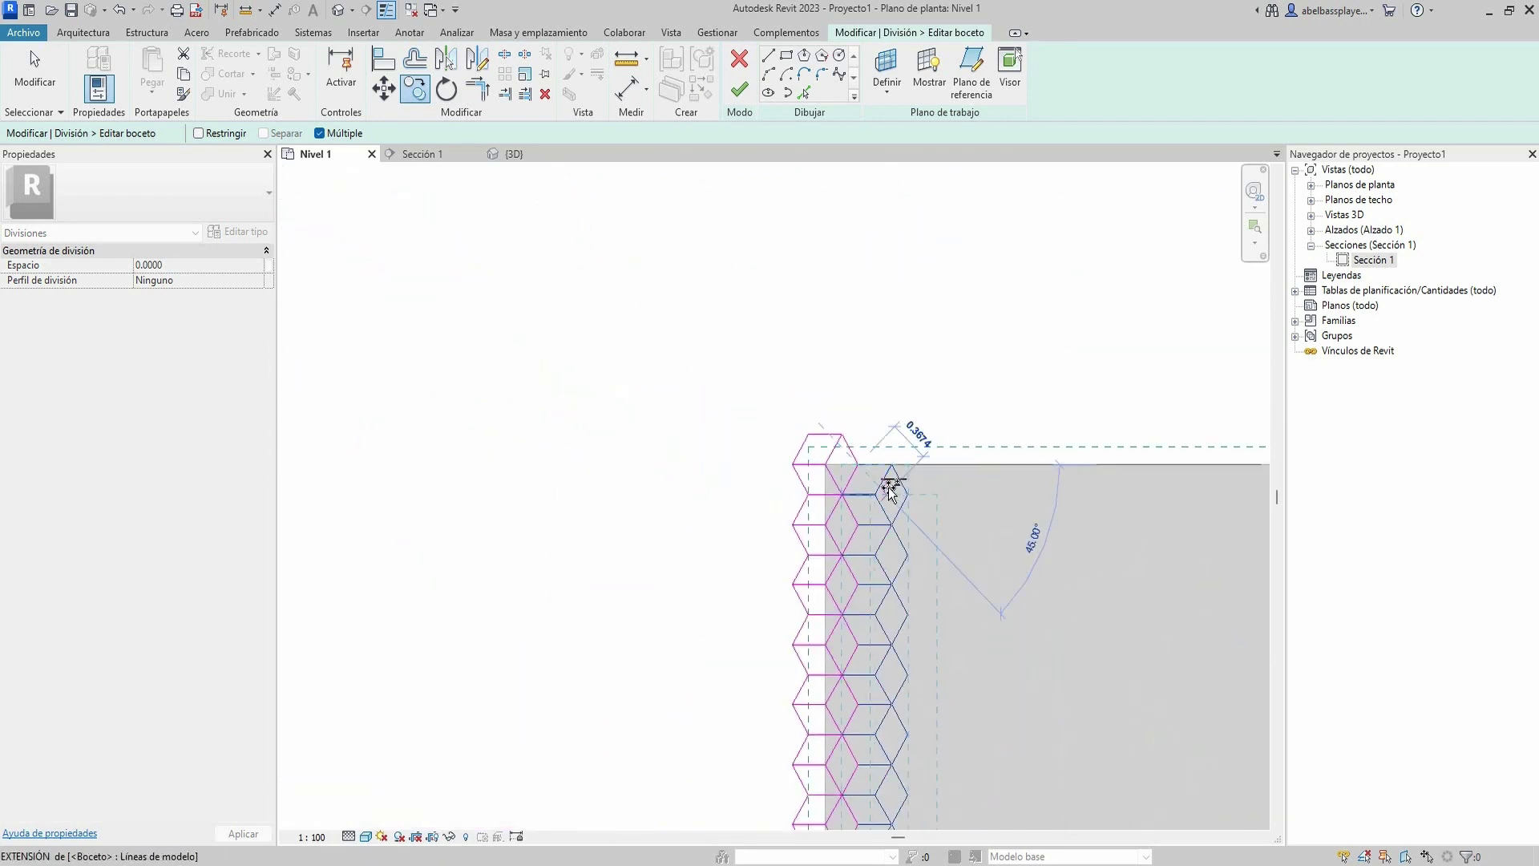
pyautogui.scroll(1, 894, 489)
pyautogui.click(900, 502)
pyautogui.press('Escape')
# - Clear the selection and window-select the six lines of one cube unit
pyautogui.click(853, 450)
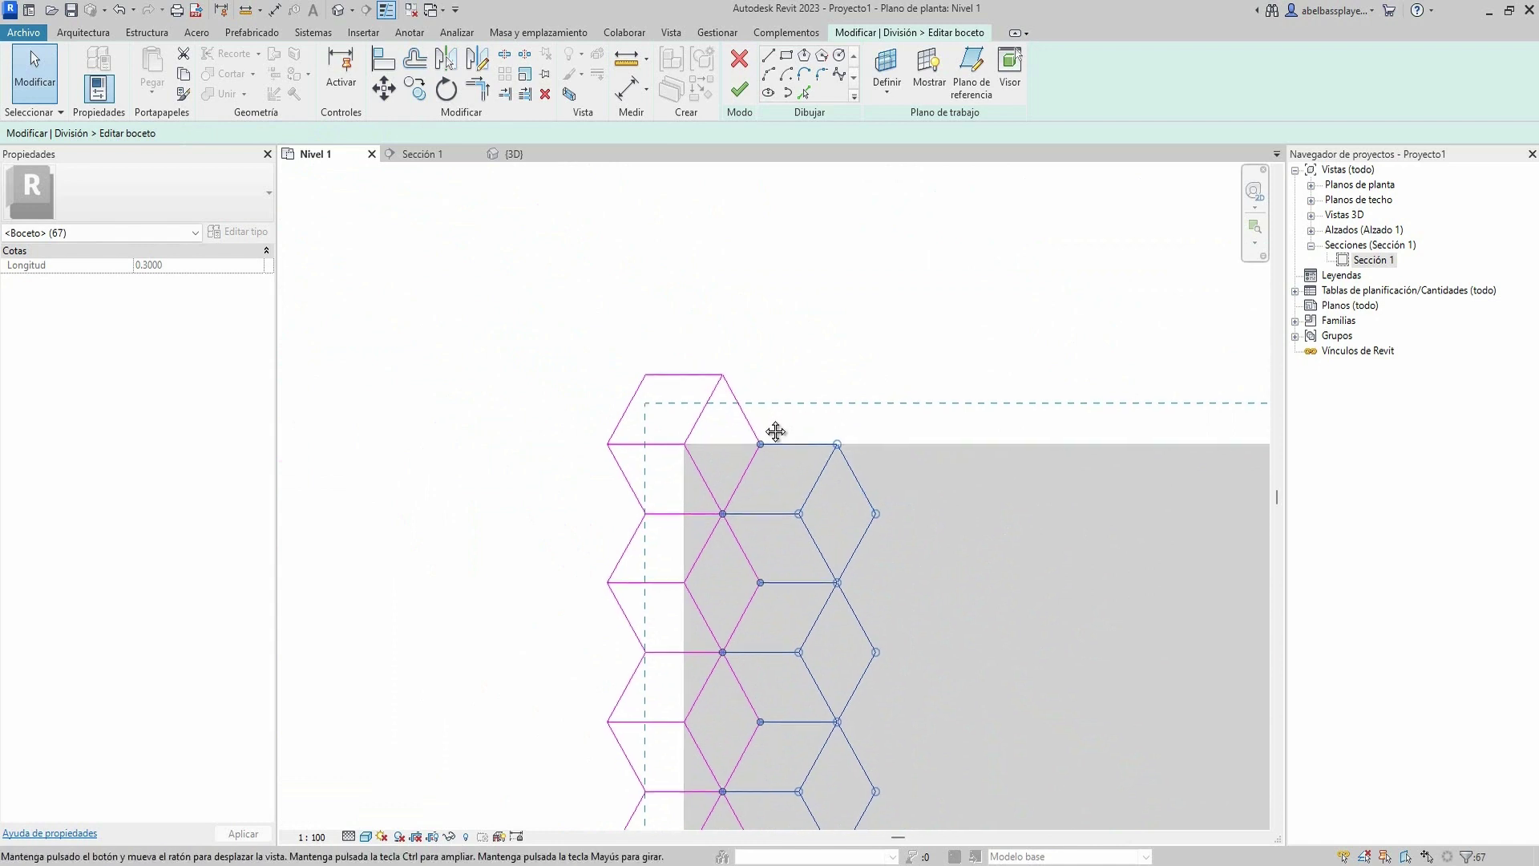
pyautogui.moveTo(839, 403); pyautogui.dragTo(777, 432, button='middle')
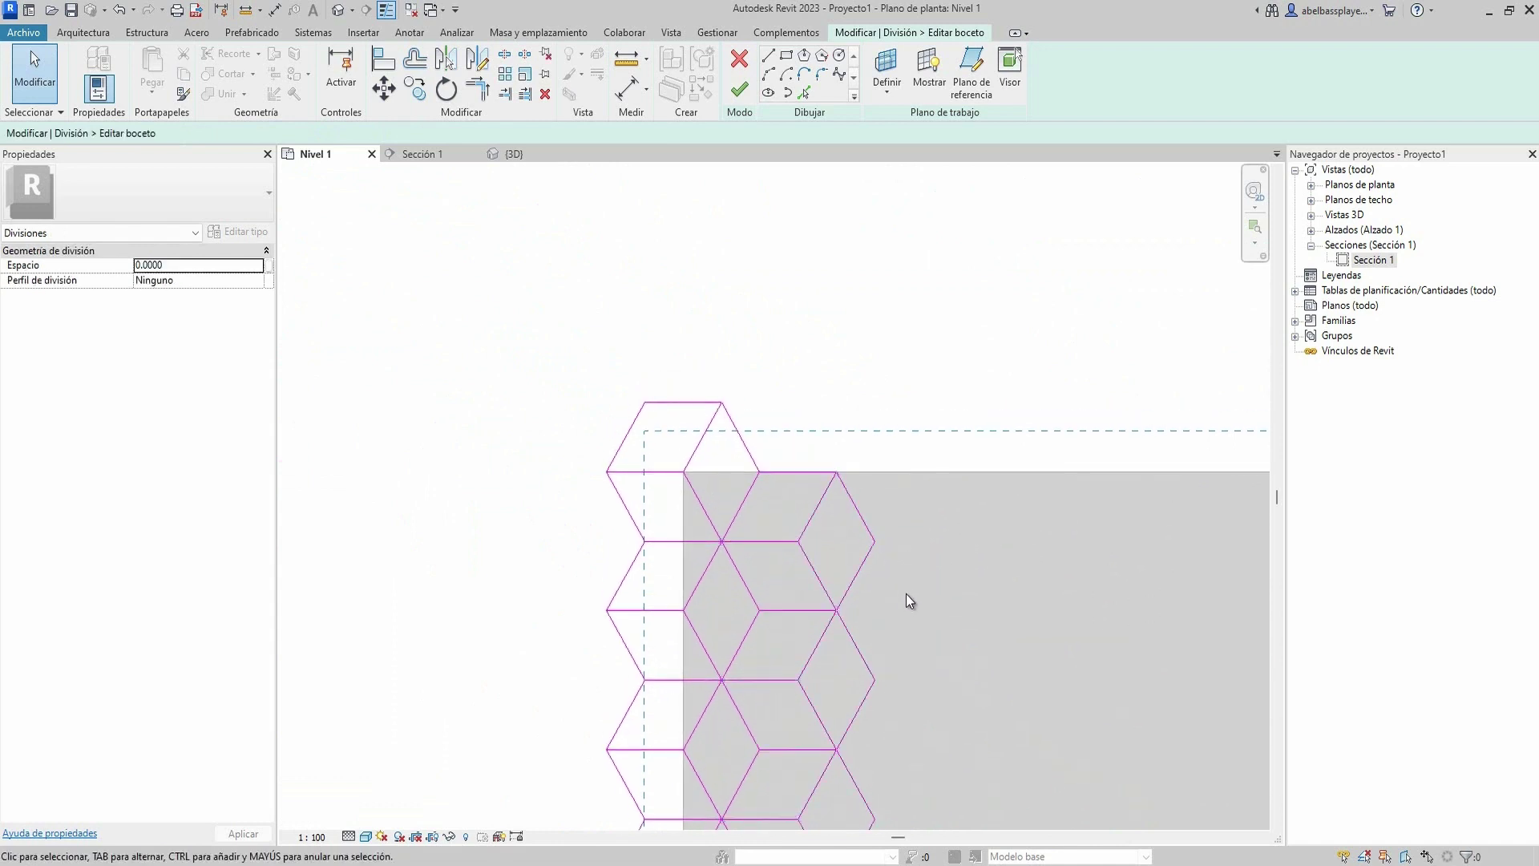
pyautogui.moveTo(906, 593); pyautogui.dragTo(780, 468)
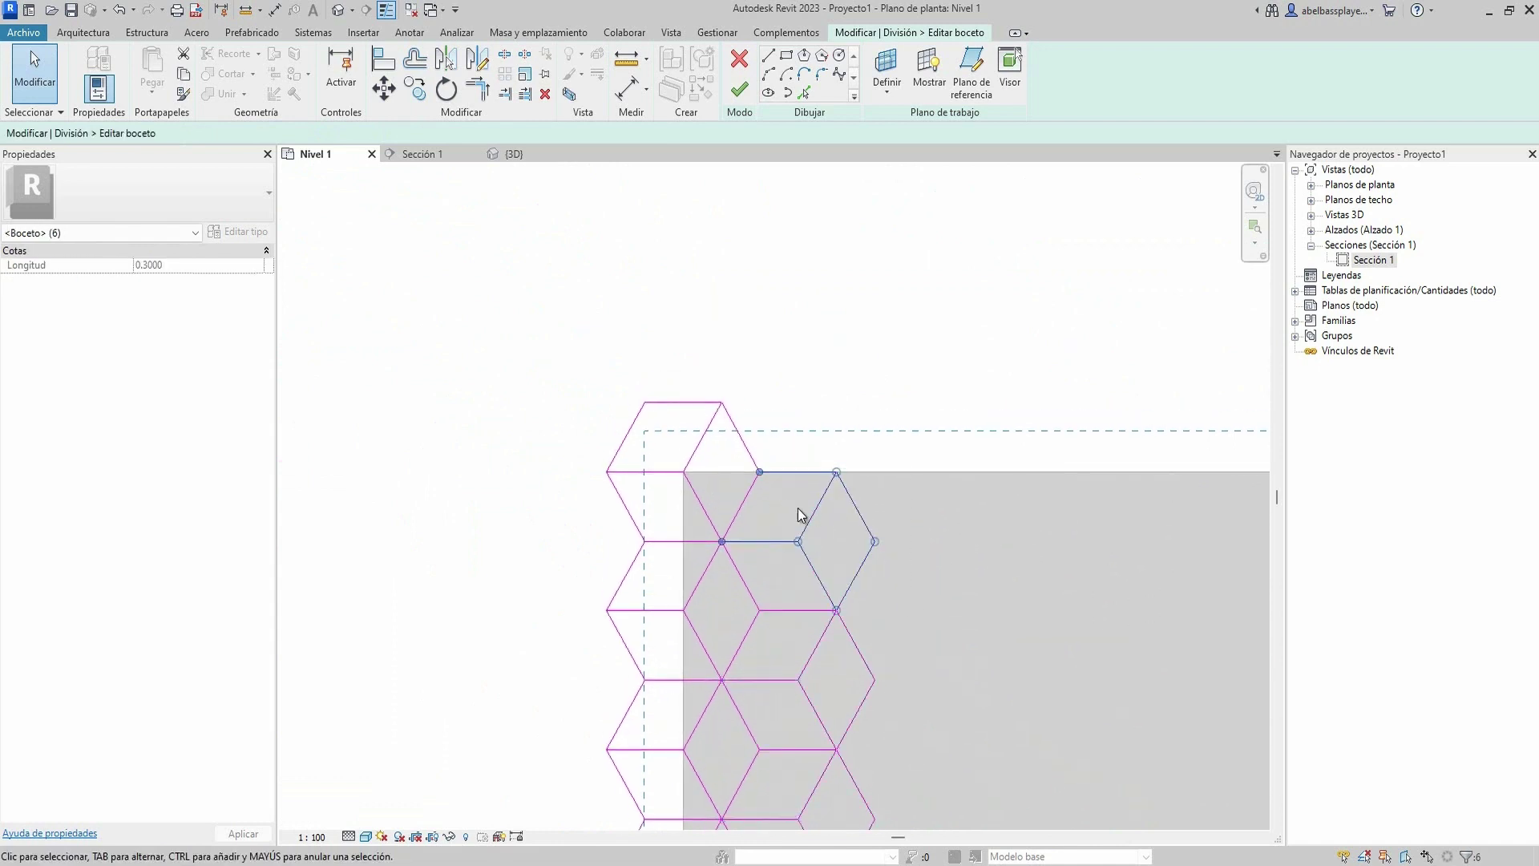
# - Move the cube unit's lines with MV and snap them onto the strip's top vertex
pyautogui.moveTo(753, 529); pyautogui.dragTo(811, 287)
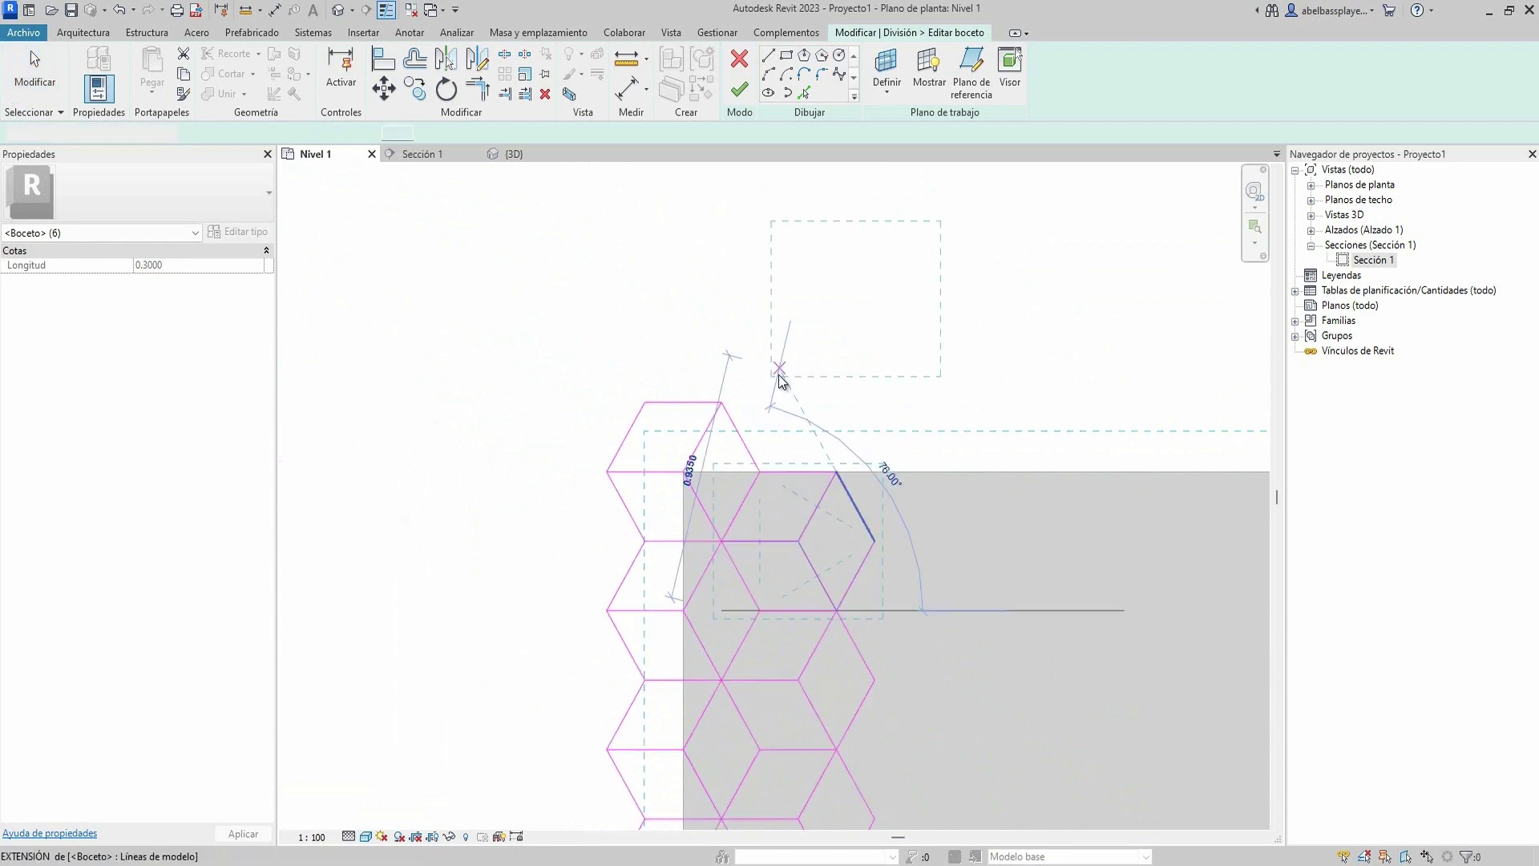
pyautogui.moveTo(1001, 387); pyautogui.dragTo(792, 239)
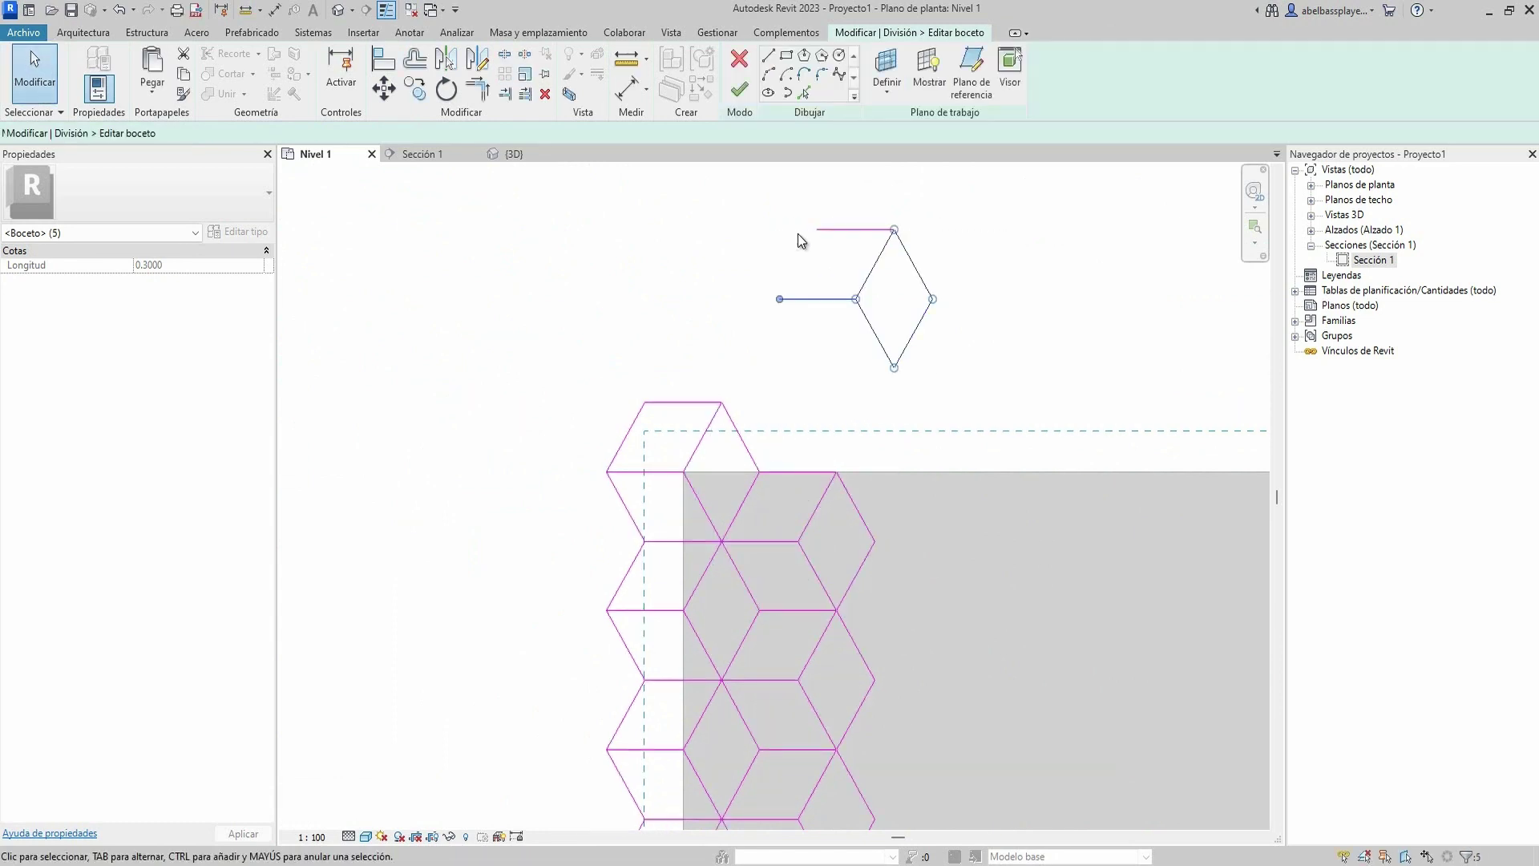
pyautogui.press('m')
pyautogui.press('v')
pyautogui.click(779, 299)
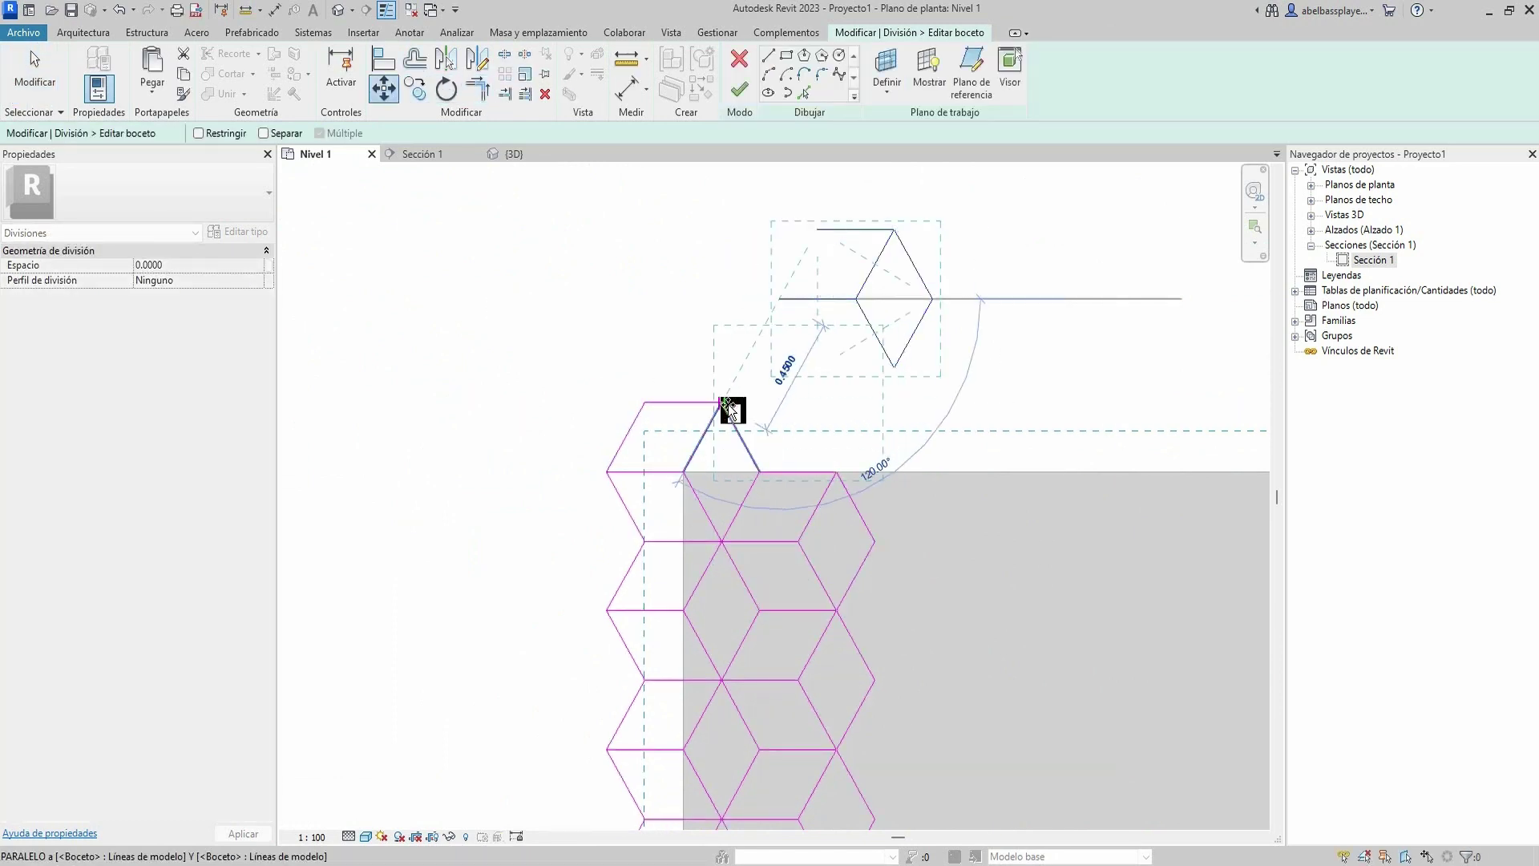
pyautogui.scroll(3, 732, 410)
pyautogui.scroll(2, 719, 410)
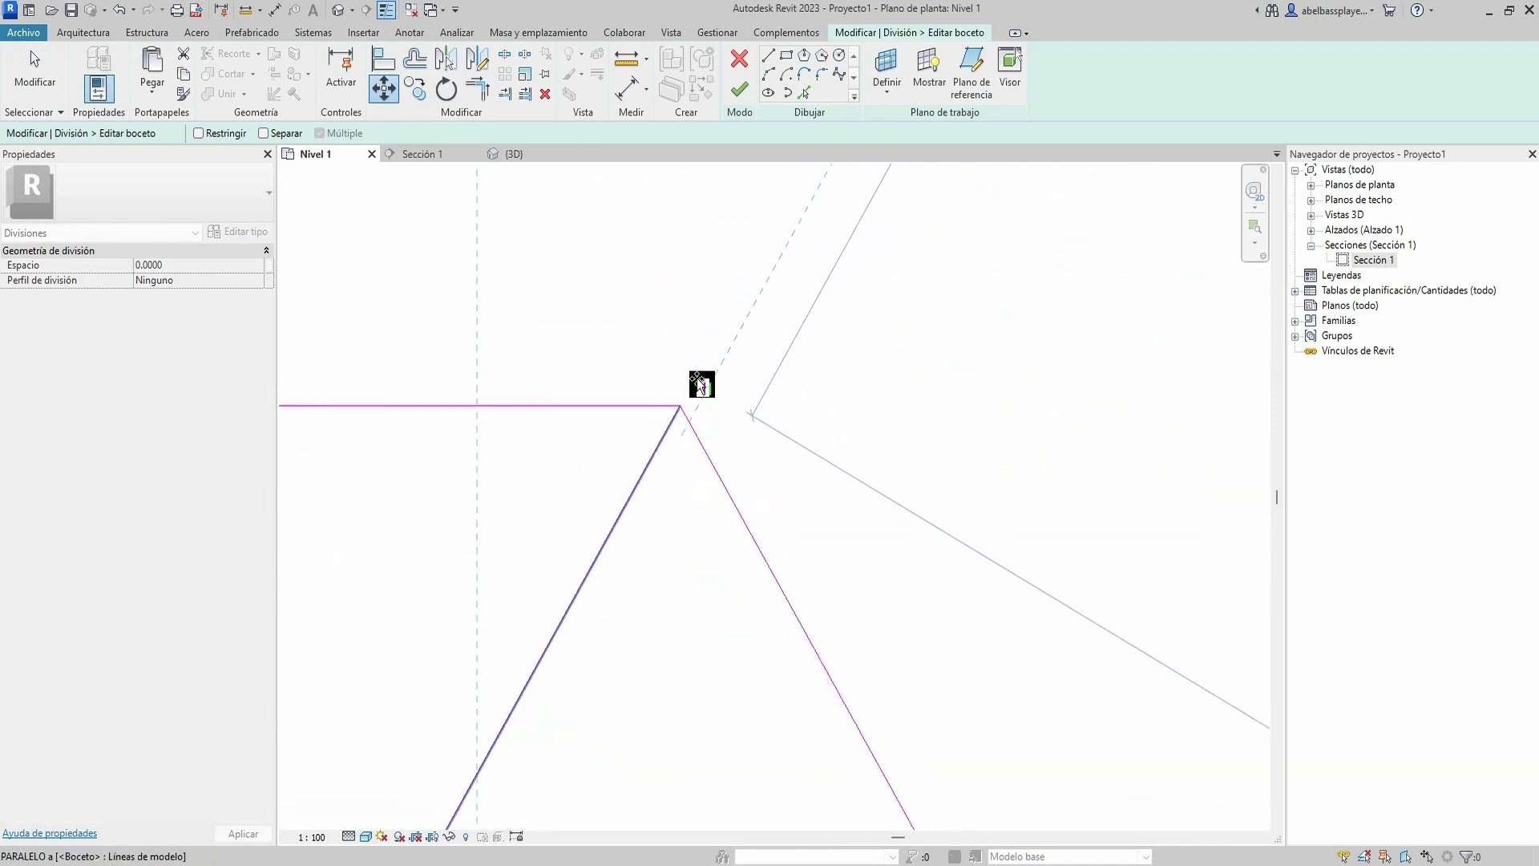
pyautogui.click(665, 433)
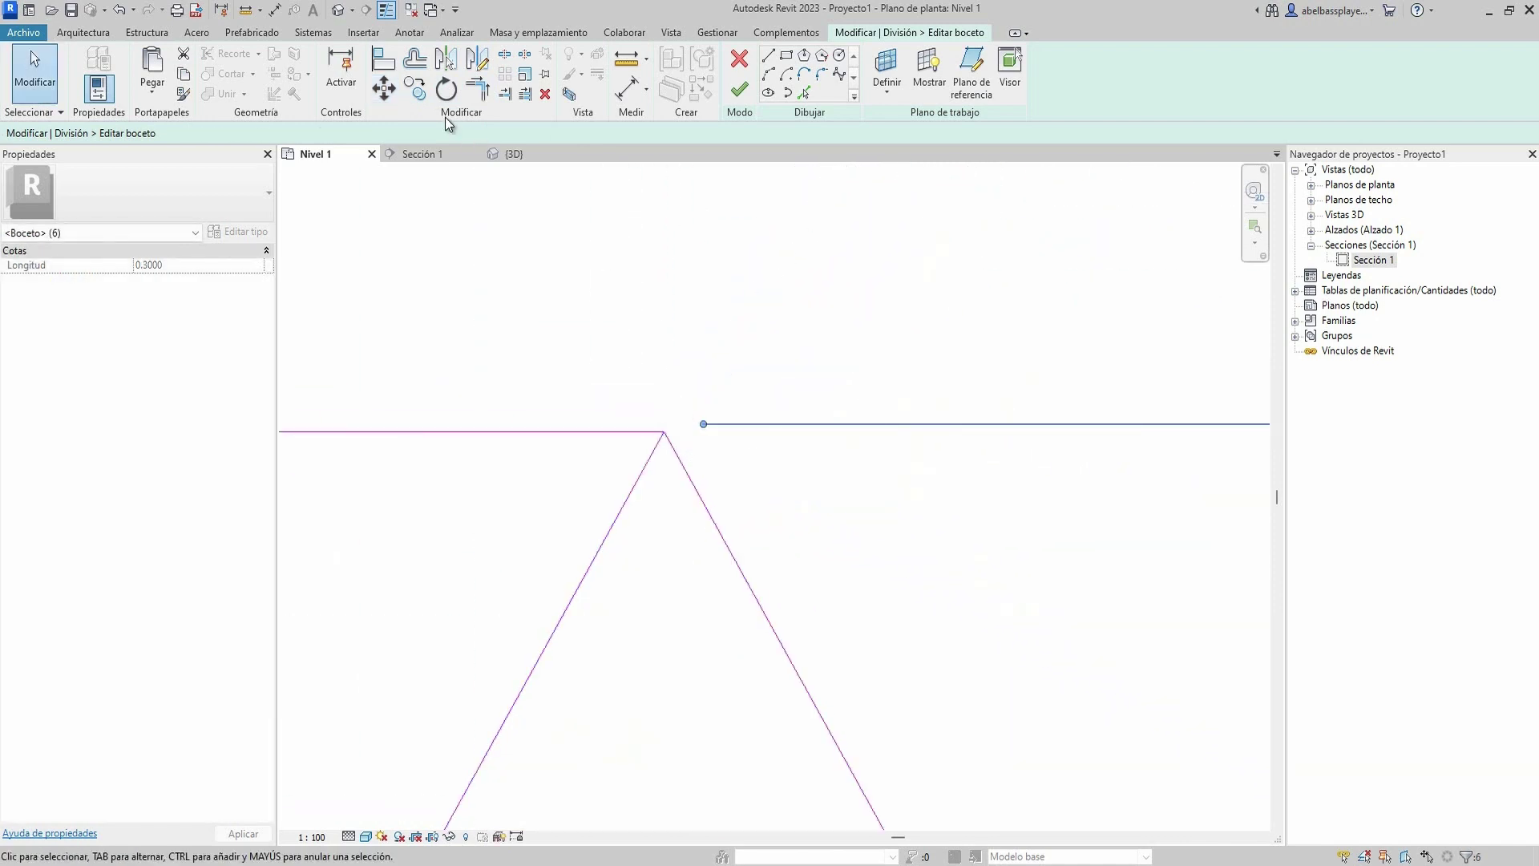
pyautogui.click(667, 430)
# - Clear the selection and crossing-select the whole rhombus strip
pyautogui.scroll(-2, 770, 441)
pyautogui.scroll(-4, 881, 525)
pyautogui.click(887, 531)
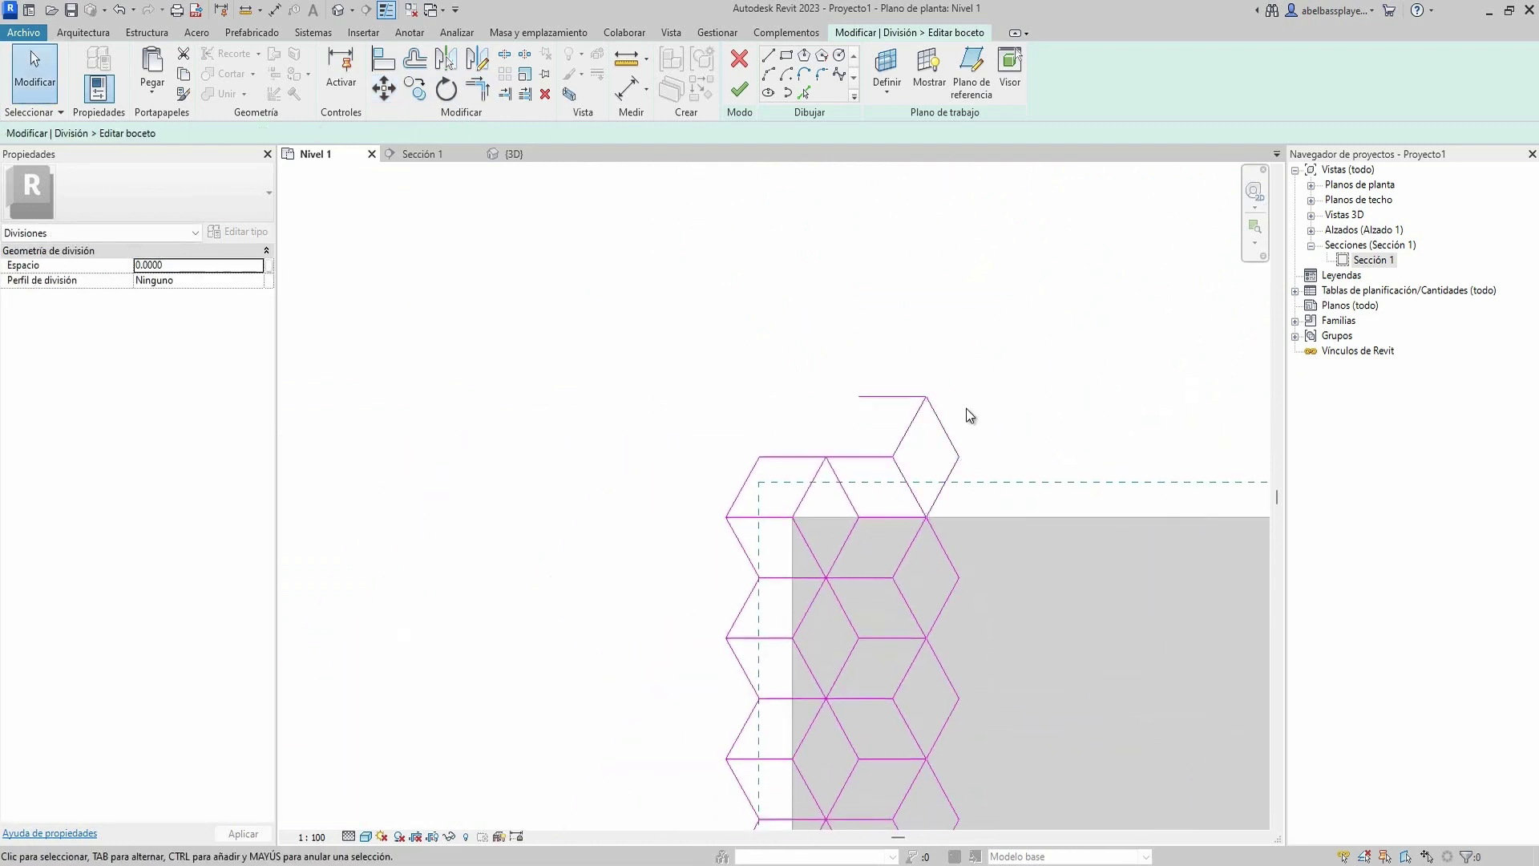
pyautogui.scroll(-2, 891, 433)
pyautogui.scroll(-2, 921, 585)
pyautogui.scroll(3, 935, 473)
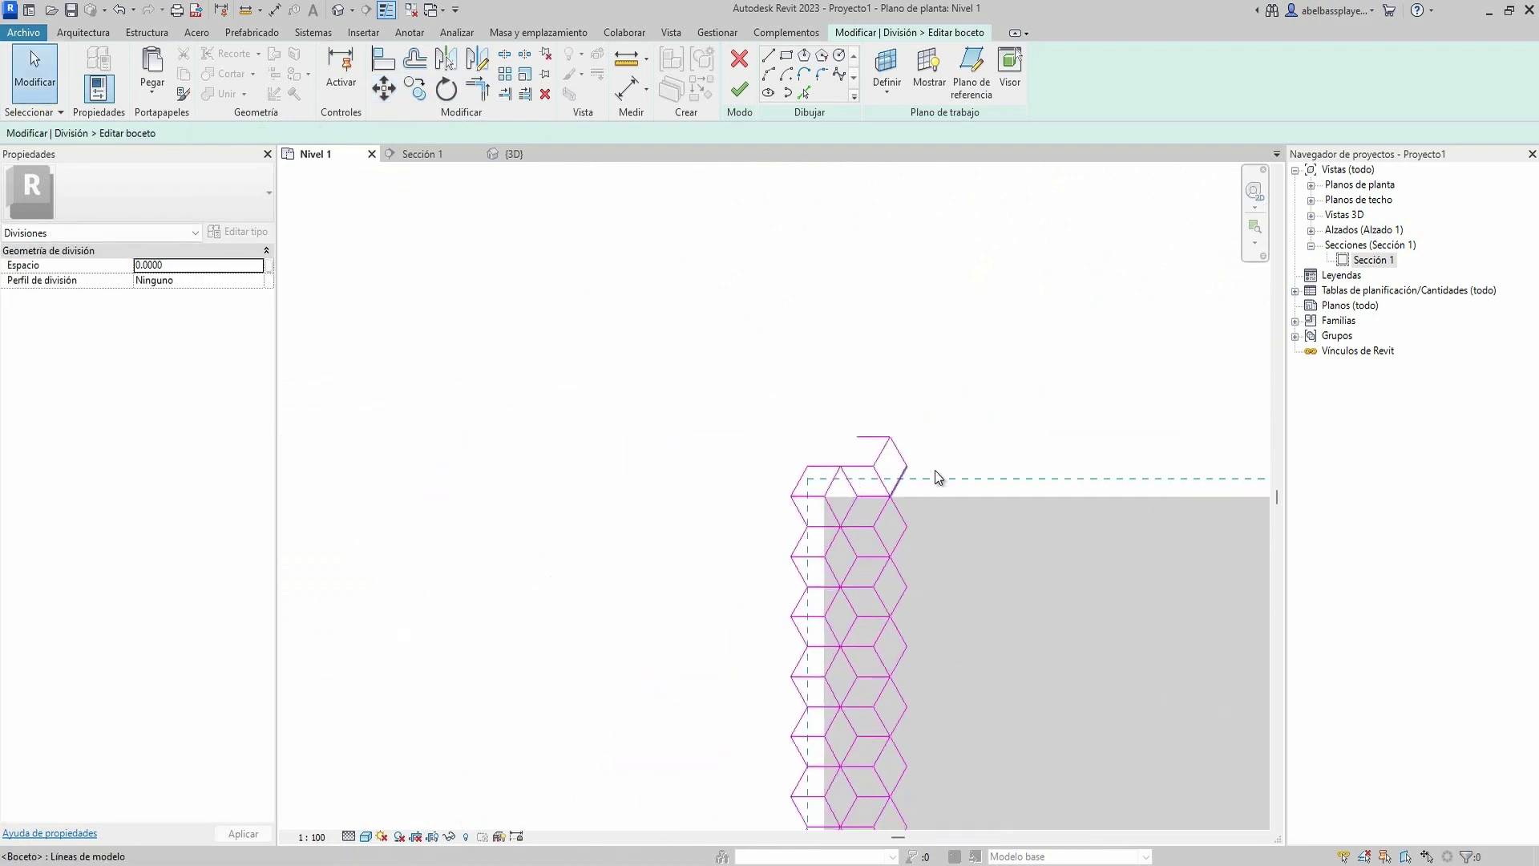
pyautogui.scroll(5, 849, 366)
pyautogui.scroll(2, 718, 350)
pyautogui.scroll(-2, 750, 354)
pyautogui.scroll(-5, 762, 406)
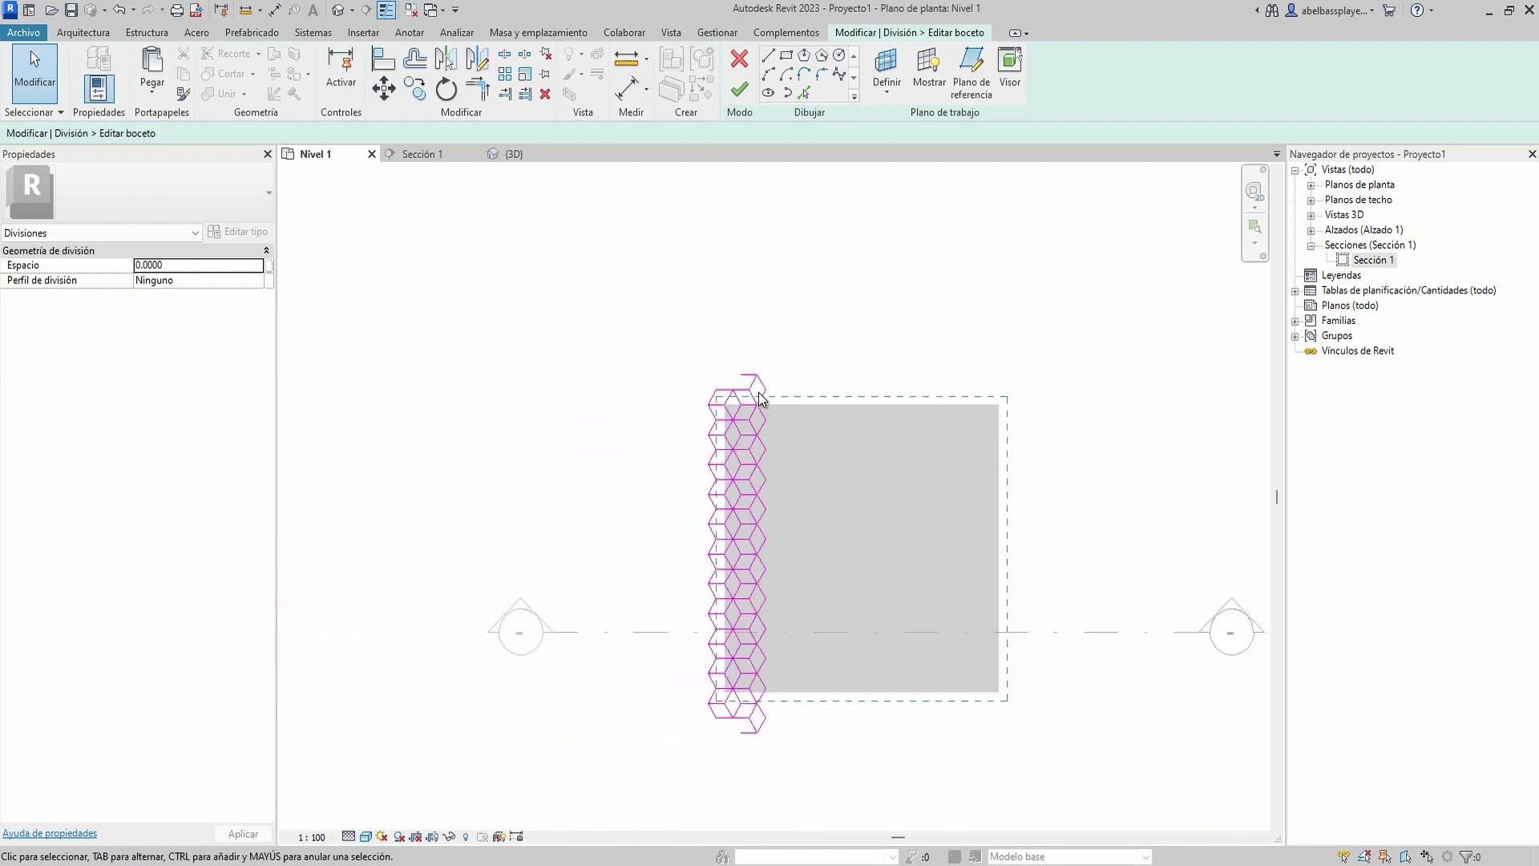
pyautogui.scroll(-2, 814, 598)
pyautogui.moveTo(852, 762); pyautogui.dragTo(729, 316)
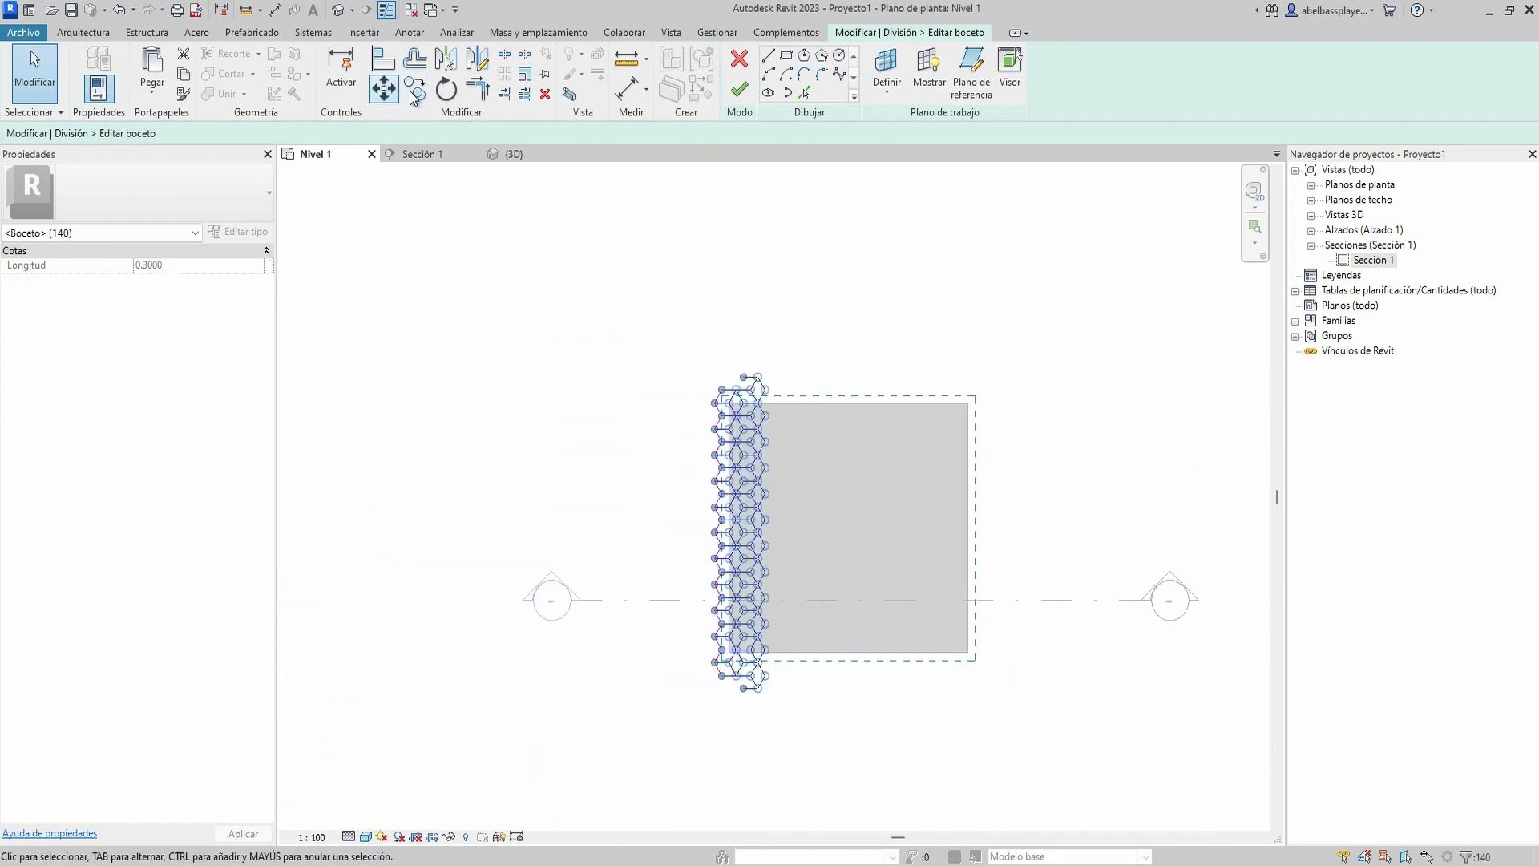
# - Start a multiple copy (CO) of the strip and place the first copy 0.9000 to the right
pyautogui.press('c')
pyautogui.press('o')
pyautogui.scroll(4, 810, 385)
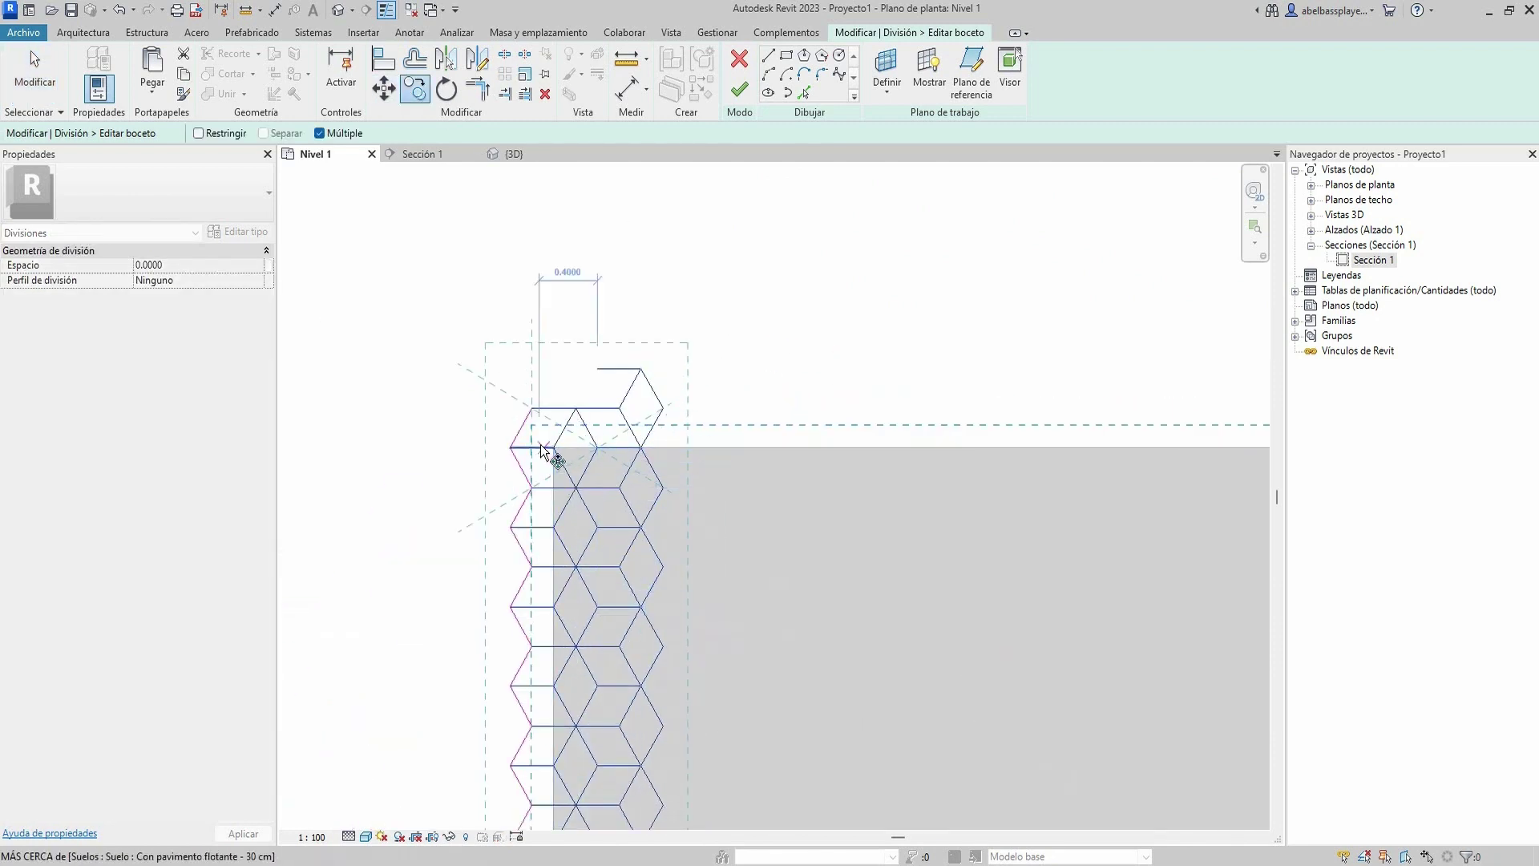
pyautogui.click(511, 447)
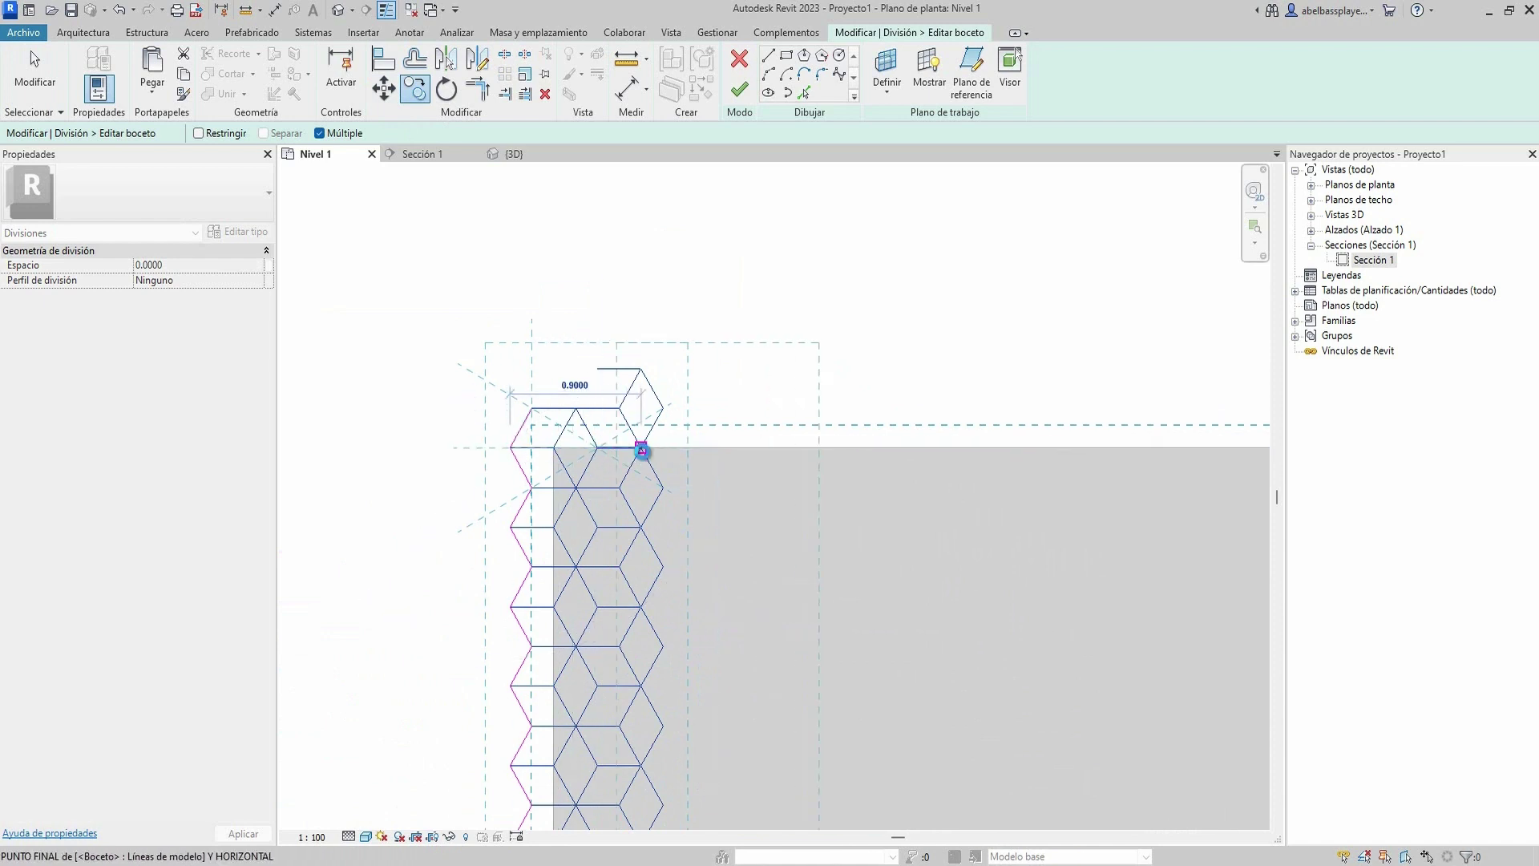
pyautogui.click(641, 450)
# - Place further strip copies out to the floor's edge, then box-select the excess edge lines
pyautogui.moveTo(774, 451); pyautogui.dragTo(609, 391, button='middle')
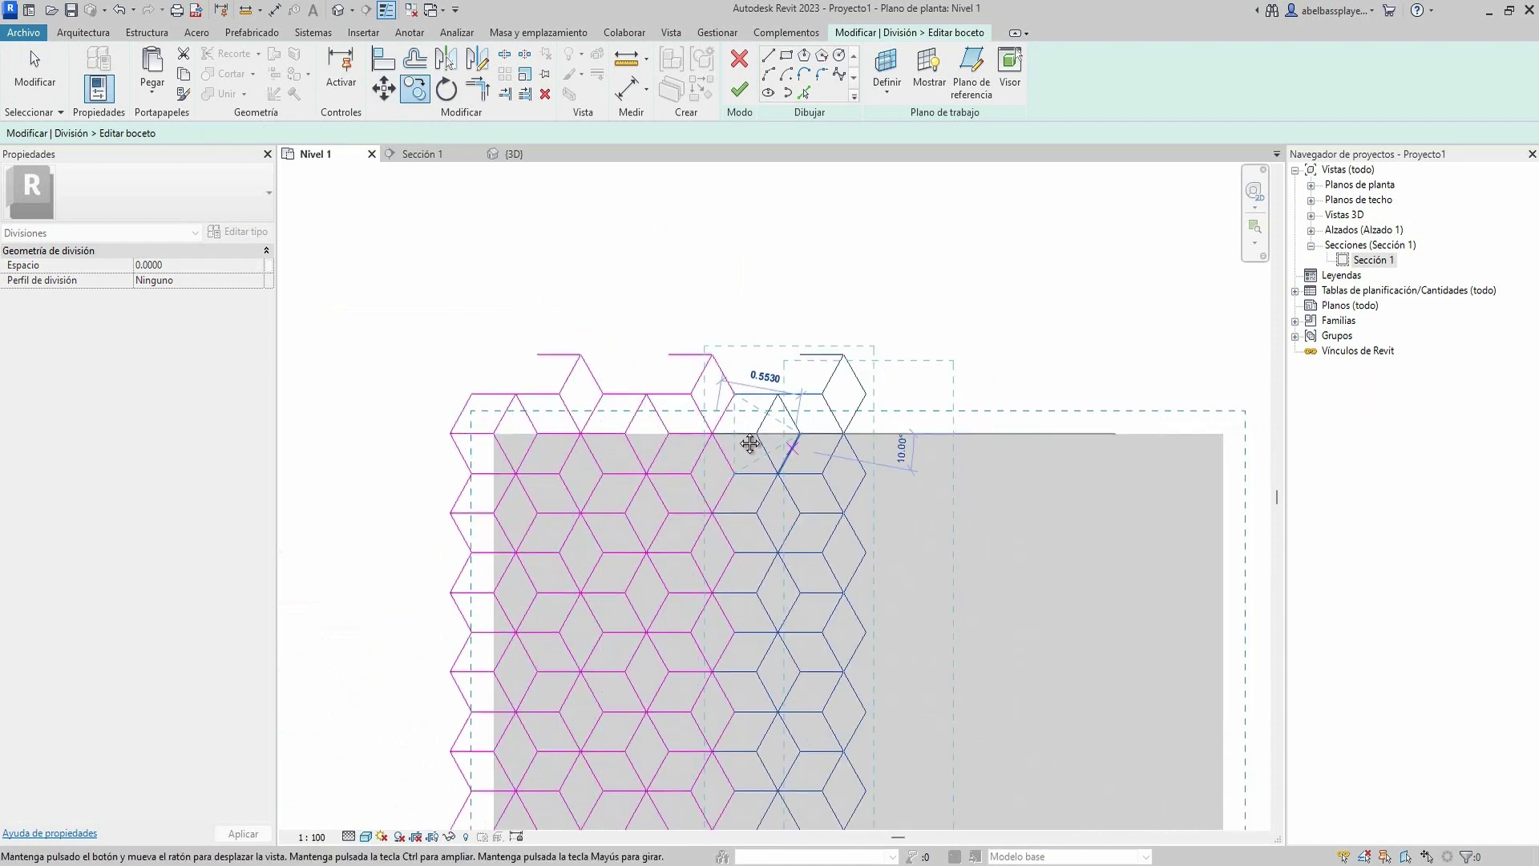
pyautogui.click(648, 389)
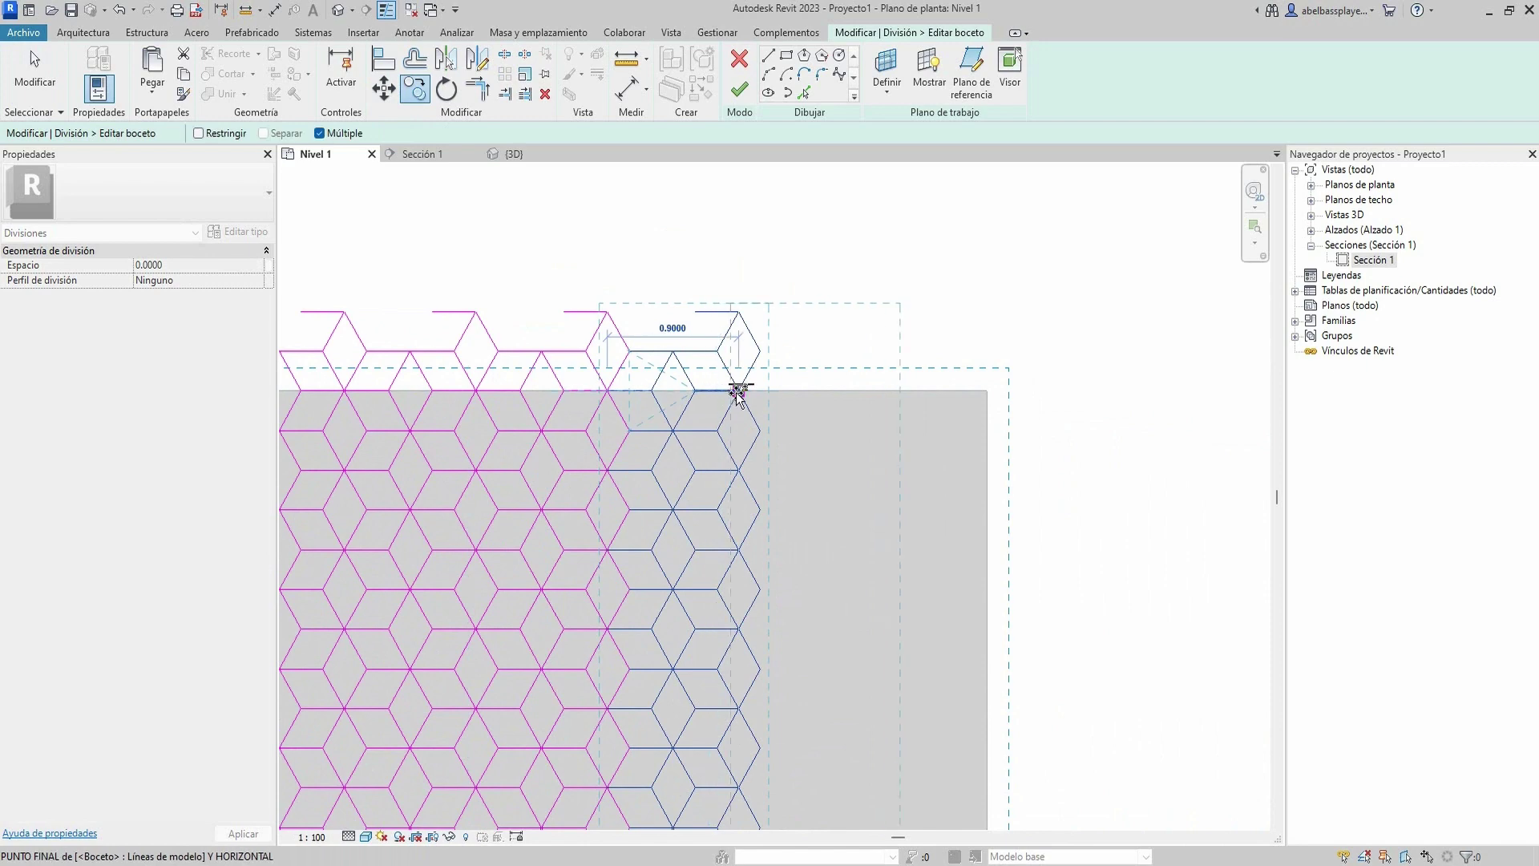
pyautogui.click(804, 398)
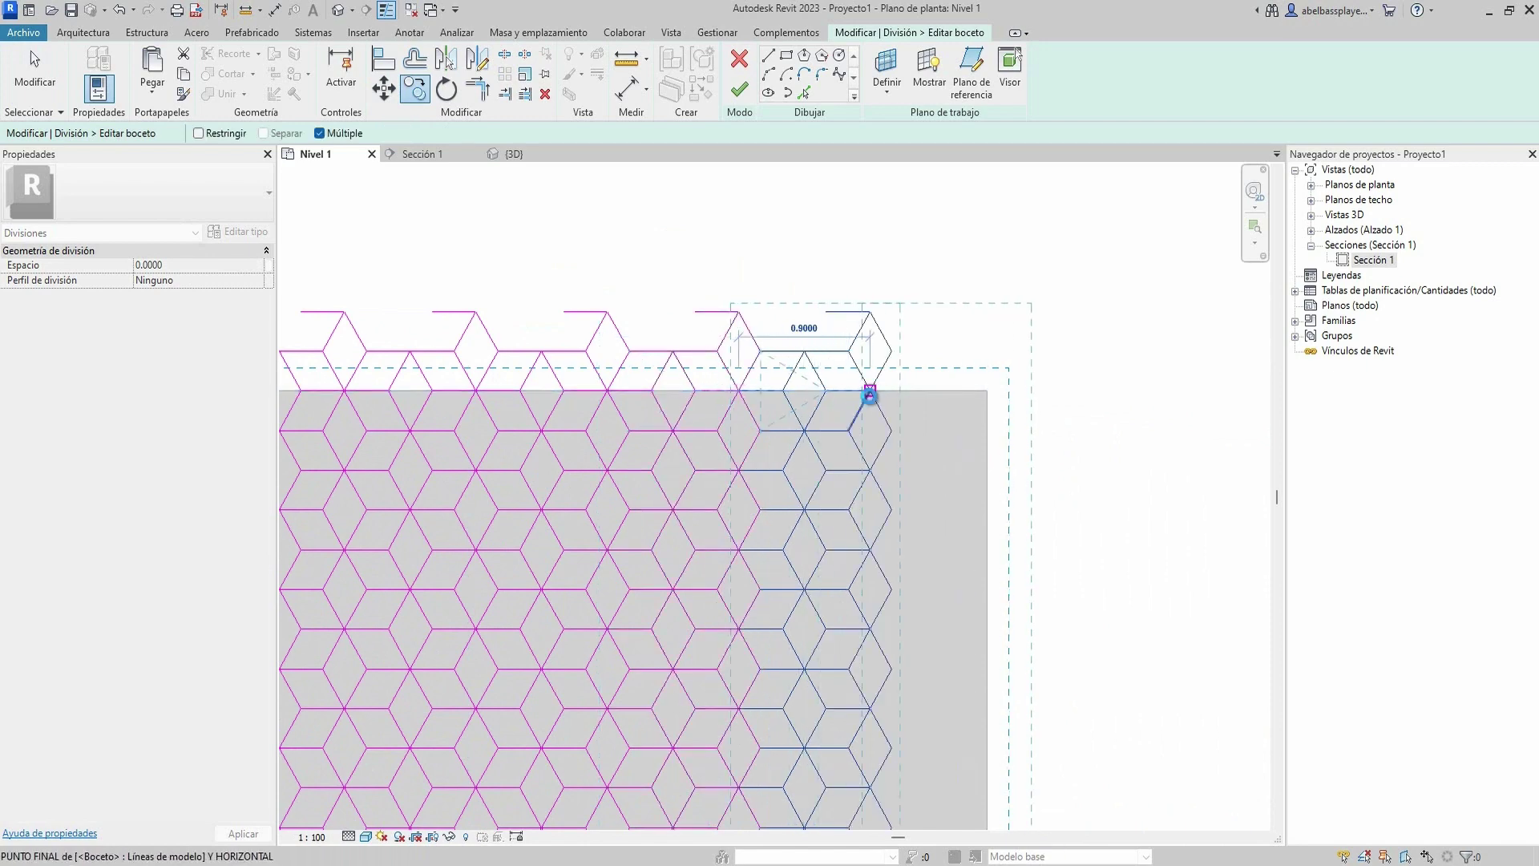
pyautogui.click(870, 393)
pyautogui.scroll(-2, 915, 402)
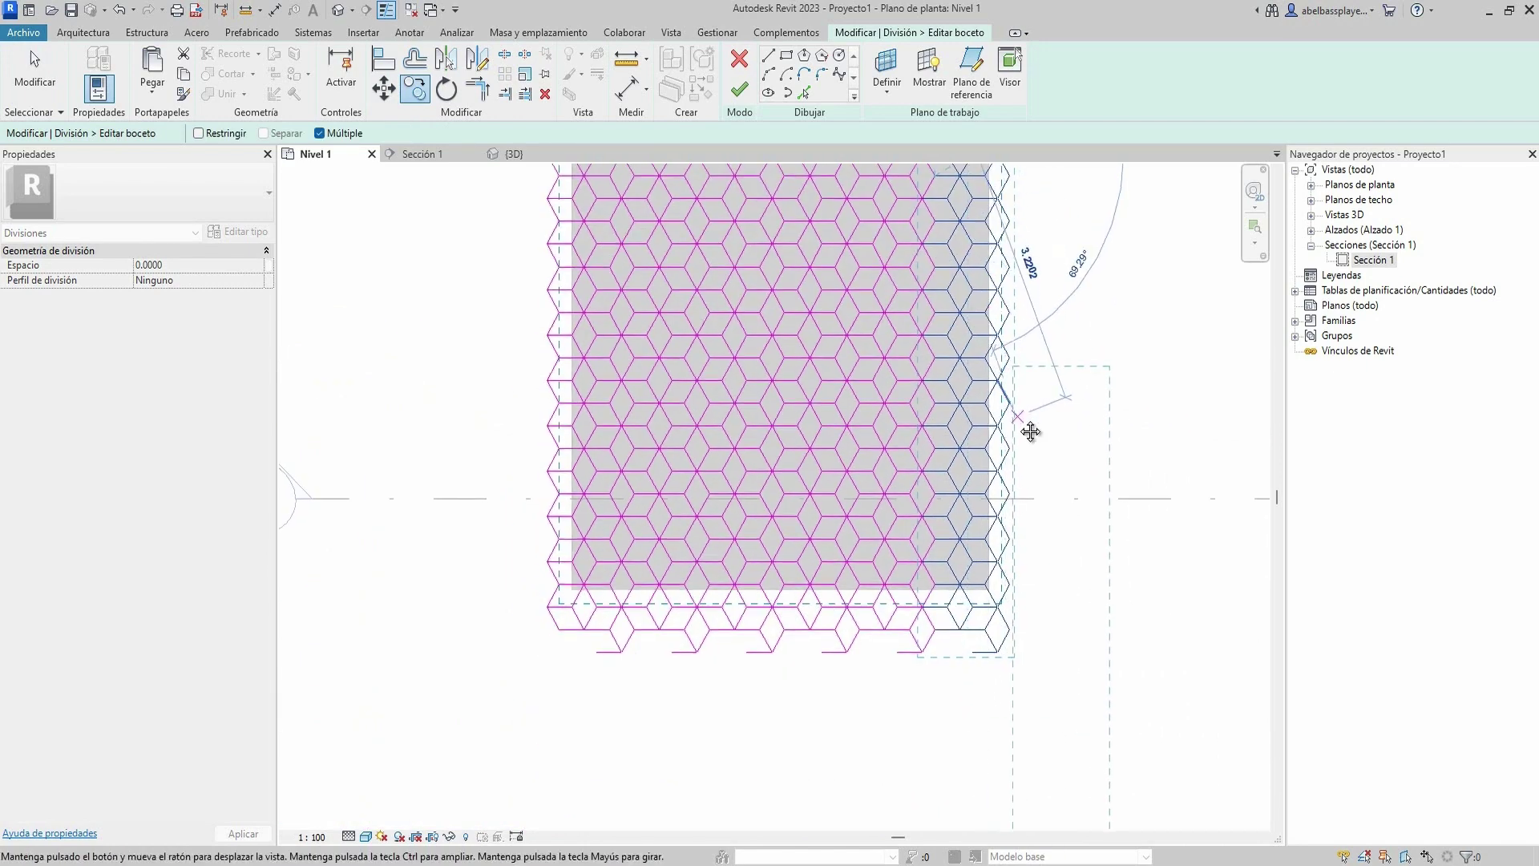
pyautogui.scroll(-1, 1027, 430)
pyautogui.press('Escape')
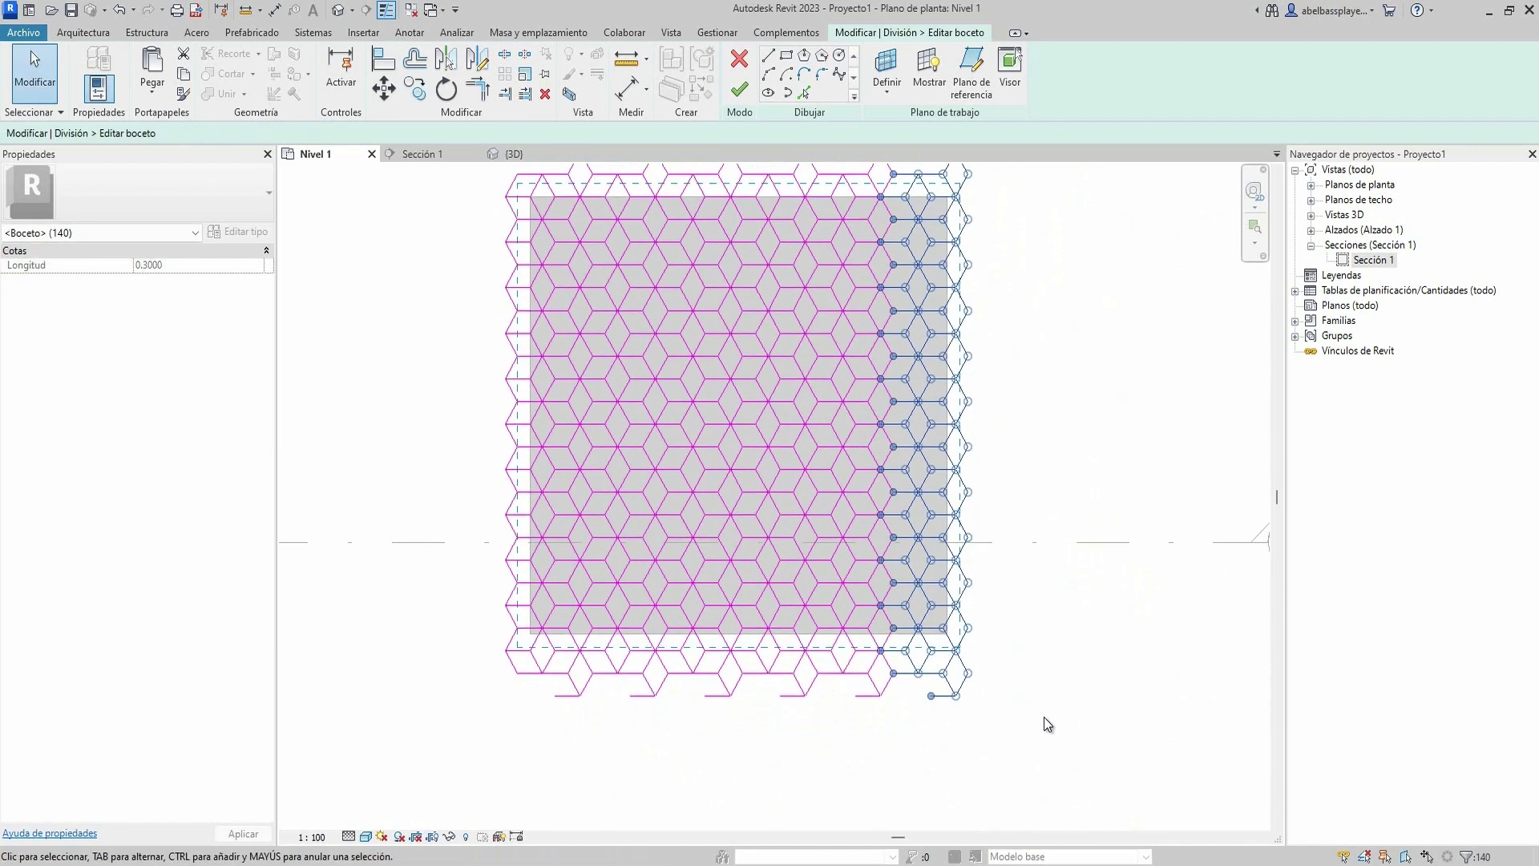
pyautogui.moveTo(1043, 716); pyautogui.dragTo(497, 670)
# - Delete the excess edge lines and reshape the flat top segment into a peak
pyautogui.press('Delete')
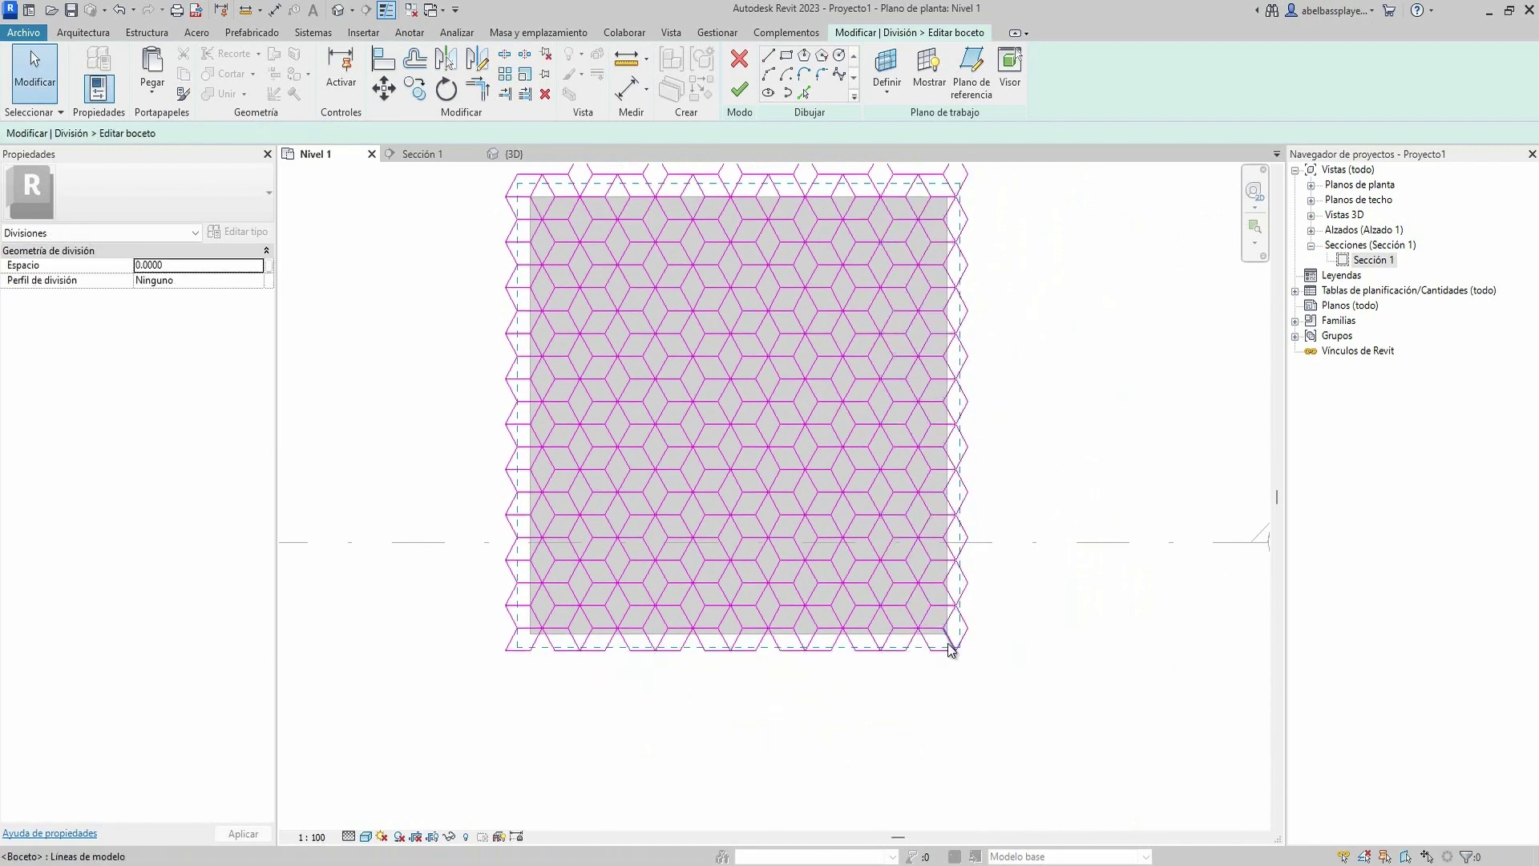
pyautogui.moveTo(1088, 720); pyautogui.dragTo(1096, 784, button='middle')
pyautogui.moveTo(1058, 717); pyautogui.dragTo(1067, 812, button='middle')
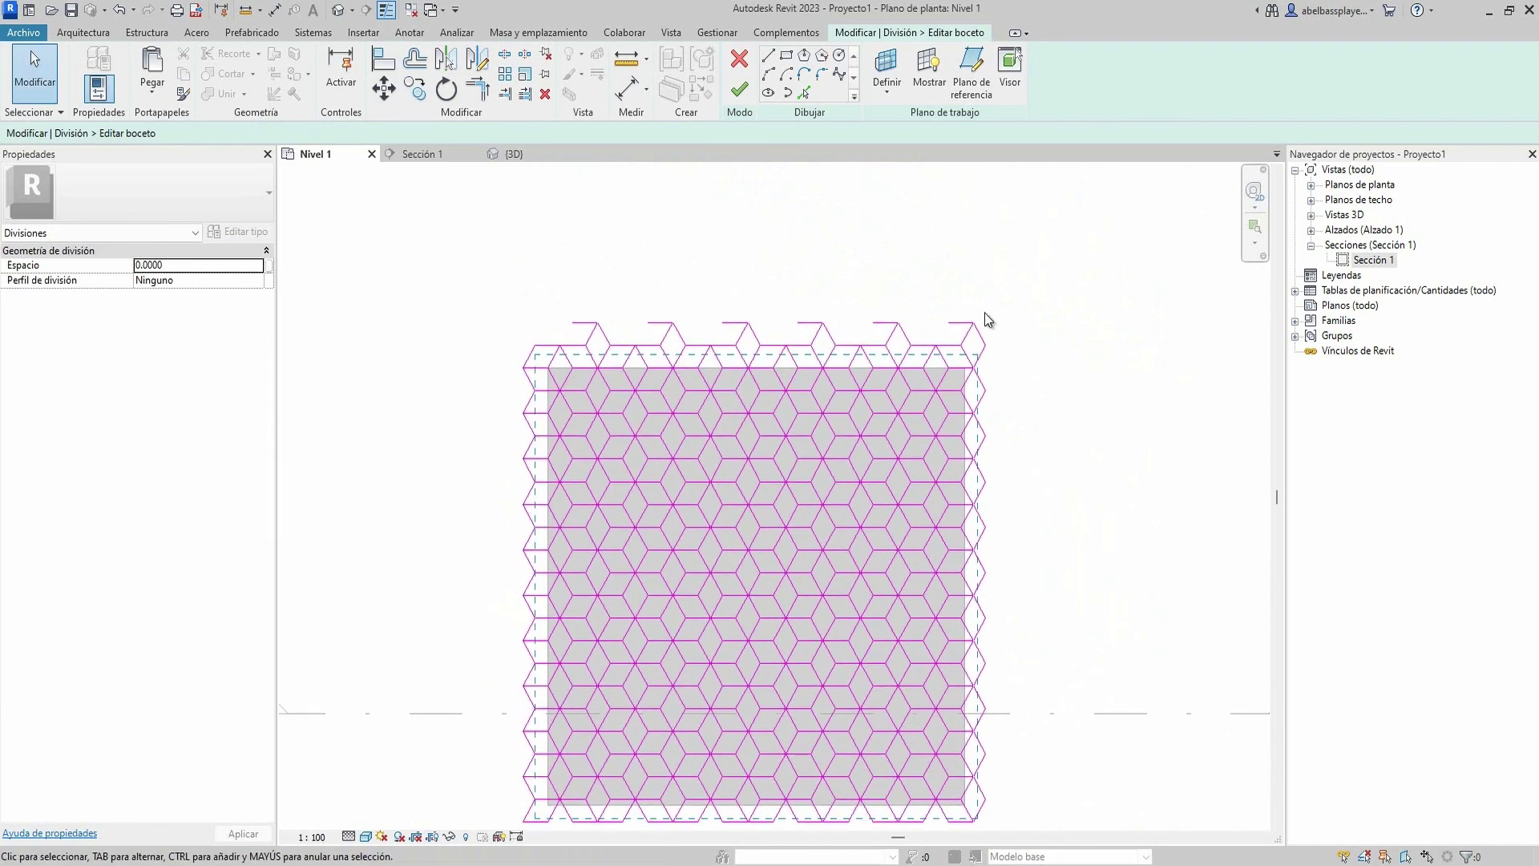
pyautogui.moveTo(543, 295); pyautogui.dragTo(539, 327)
pyautogui.moveTo(744, 331); pyautogui.dragTo(747, 323)
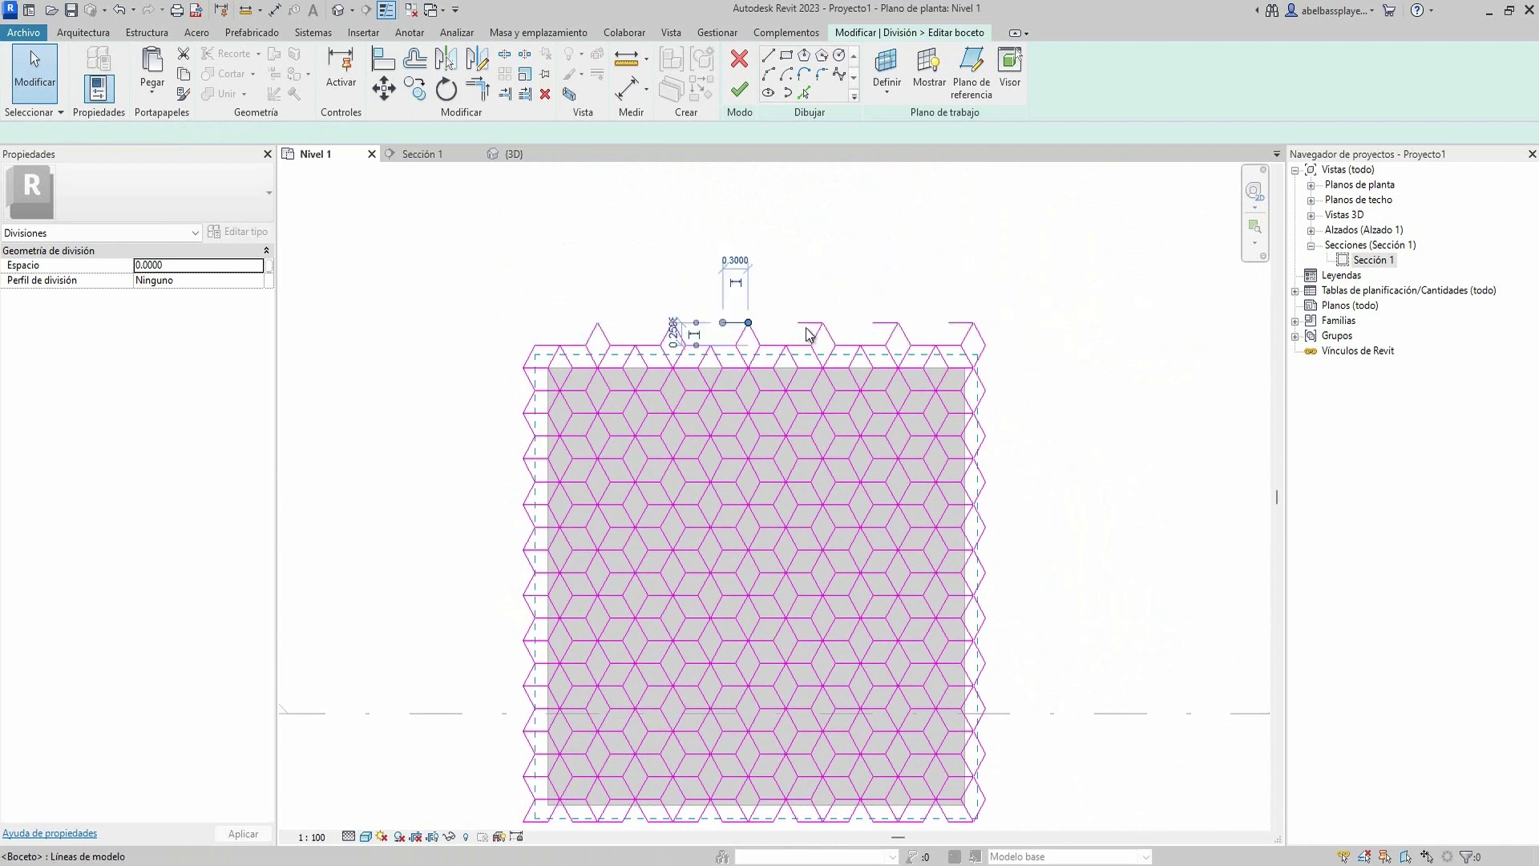
# - Select the partial peaks along the top edge and recentre the divided floor
pyautogui.moveTo(932, 379); pyautogui.dragTo(1039, 315, button='middle')
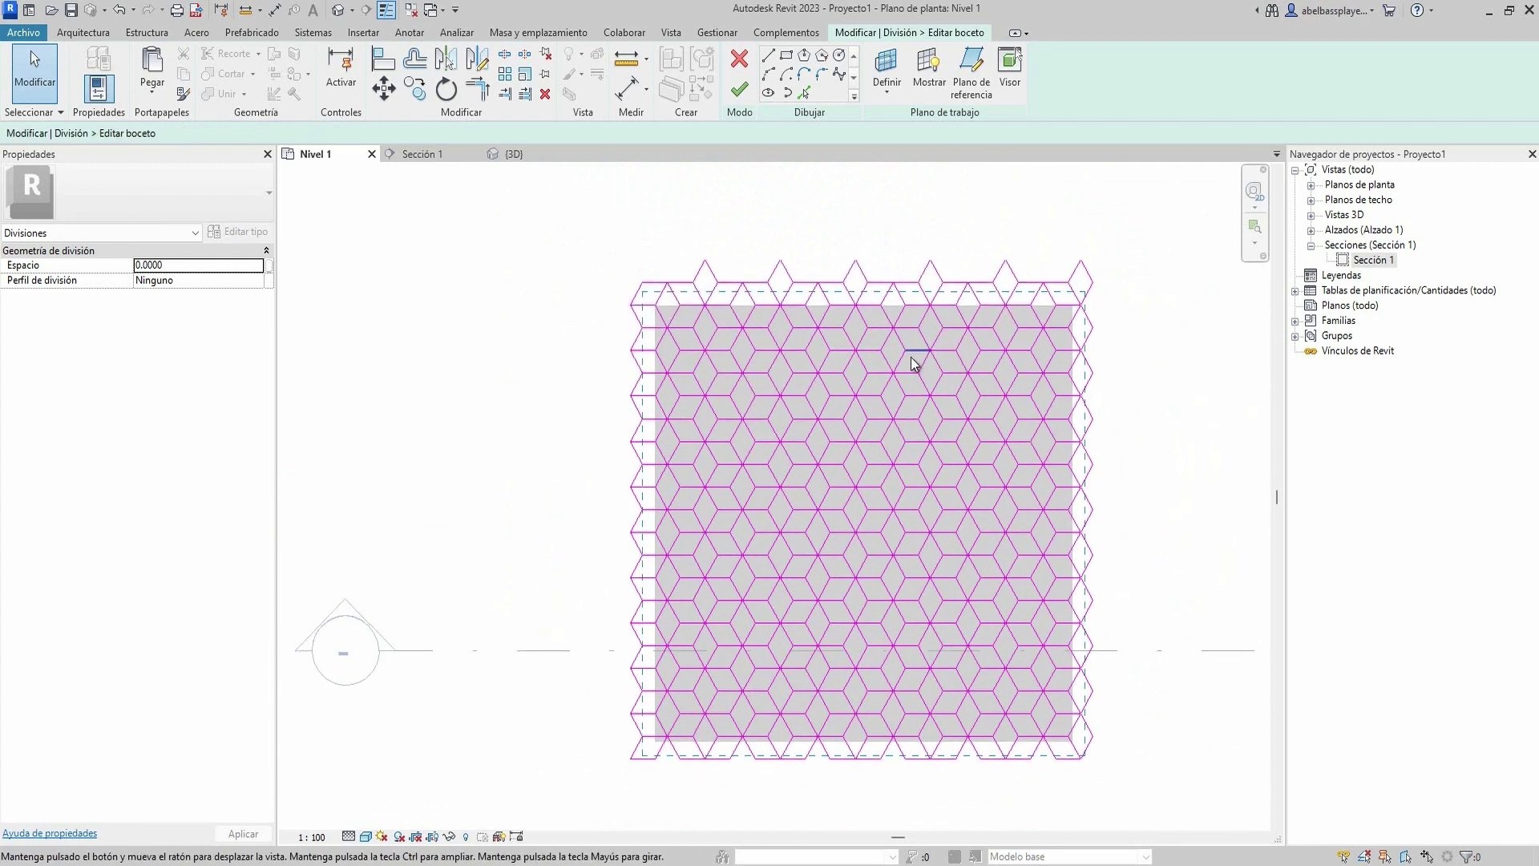
pyautogui.moveTo(1117, 262); pyautogui.dragTo(691, 240)
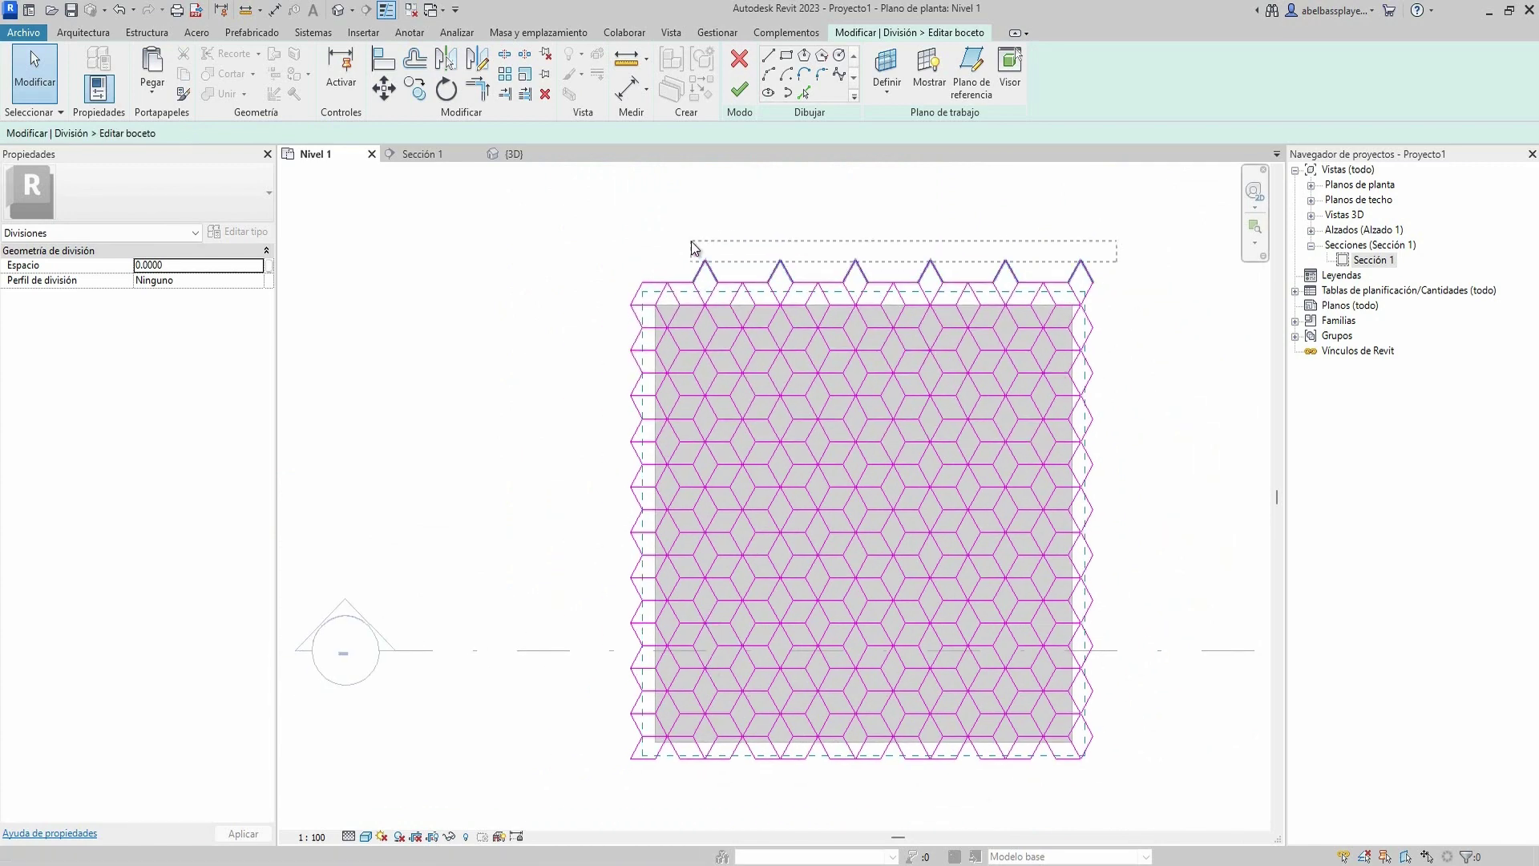
pyautogui.scroll(1, 672, 758)
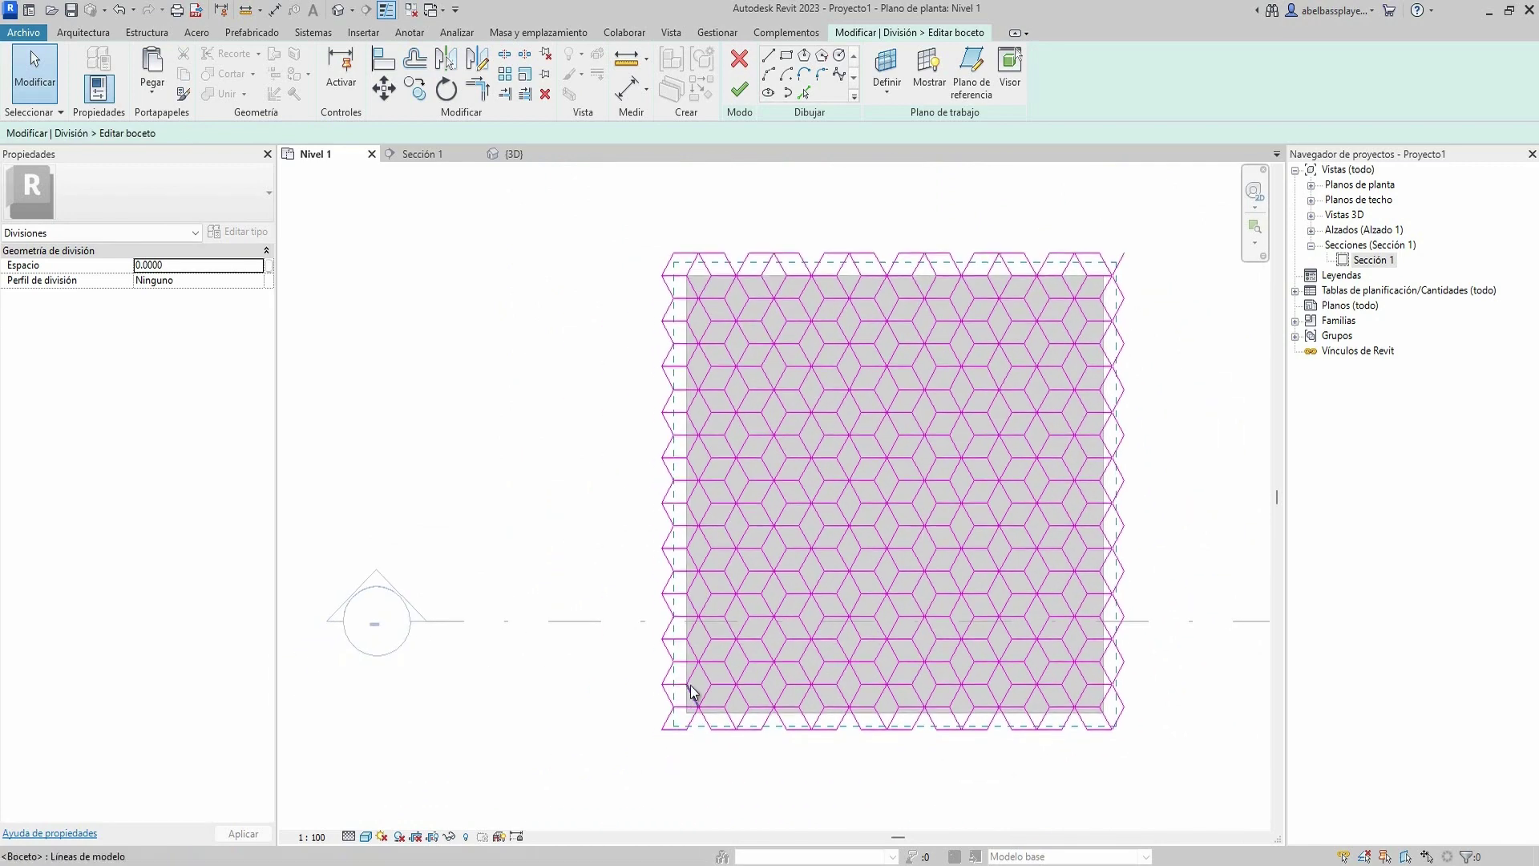
pyautogui.scroll(-2, 687, 697)
pyautogui.scroll(1, 755, 702)
pyautogui.scroll(1, 900, 742)
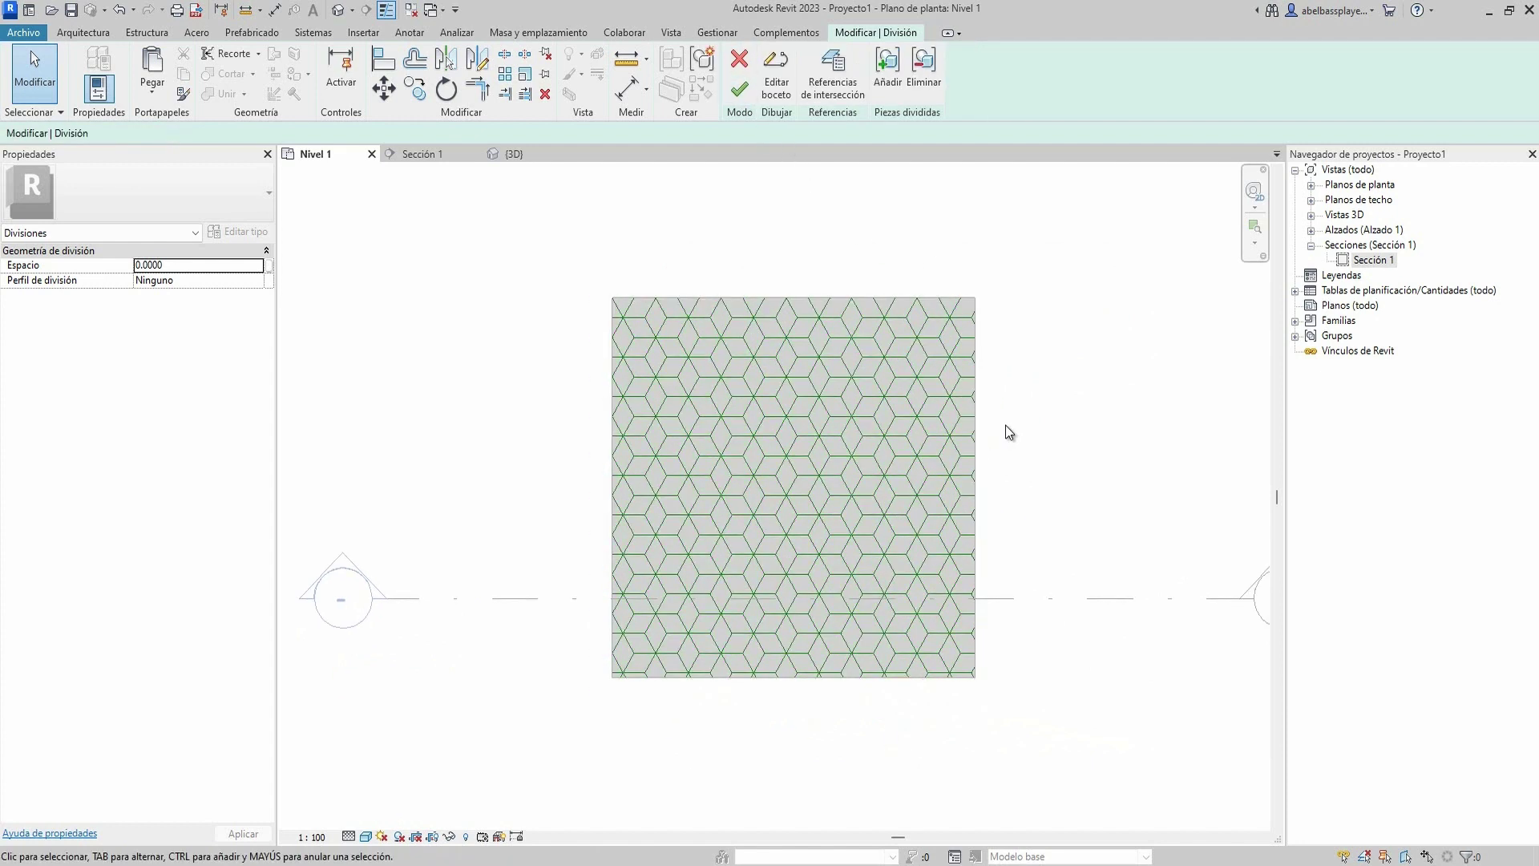
pyautogui.moveTo(957, 421); pyautogui.dragTo(871, 455, button='middle')
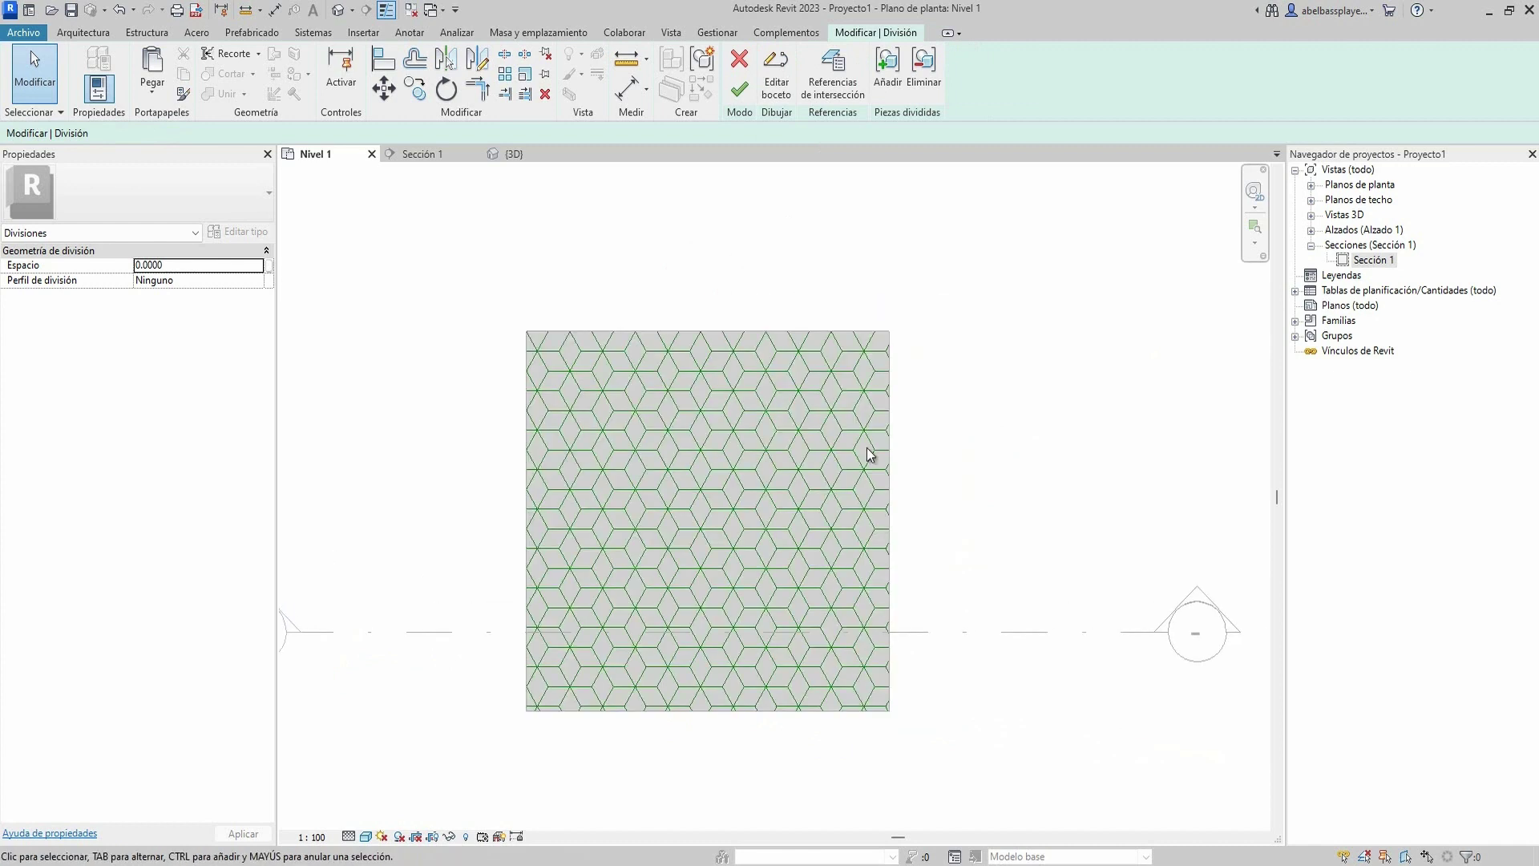
# - Finish the division sketch and orbit the divided floor in the {3D} view
pyautogui.click(739, 89)
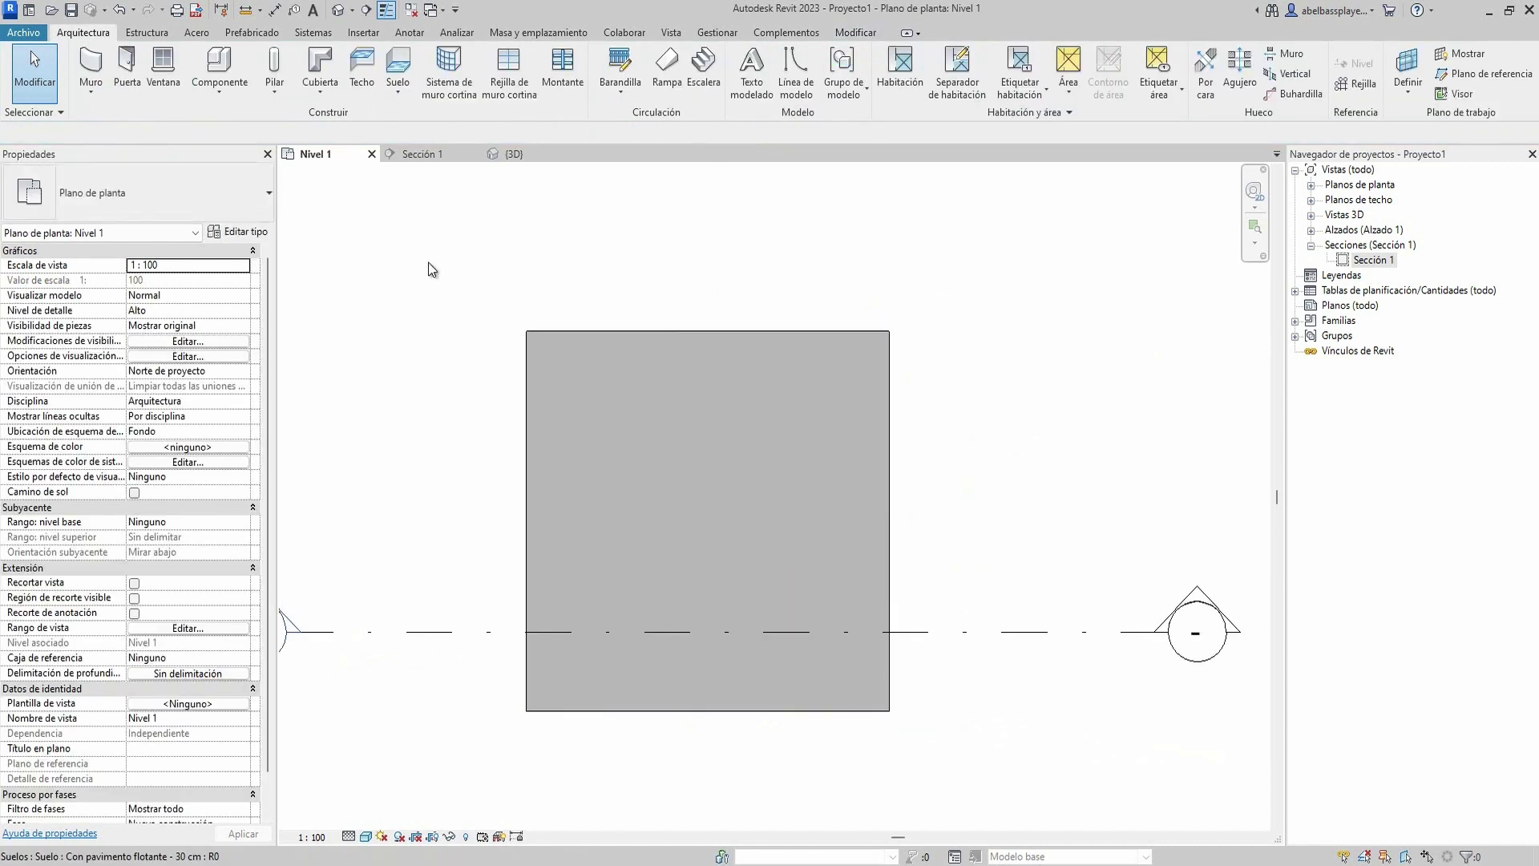
pyautogui.click(514, 154)
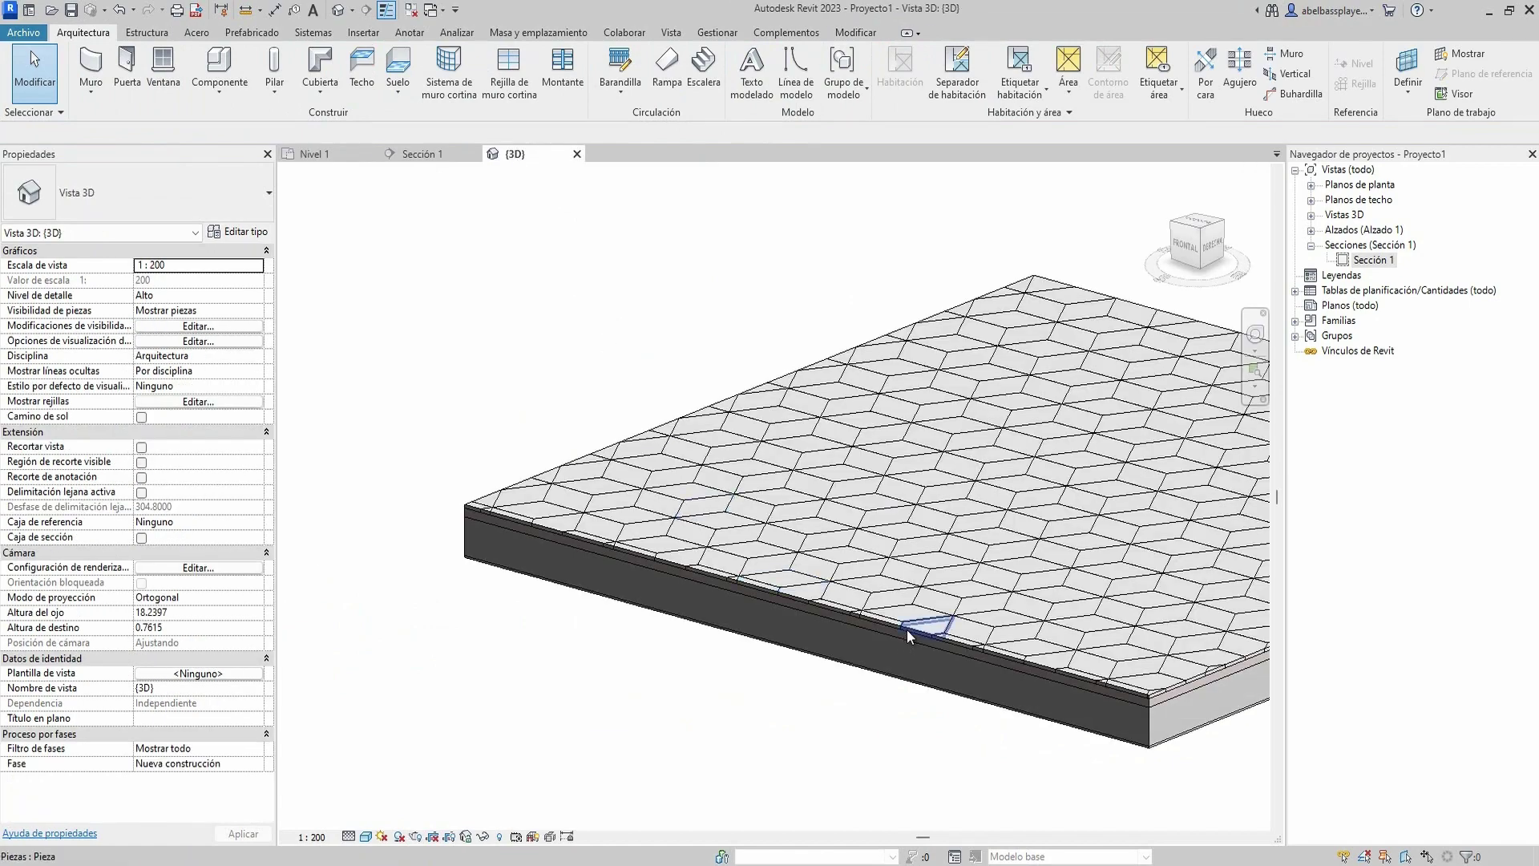
pyautogui.moveTo(1064, 449)
pyautogui.keyDown('shift'); pyautogui.mouseDown(button='middle')
pyautogui.moveTo(862, 507)
pyautogui.moveTo(800, 591)
pyautogui.mouseUp(button='middle'); pyautogui.keyUp('shift')
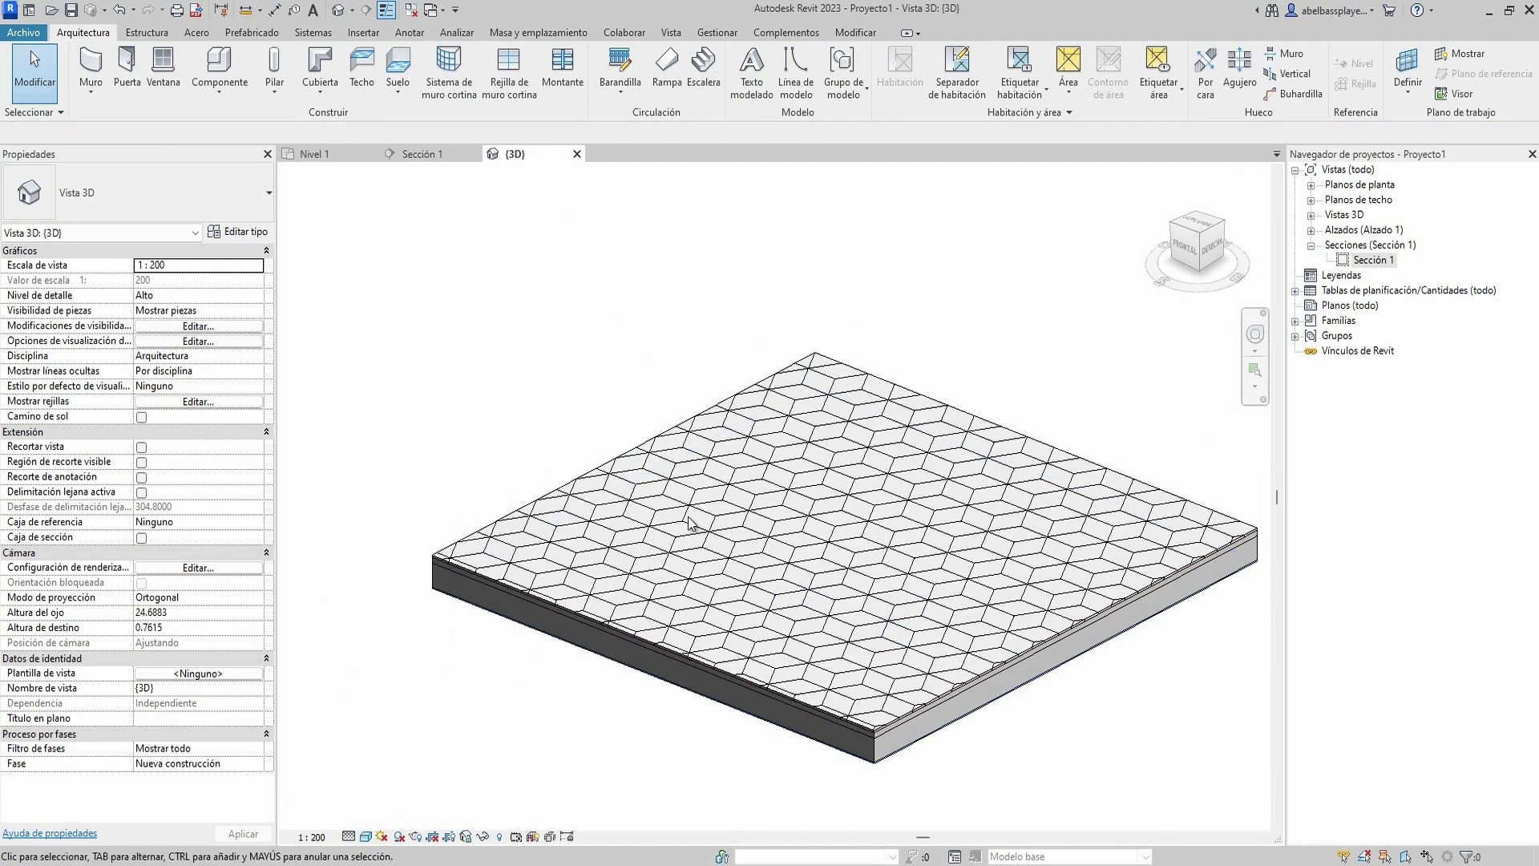
pyautogui.keyDown('shift'); pyautogui.moveTo(797, 526); pyautogui.dragTo(398, 558, button='middle'); pyautogui.keyUp('shift')
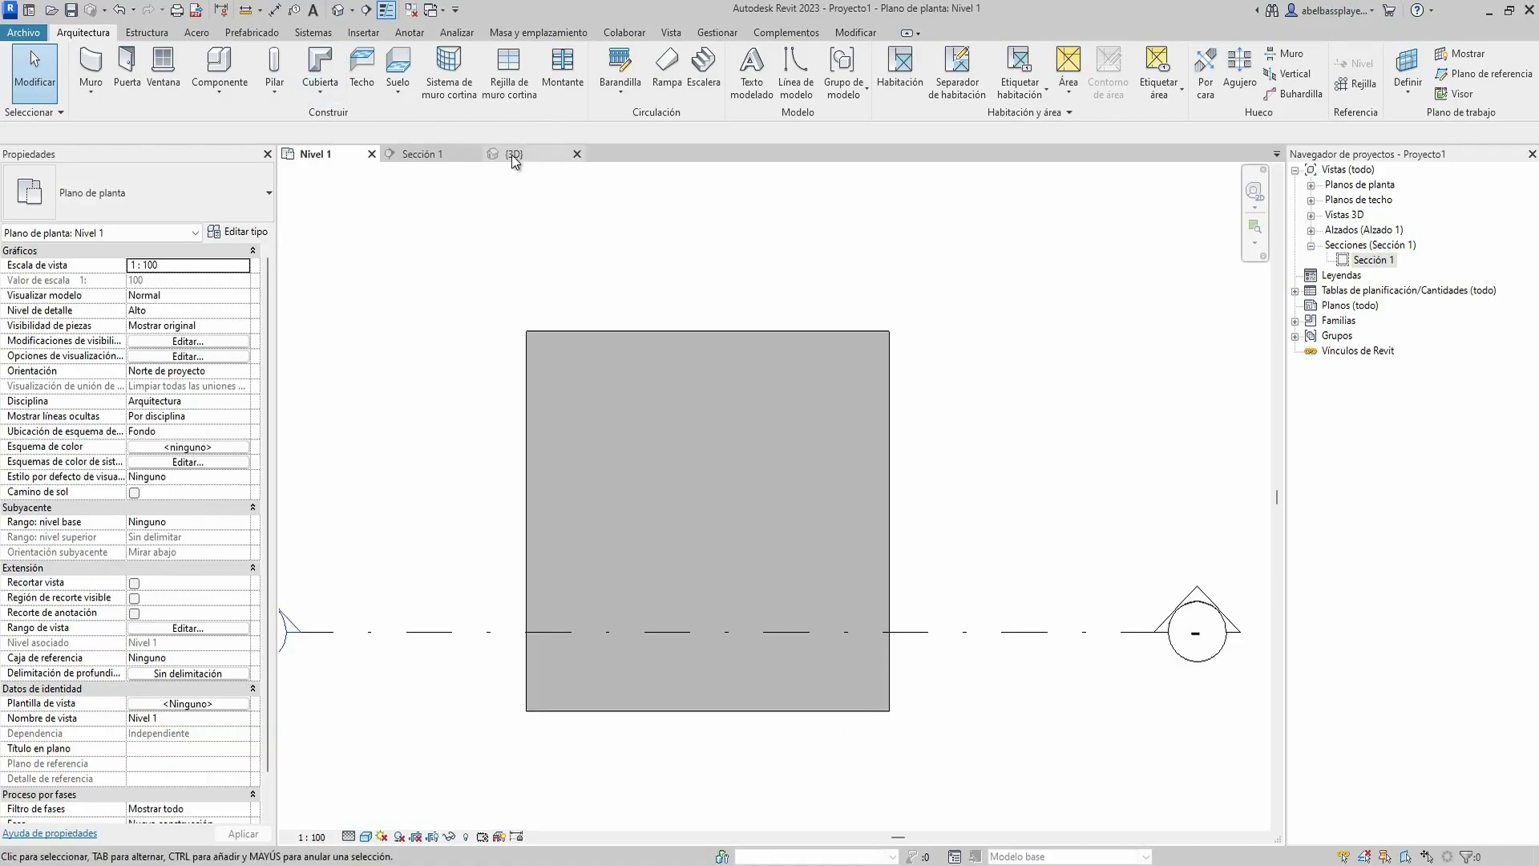
# - View the floor straight down from the ViewCube's SUPERIOR face and zoom in
pyautogui.click(508, 153)
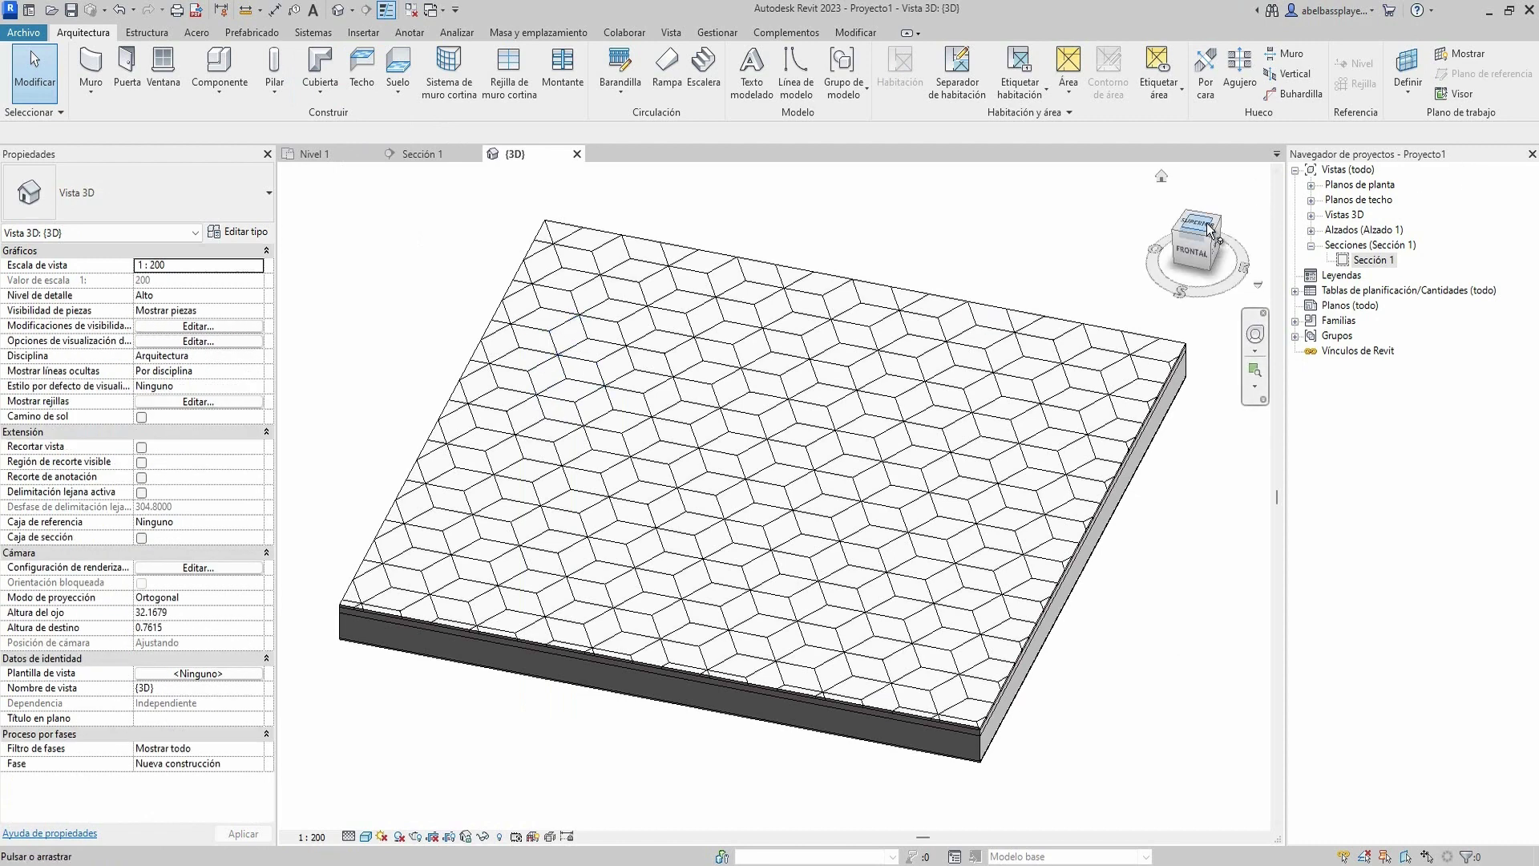
pyautogui.click(1208, 229)
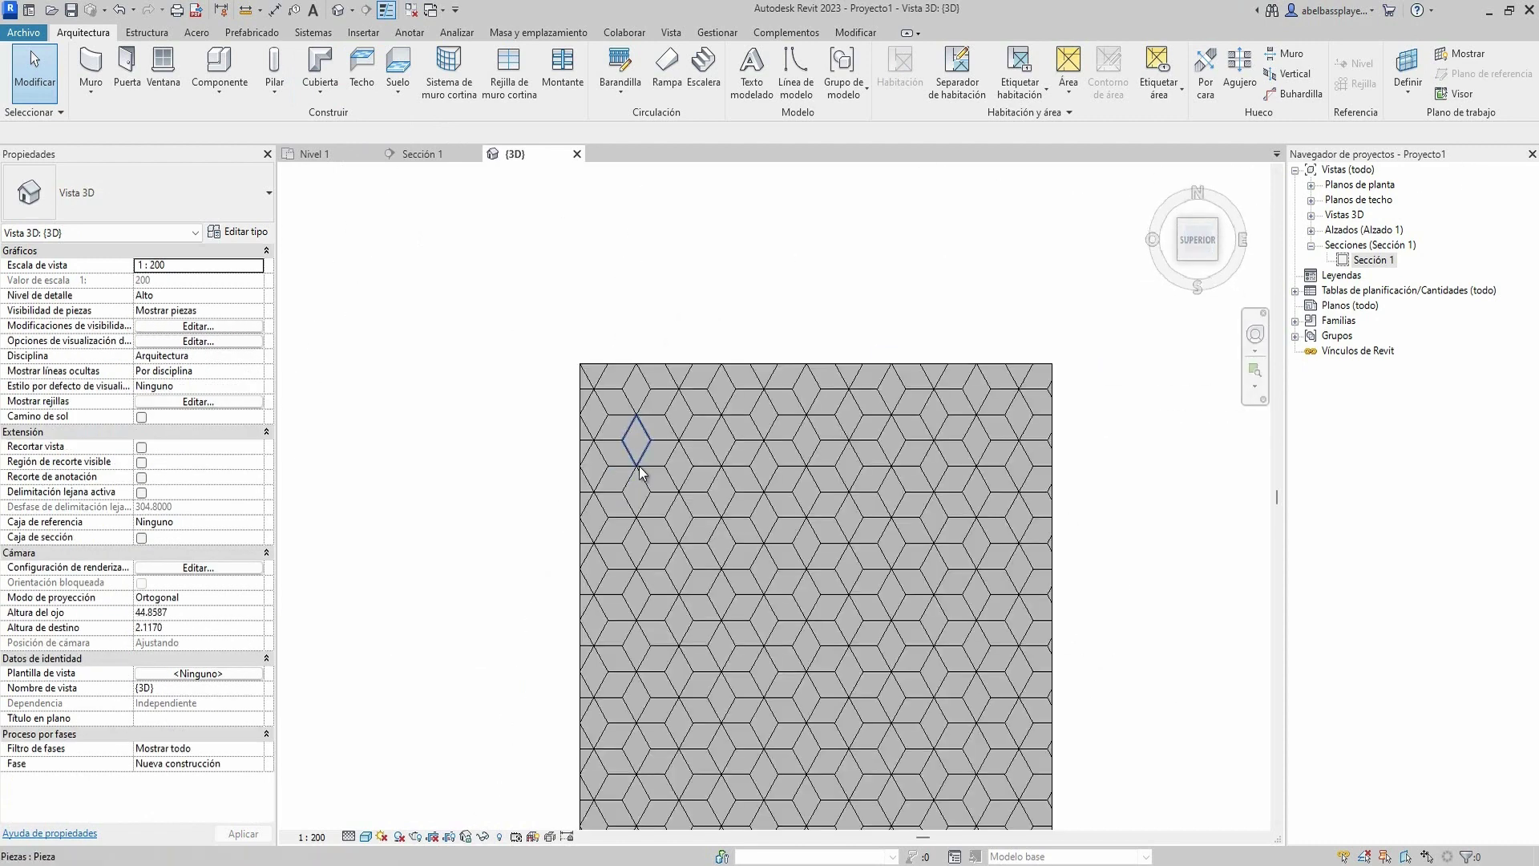
pyautogui.scroll(2, 642, 422)
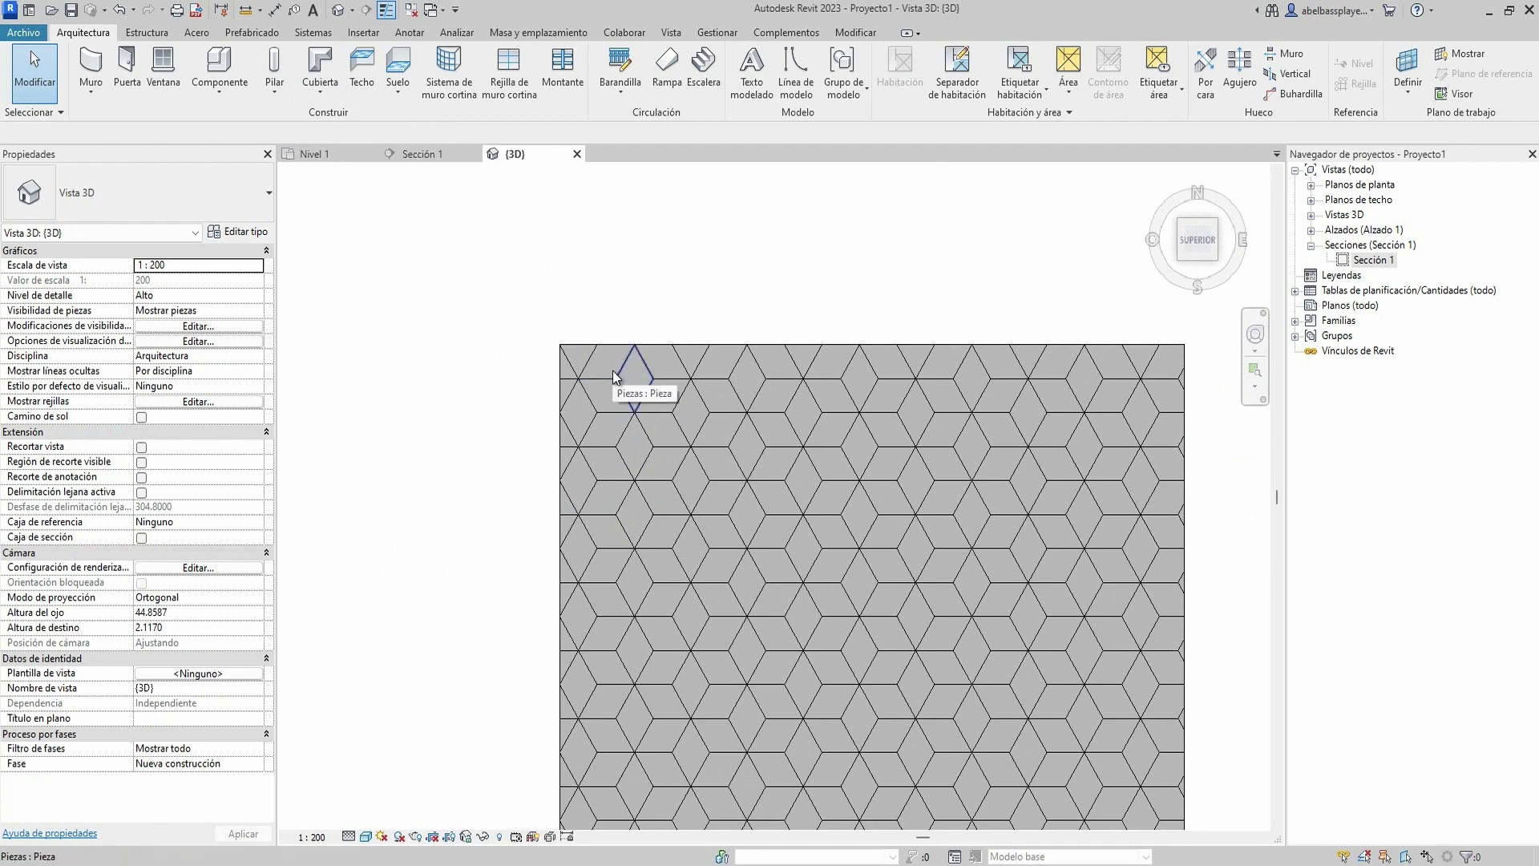
# - Ctrl-select the first column of same-orientation rhombus pieces
pyautogui.click(606, 404)
pyautogui.keyDown('ctrl'); pyautogui.click(609, 433); pyautogui.keyUp('ctrl')
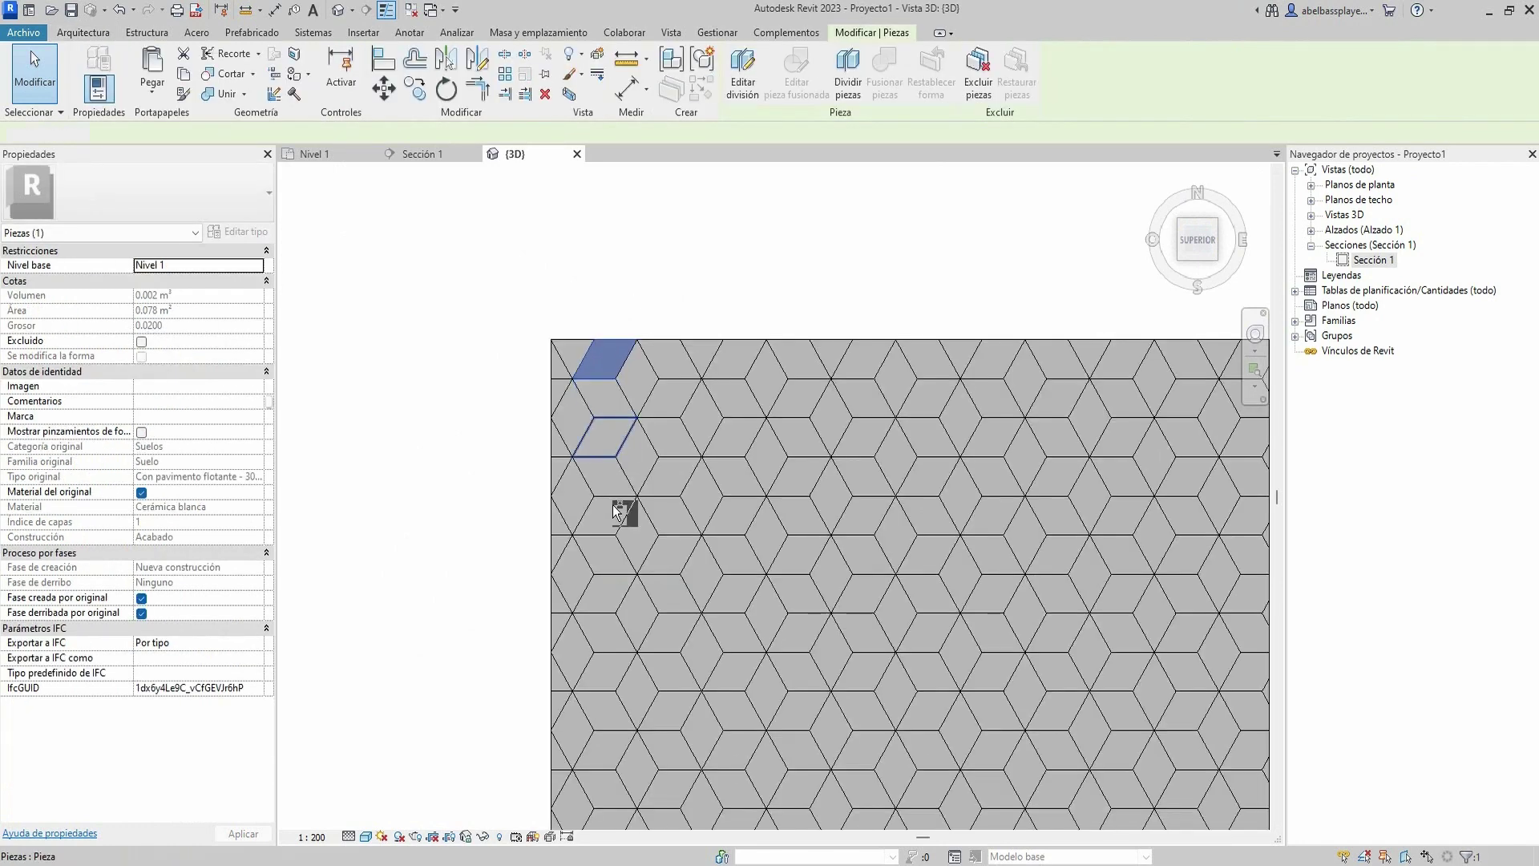
pyautogui.keyDown('ctrl'); pyautogui.click(621, 513); pyautogui.keyUp('ctrl')
pyautogui.keyDown('ctrl'); pyautogui.click(666, 449); pyautogui.keyUp('ctrl')
pyautogui.keyDown('ctrl'); pyautogui.click(677, 529); pyautogui.keyUp('ctrl')
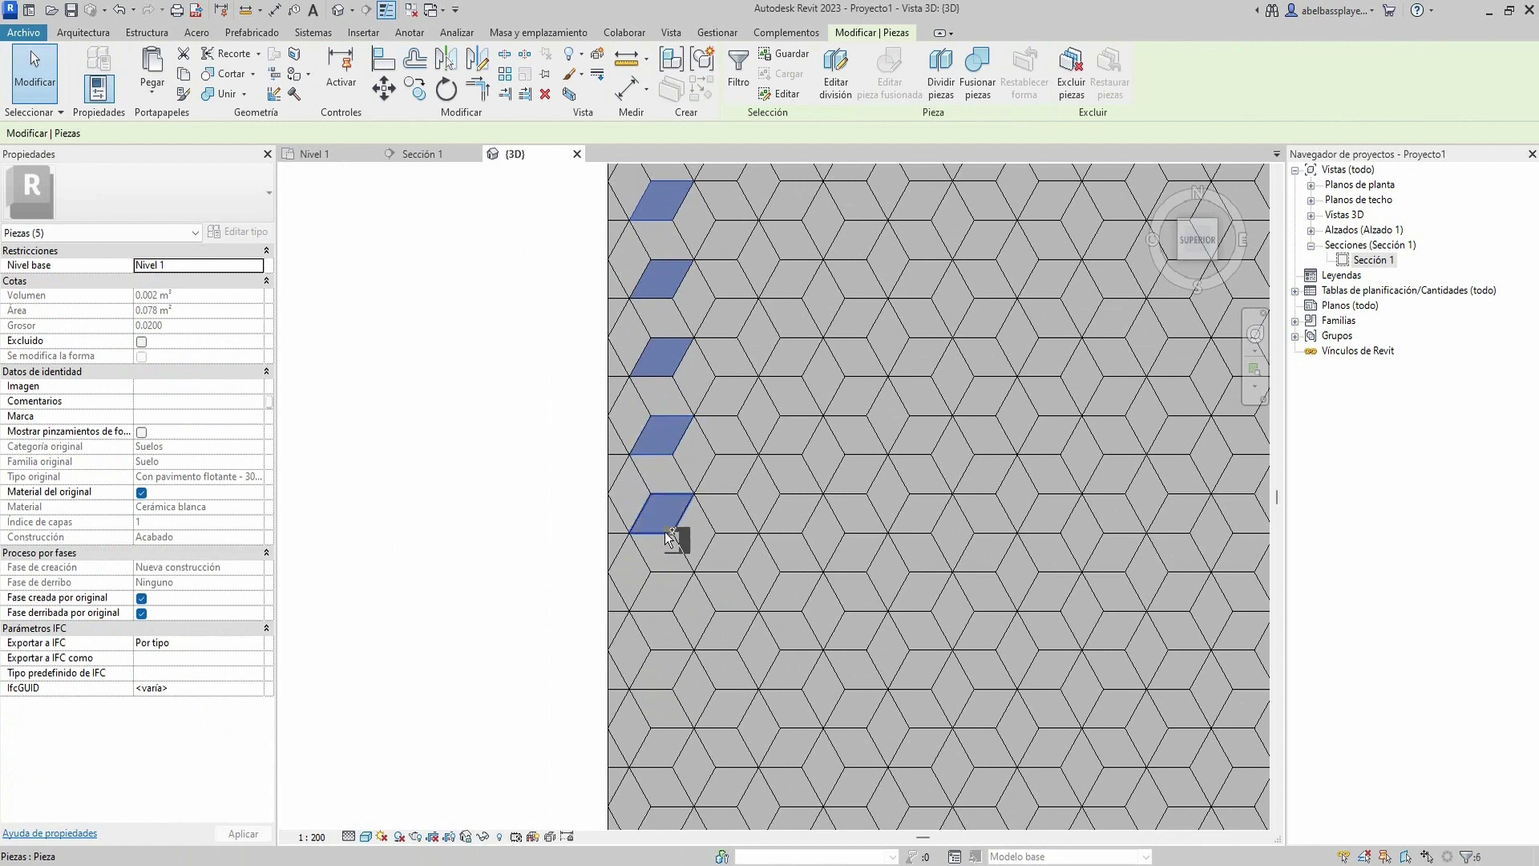
pyautogui.keyDown('ctrl'); pyautogui.click(678, 497); pyautogui.keyUp('ctrl')
pyautogui.keyDown('ctrl'); pyautogui.click(678, 530); pyautogui.keyUp('ctrl')
pyautogui.keyDown('ctrl'); pyautogui.click(683, 623); pyautogui.keyUp('ctrl')
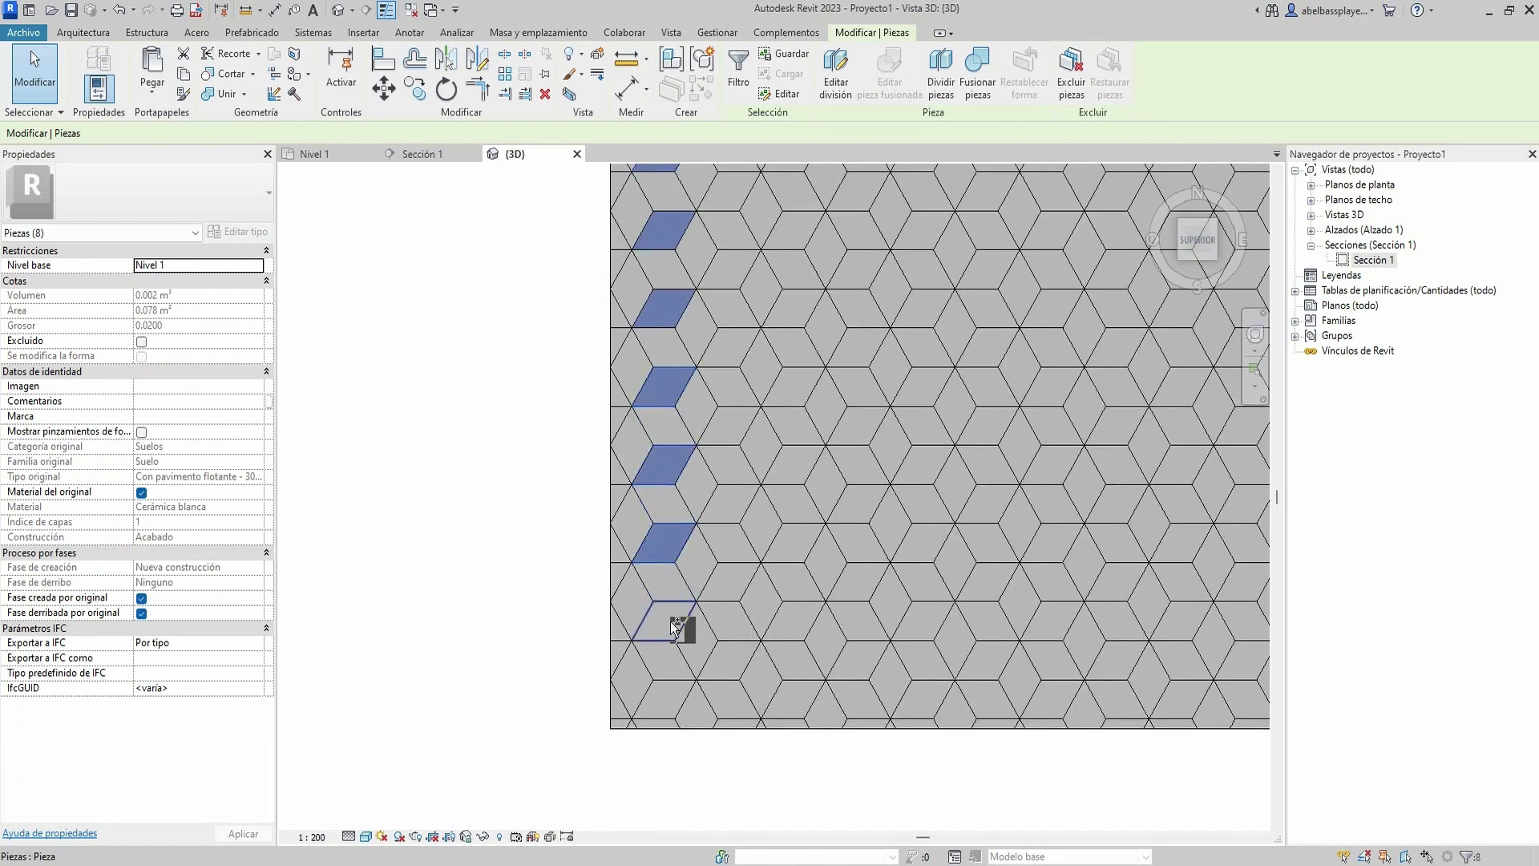
pyautogui.keyDown('ctrl'); pyautogui.click(684, 710); pyautogui.keyUp('ctrl')
# - Add the second column of matching rhombuses and those just to its right
pyautogui.moveTo(698, 711)
pyautogui.mouseDown(button='middle')
pyautogui.moveTo(746, 675)
pyautogui.moveTo(720, 647)
pyautogui.moveTo(711, 527)
pyautogui.mouseUp(button='middle')
pyautogui.keyDown('ctrl'); pyautogui.click(689, 324); pyautogui.keyUp('ctrl')
pyautogui.keyDown('ctrl'); pyautogui.click(691, 403); pyautogui.keyUp('ctrl')
pyautogui.keyDown('ctrl'); pyautogui.click(691, 480); pyautogui.keyUp('ctrl')
pyautogui.keyDown('ctrl'); pyautogui.click(693, 553); pyautogui.keyUp('ctrl')
pyautogui.keyDown('ctrl'); pyautogui.click(701, 637); pyautogui.keyUp('ctrl')
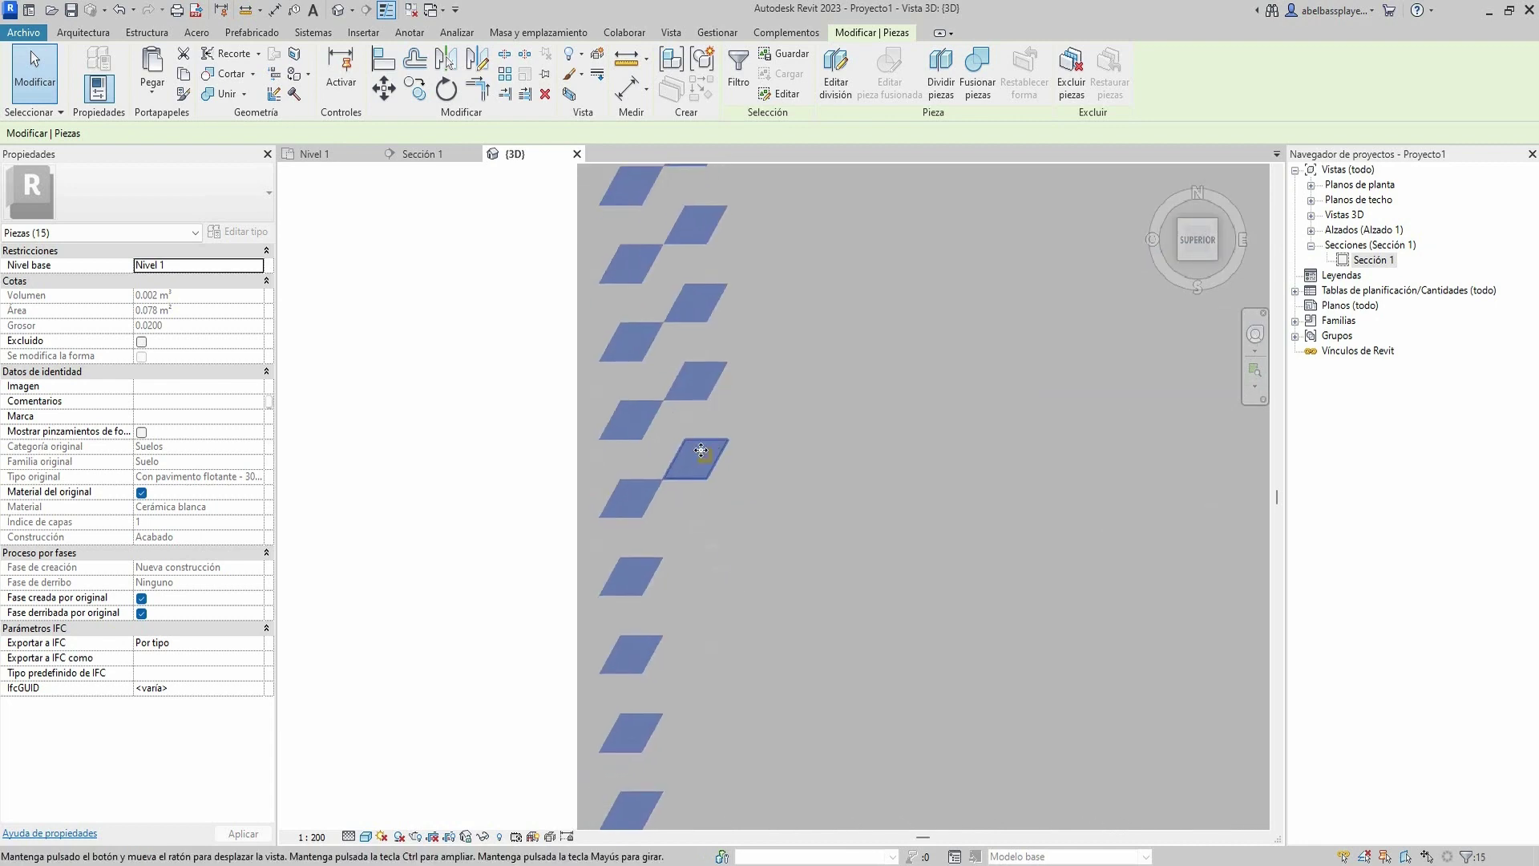
pyautogui.keyDown('ctrl'); pyautogui.click(731, 611); pyautogui.keyUp('ctrl')
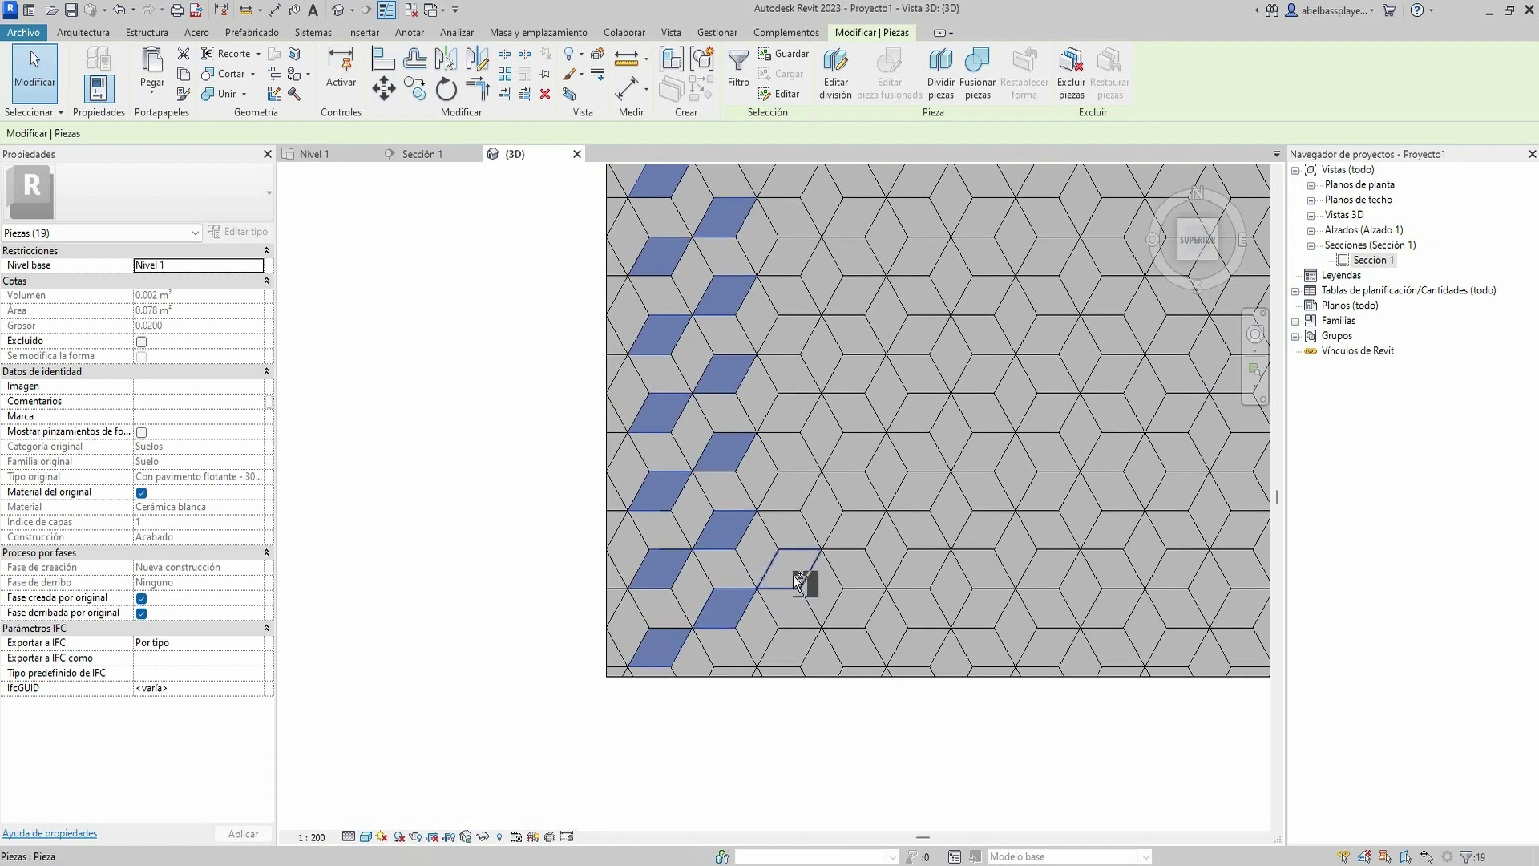
pyautogui.keyDown('ctrl'); pyautogui.click(804, 576); pyautogui.keyUp('ctrl')
pyautogui.keyDown('ctrl'); pyautogui.click(800, 501); pyautogui.keyUp('ctrl')
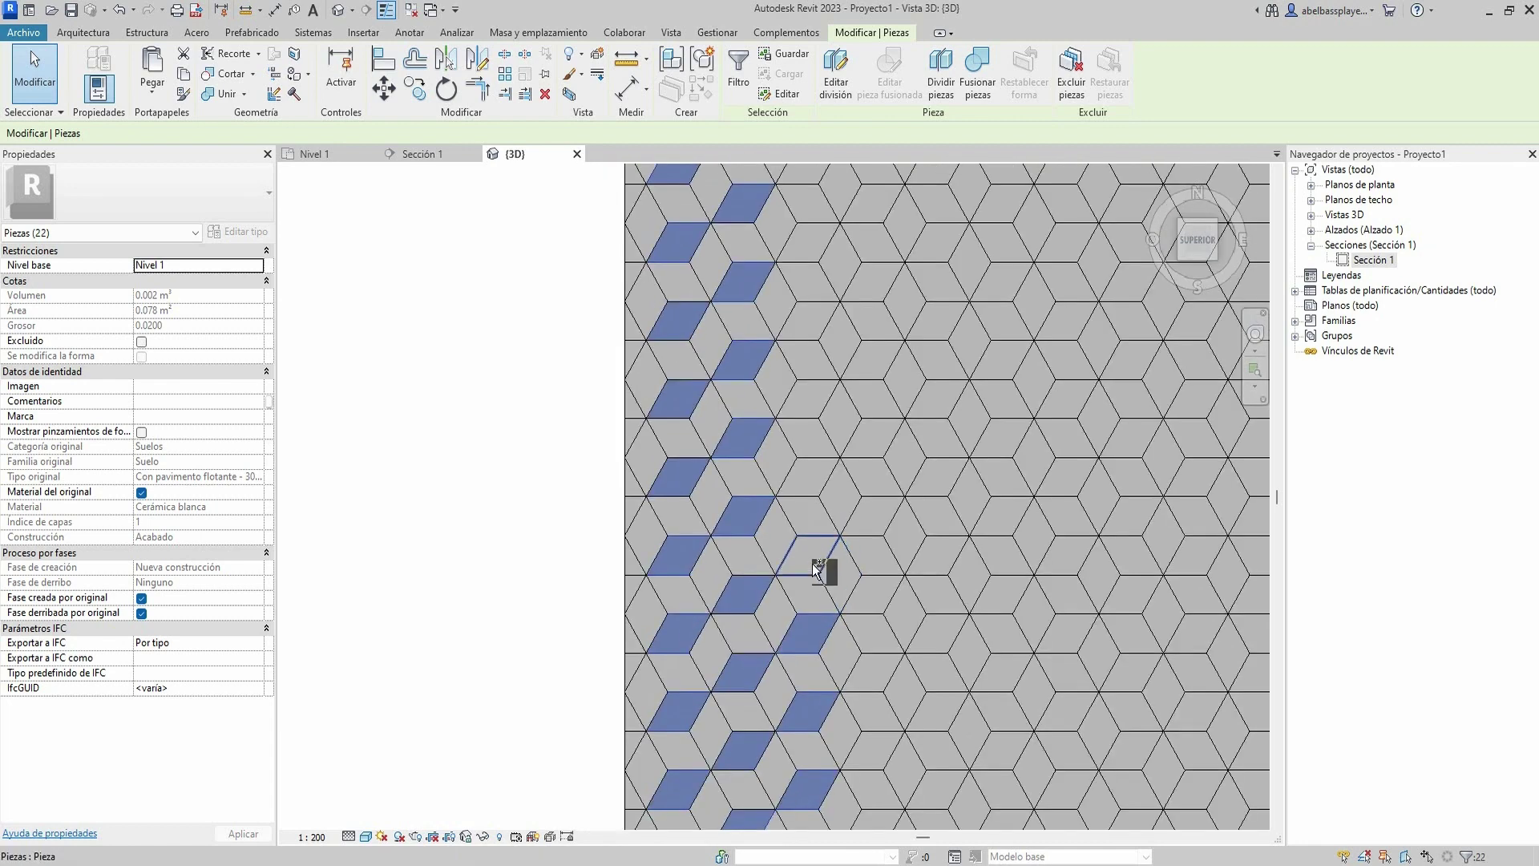
# - Add matching rhombuses along the next diagonal and near the top edge
pyautogui.moveTo(814, 561); pyautogui.dragTo(842, 634, button='middle')
pyautogui.keyDown('ctrl'); pyautogui.click(814, 585); pyautogui.keyUp('ctrl')
pyautogui.keyDown('ctrl'); pyautogui.click(816, 429); pyautogui.keyUp('ctrl')
pyautogui.keyDown('ctrl'); pyautogui.click(818, 350); pyautogui.keyUp('ctrl')
pyautogui.keyDown('ctrl'); pyautogui.click(817, 273); pyautogui.keyUp('ctrl')
pyautogui.keyDown('ctrl'); pyautogui.click(882, 309); pyautogui.keyUp('ctrl')
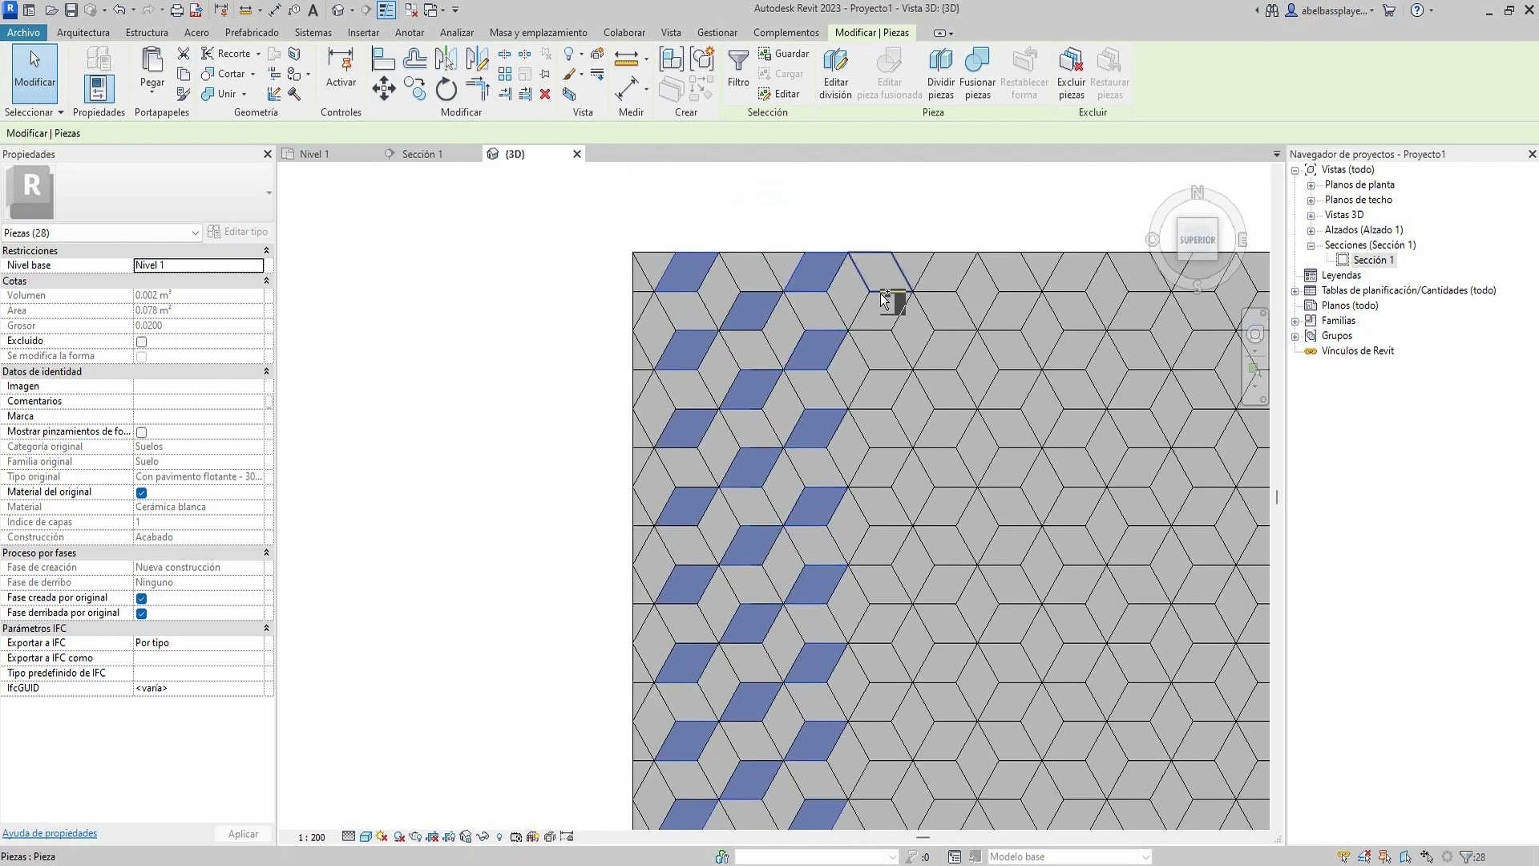
pyautogui.keyDown('ctrl'); pyautogui.click(946, 272); pyautogui.keyUp('ctrl')
pyautogui.keyDown('ctrl'); pyautogui.click(879, 466); pyautogui.keyUp('ctrl')
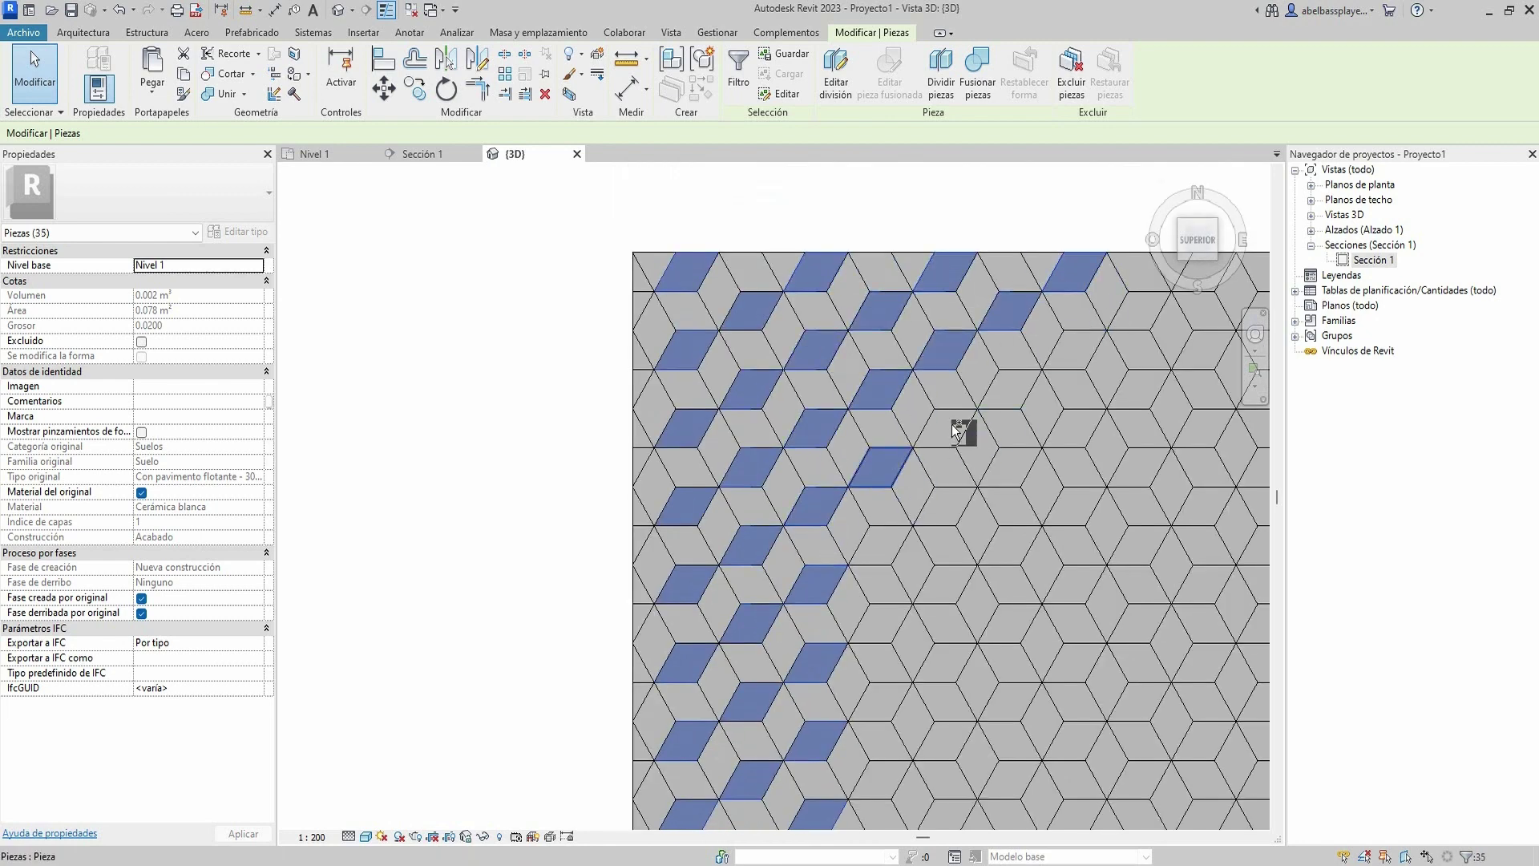
pyautogui.moveTo(1075, 353); pyautogui.dragTo(853, 301, button='middle')
pyautogui.keyDown('ctrl'); pyautogui.click(854, 297); pyautogui.keyUp('ctrl')
pyautogui.keyDown('ctrl'); pyautogui.click(918, 259); pyautogui.keyUp('ctrl')
pyautogui.keyDown('ctrl'); pyautogui.click(982, 218); pyautogui.keyUp('ctrl')
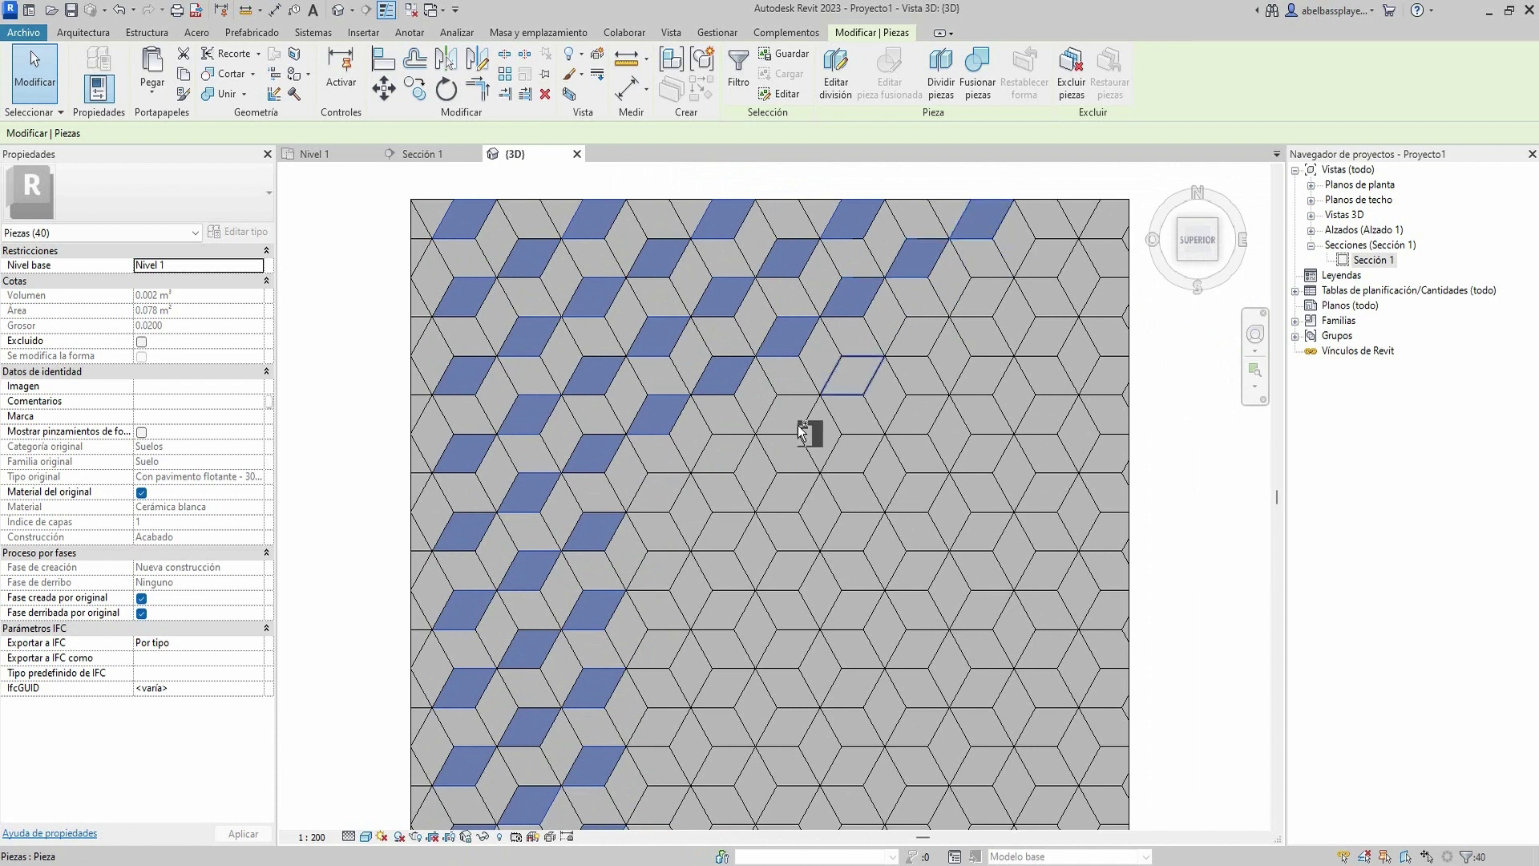
# - Add another diagonal of matching rhombuses up to the top-right corner
pyautogui.keyDown('ctrl'); pyautogui.click(678, 485); pyautogui.keyUp('ctrl')
pyautogui.keyDown('ctrl'); pyautogui.click(721, 453); pyautogui.keyUp('ctrl')
pyautogui.keyDown('ctrl'); pyautogui.click(786, 415); pyautogui.keyUp('ctrl')
pyautogui.keyDown('ctrl'); pyautogui.click(849, 374); pyautogui.keyUp('ctrl')
pyautogui.keyDown('ctrl'); pyautogui.click(914, 337); pyautogui.keyUp('ctrl')
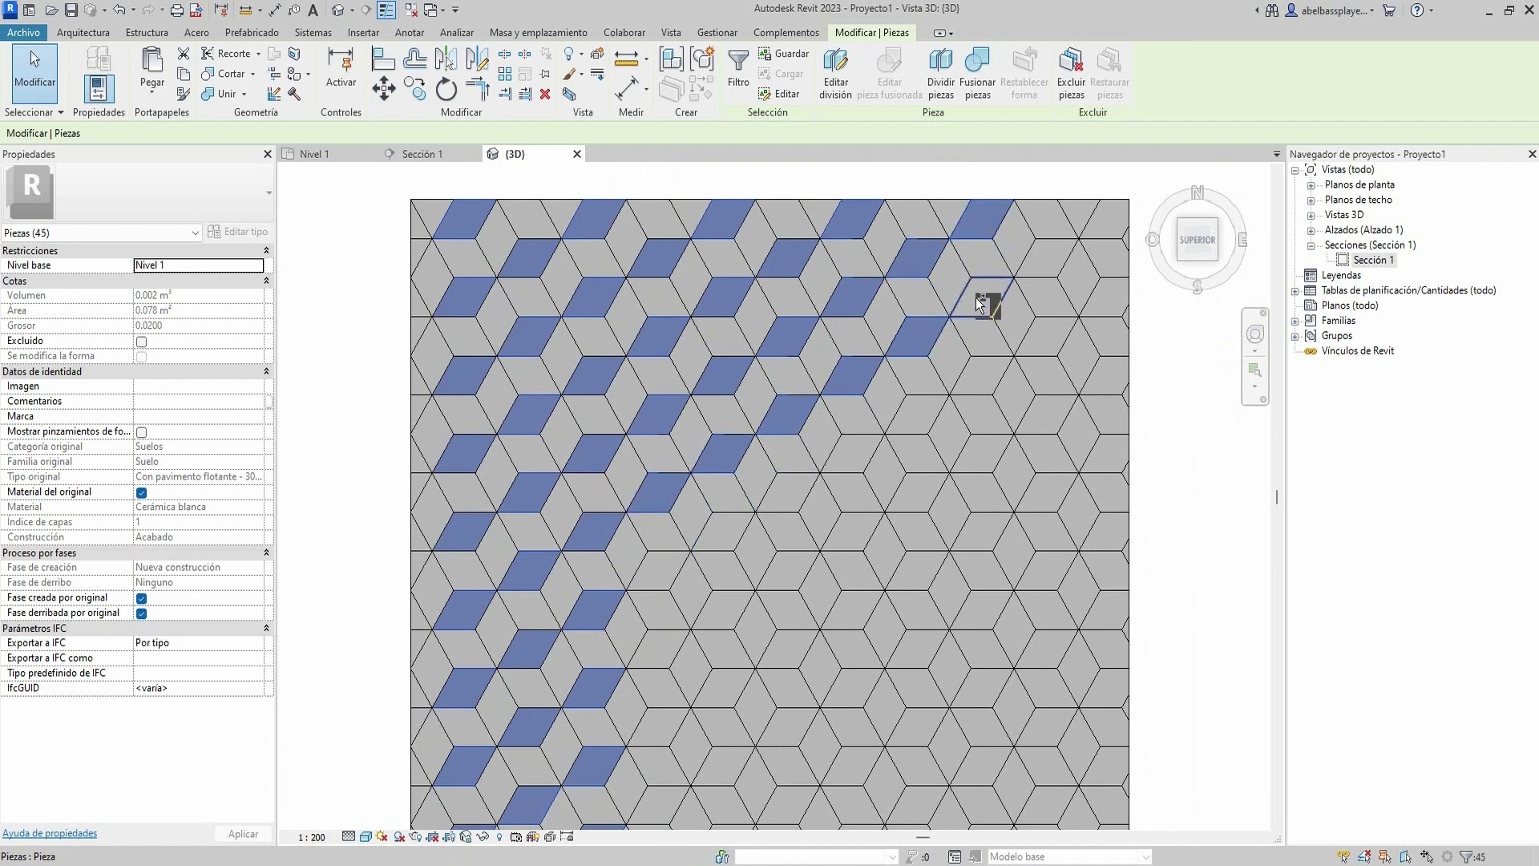
pyautogui.keyDown('ctrl'); pyautogui.click(982, 297); pyautogui.keyUp('ctrl')
pyautogui.keyDown('ctrl'); pyautogui.click(1046, 258); pyautogui.keyUp('ctrl')
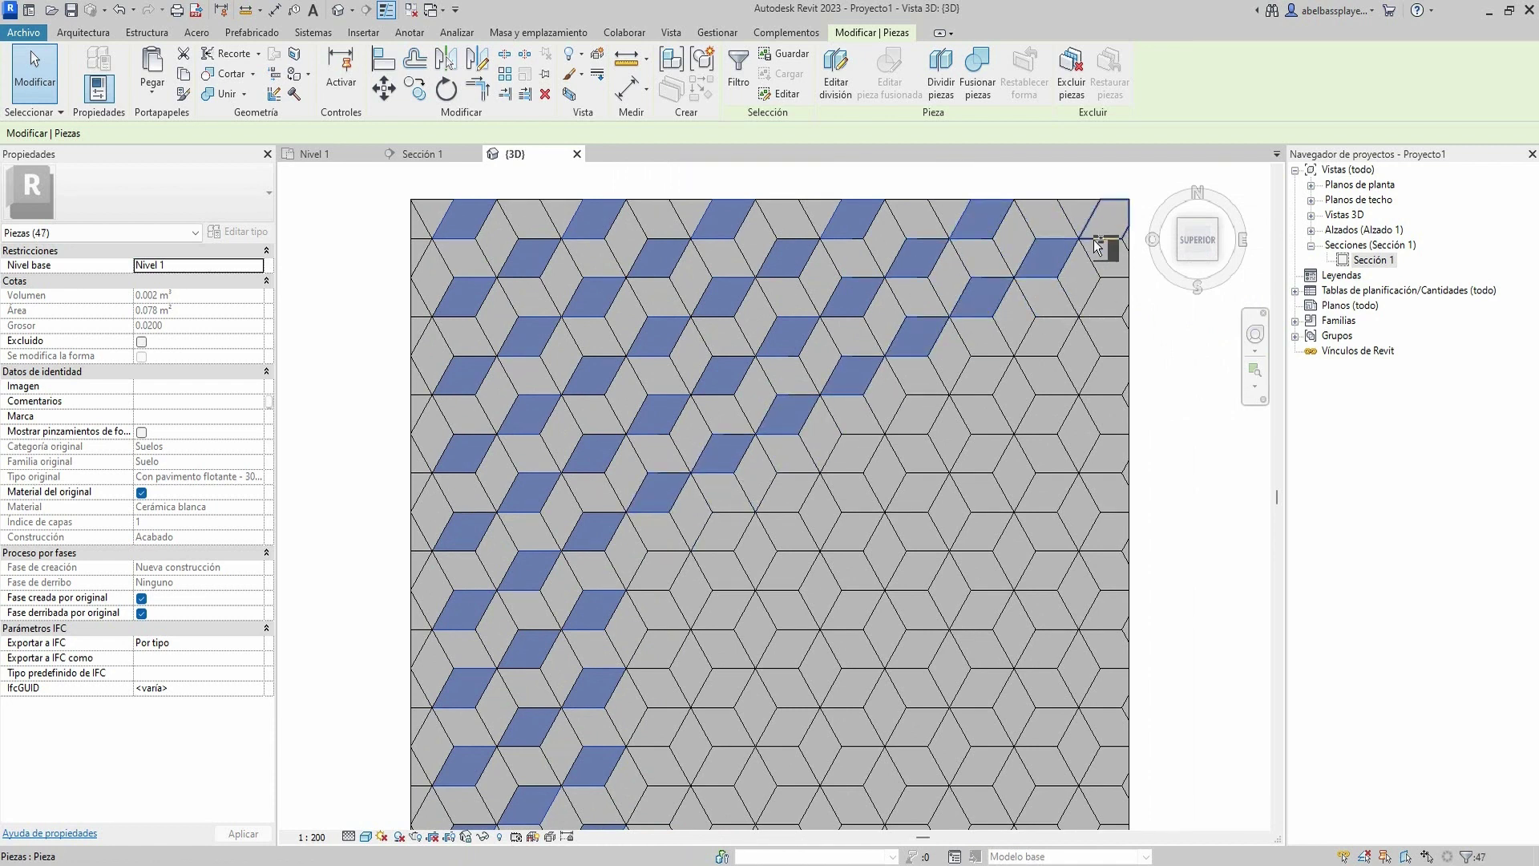
pyautogui.keyDown('ctrl'); pyautogui.click(1105, 218); pyautogui.keyUp('ctrl')
# - Add the following diagonal of matching rhombuses, bringing the selection to 56 Piezas
pyautogui.keyDown('ctrl'); pyautogui.click(662, 570); pyautogui.keyUp('ctrl')
pyautogui.keyDown('ctrl'); pyautogui.click(725, 531); pyautogui.keyUp('ctrl')
pyautogui.keyDown('ctrl'); pyautogui.click(790, 492); pyautogui.keyUp('ctrl')
pyautogui.keyDown('ctrl'); pyautogui.click(853, 453); pyautogui.keyUp('ctrl')
pyautogui.keyDown('ctrl'); pyautogui.click(918, 414); pyautogui.keyUp('ctrl')
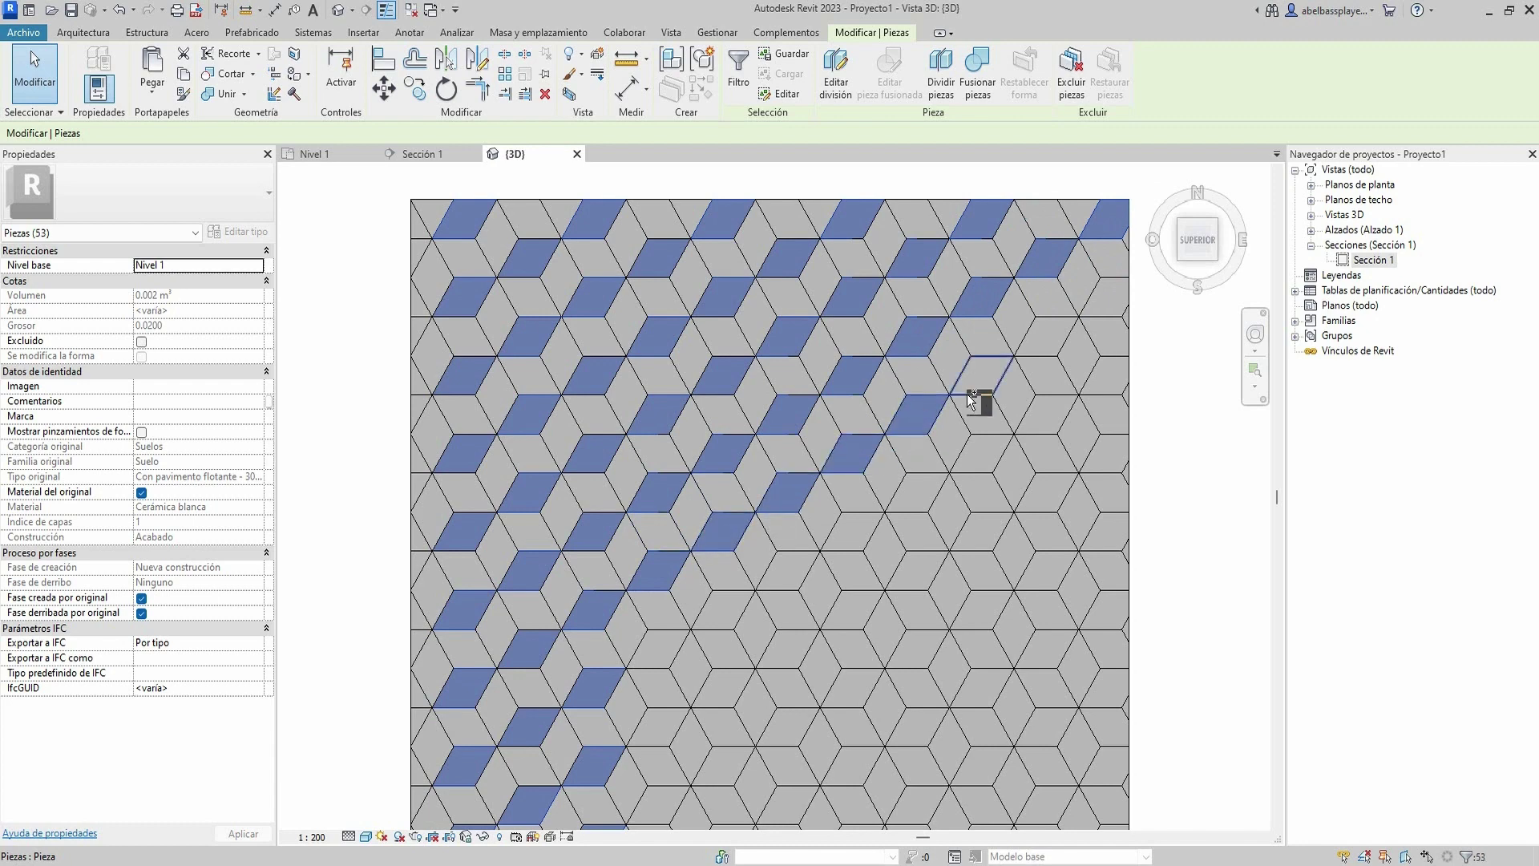
pyautogui.keyDown('ctrl'); pyautogui.click(982, 415); pyautogui.keyUp('ctrl')
pyautogui.keyDown('ctrl'); pyautogui.click(1074, 321); pyautogui.keyUp('ctrl')
# - Add the matching rhombi along the floor's left edge to the selection
pyautogui.scroll(-1, 972, 532)
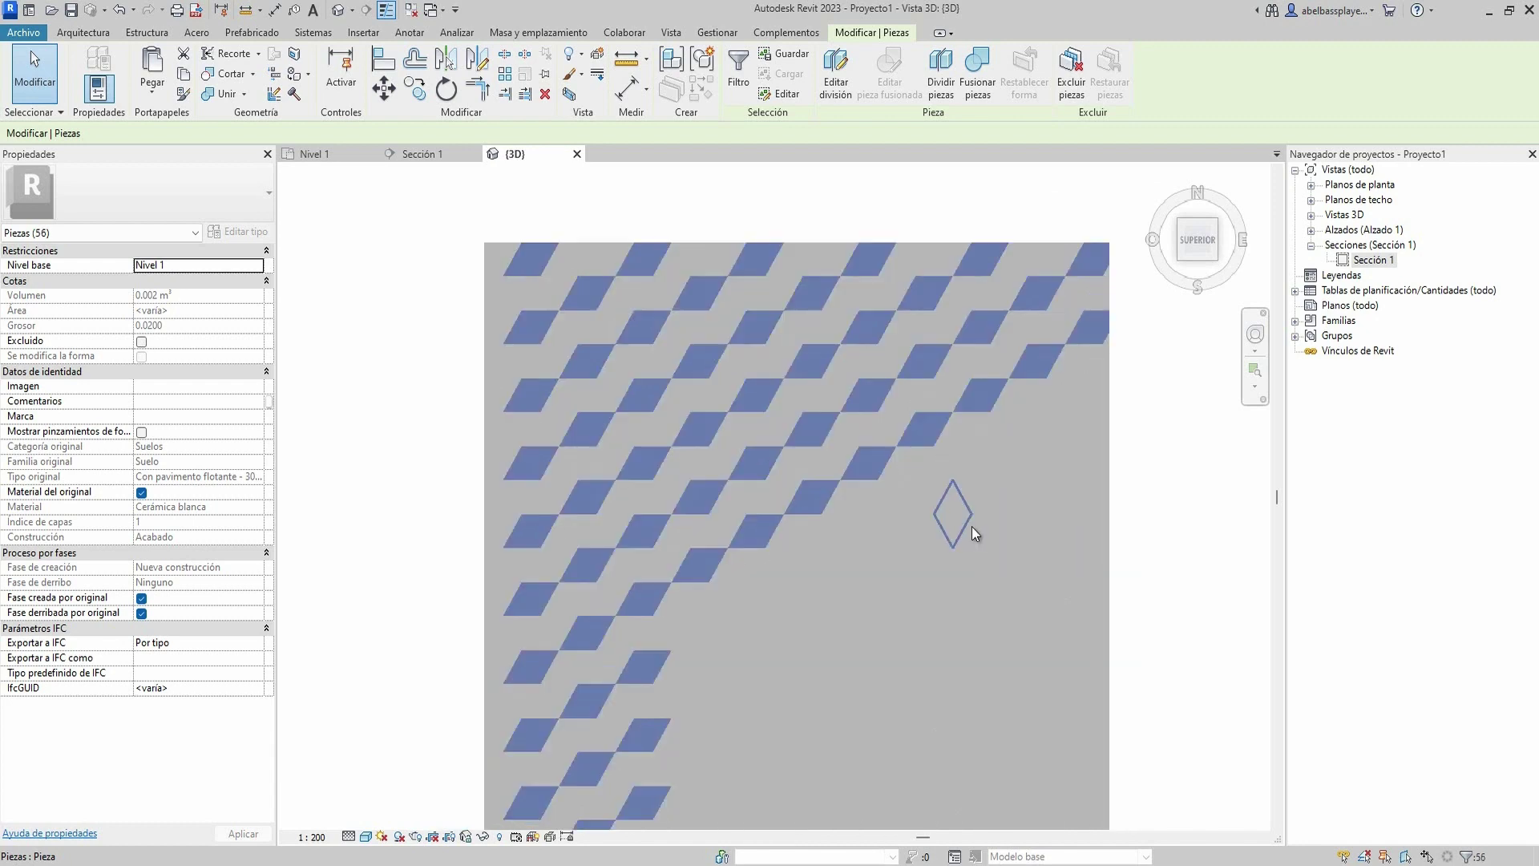
pyautogui.keyDown('ctrl'); pyautogui.click(553, 441); pyautogui.keyUp('ctrl')
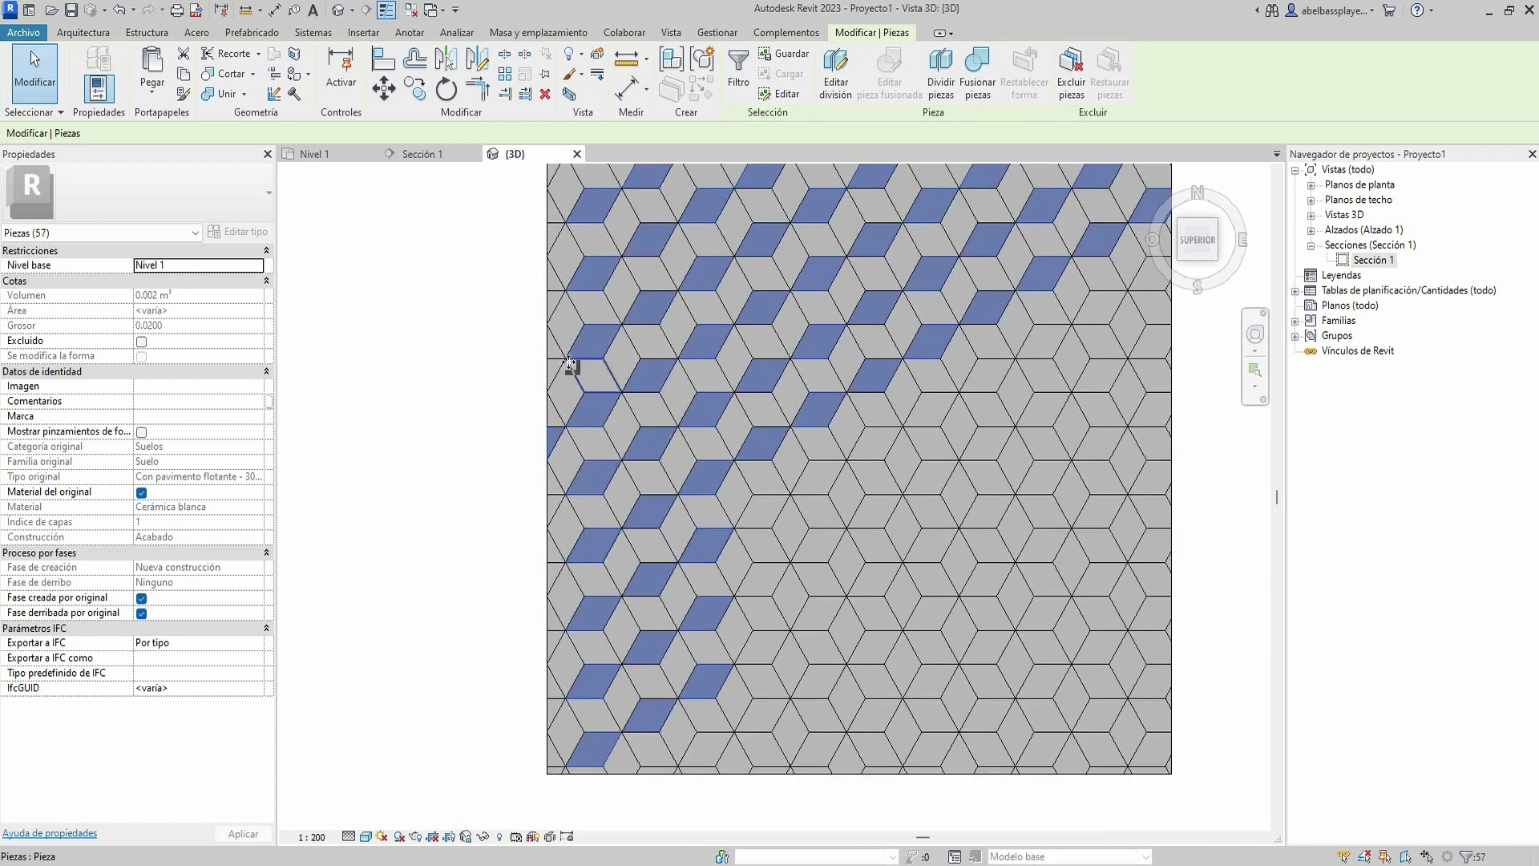
pyautogui.keyDown('ctrl'); pyautogui.click(557, 365); pyautogui.keyUp('ctrl')
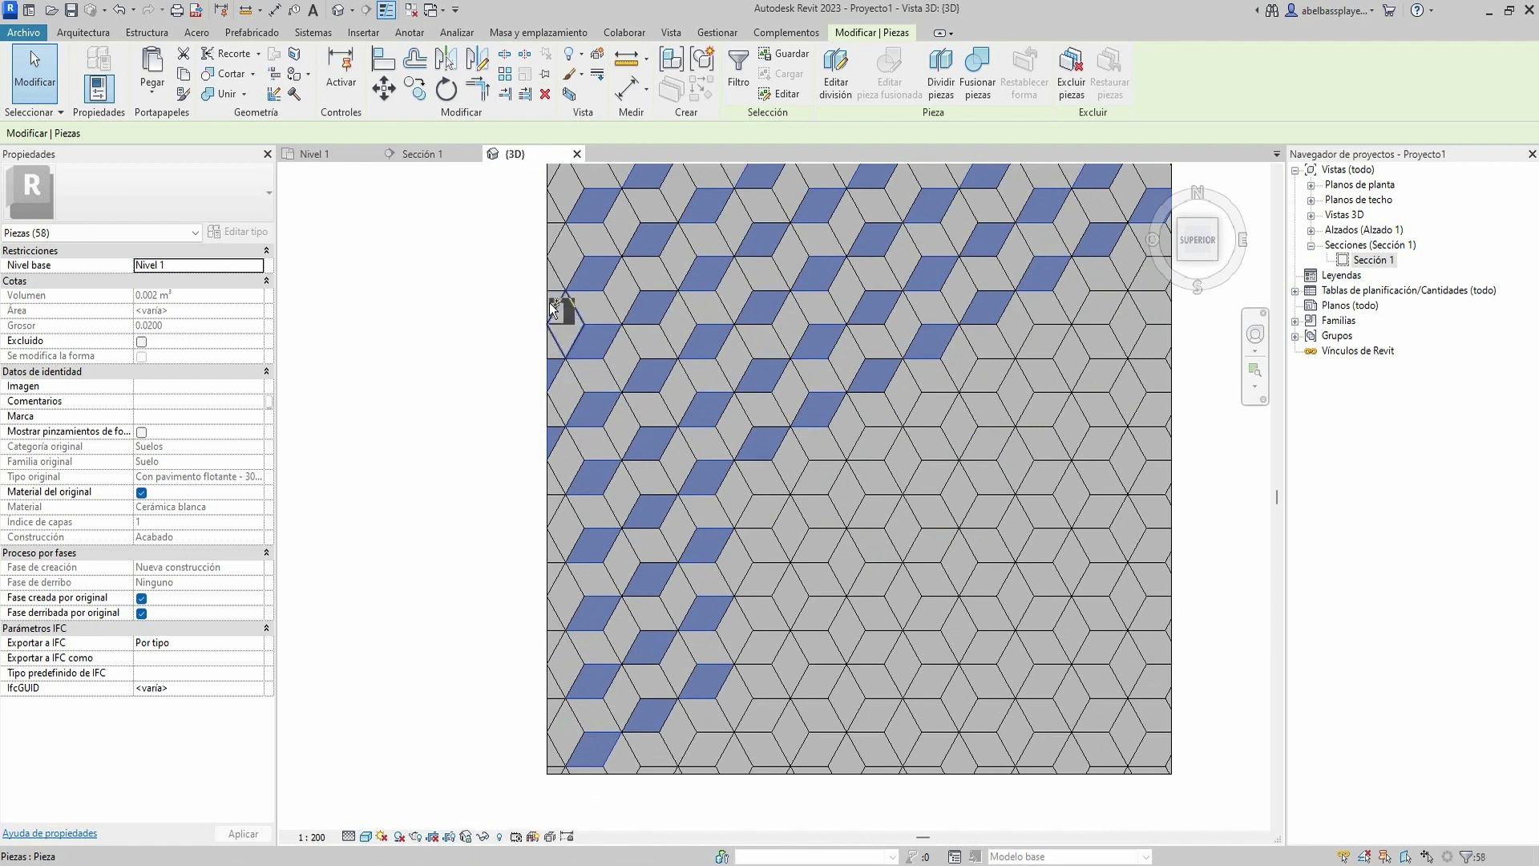
pyautogui.keyDown('ctrl'); pyautogui.click(553, 309); pyautogui.keyUp('ctrl')
pyautogui.moveTo(553, 309); pyautogui.dragTo(560, 345, button='middle')
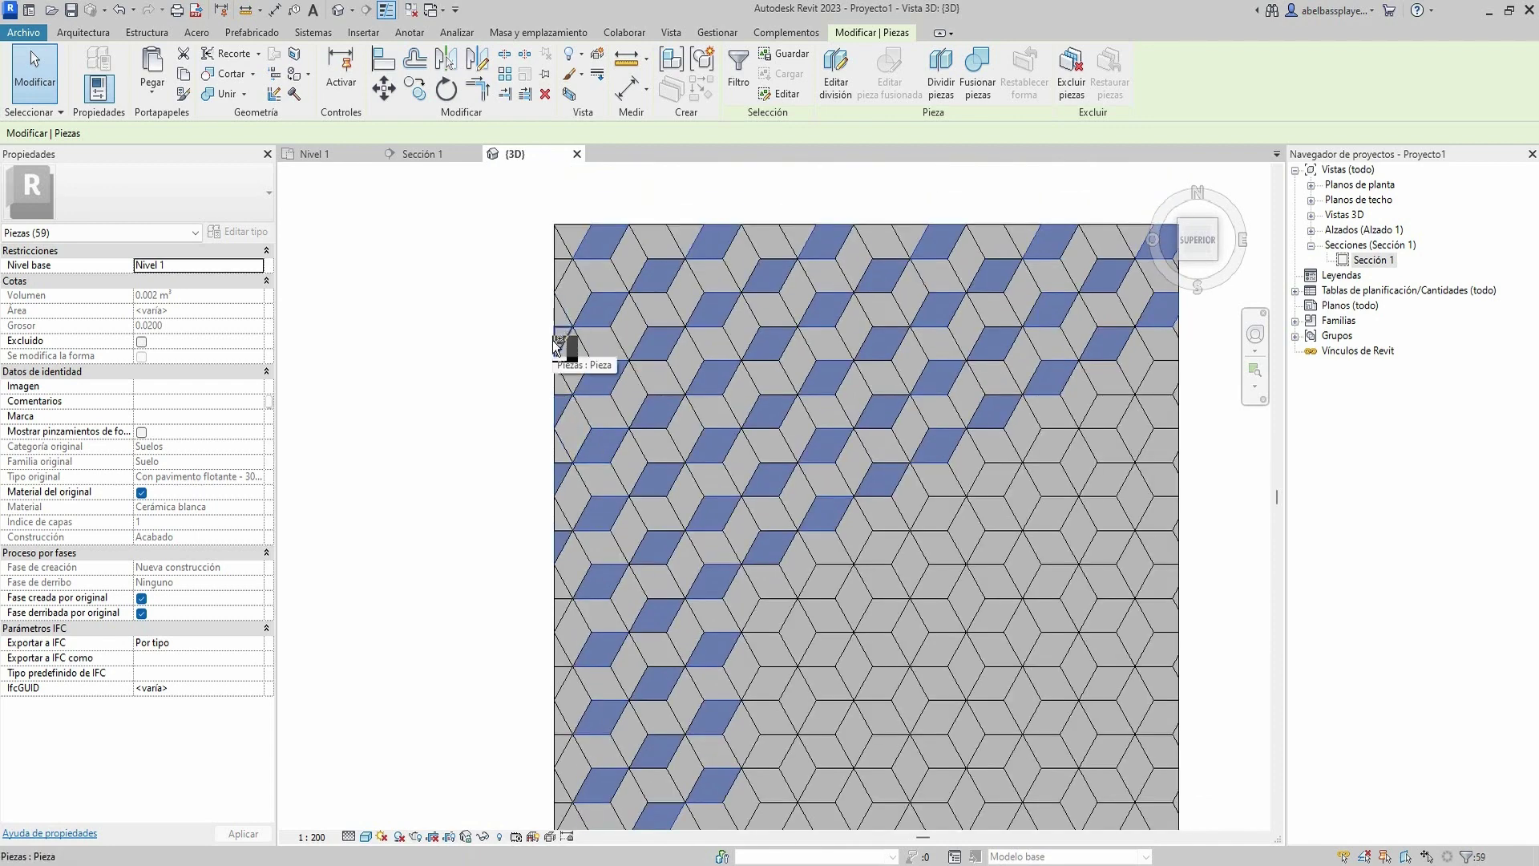
pyautogui.keyDown('ctrl'); pyautogui.click(560, 320); pyautogui.keyUp('ctrl')
pyautogui.keyDown('ctrl'); pyautogui.scroll(-4, 560, 320); pyautogui.keyUp('ctrl')
pyautogui.keyDown('ctrl'); pyautogui.click(560, 450); pyautogui.keyUp('ctrl')
pyautogui.keyDown('ctrl'); pyautogui.click(559, 521); pyautogui.keyUp('ctrl')
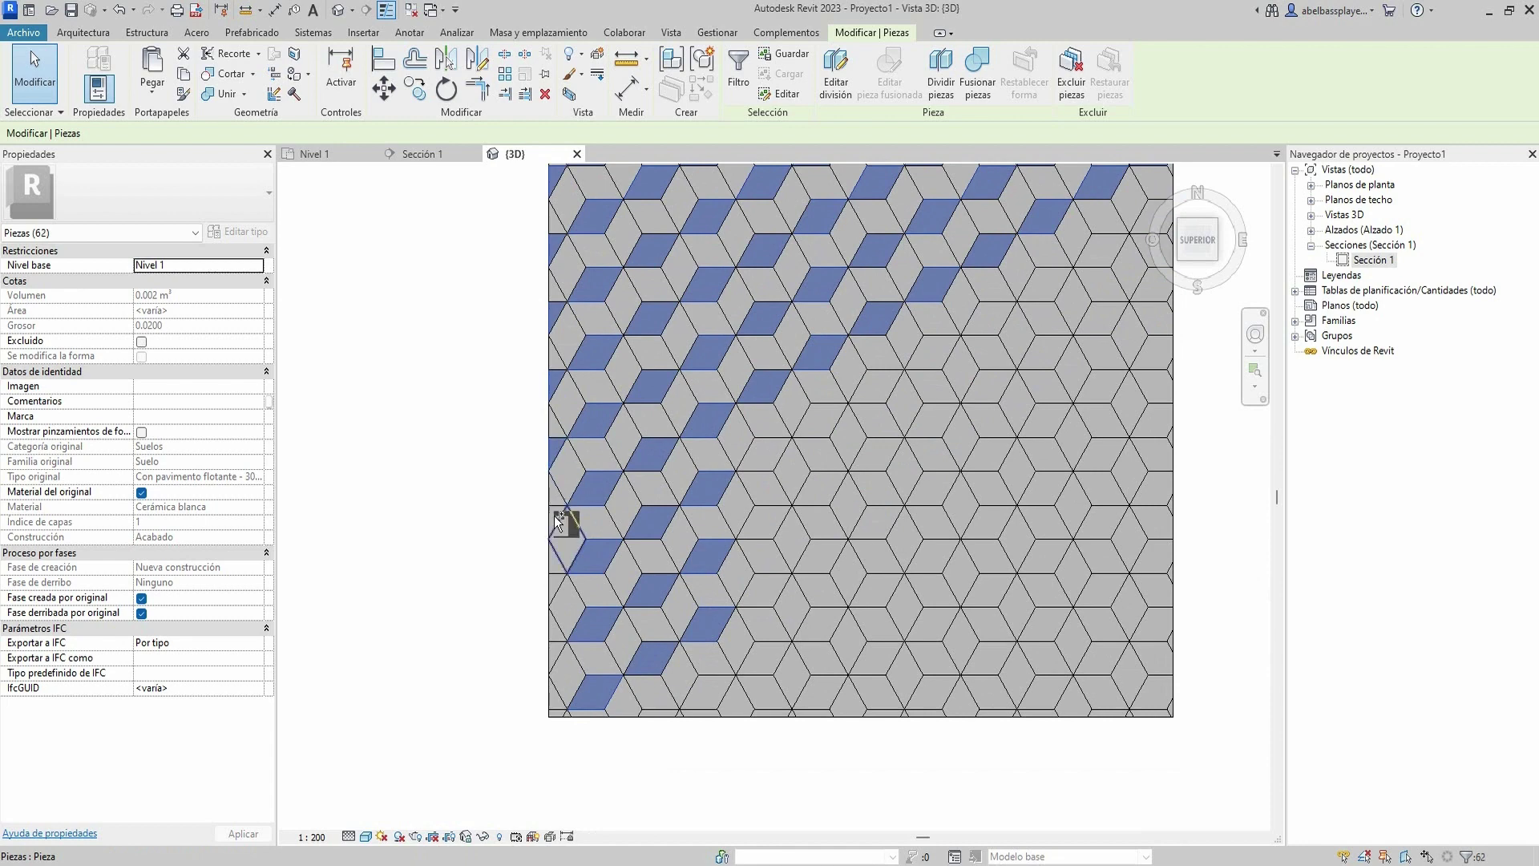
pyautogui.keyDown('ctrl'); pyautogui.click(556, 598); pyautogui.keyUp('ctrl')
pyautogui.keyDown('ctrl'); pyautogui.click(557, 625); pyautogui.keyUp('ctrl')
pyautogui.keyDown('ctrl'); pyautogui.click(556, 652); pyautogui.keyUp('ctrl')
pyautogui.moveTo(556, 653); pyautogui.dragTo(570, 716, button='middle')
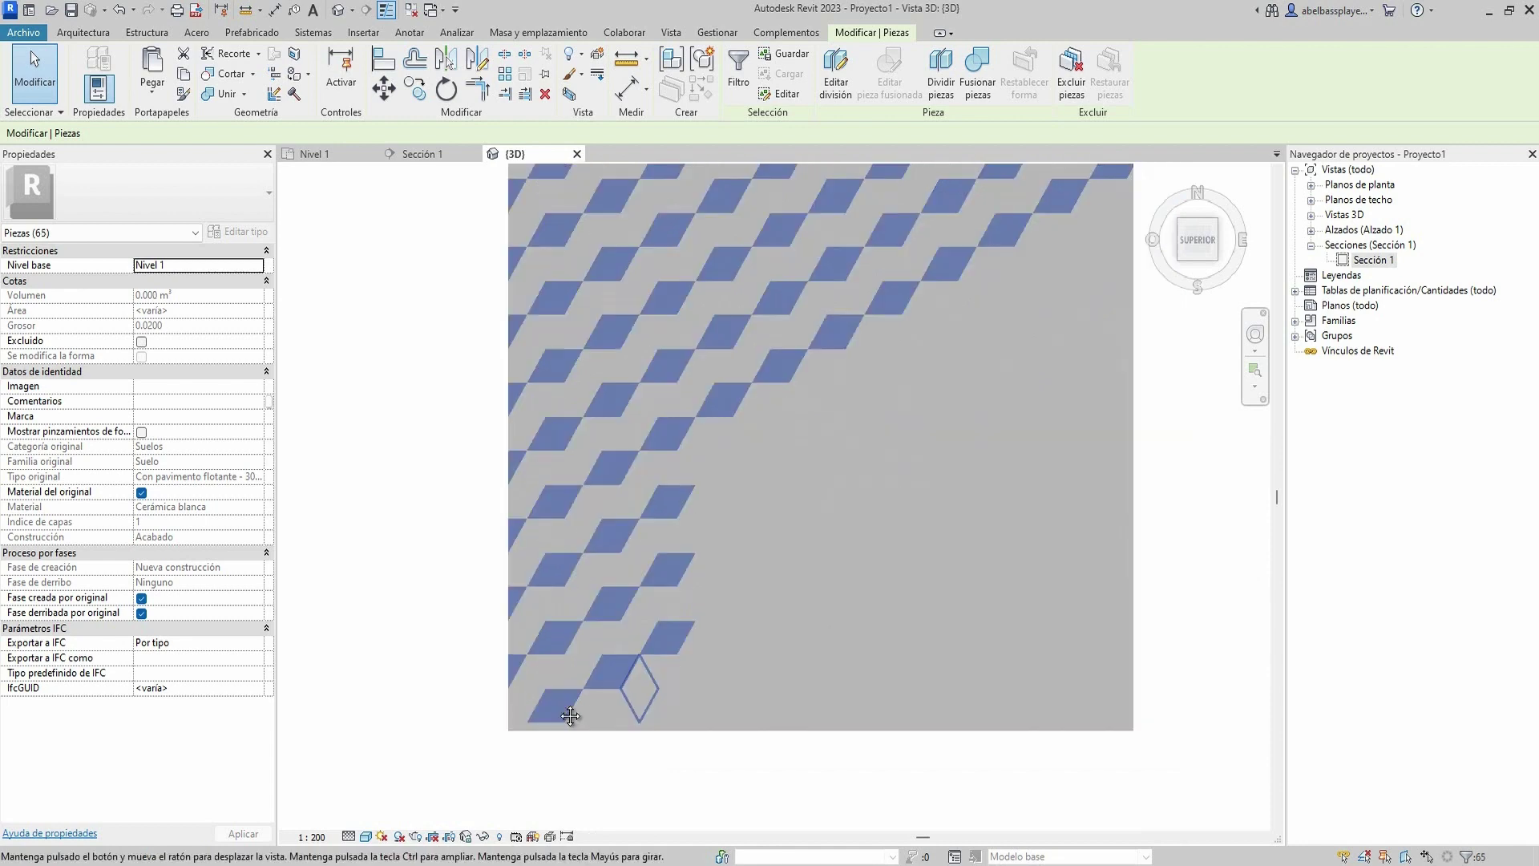
# - Add the same-orientation rhombi on the middle and upper diagonals to the selection
pyautogui.keyDown('ctrl'); pyautogui.click(636, 522); pyautogui.keyUp('ctrl')
pyautogui.keyDown('ctrl'); pyautogui.click(687, 491); pyautogui.keyUp('ctrl')
pyautogui.keyDown('ctrl'); pyautogui.click(742, 440); pyautogui.keyUp('ctrl')
pyautogui.keyDown('ctrl'); pyautogui.click(794, 409); pyautogui.keyUp('ctrl')
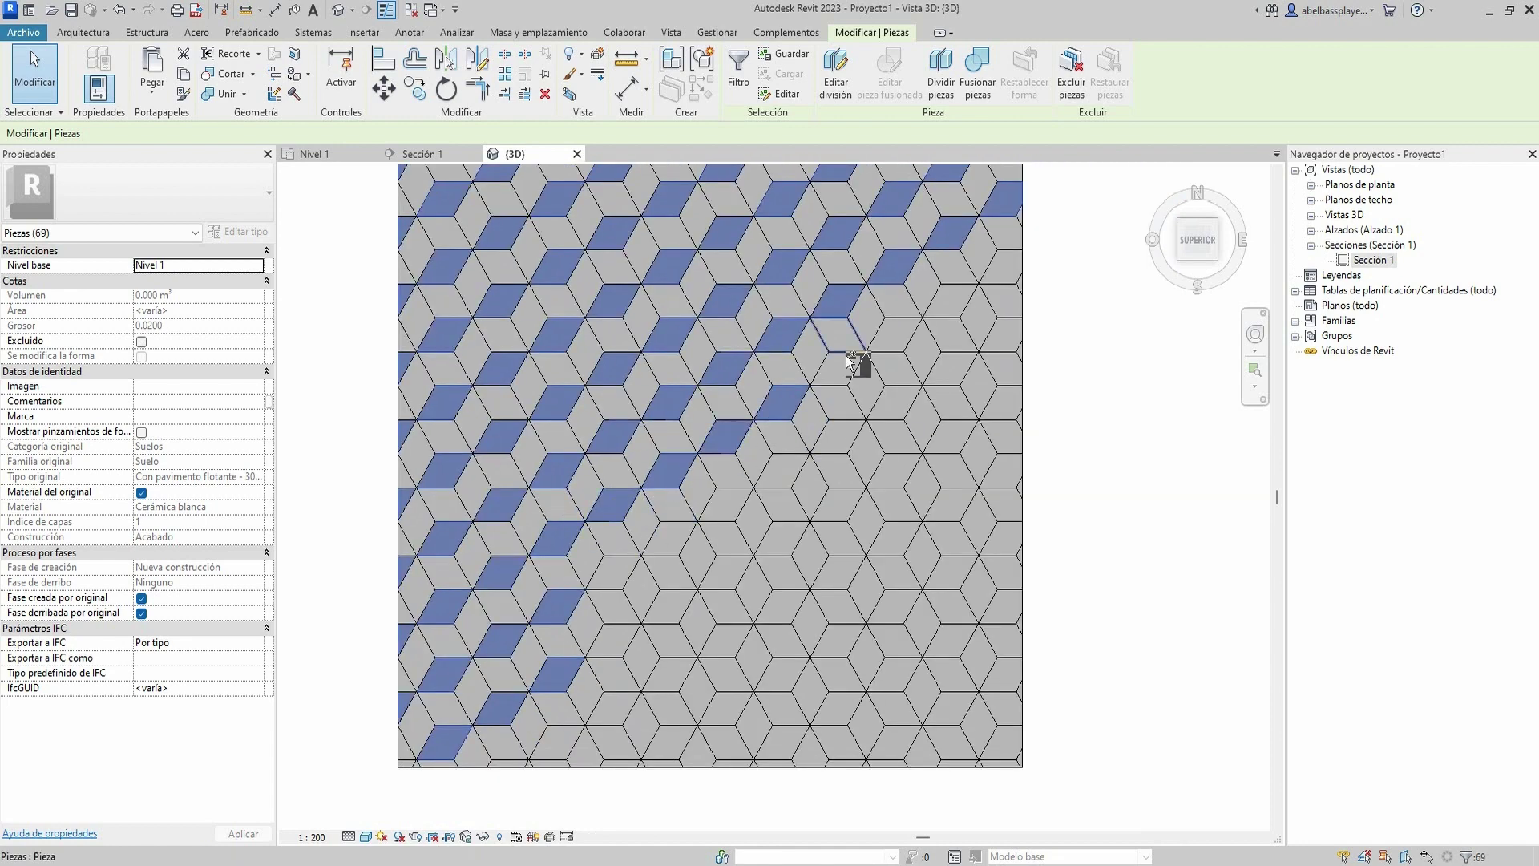
pyautogui.keyDown('ctrl'); pyautogui.click(837, 364); pyautogui.keyUp('ctrl')
pyautogui.keyDown('ctrl'); pyautogui.click(894, 333); pyautogui.keyUp('ctrl')
pyautogui.keyDown('ctrl'); pyautogui.click(950, 301); pyautogui.keyUp('ctrl')
pyautogui.keyDown('ctrl'); pyautogui.click(1002, 268); pyautogui.keyUp('ctrl')
pyautogui.keyDown('ctrl'); pyautogui.click(588, 561); pyautogui.keyUp('ctrl')
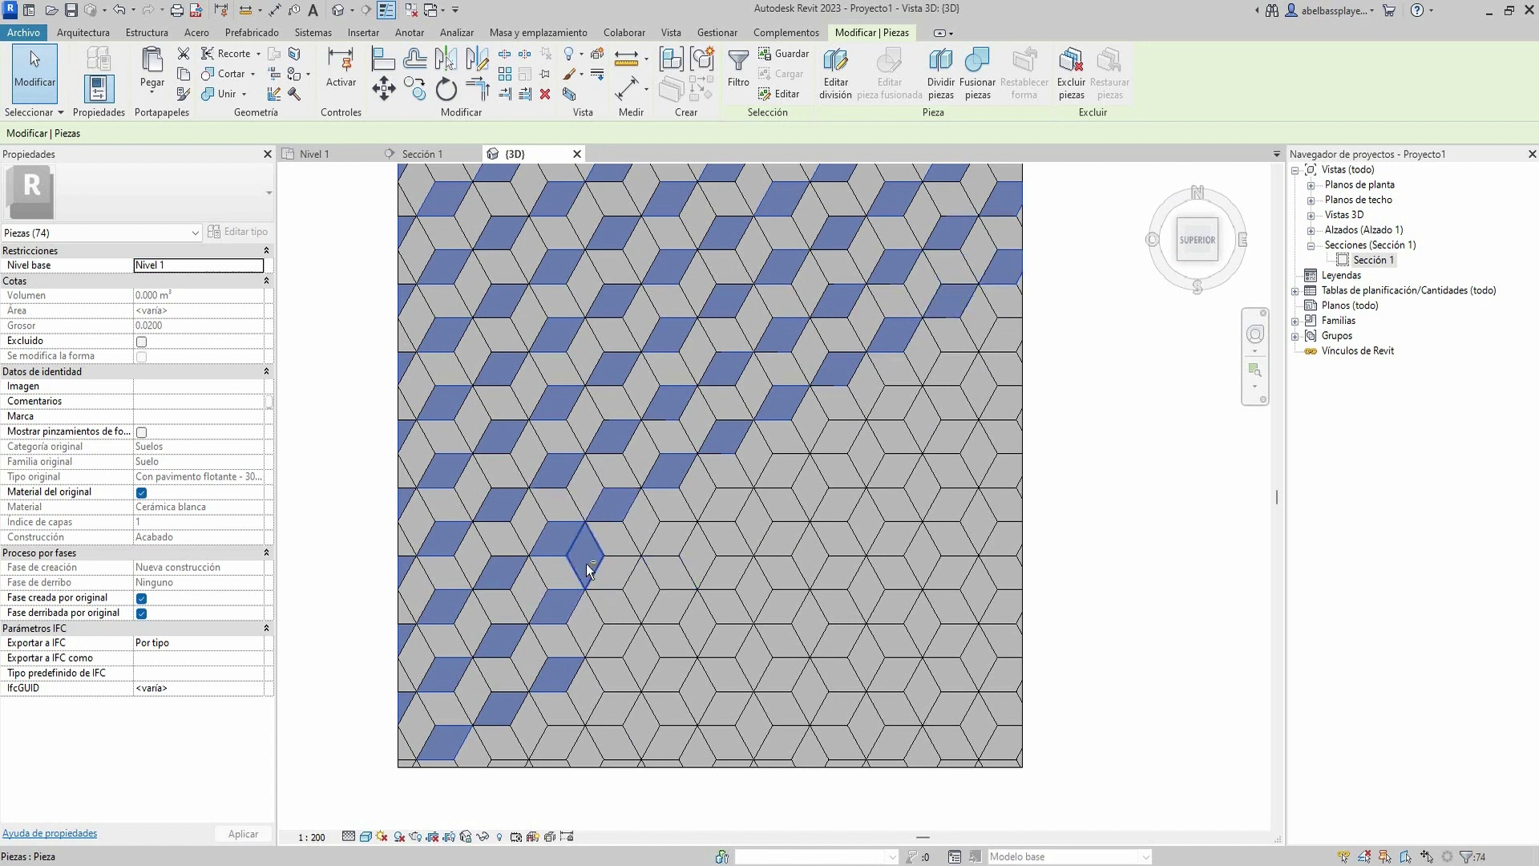
pyautogui.keyDown('ctrl'); pyautogui.click(669, 537); pyautogui.keyUp('ctrl')
pyautogui.keyDown('ctrl'); pyautogui.click(725, 503); pyautogui.keyUp('ctrl')
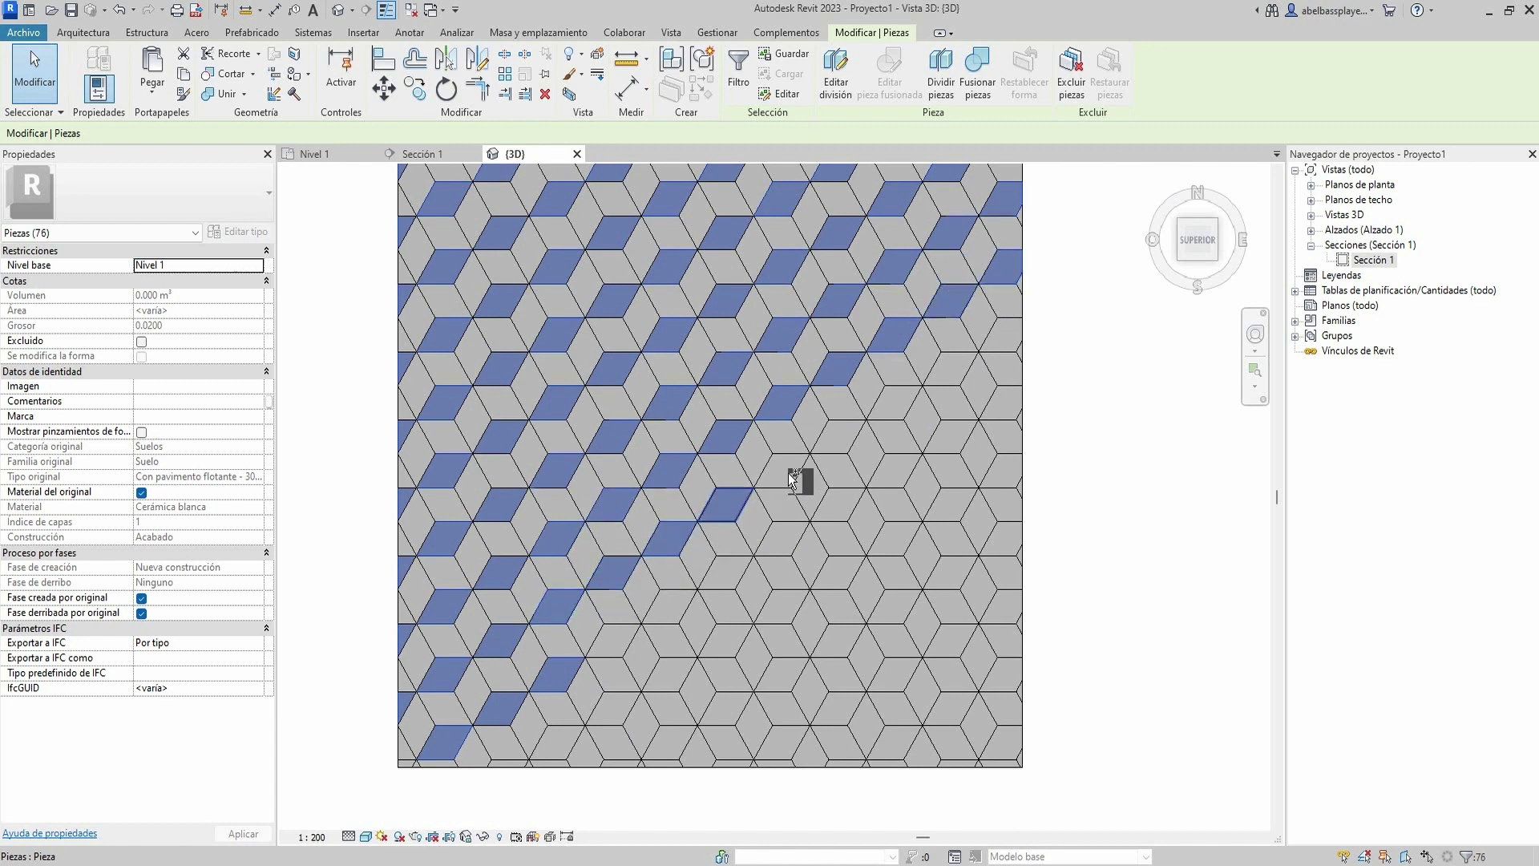
pyautogui.keyDown('ctrl'); pyautogui.click(781, 469); pyautogui.keyUp('ctrl')
pyautogui.keyDown('ctrl'); pyautogui.click(837, 437); pyautogui.keyUp('ctrl')
pyautogui.keyDown('ctrl'); pyautogui.click(894, 400); pyautogui.keyUp('ctrl')
pyautogui.keyDown('ctrl'); pyautogui.click(950, 367); pyautogui.keyUp('ctrl')
pyautogui.keyDown('ctrl'); pyautogui.click(1002, 332); pyautogui.keyUp('ctrl')
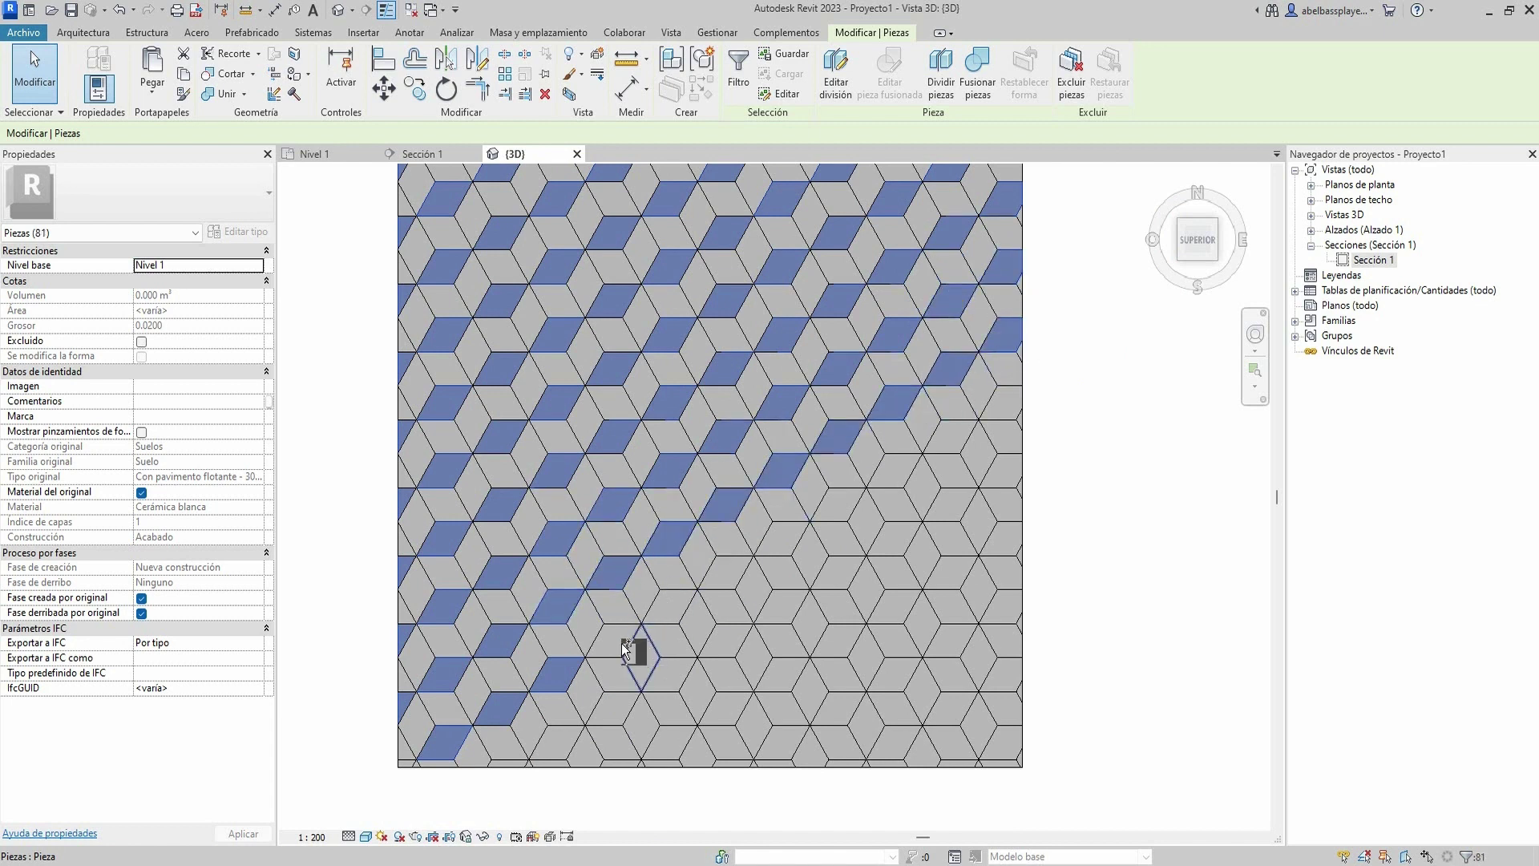
pyautogui.keyDown('ctrl'); pyautogui.click(613, 641); pyautogui.keyUp('ctrl')
pyautogui.keyDown('ctrl'); pyautogui.click(670, 605); pyautogui.keyUp('ctrl')
pyautogui.keyDown('ctrl'); pyautogui.click(726, 573); pyautogui.keyUp('ctrl')
pyautogui.keyDown('ctrl'); pyautogui.click(782, 537); pyautogui.keyUp('ctrl')
pyautogui.keyDown('ctrl'); pyautogui.click(837, 503); pyautogui.keyUp('ctrl')
pyautogui.keyDown('ctrl'); pyautogui.click(893, 469); pyautogui.keyUp('ctrl')
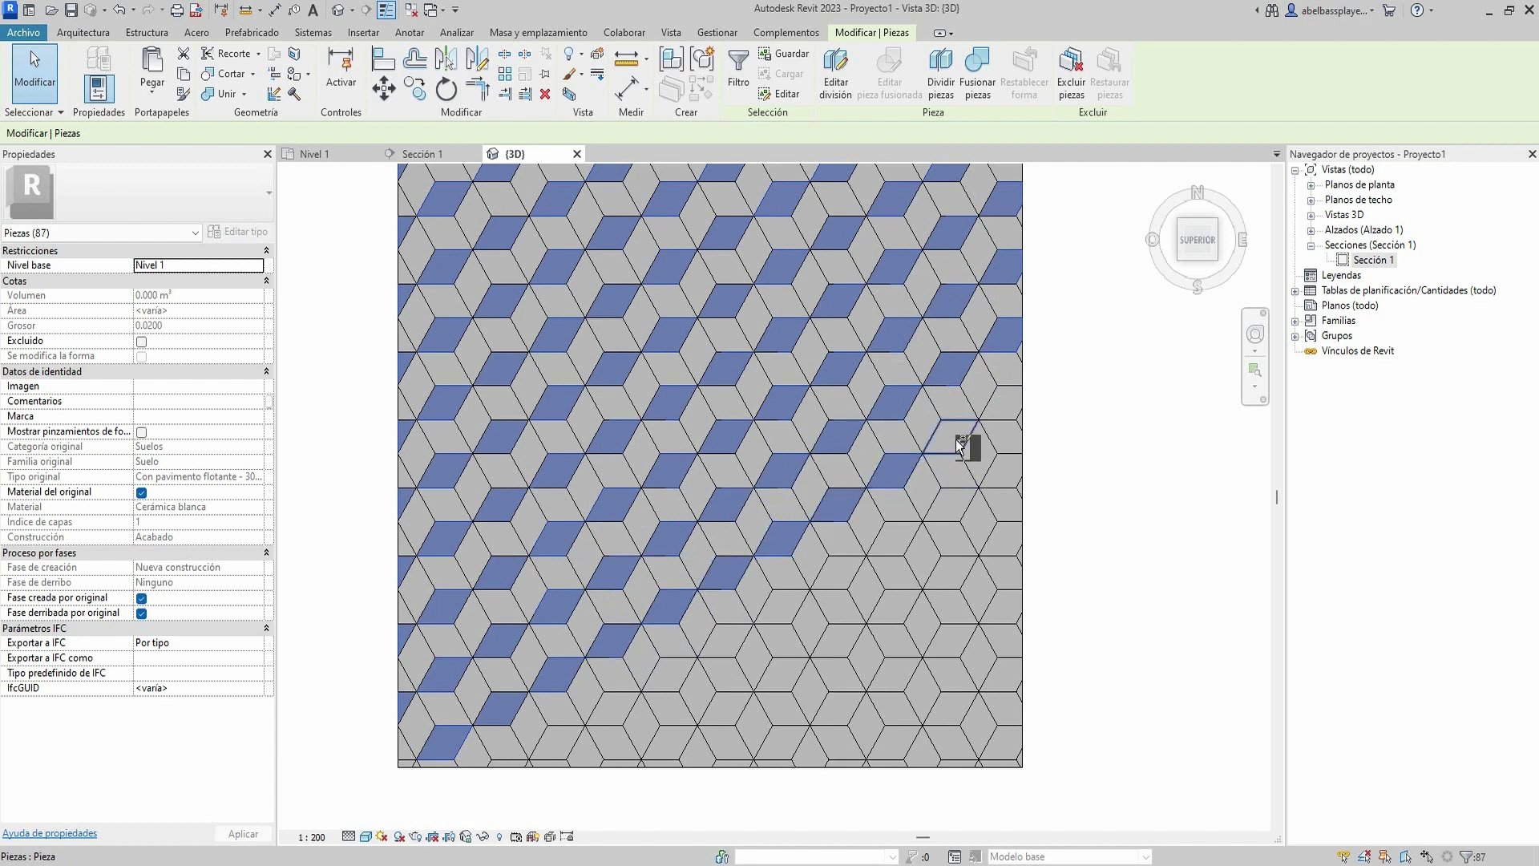
pyautogui.keyDown('ctrl'); pyautogui.click(961, 445); pyautogui.keyUp('ctrl')
pyautogui.keyDown('ctrl'); pyautogui.click(1002, 405); pyautogui.keyUp('ctrl')
# - Add the lower and lower-right diagonal rhombi, reaching 117 selected floor pieces
pyautogui.keyDown('ctrl'); pyautogui.click(556, 742); pyautogui.keyUp('ctrl')
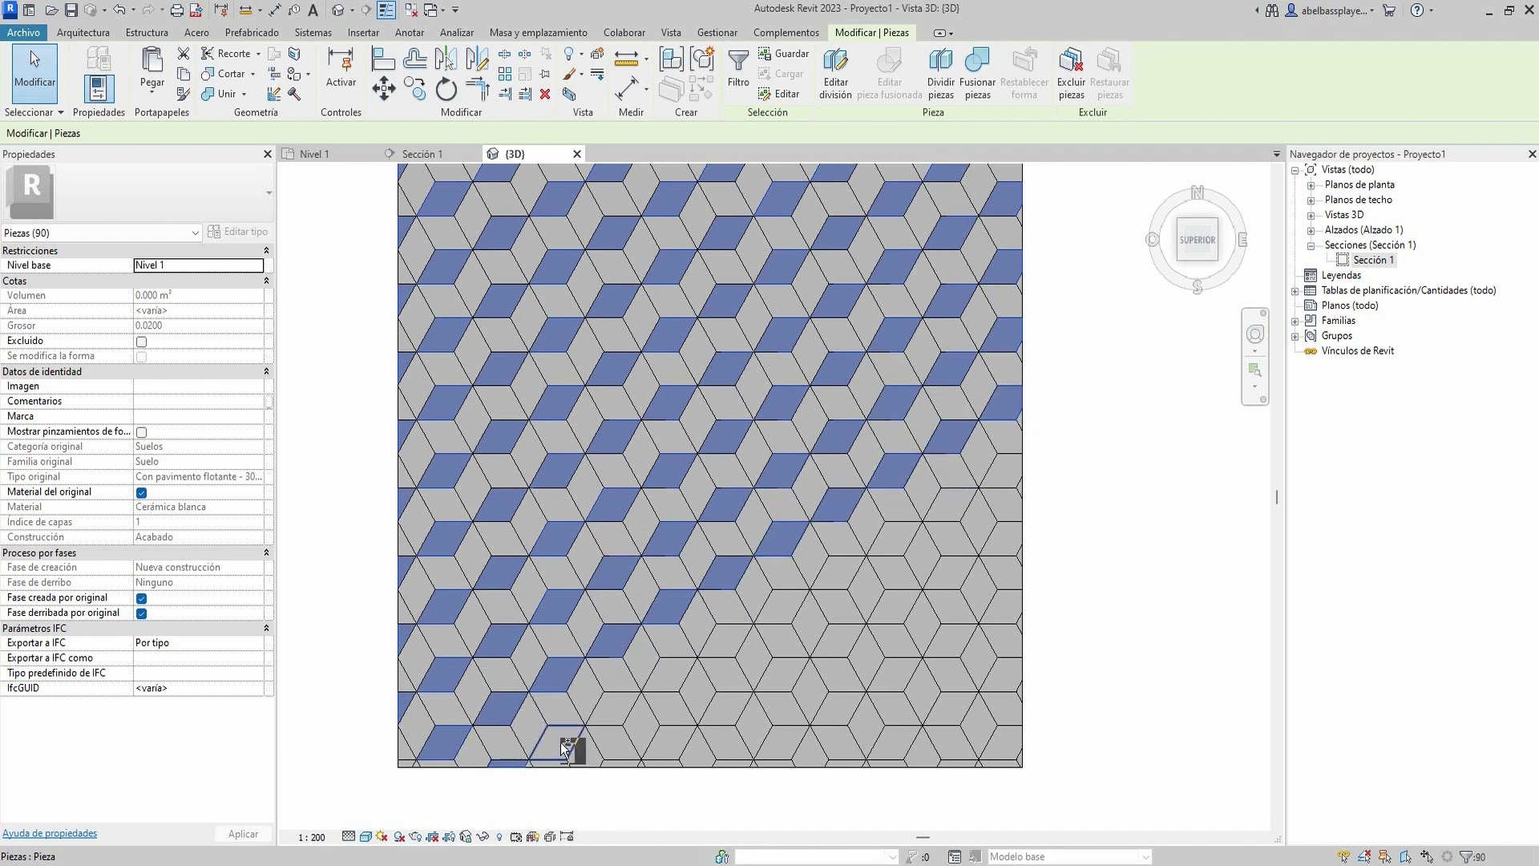
pyautogui.keyDown('ctrl'); pyautogui.click(613, 709); pyautogui.keyUp('ctrl')
pyautogui.keyDown('ctrl'); pyautogui.click(669, 675); pyautogui.keyUp('ctrl')
pyautogui.keyDown('ctrl'); pyautogui.click(725, 641); pyautogui.keyUp('ctrl')
pyautogui.keyDown('ctrl'); pyautogui.click(782, 607); pyautogui.keyUp('ctrl')
pyautogui.keyDown('ctrl'); pyautogui.click(837, 573); pyautogui.keyUp('ctrl')
pyautogui.keyDown('ctrl'); pyautogui.click(894, 533); pyautogui.keyUp('ctrl')
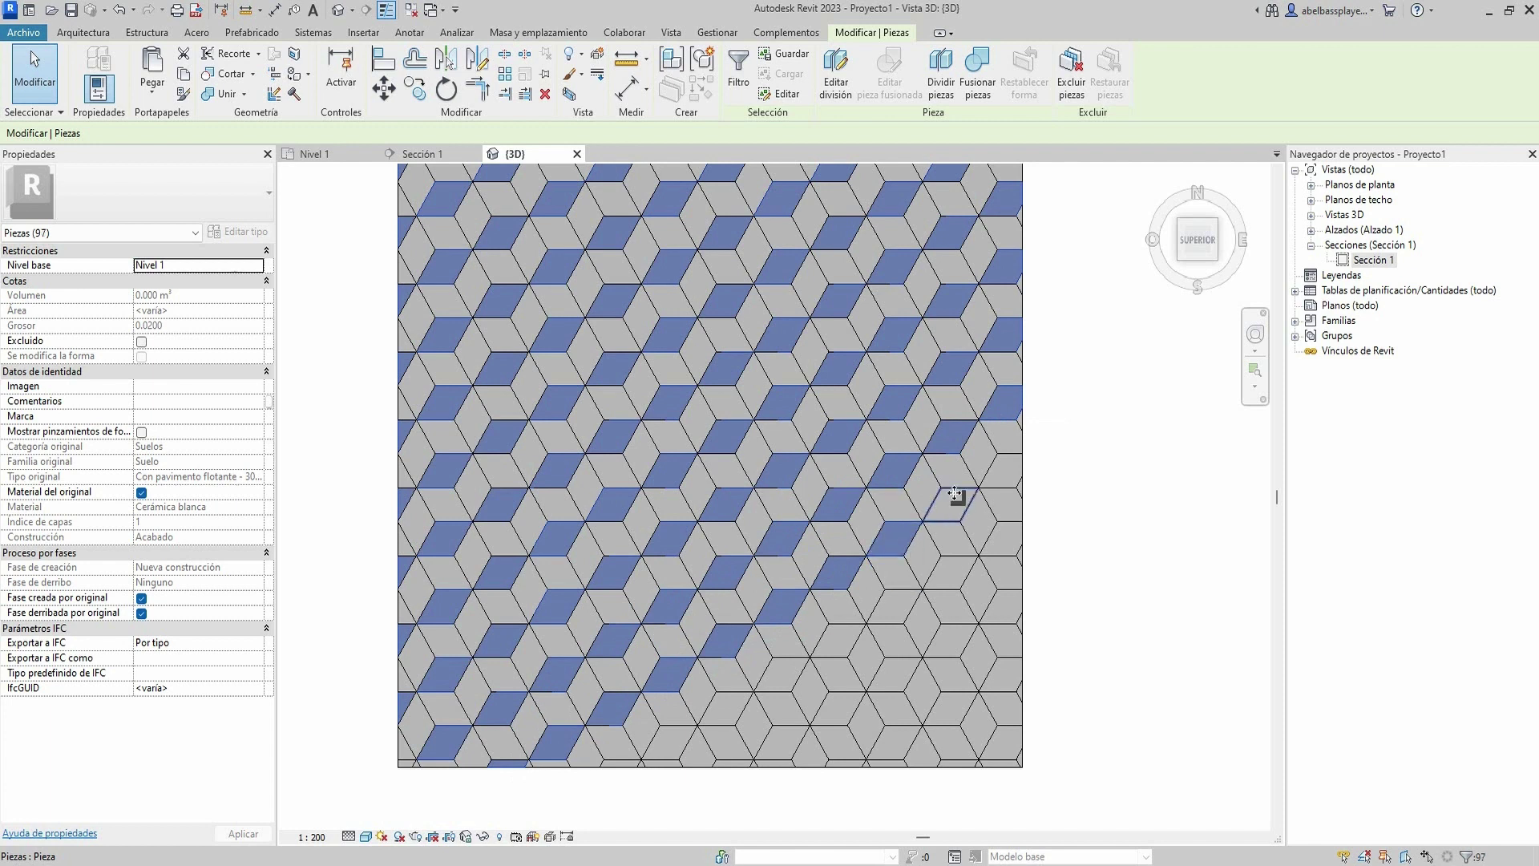
pyautogui.keyDown('ctrl'); pyautogui.click(950, 501); pyautogui.keyUp('ctrl')
pyautogui.keyDown('ctrl'); pyautogui.click(1002, 469); pyautogui.keyUp('ctrl')
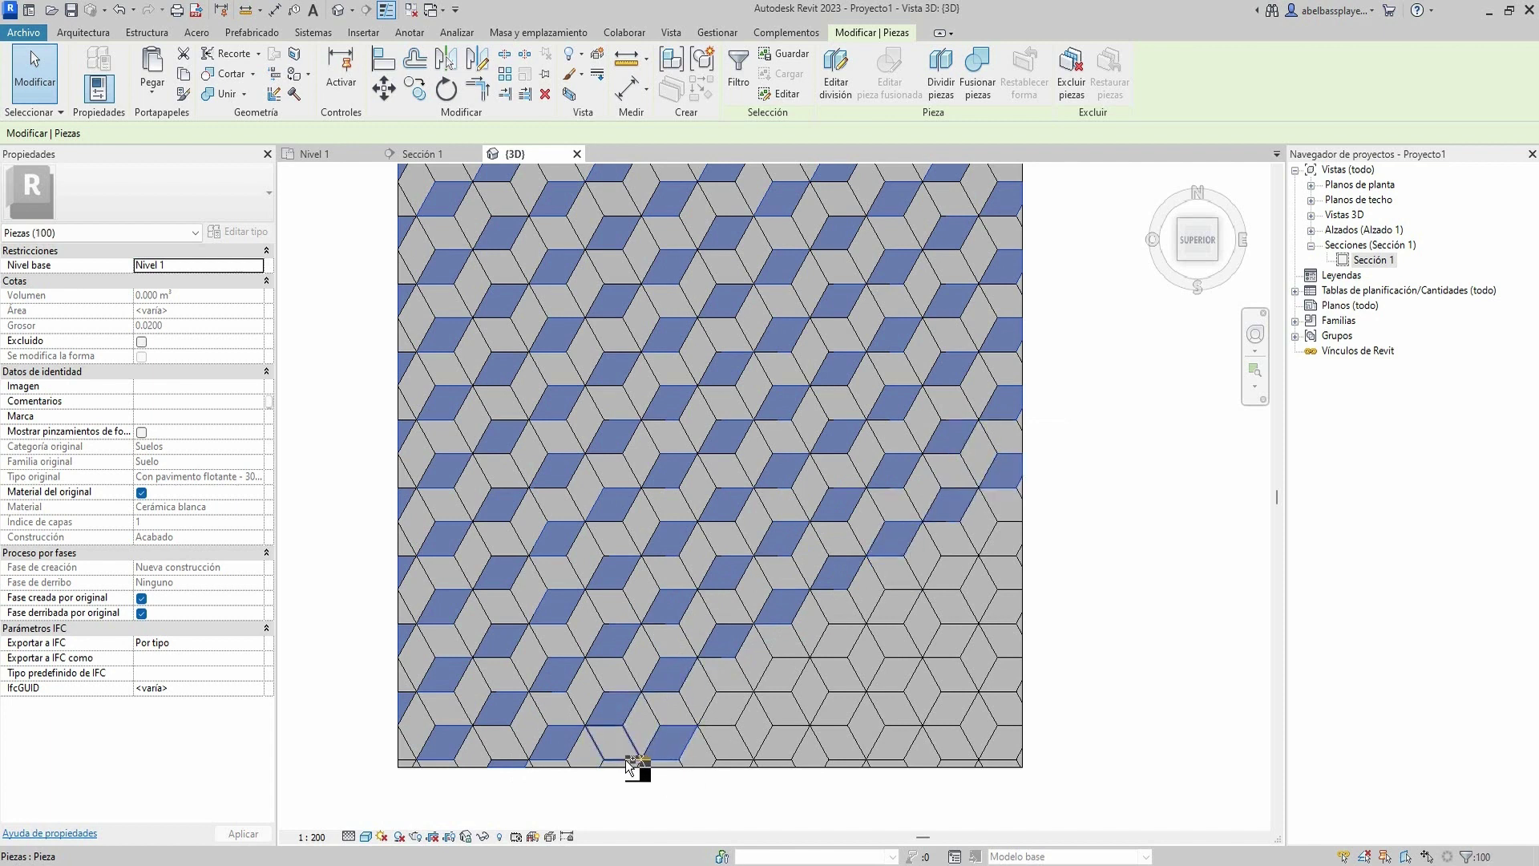
pyautogui.keyDown('ctrl'); pyautogui.click(725, 709); pyautogui.keyUp('ctrl')
pyautogui.keyDown('ctrl'); pyautogui.click(781, 675); pyautogui.keyUp('ctrl')
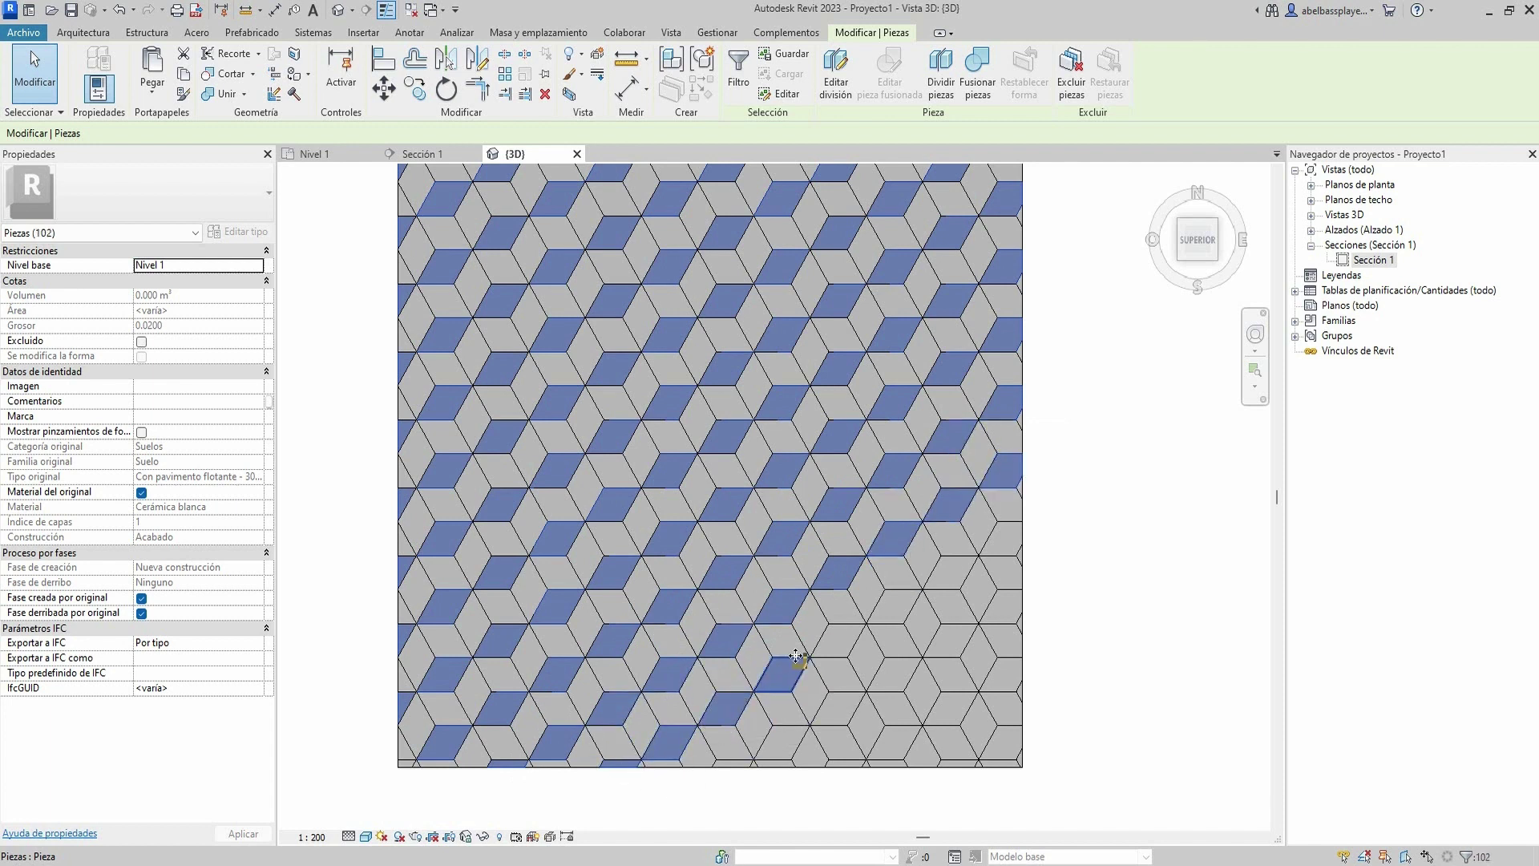
pyautogui.keyDown('ctrl'); pyautogui.click(838, 641); pyautogui.keyUp('ctrl')
pyautogui.keyDown('ctrl'); pyautogui.click(894, 607); pyautogui.keyUp('ctrl')
pyautogui.keyDown('ctrl'); pyautogui.click(950, 573); pyautogui.keyUp('ctrl')
pyautogui.keyDown('ctrl'); pyautogui.click(1002, 539); pyautogui.keyUp('ctrl')
pyautogui.keyDown('ctrl'); pyautogui.click(748, 760); pyautogui.keyUp('ctrl')
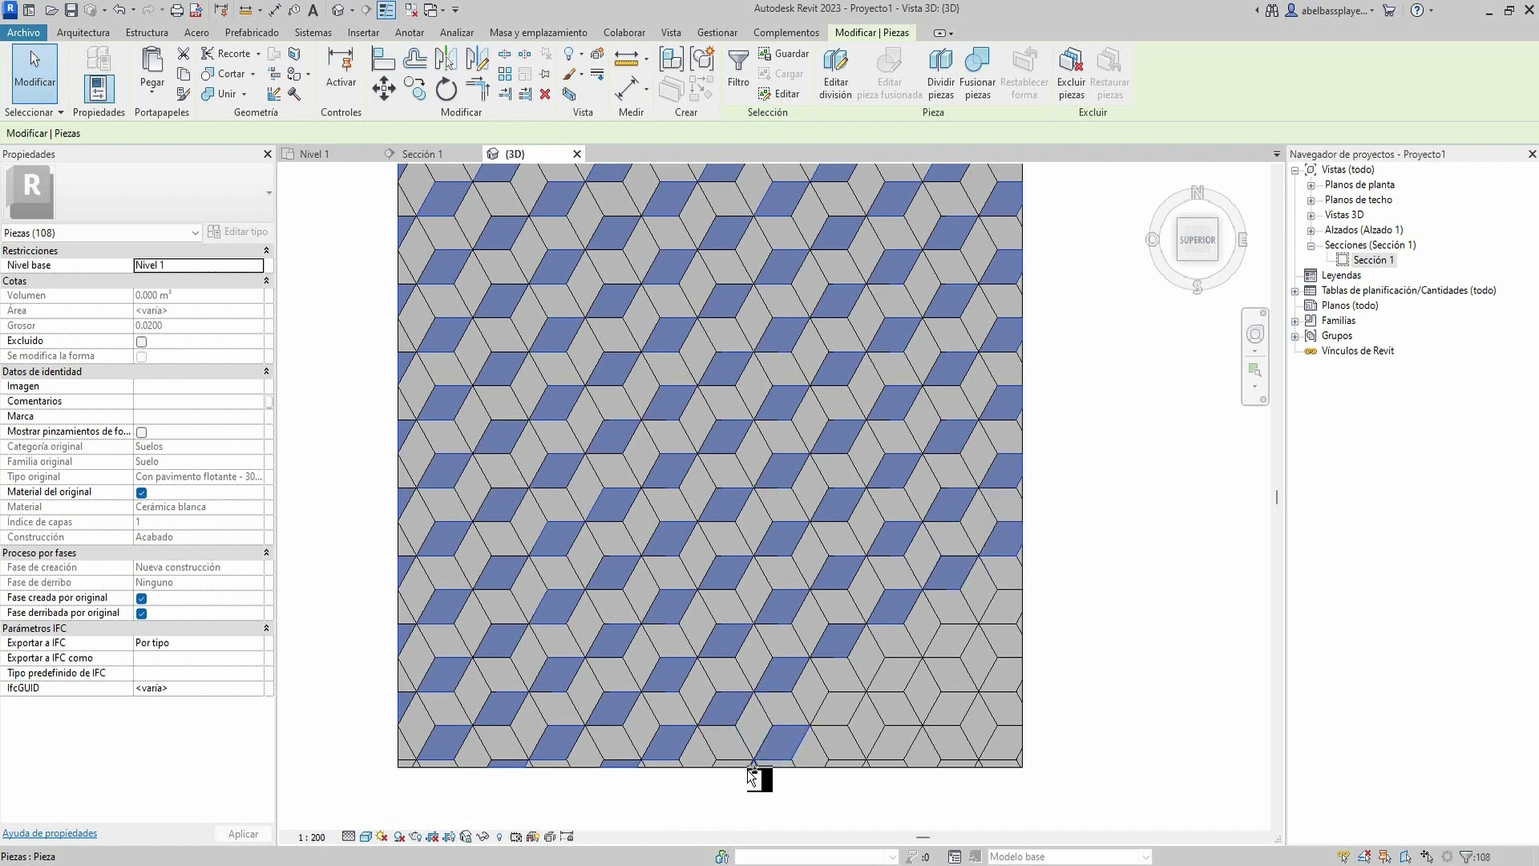
pyautogui.keyDown('ctrl'); pyautogui.click(771, 742); pyautogui.keyUp('ctrl')
pyautogui.keyDown('ctrl'); pyautogui.click(834, 709); pyautogui.keyUp('ctrl')
pyautogui.keyDown('ctrl'); pyautogui.click(896, 673); pyautogui.keyUp('ctrl')
pyautogui.keyDown('ctrl'); pyautogui.click(951, 639); pyautogui.keyUp('ctrl')
pyautogui.keyDown('ctrl'); pyautogui.click(1002, 605); pyautogui.keyUp('ctrl')
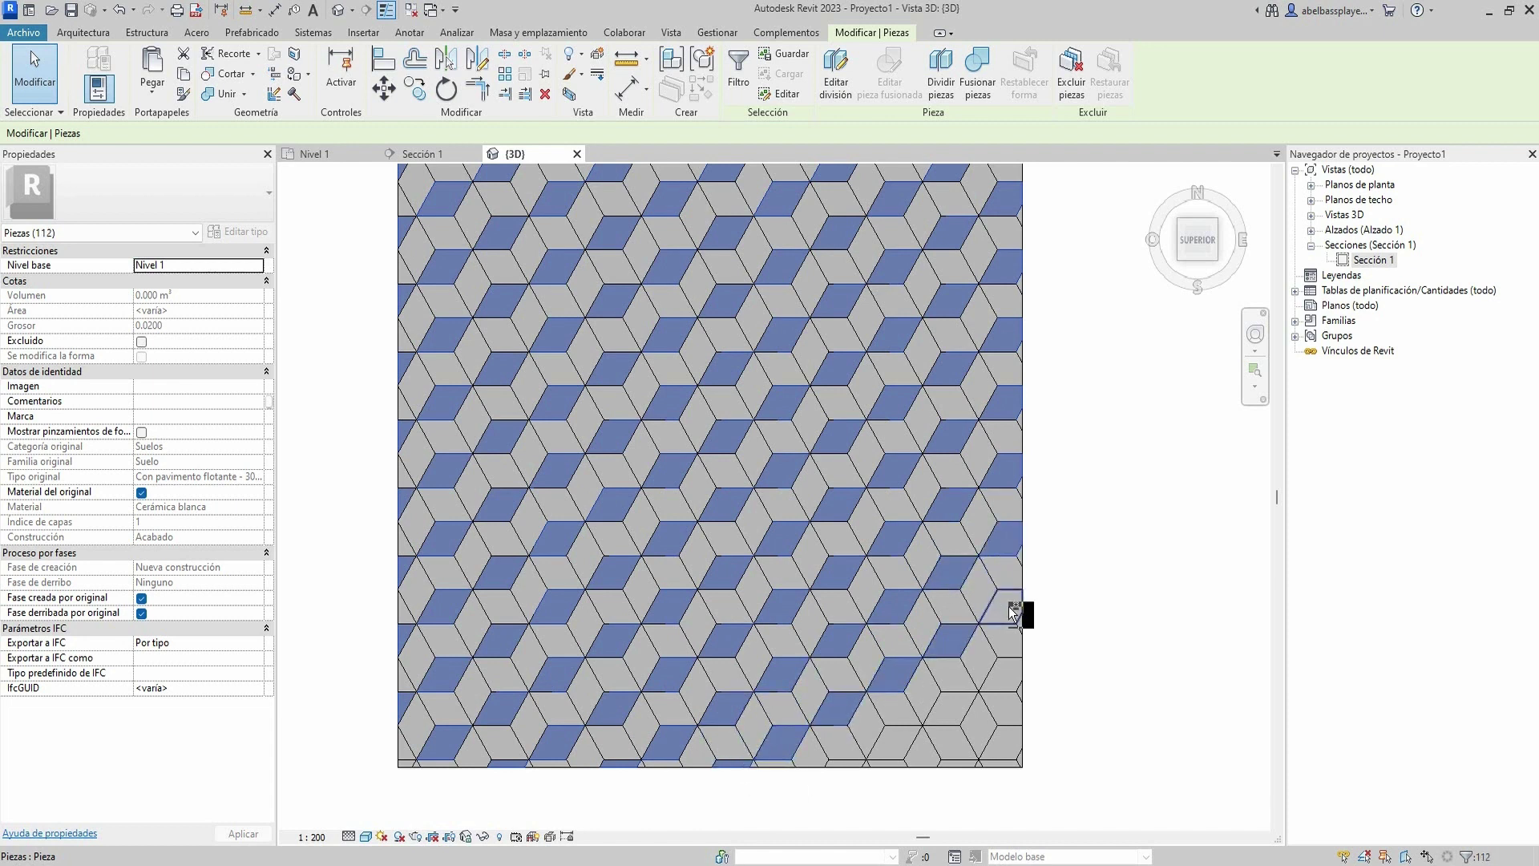
pyautogui.keyDown('ctrl'); pyautogui.click(896, 742); pyautogui.keyUp('ctrl')
pyautogui.keyDown('ctrl'); pyautogui.click(952, 708); pyautogui.keyUp('ctrl')
pyautogui.keyDown('ctrl'); pyautogui.click(1002, 673); pyautogui.keyUp('ctrl')
# - Add the last rhombi, completing the selection of 119 pieces
pyautogui.keyDown('ctrl'); pyautogui.click(838, 742); pyautogui.keyUp('ctrl')
pyautogui.keyDown('ctrl'); pyautogui.click(954, 762); pyautogui.keyUp('ctrl')
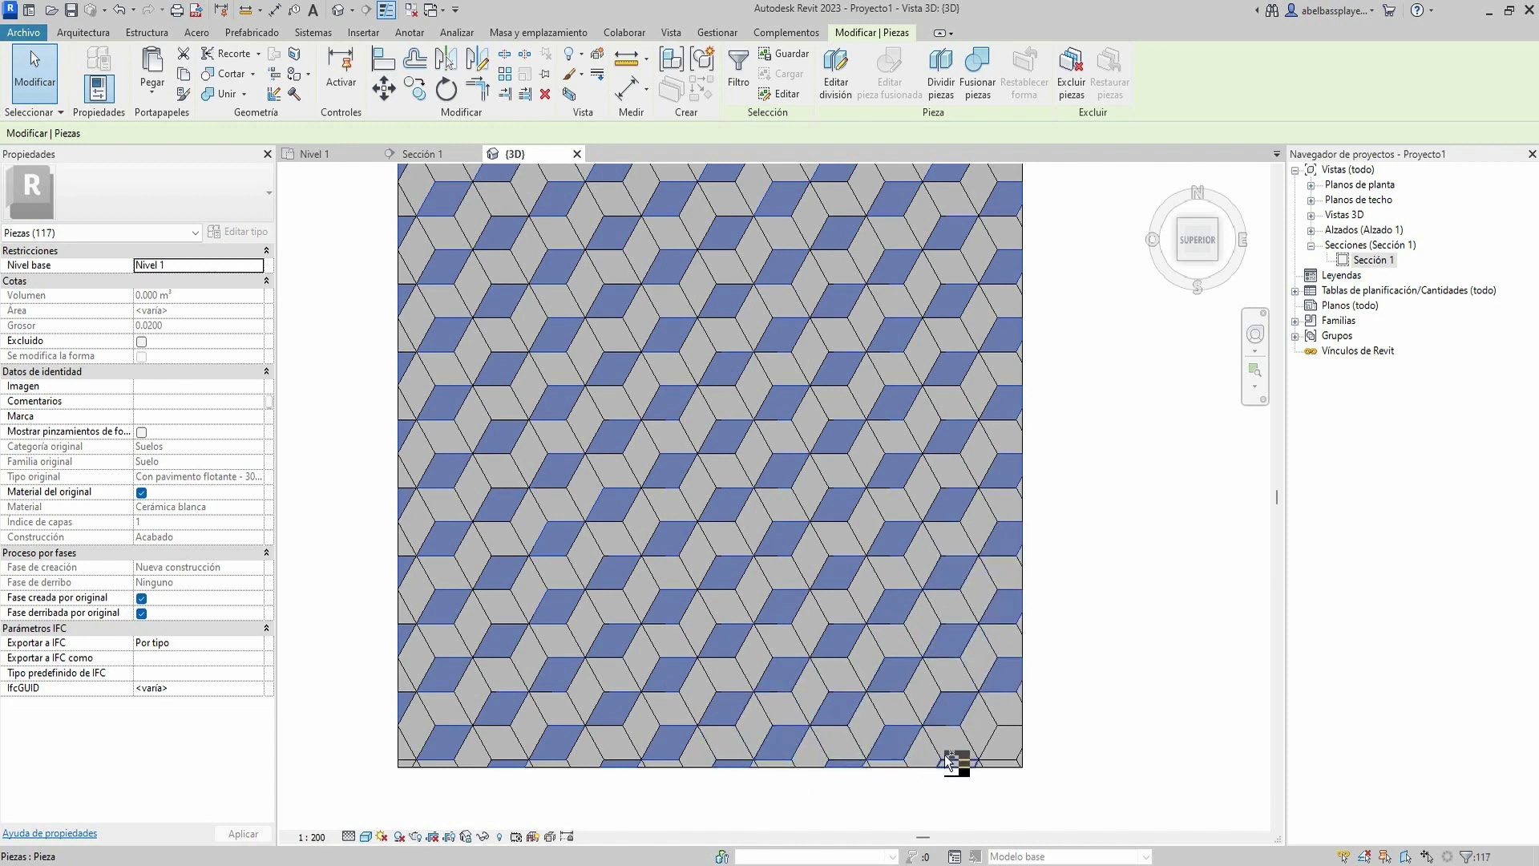
pyautogui.keyDown('ctrl'); pyautogui.click(1006, 757); pyautogui.keyUp('ctrl')
# - Stop the pieces inheriting the original material and open their material browser
pyautogui.scroll(-2, 826, 733)
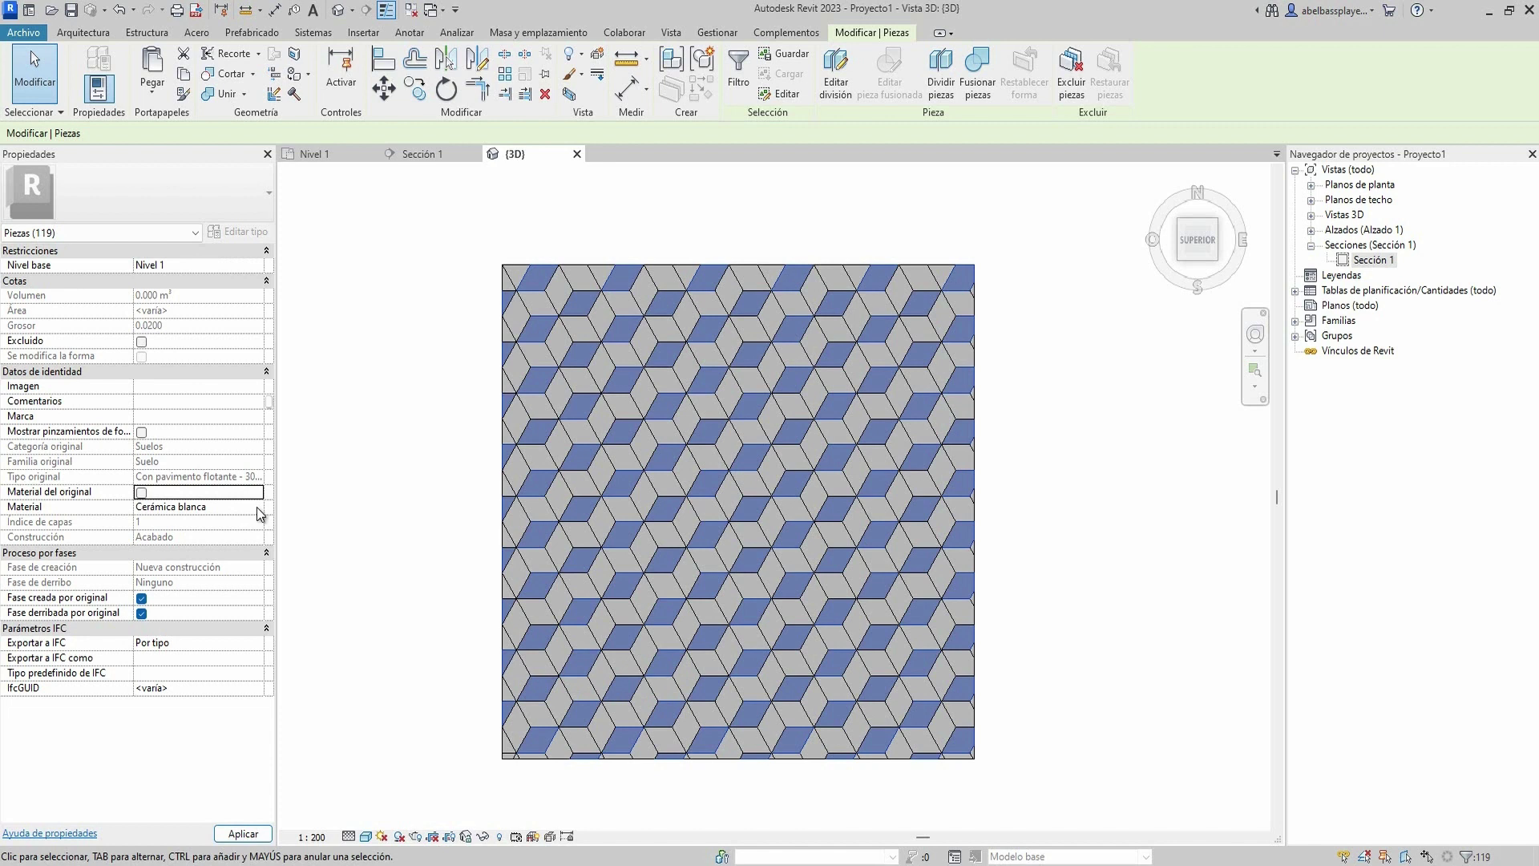
pyautogui.click(367, 836)
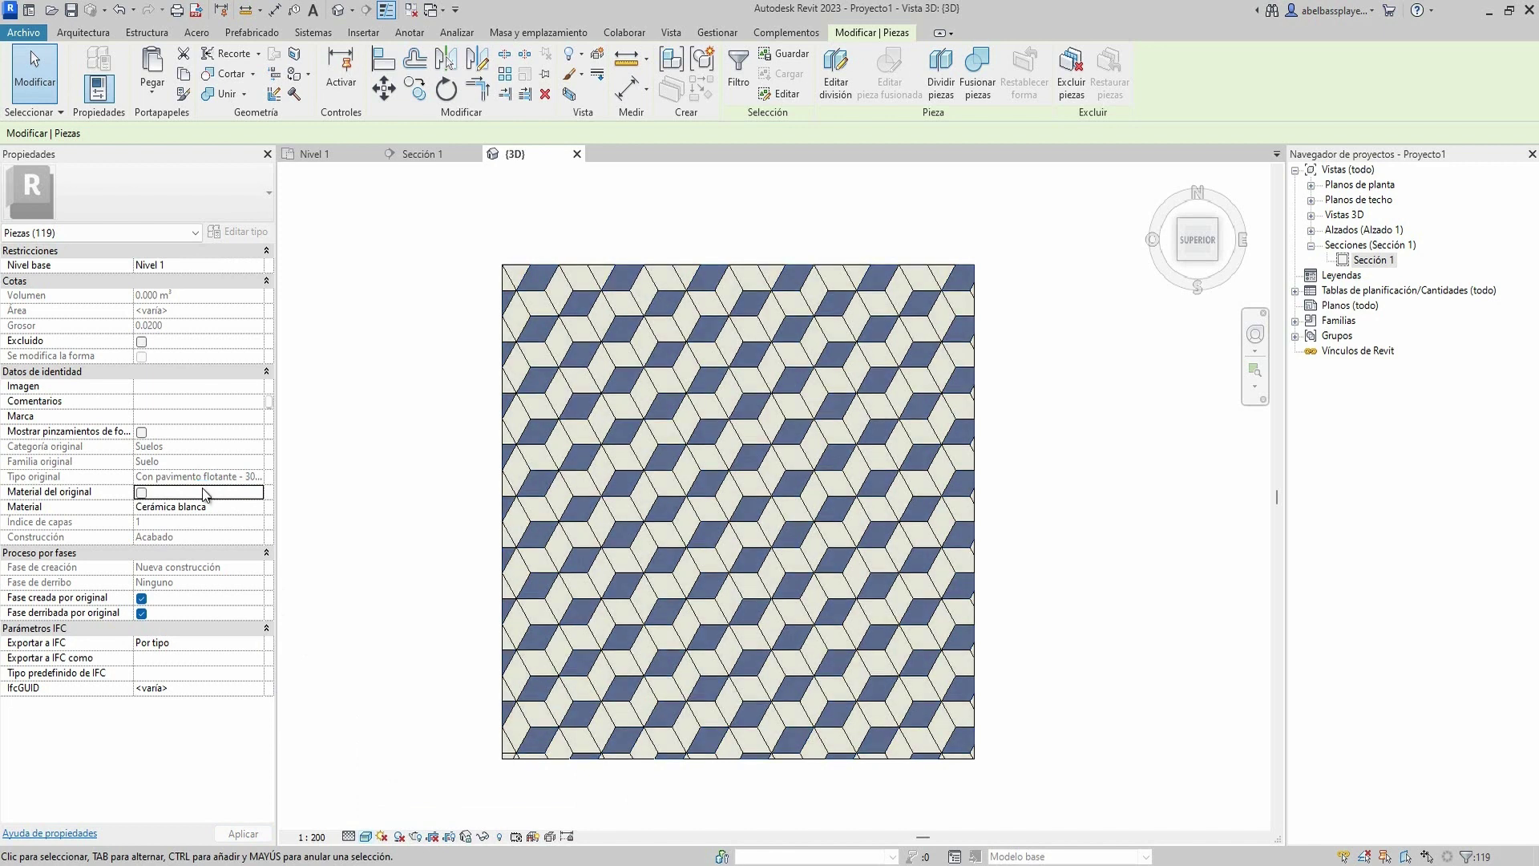
pyautogui.click(257, 511)
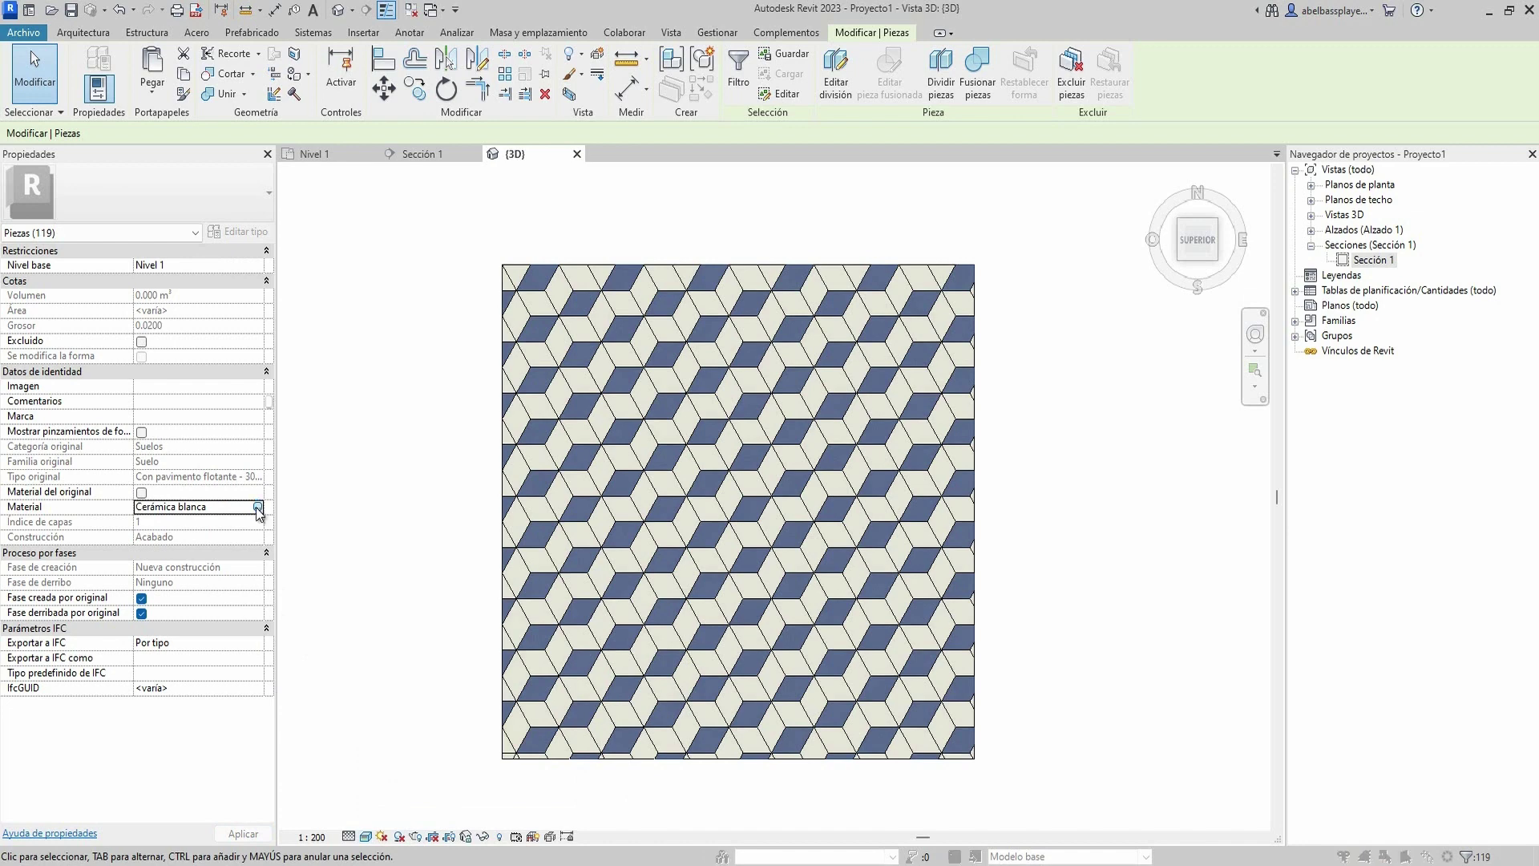
pyautogui.click(257, 508)
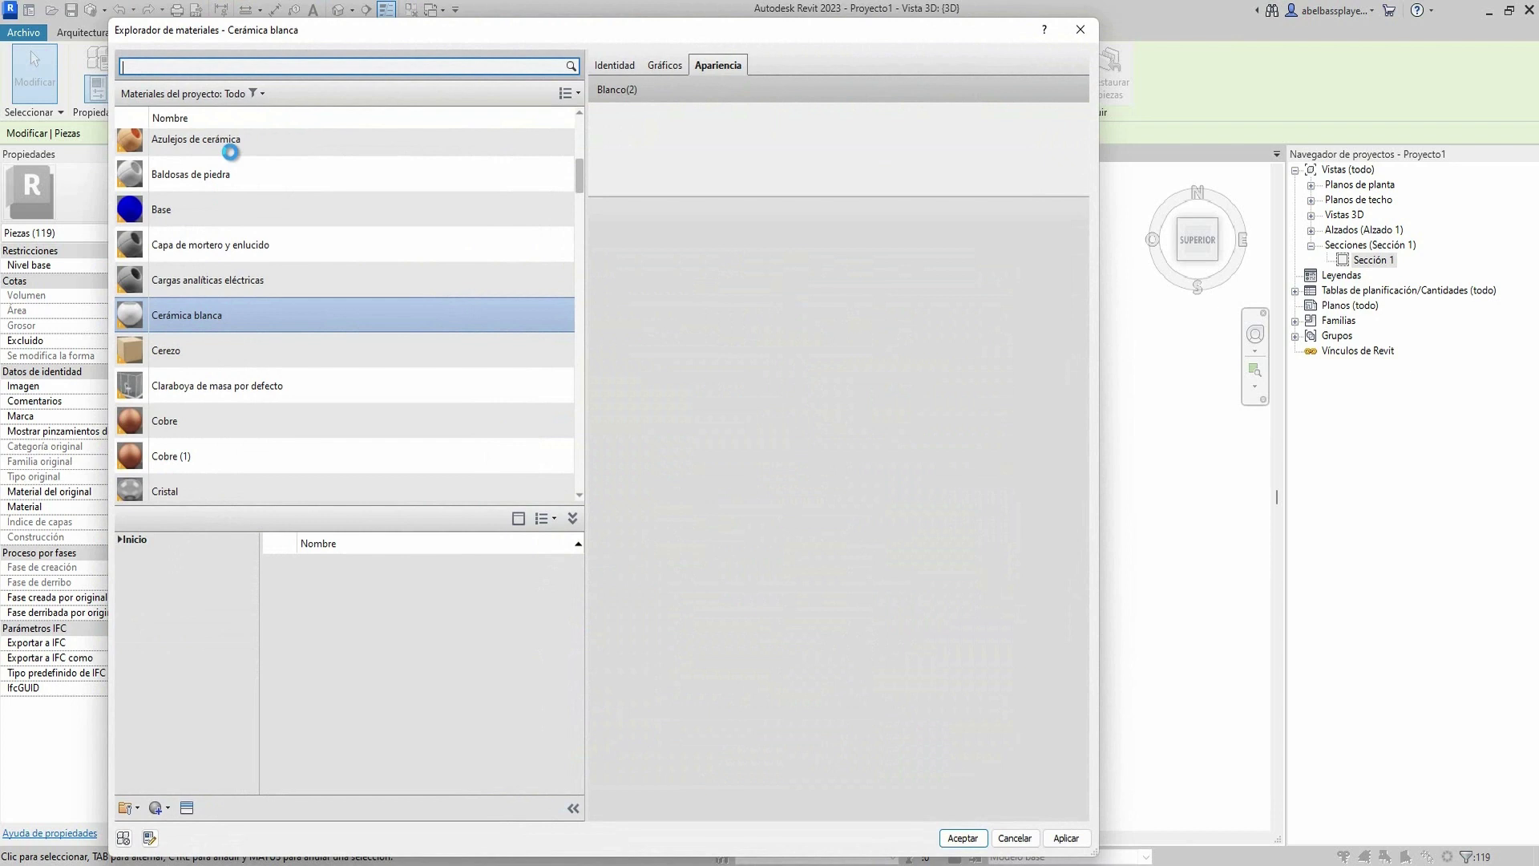
# - Search materials for 'ceramica' and open the Cerámica appearance library category
pyautogui.write('ceramica')
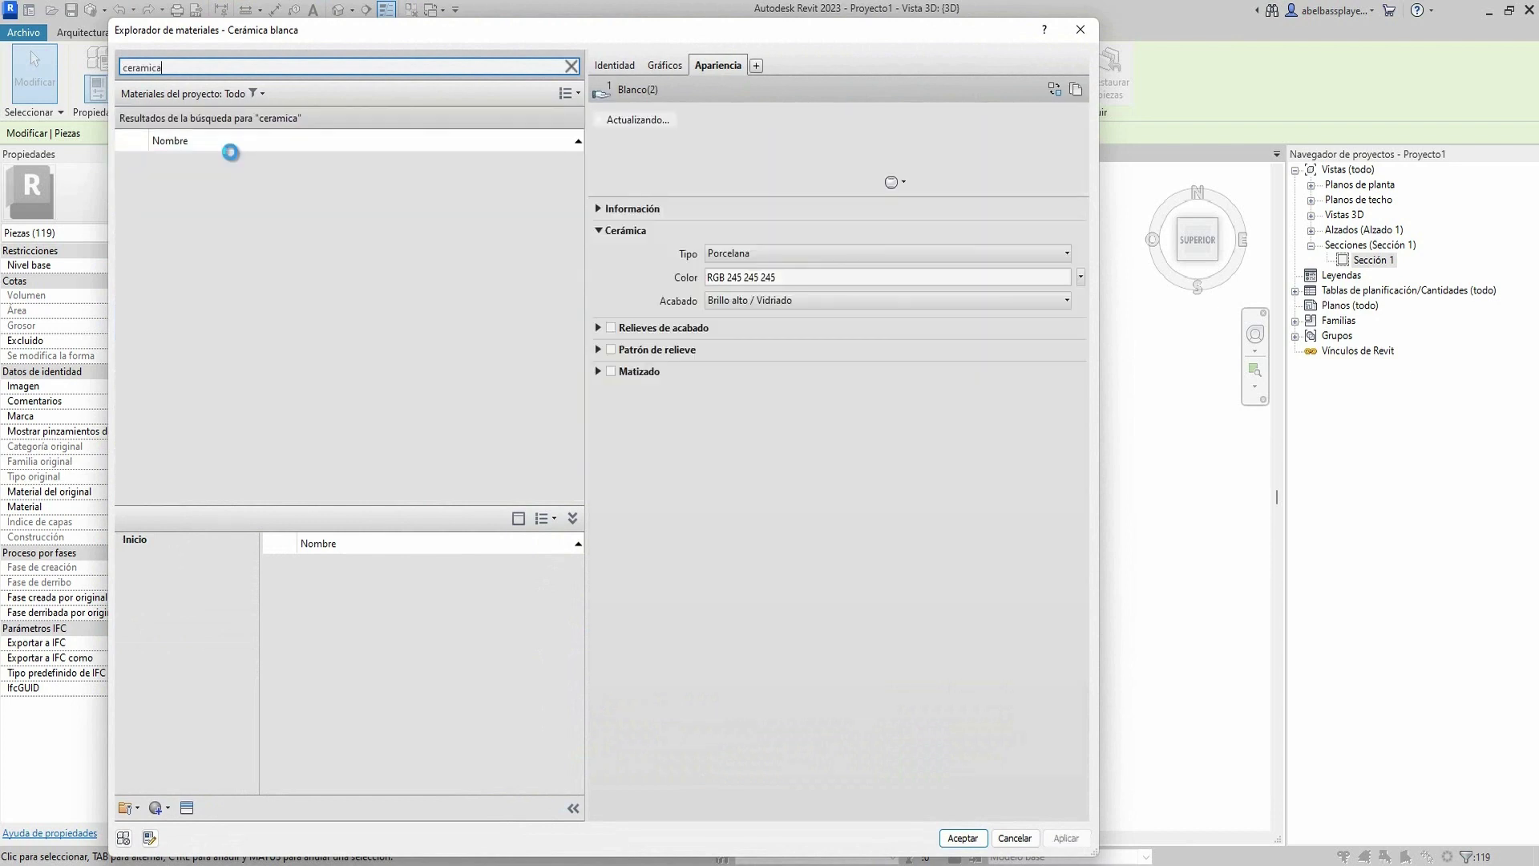
pyautogui.click(187, 808)
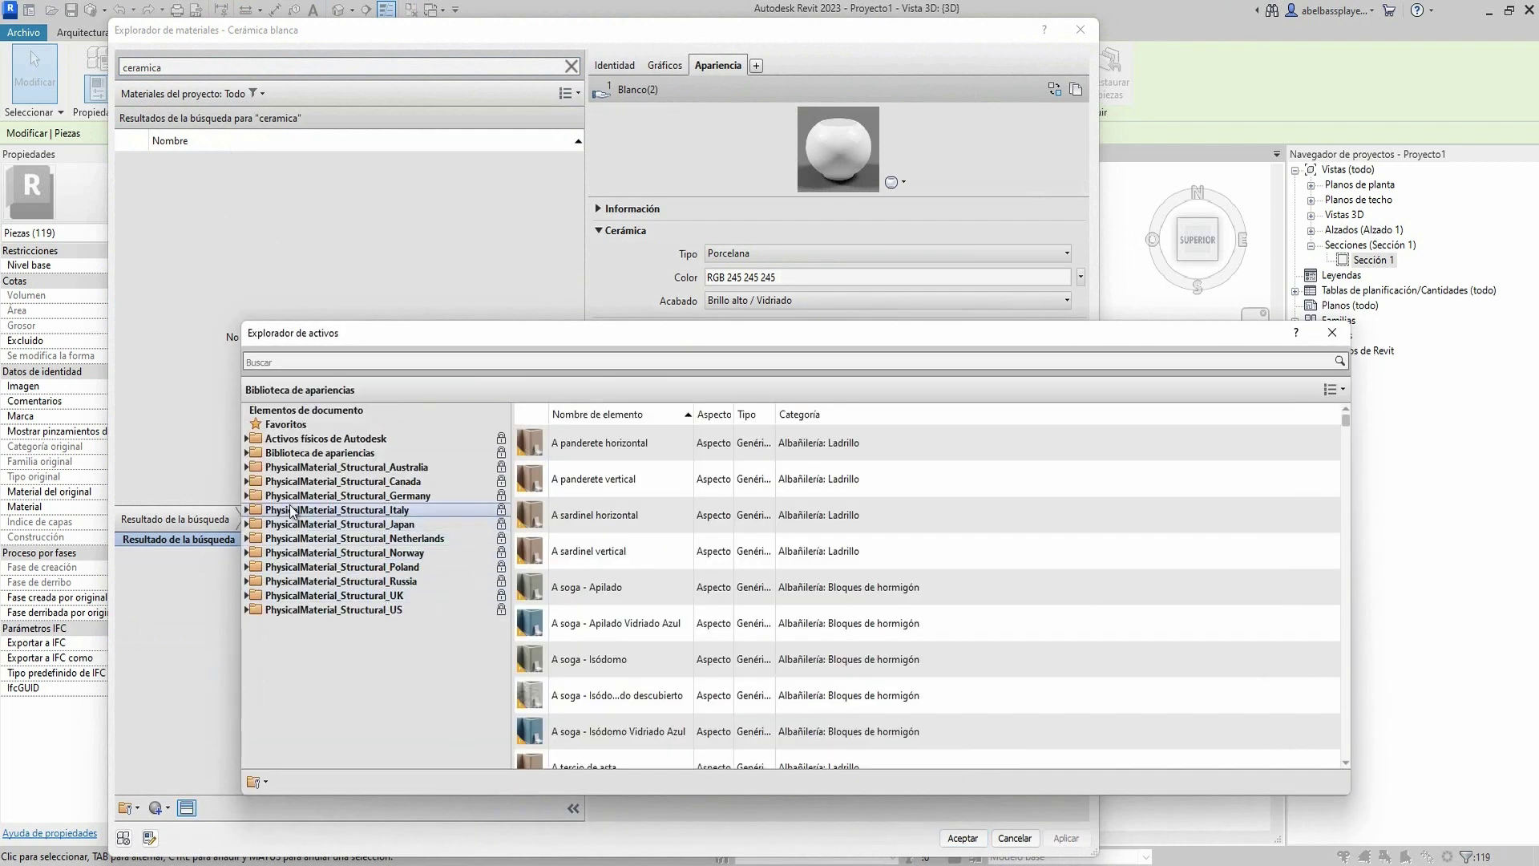
pyautogui.doubleClick(283, 454)
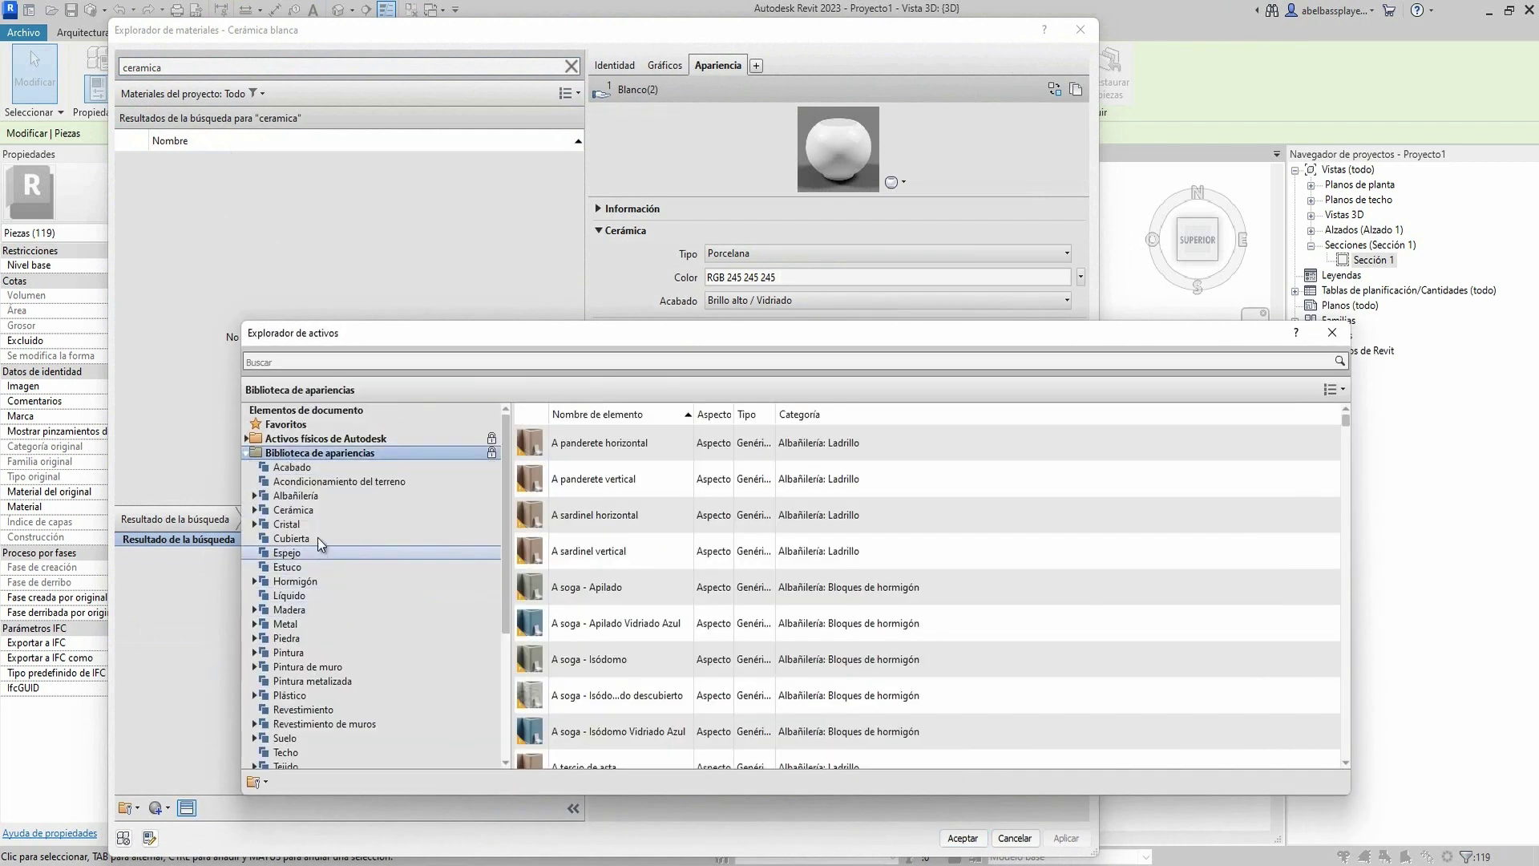
pyautogui.doubleClick(314, 513)
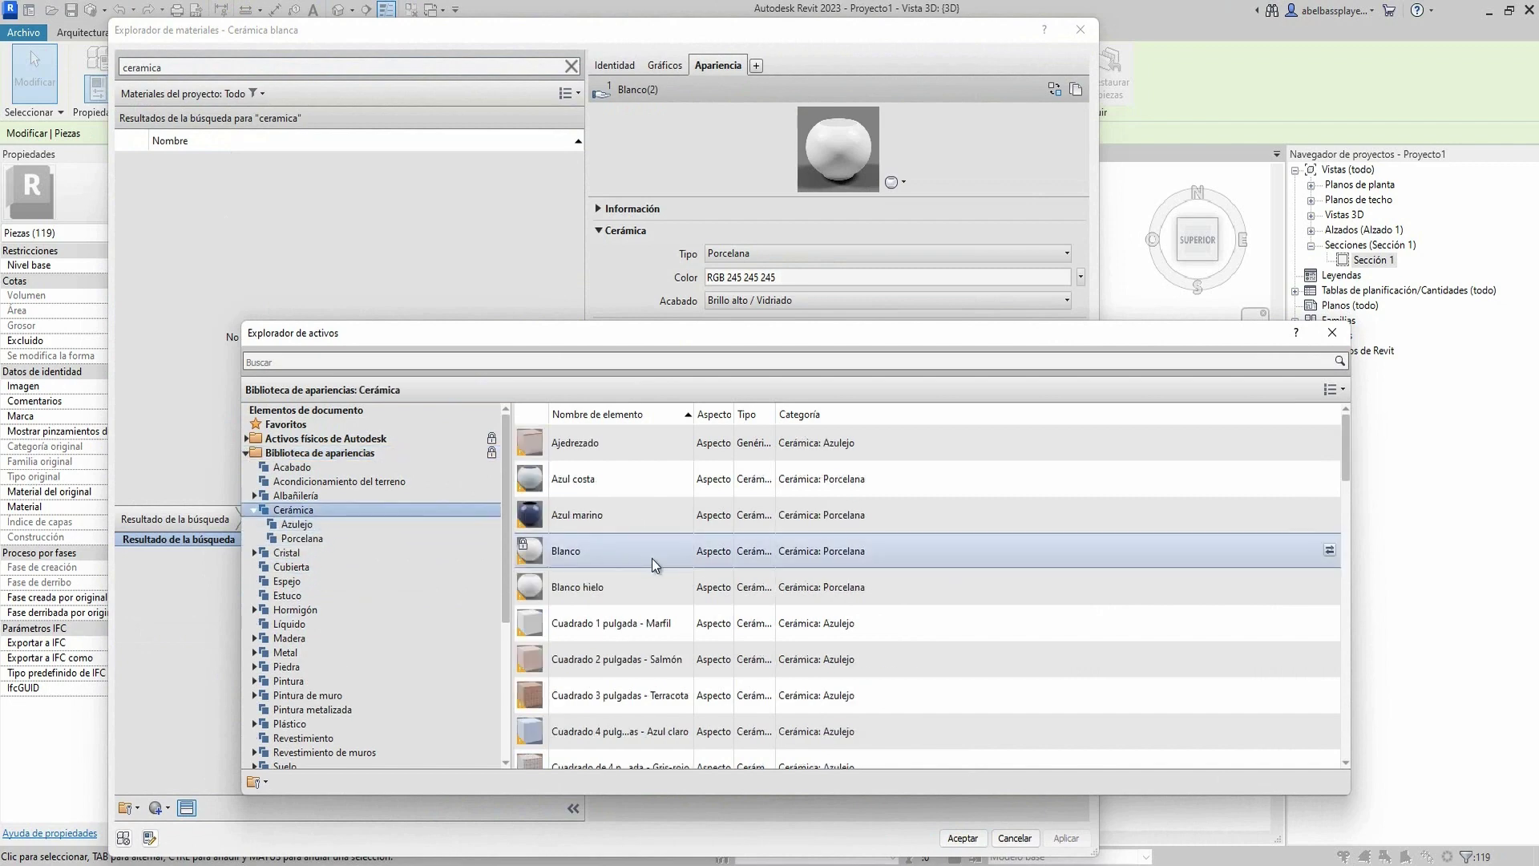
# - Browse the ceramic appearances, close the library unchanged, and go to the Gráficos settings
pyautogui.scroll(-2, 652, 558)
pyautogui.scroll(-2, 652, 558)
pyautogui.scroll(-2, 651, 558)
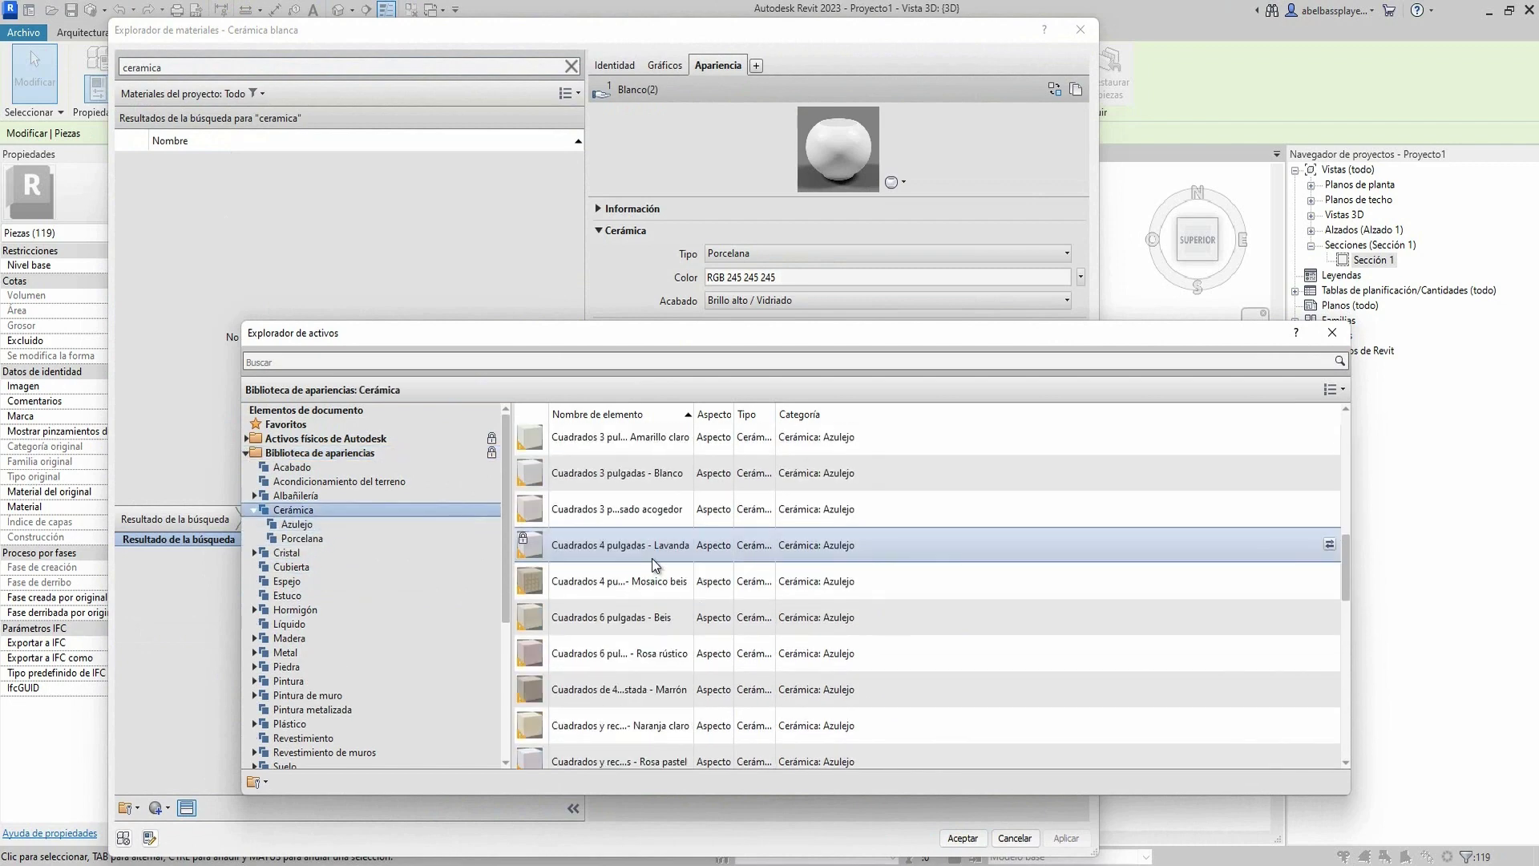
pyautogui.scroll(-2, 652, 558)
pyautogui.scroll(-1, 652, 558)
pyautogui.scroll(-1, 669, 603)
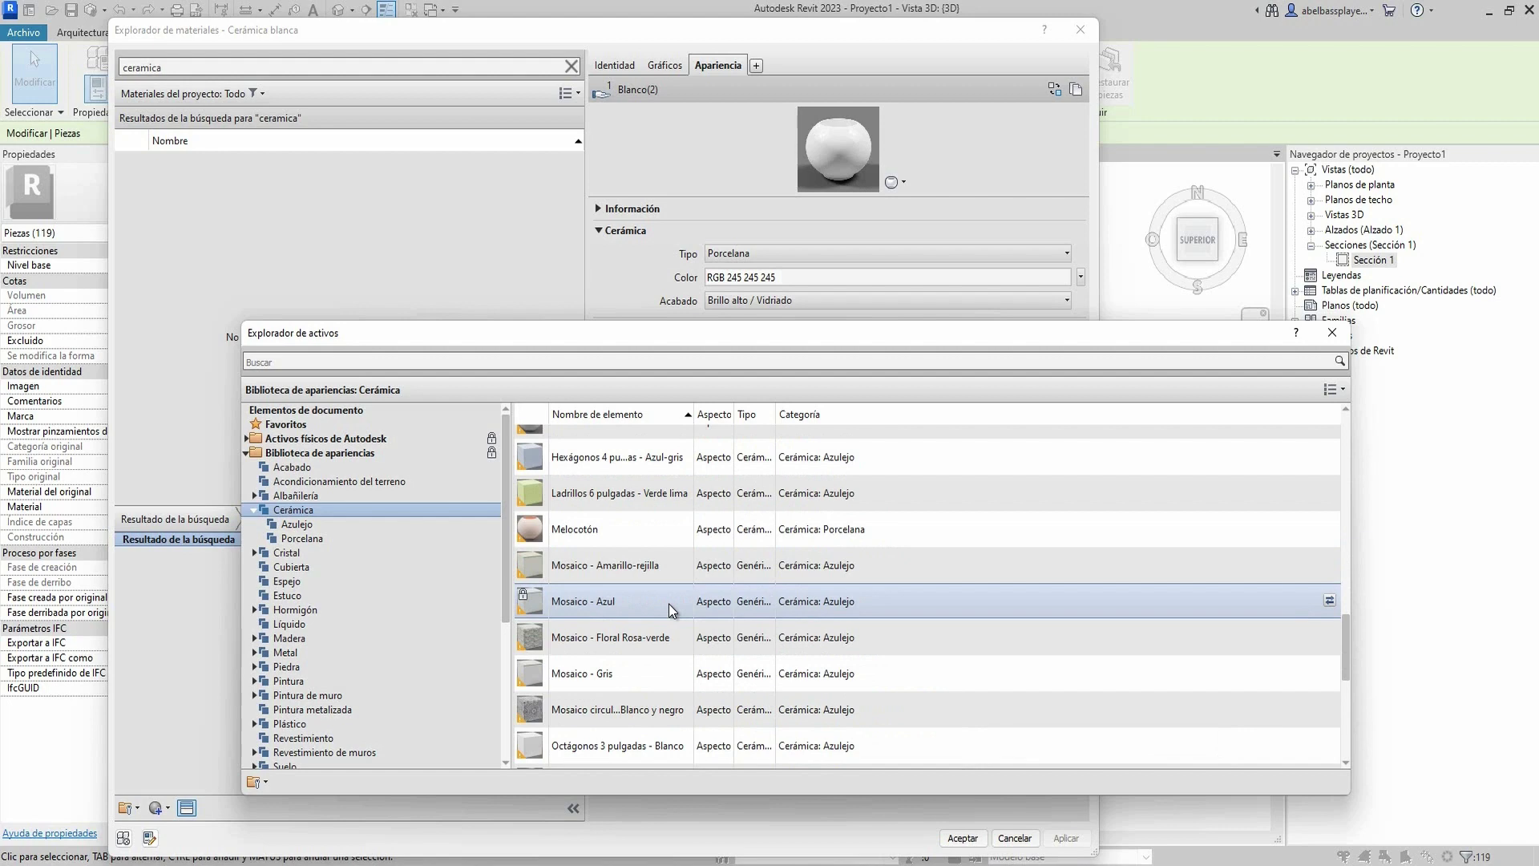
pyautogui.scroll(-1, 669, 604)
pyautogui.scroll(-2, 669, 604)
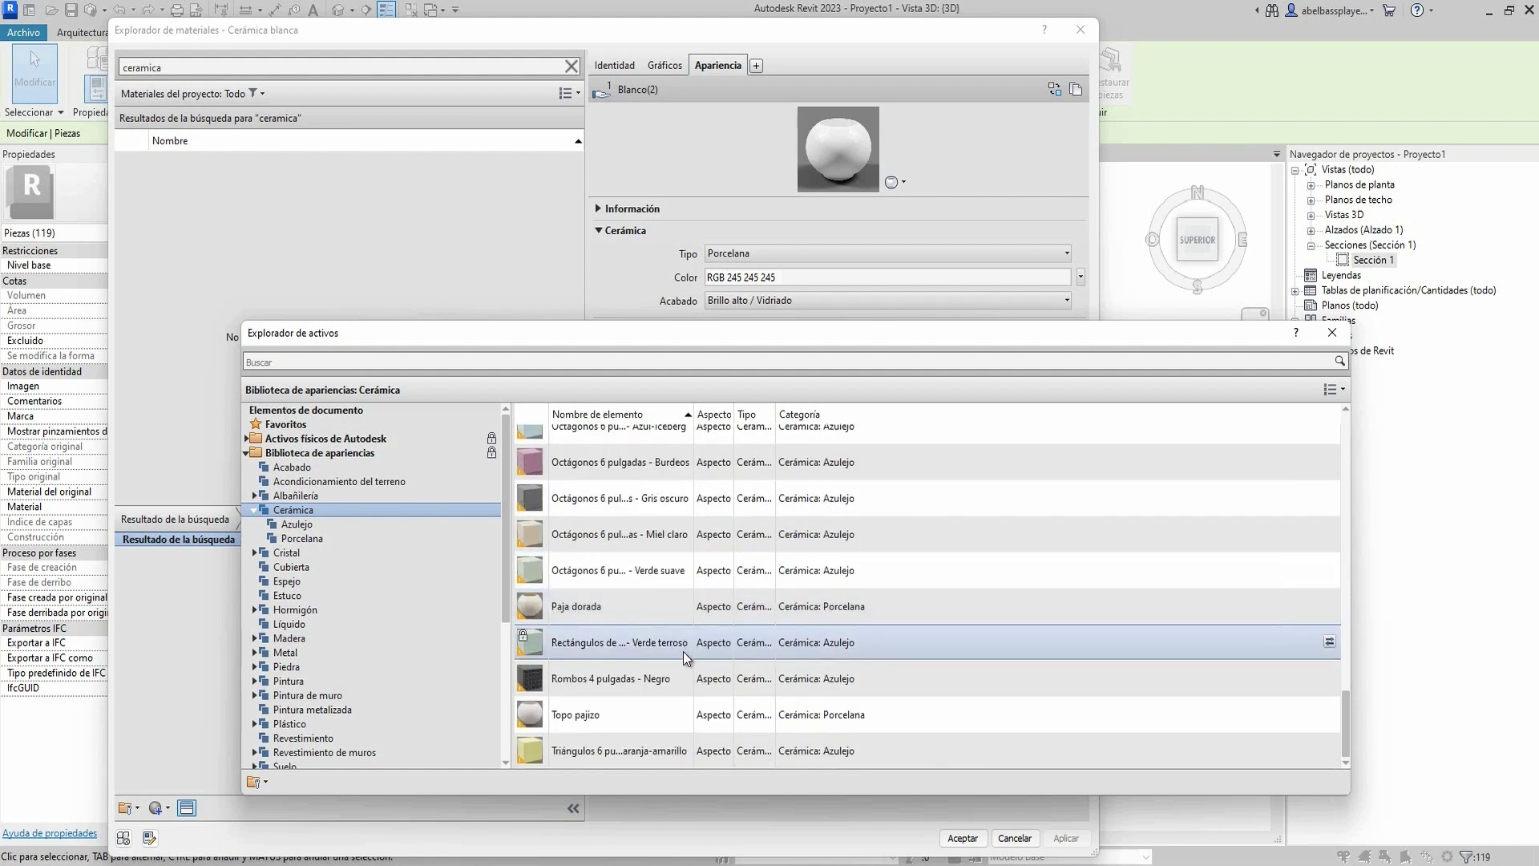
pyautogui.scroll(2, 685, 655)
pyautogui.scroll(2, 684, 656)
pyautogui.scroll(2, 685, 656)
pyautogui.scroll(2, 684, 656)
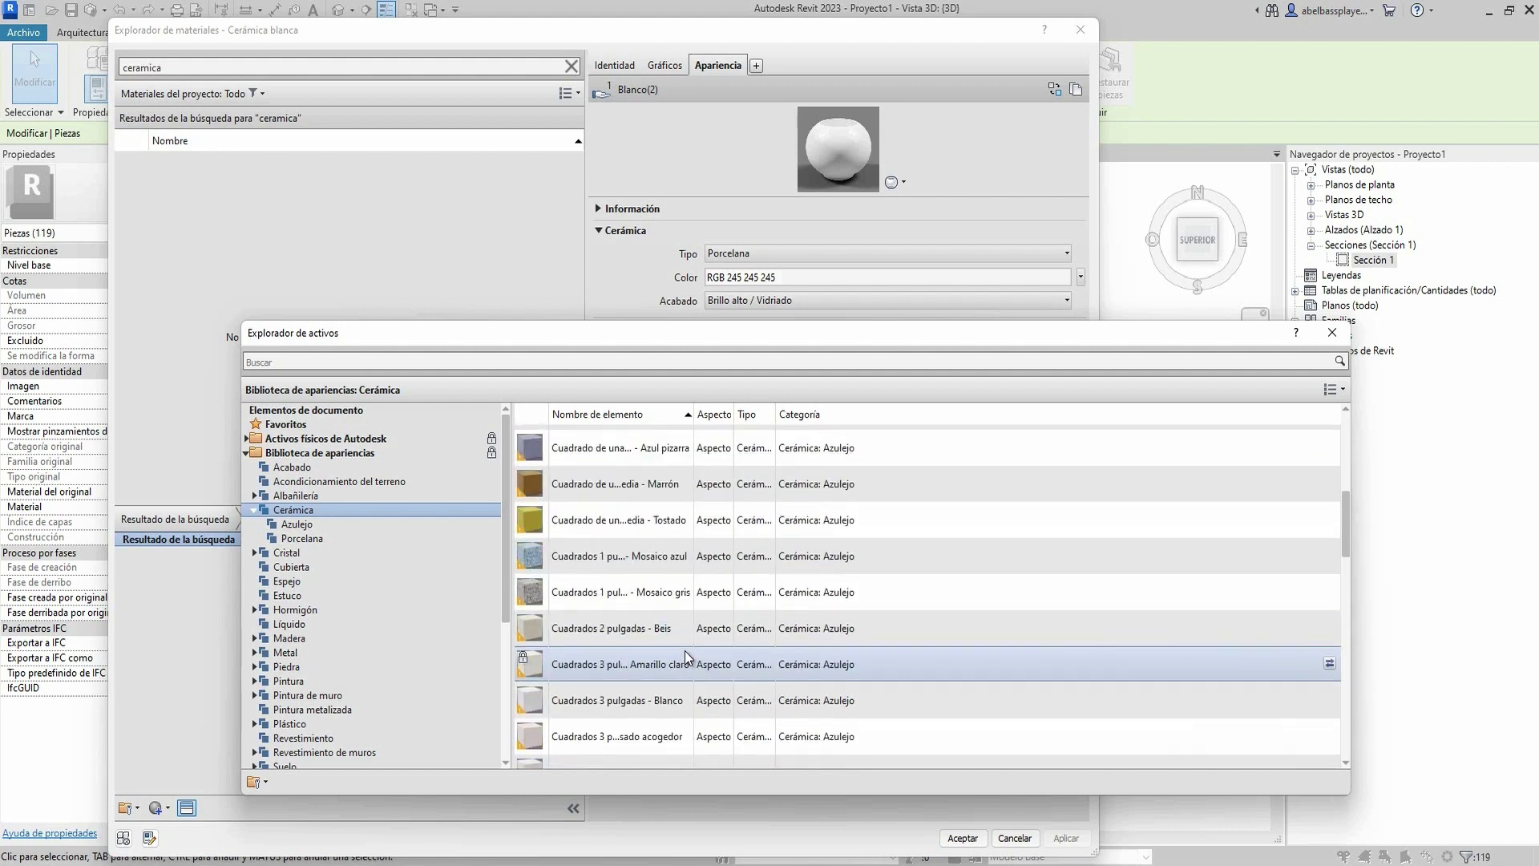
pyautogui.scroll(2, 684, 651)
pyautogui.scroll(2, 685, 653)
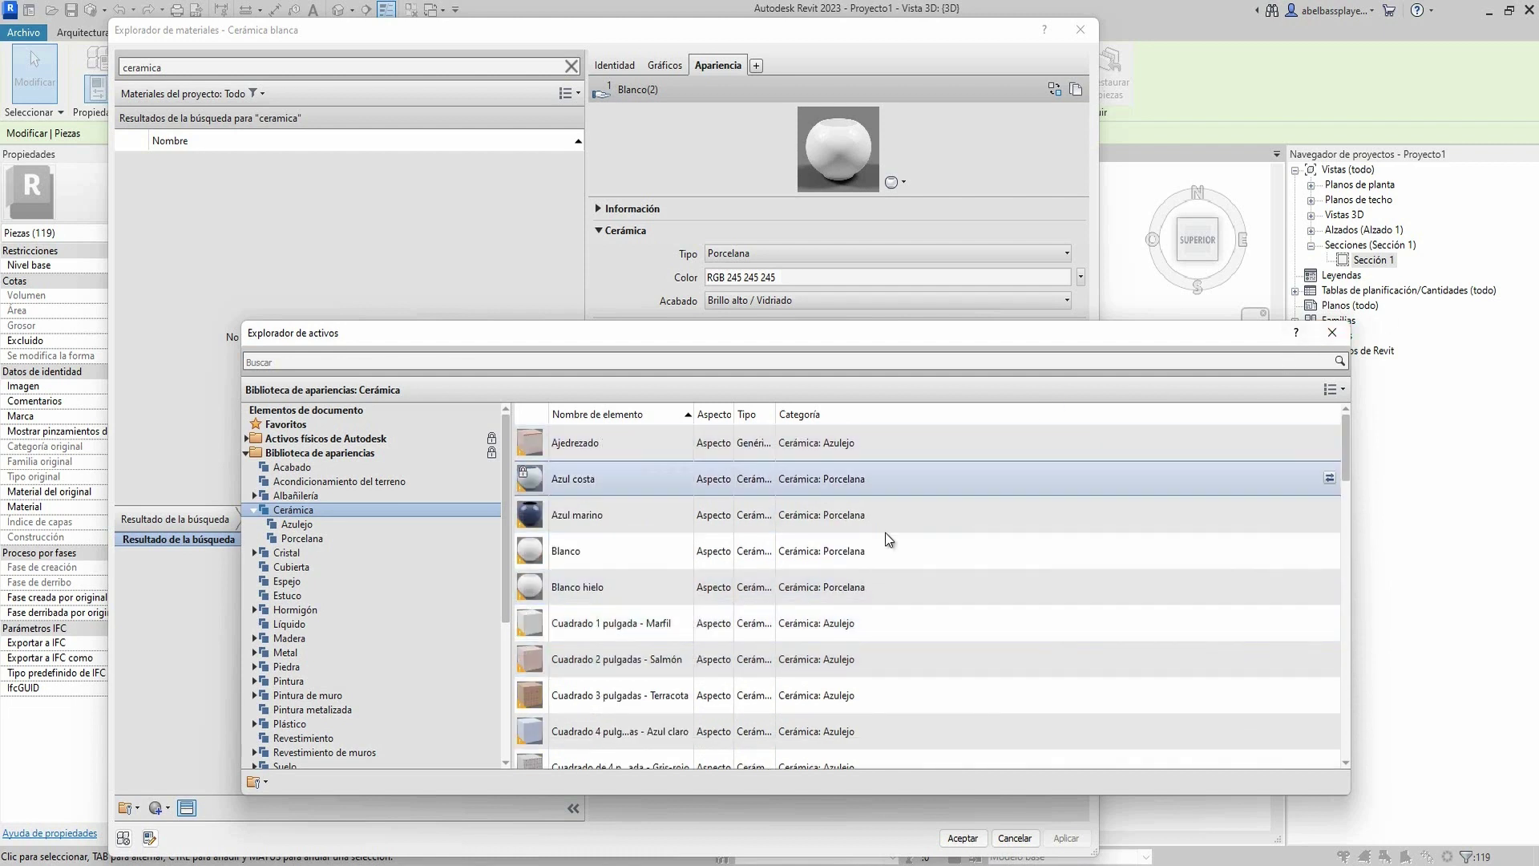
pyautogui.scroll(-1, 699, 579)
pyautogui.scroll(-1, 699, 579)
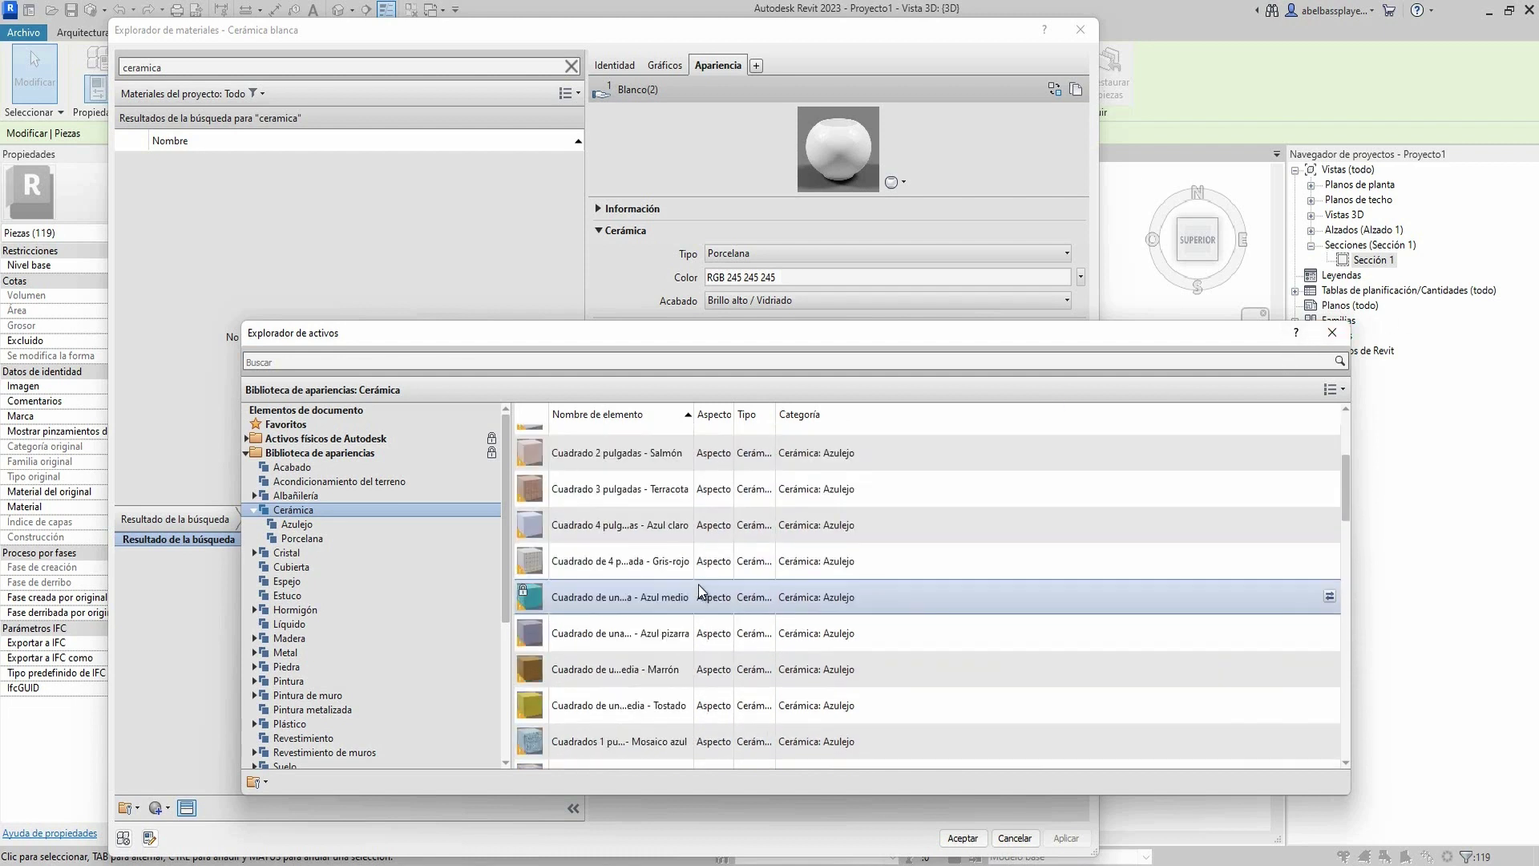
pyautogui.scroll(-1, 699, 585)
pyautogui.scroll(-1, 681, 542)
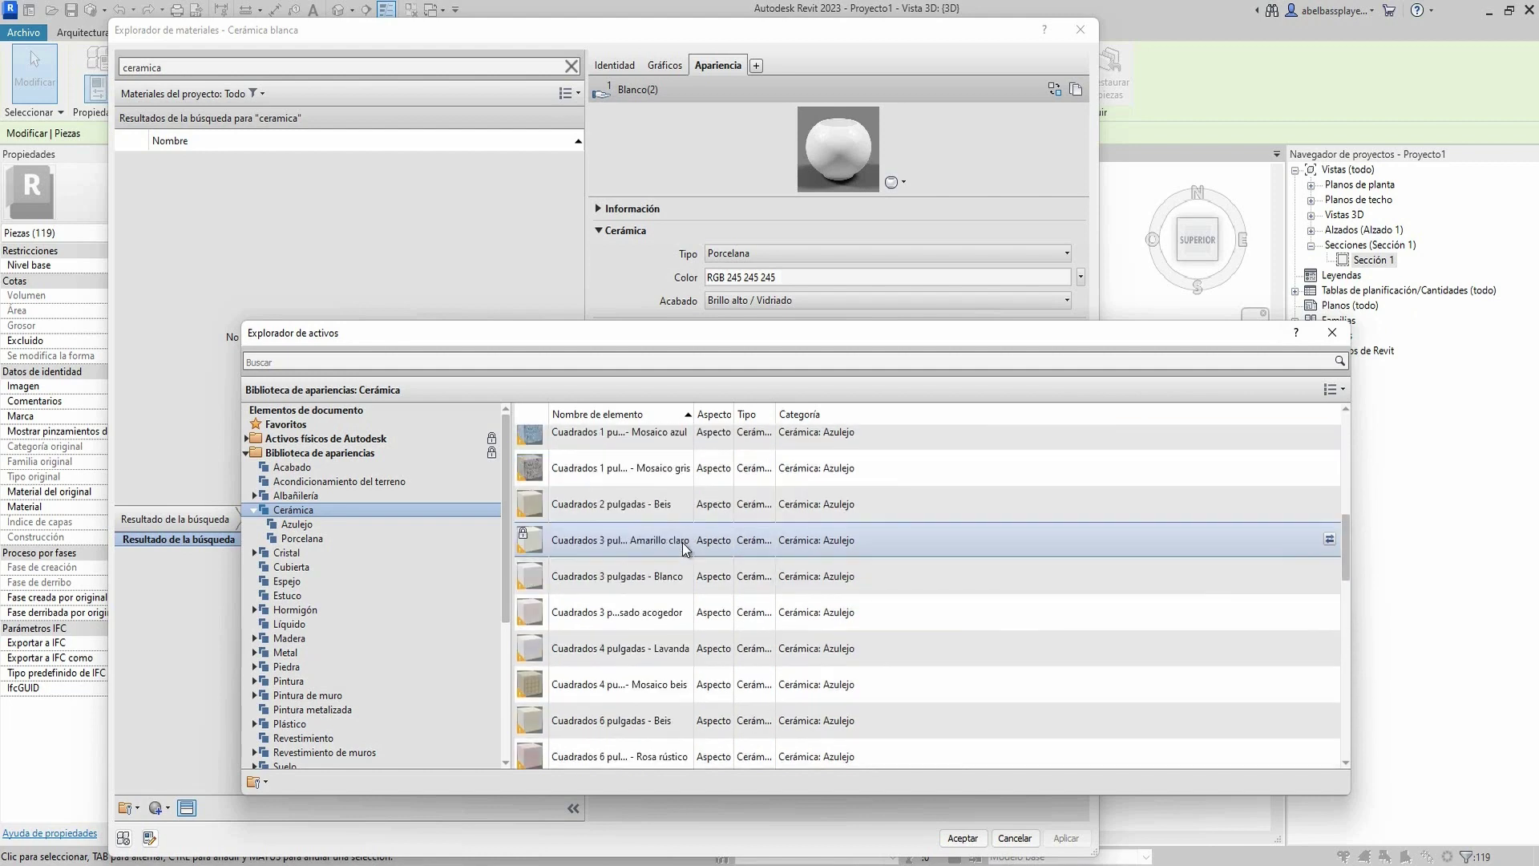
pyautogui.scroll(-1, 681, 545)
pyautogui.scroll(-1, 681, 545)
pyautogui.scroll(-1, 681, 545)
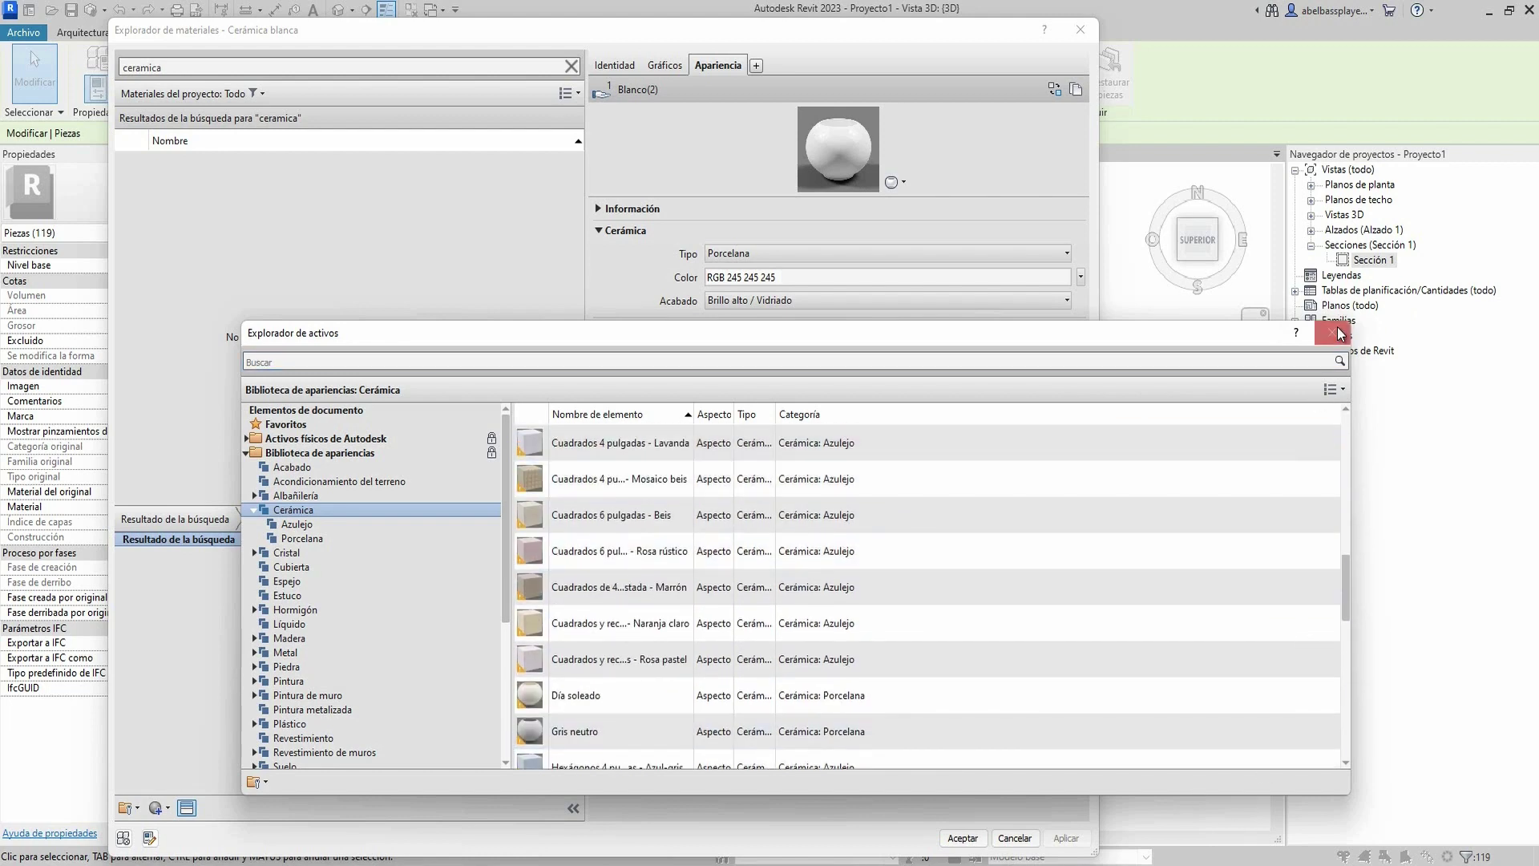
pyautogui.click(1334, 332)
pyautogui.click(670, 65)
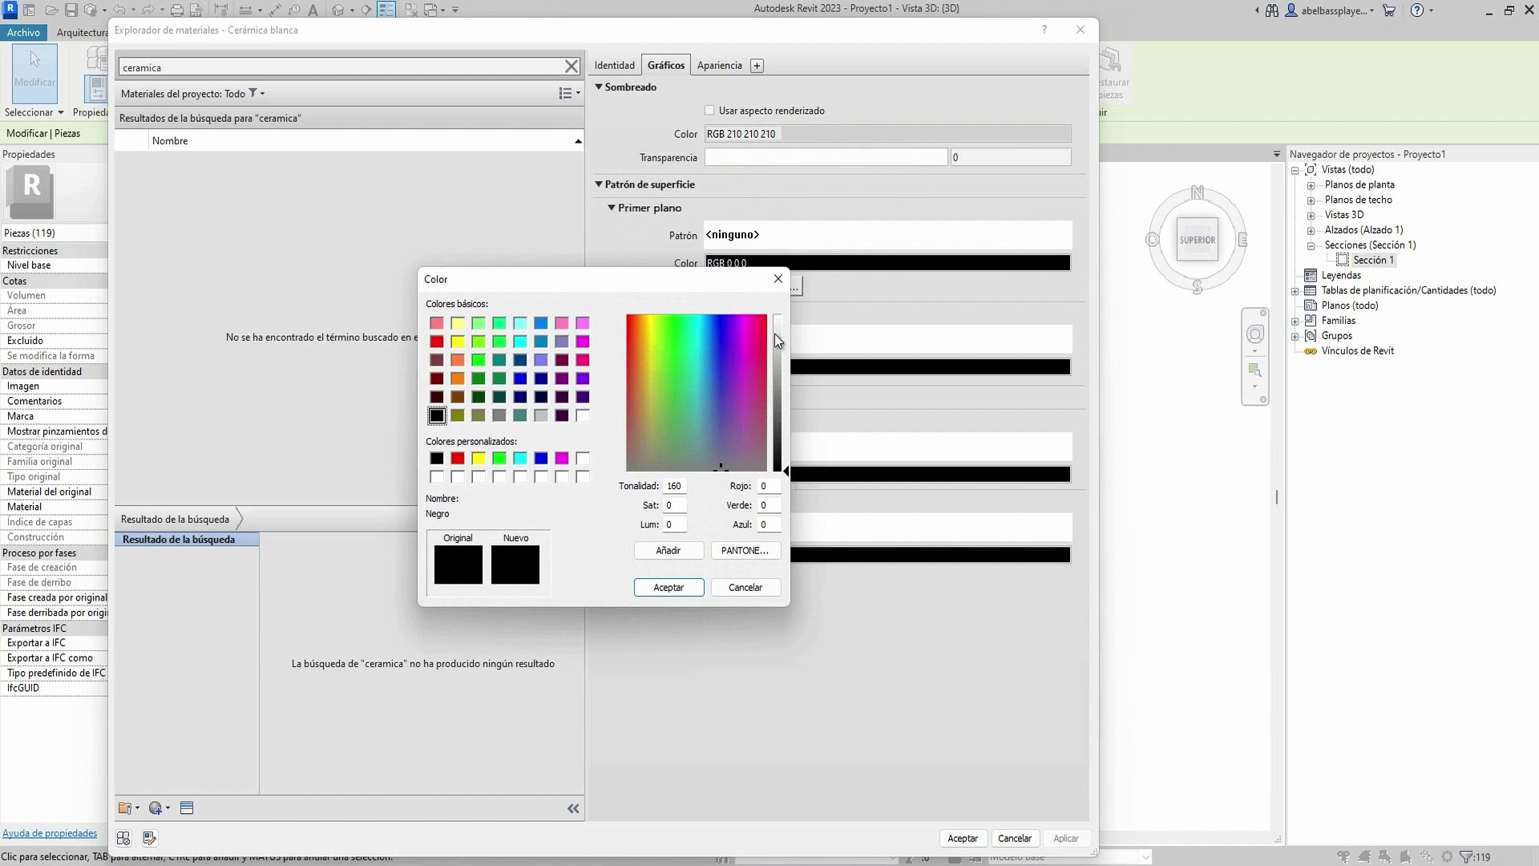
# - Set the Cerámica blanca appearance colour to grey RGB 188 188 188 and apply it
pyautogui.click(743, 592)
pyautogui.click(729, 71)
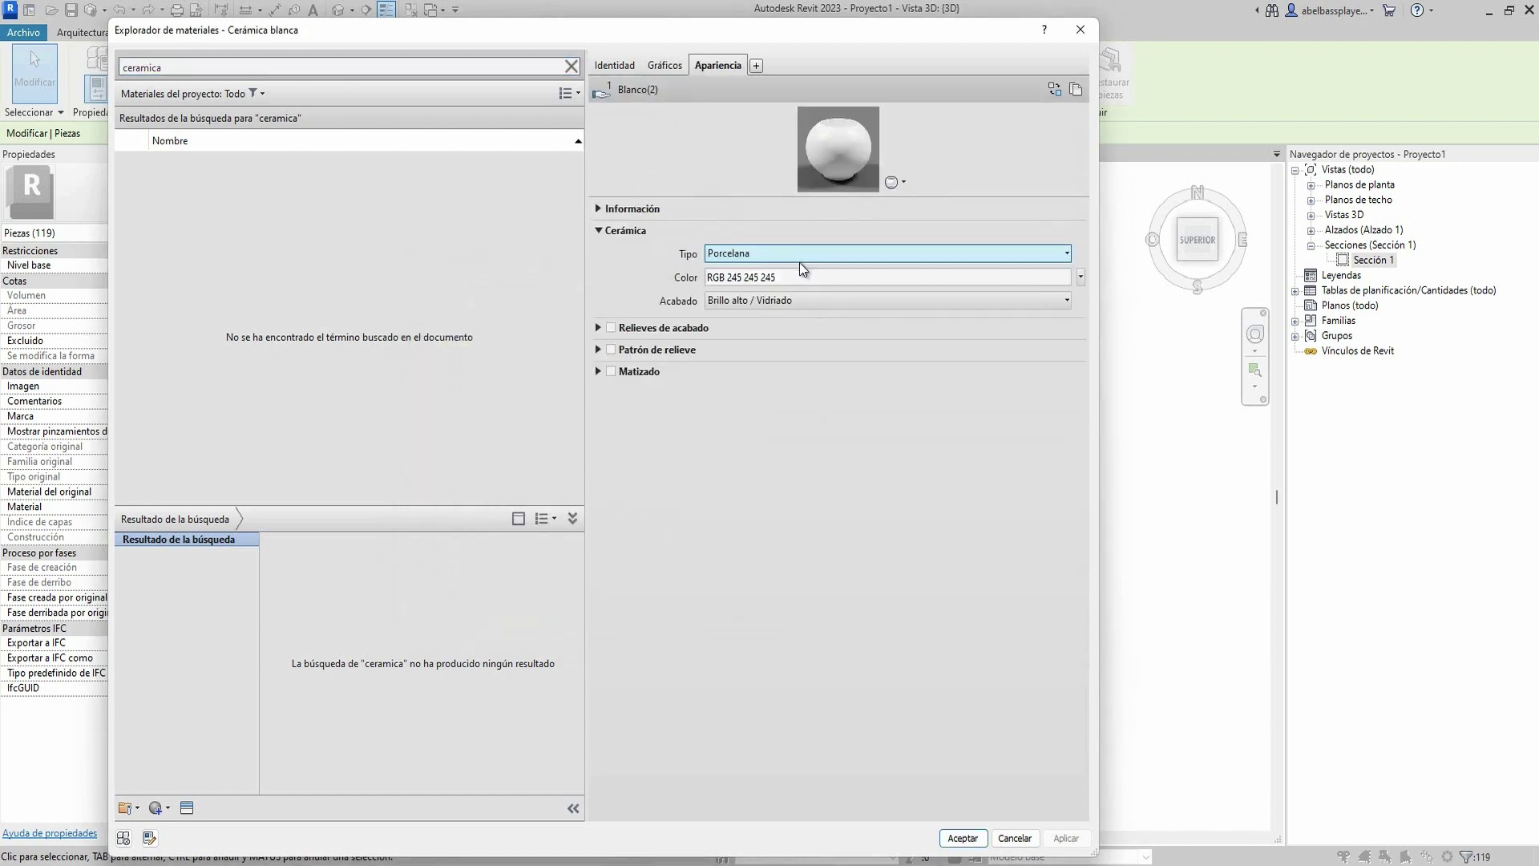
pyautogui.click(801, 276)
pyautogui.moveTo(785, 326); pyautogui.dragTo(784, 360)
pyautogui.click(701, 593)
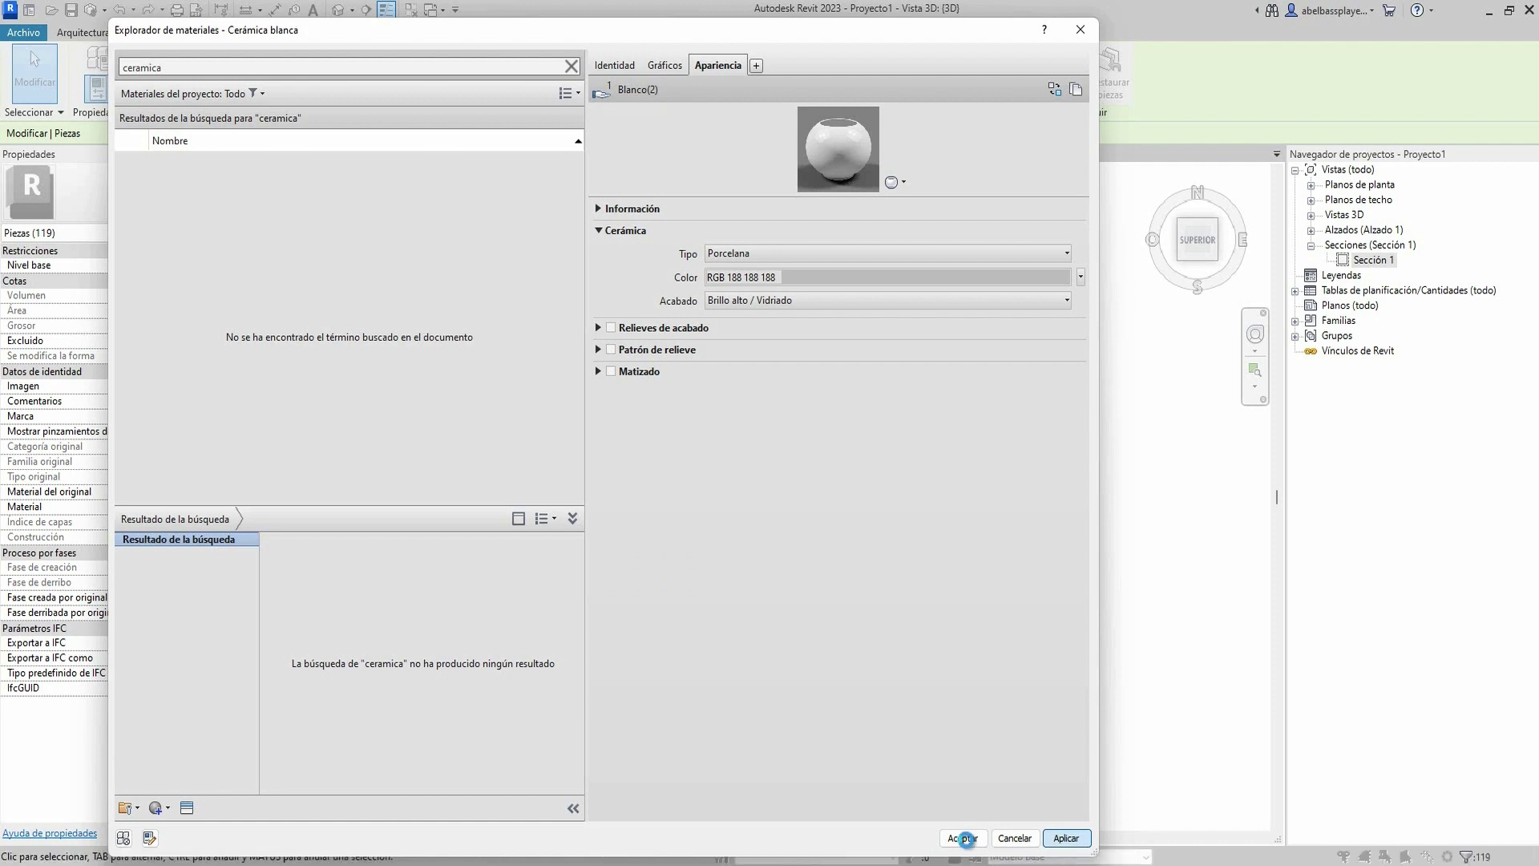
pyautogui.click(965, 838)
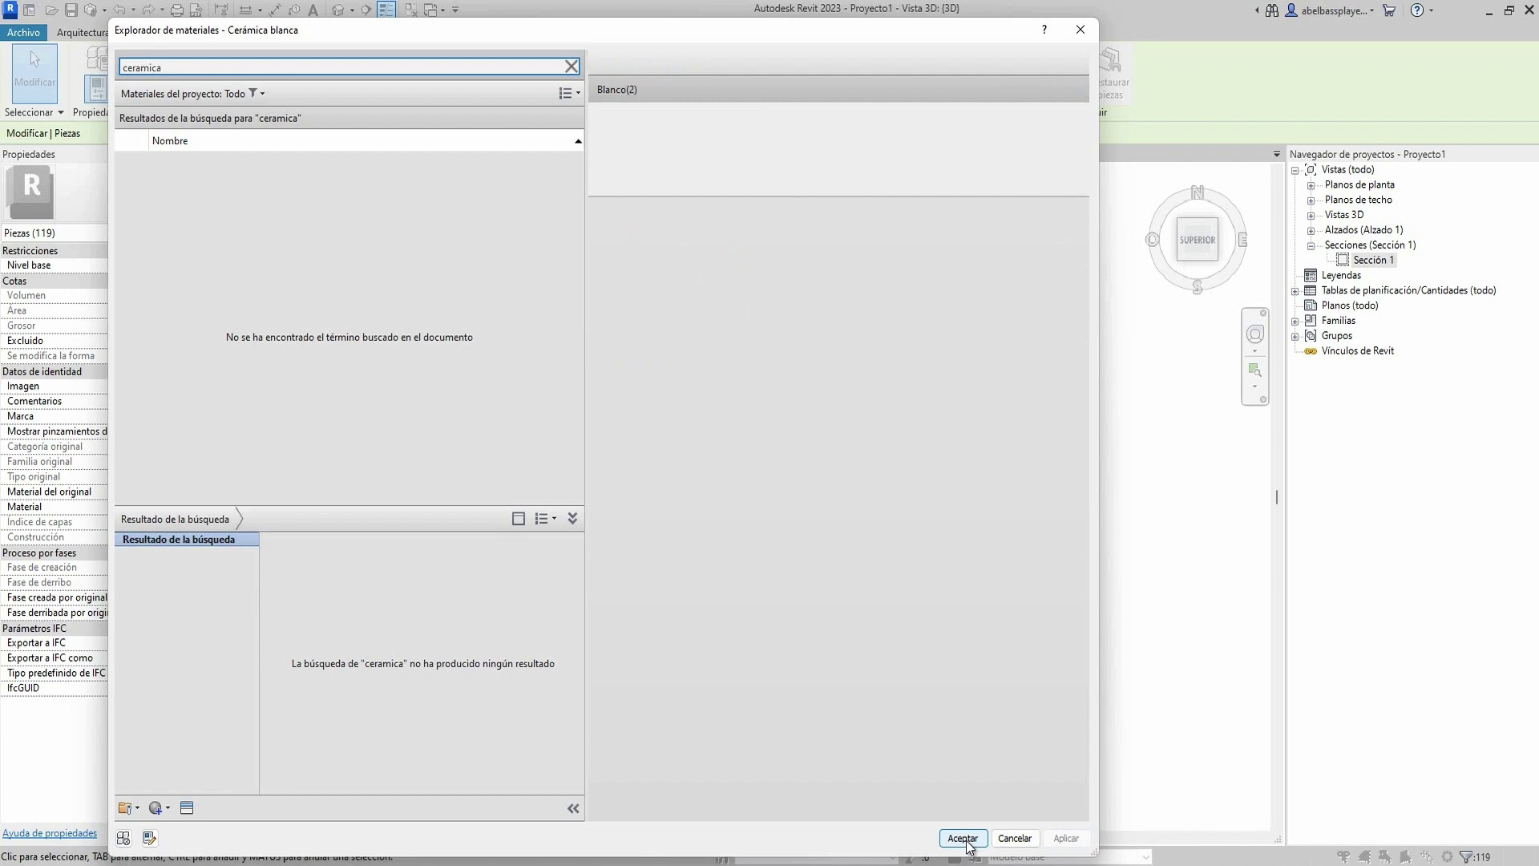
pyautogui.click(966, 837)
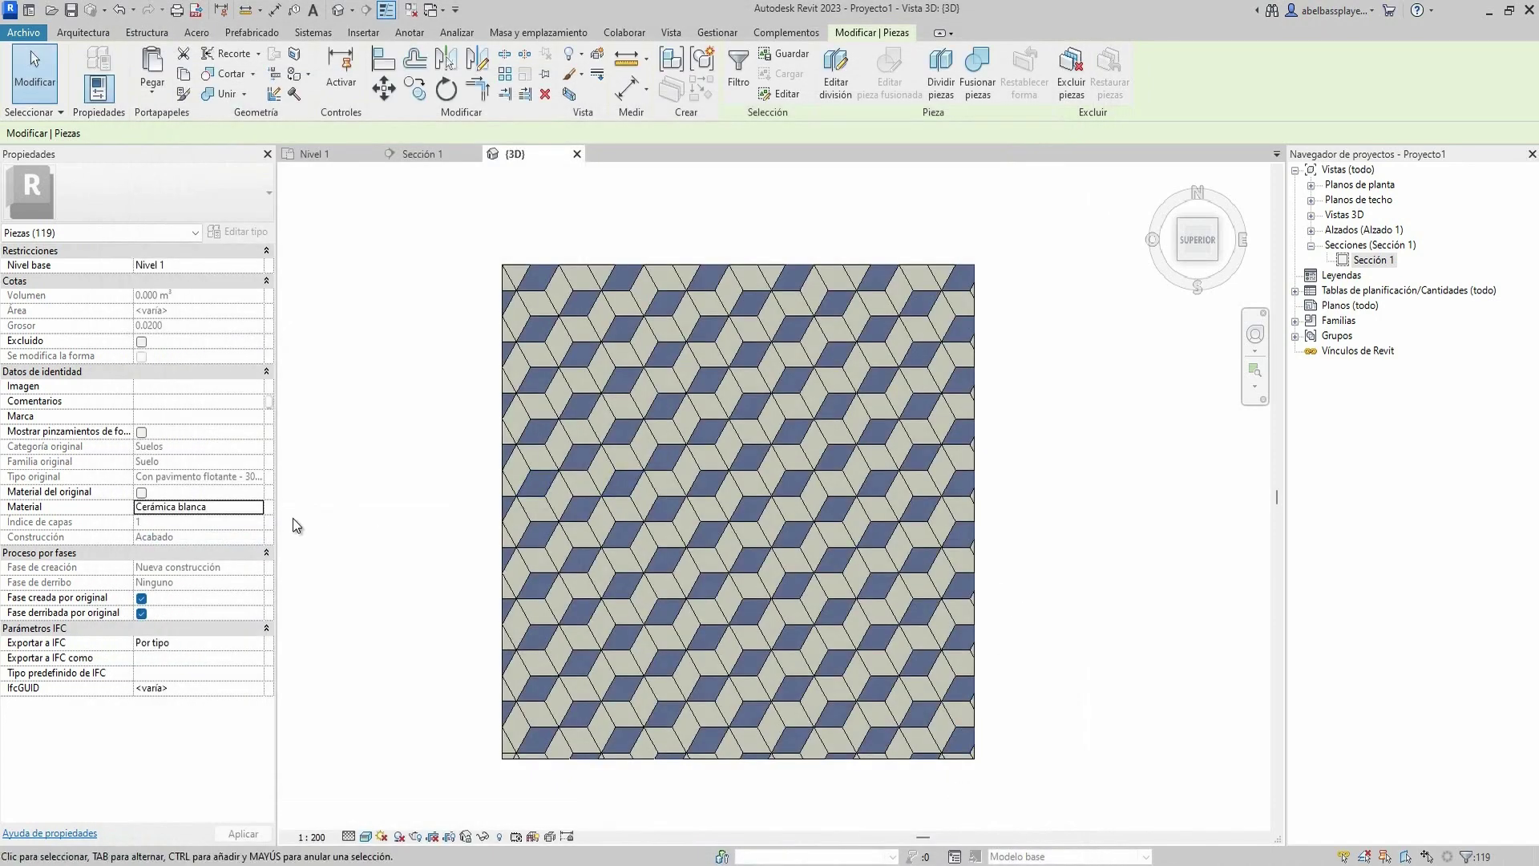
# - Create a new material for the pieces and rename it 'ceramica blanca tipo 1'
pyautogui.click(257, 511)
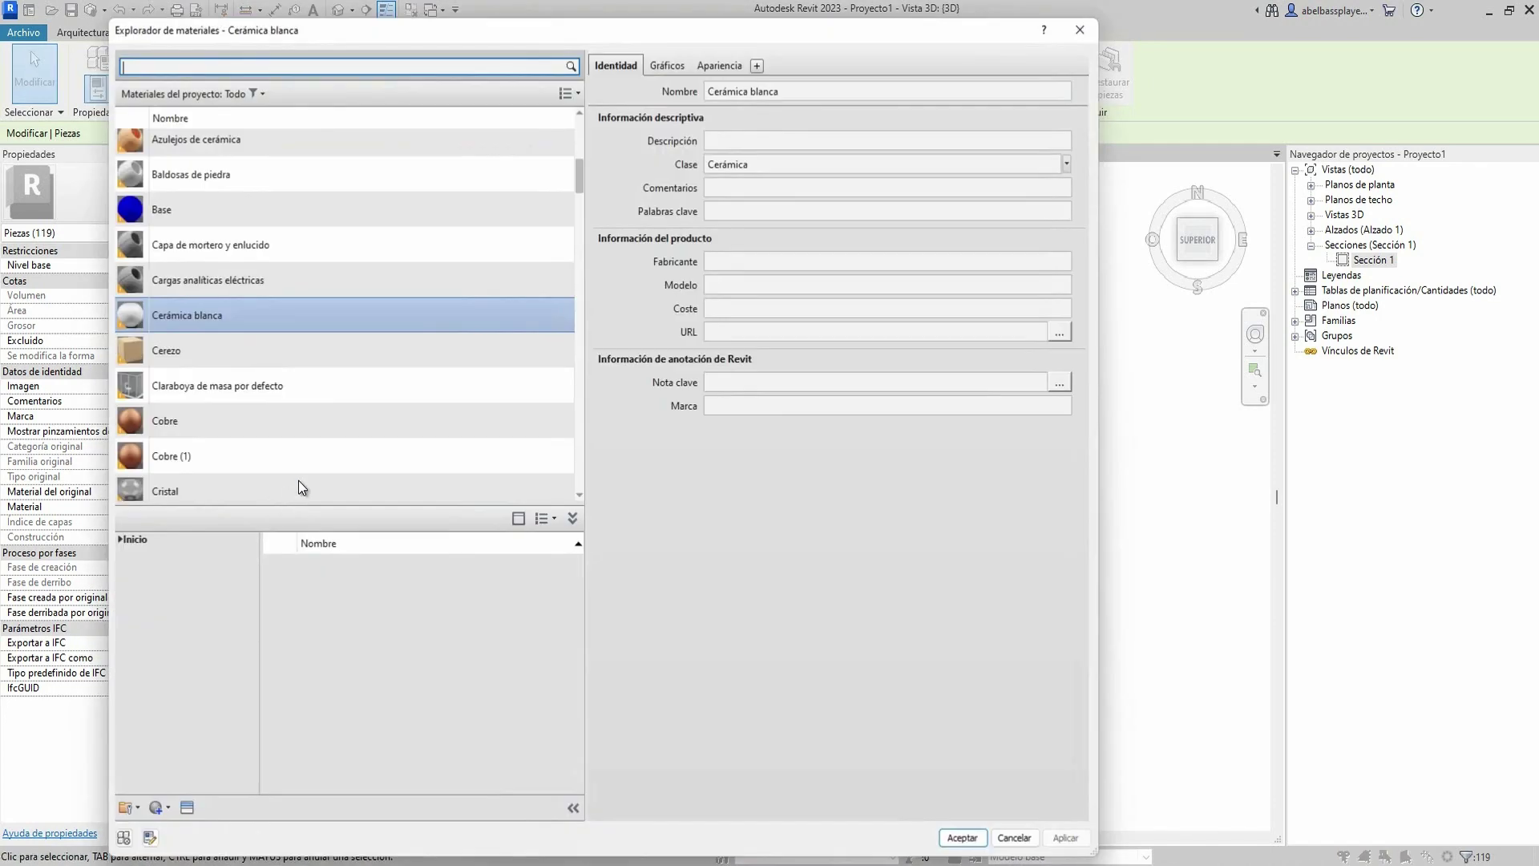
pyautogui.click(168, 809)
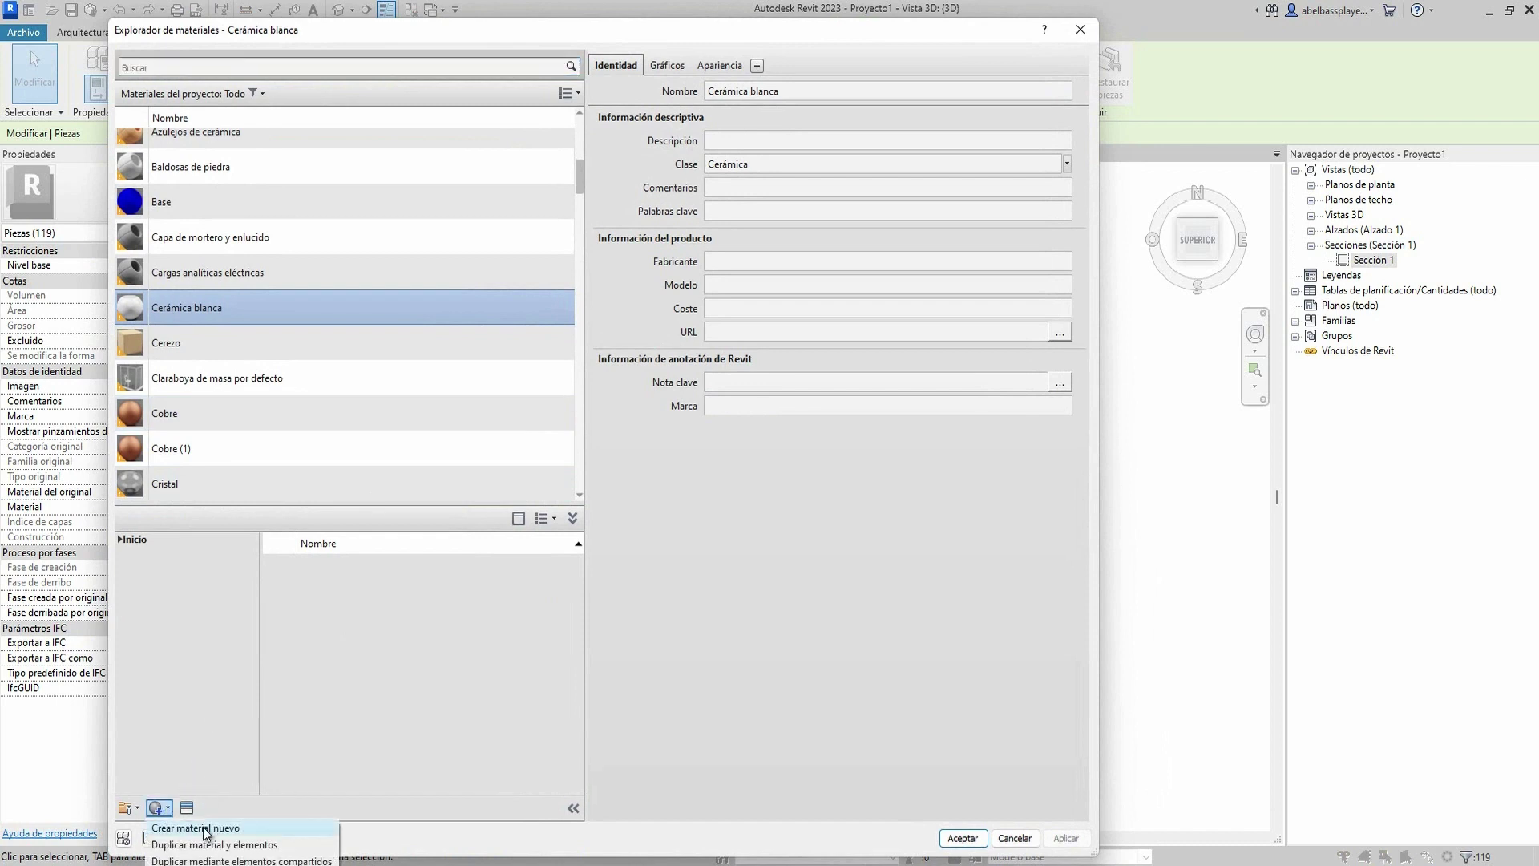
pyautogui.click(195, 828)
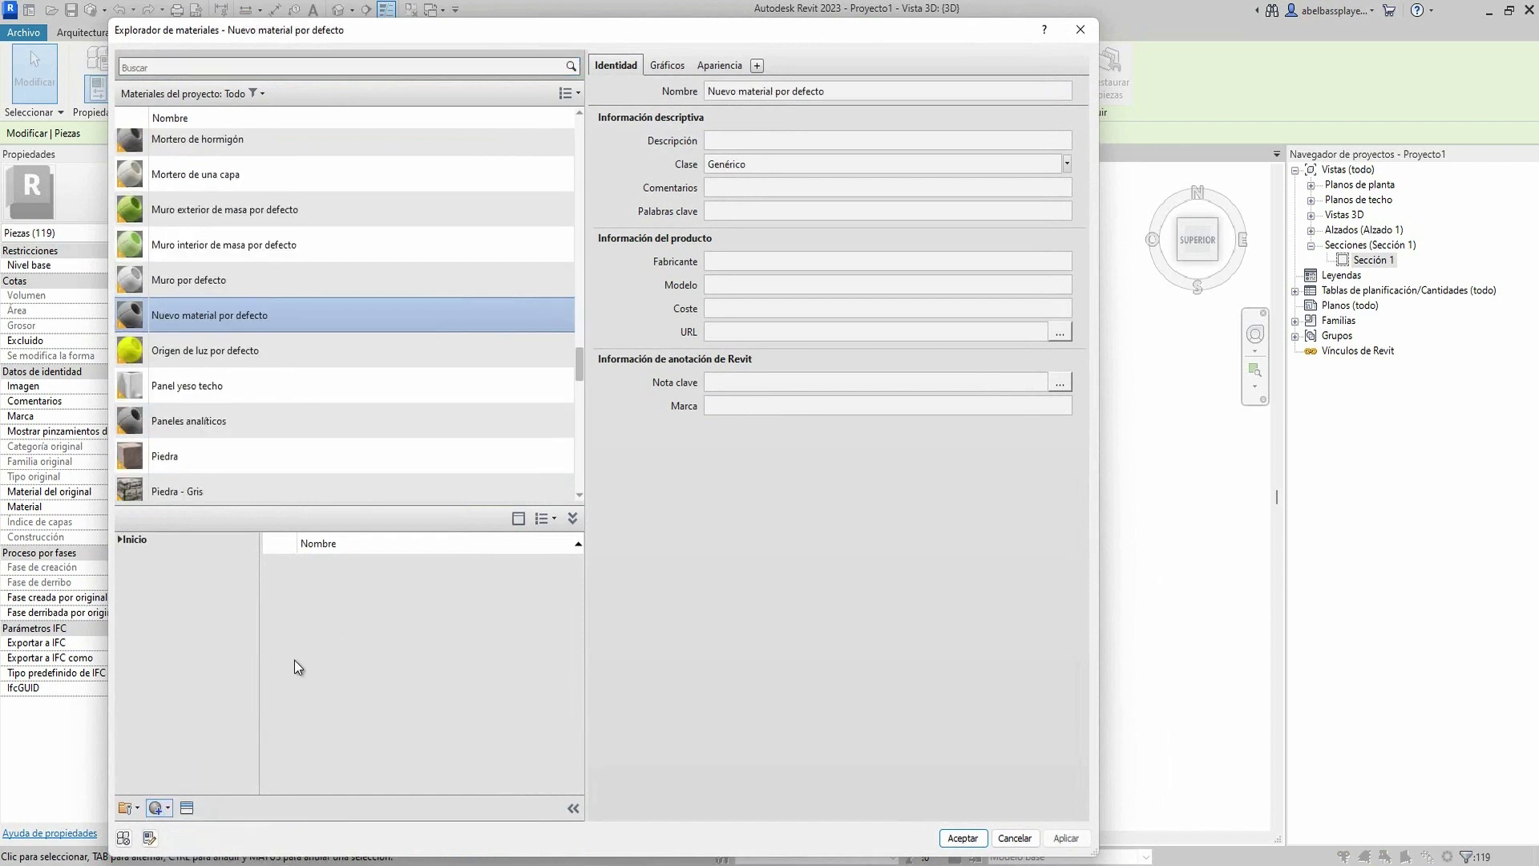
pyautogui.rightClick(258, 302)
pyautogui.click(323, 366)
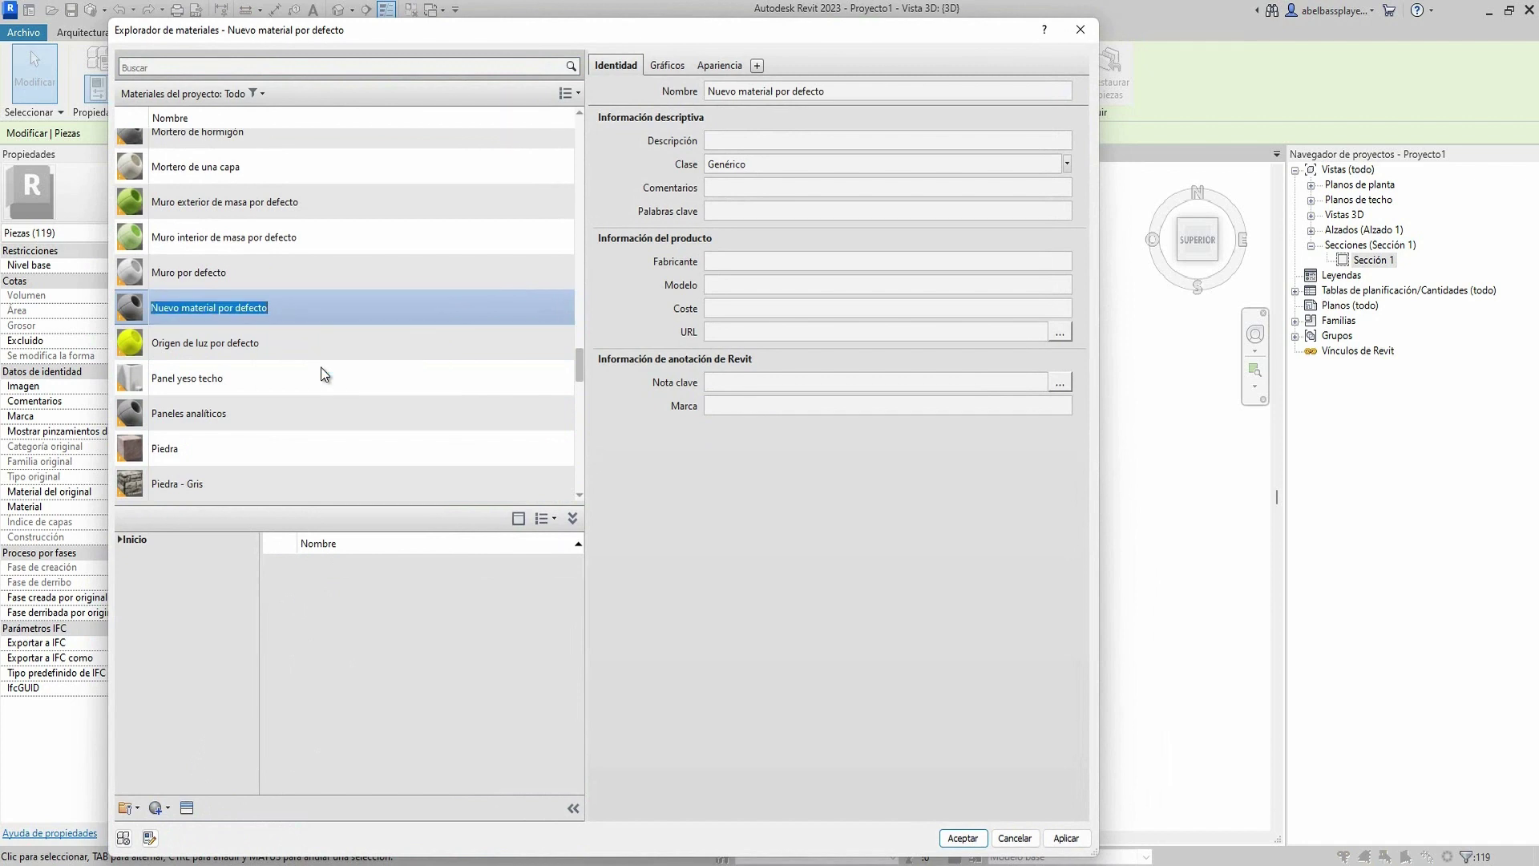
pyautogui.write('ceramica blanca tip')
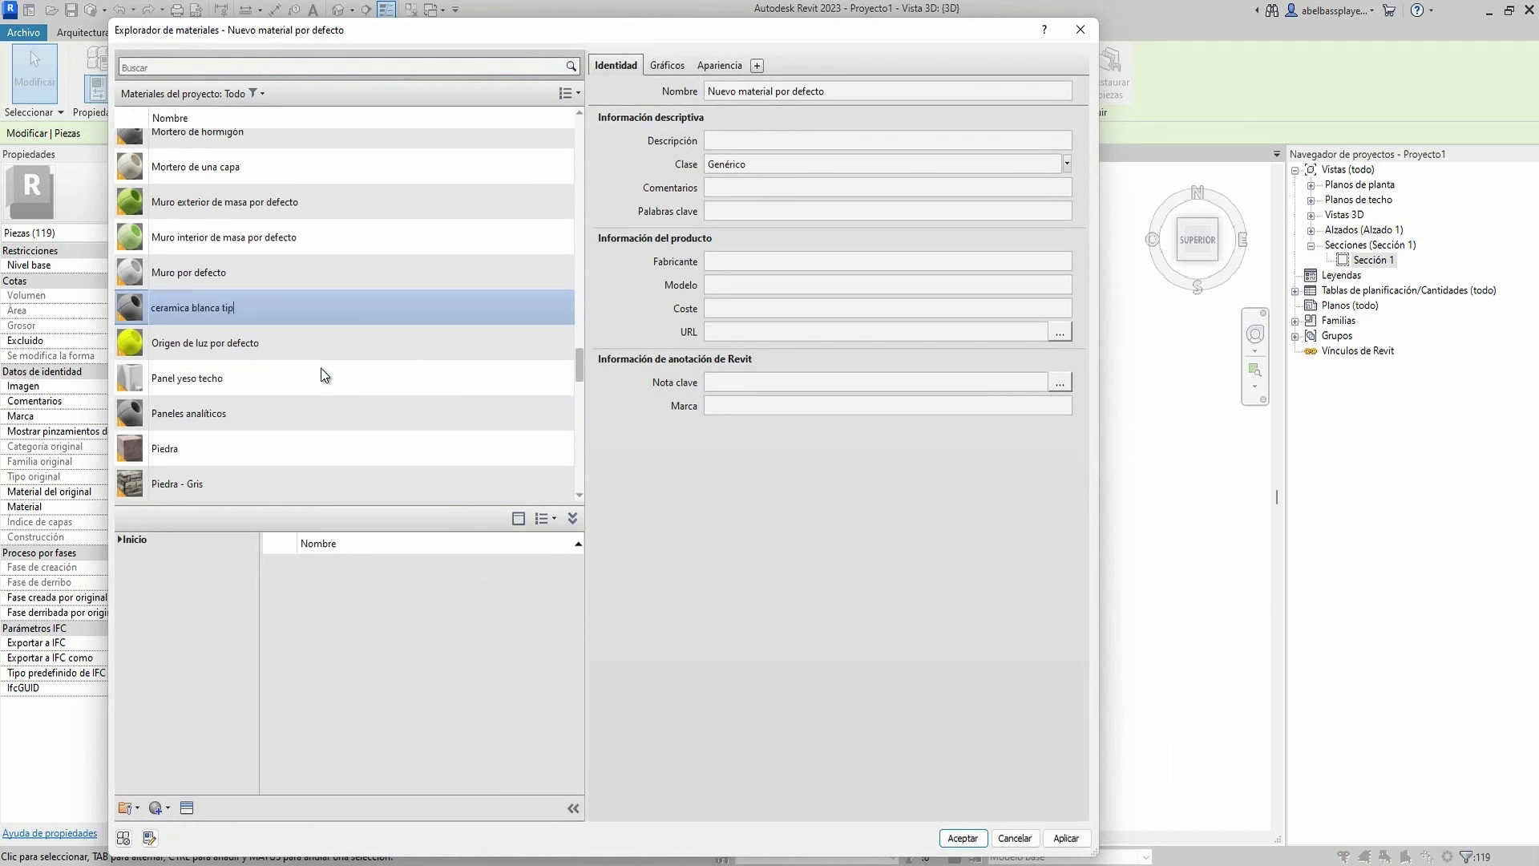
pyautogui.write('o 1')
pyautogui.press('Return')
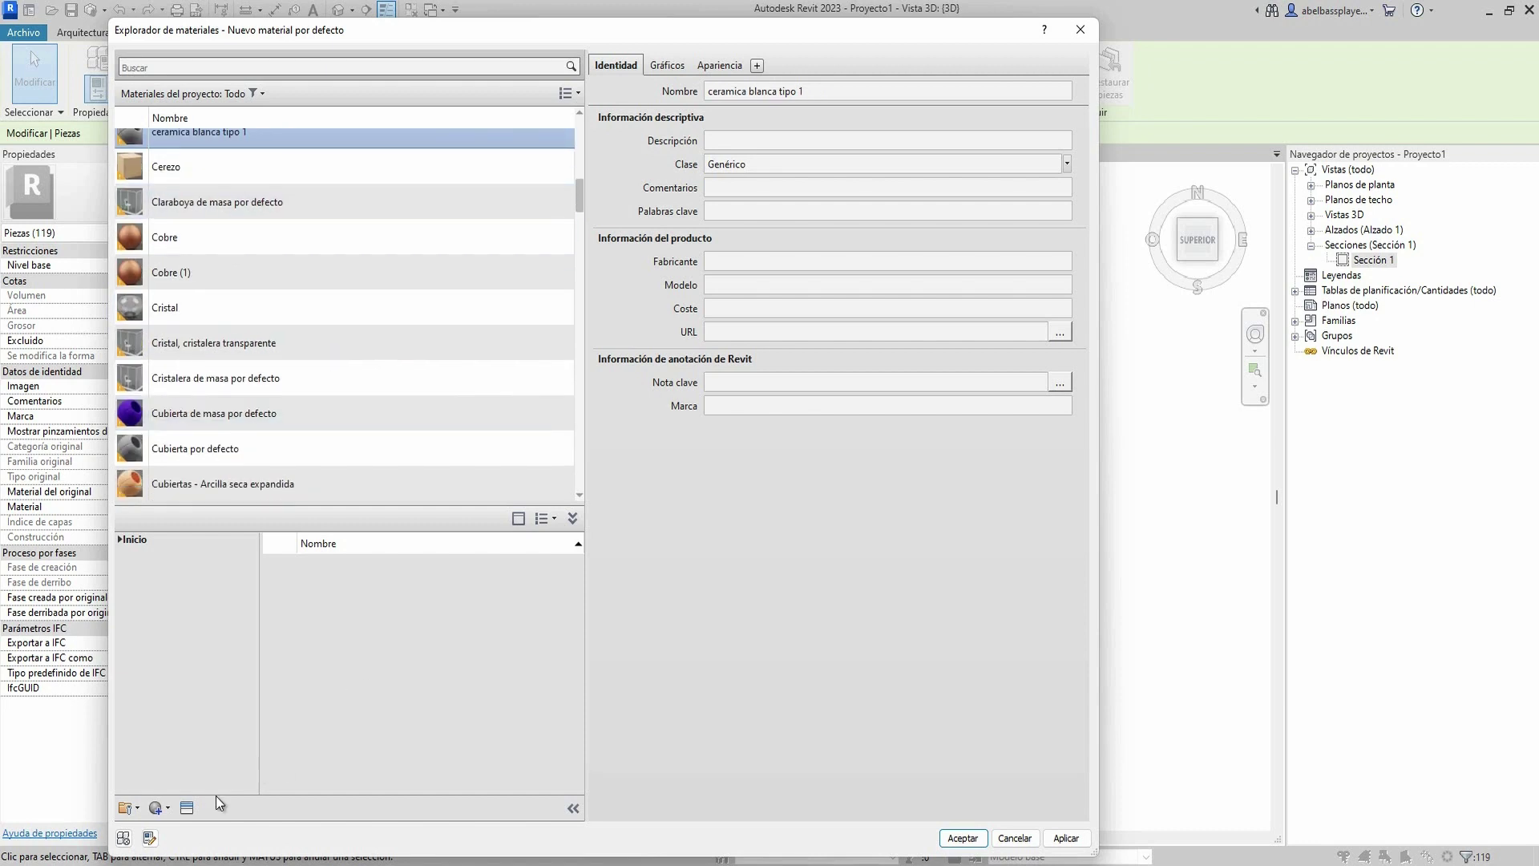
# - Assign the Cerámica > Blanco appearance to the new material and accept
pyautogui.click(187, 808)
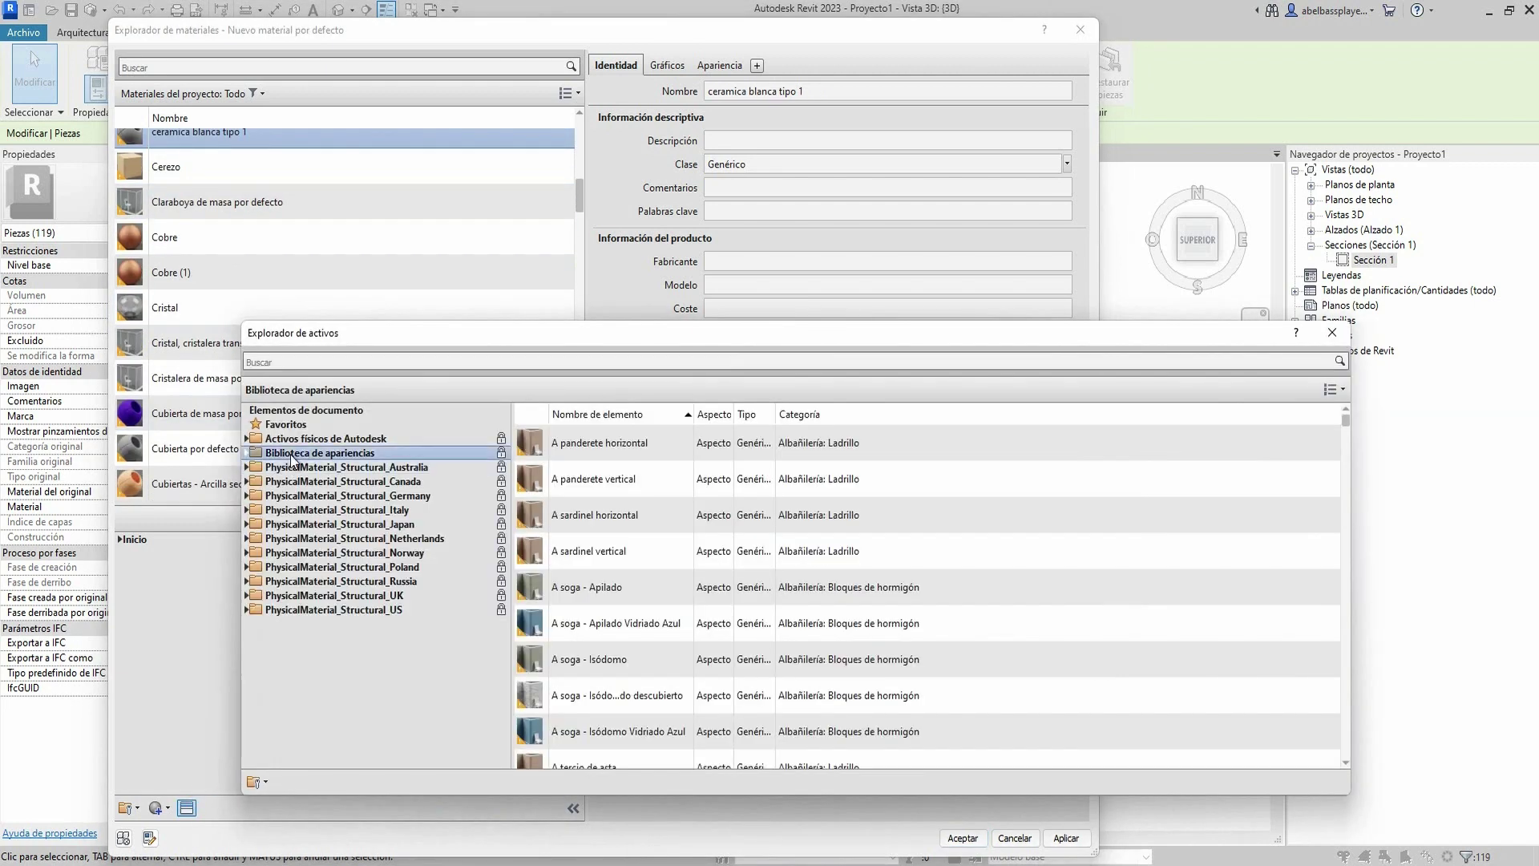
pyautogui.doubleClick(300, 512)
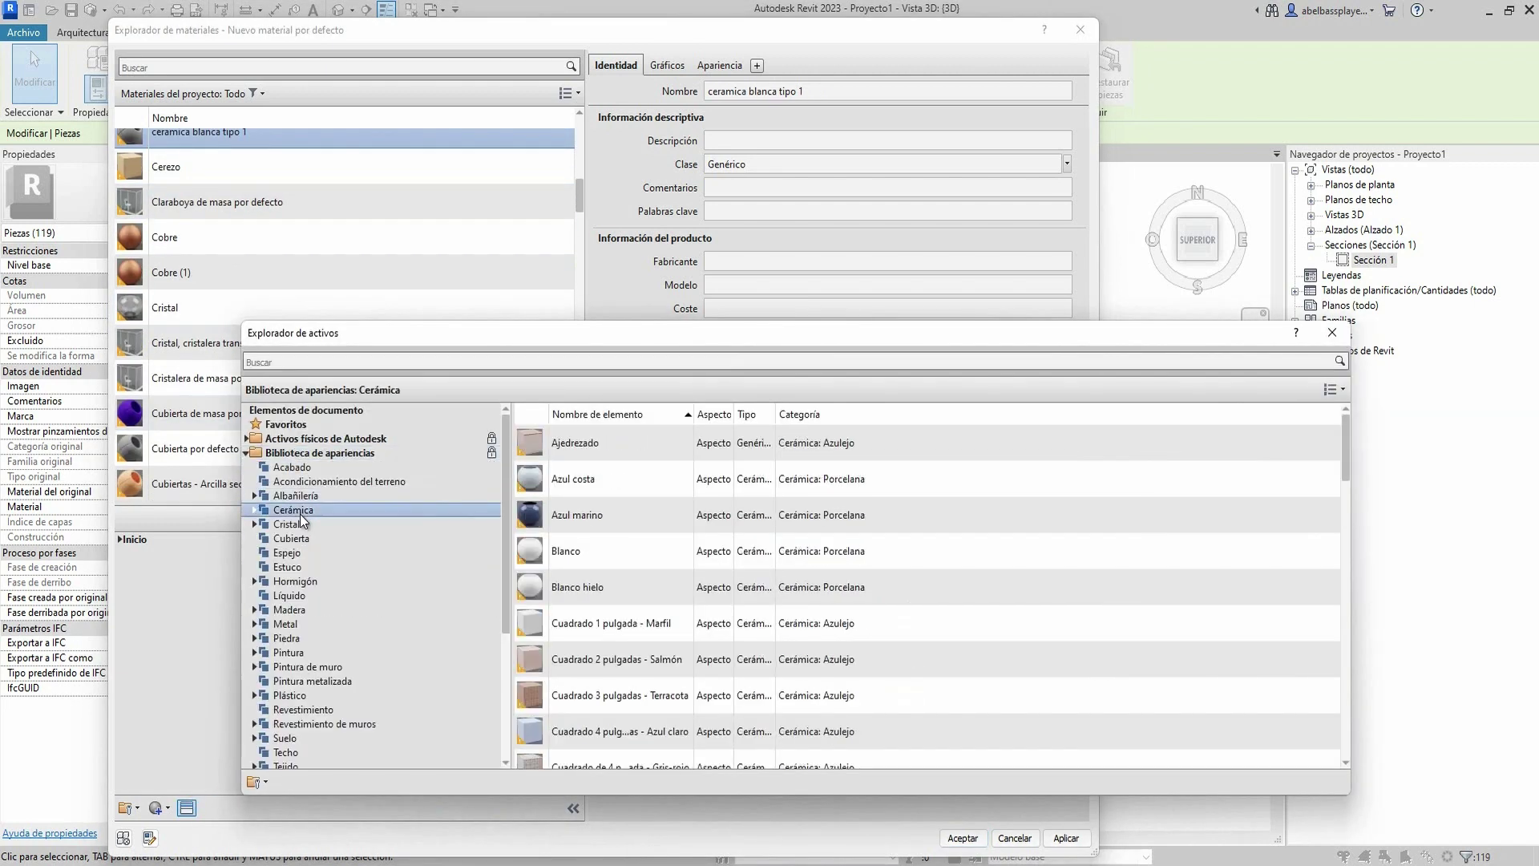
pyautogui.doubleClick(647, 561)
pyautogui.scroll(-1, 1257, 686)
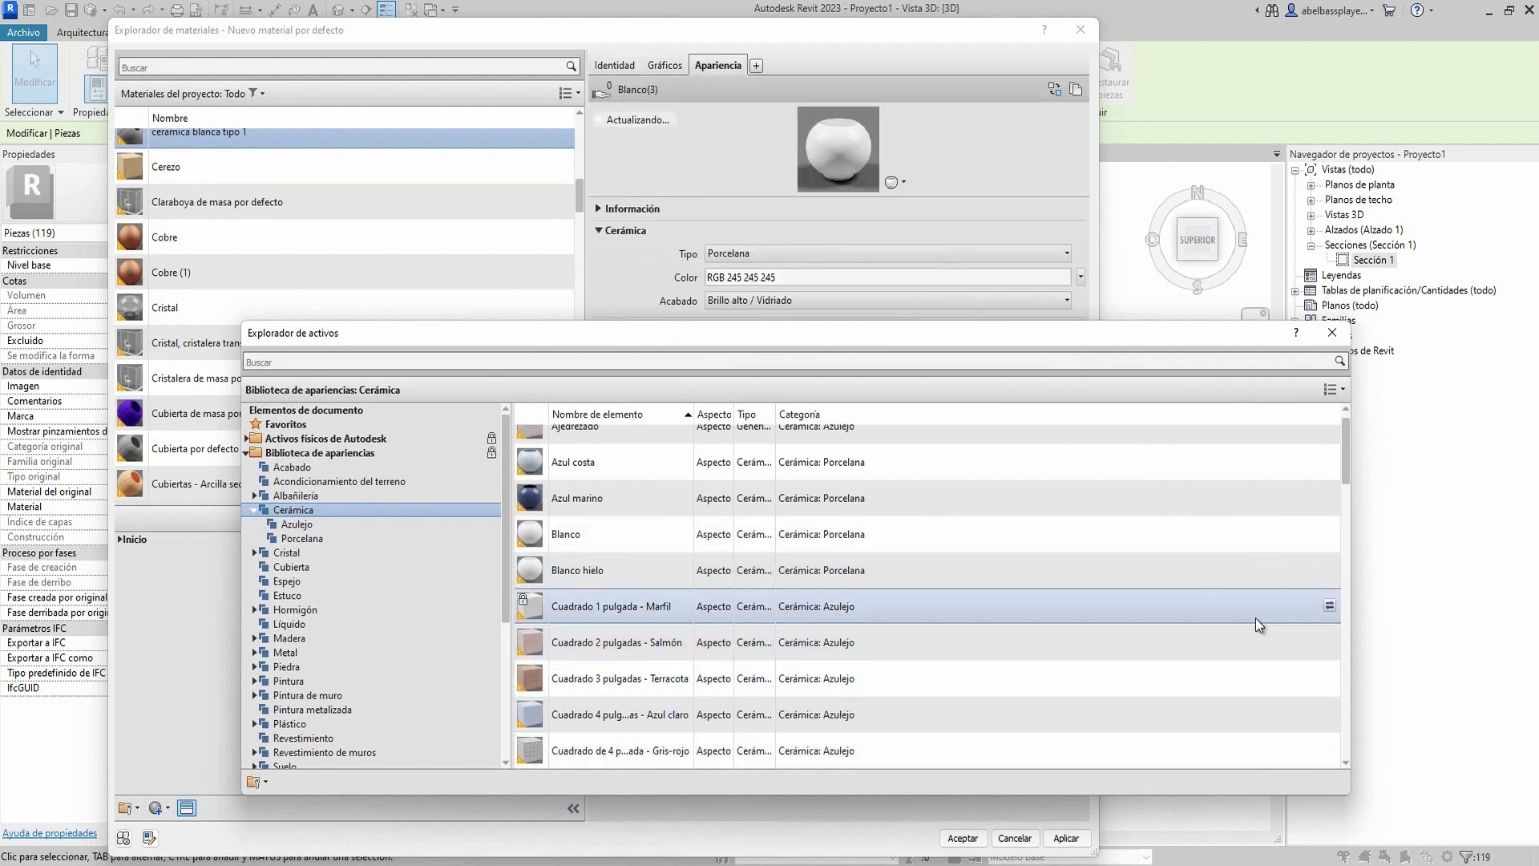
pyautogui.click(1333, 333)
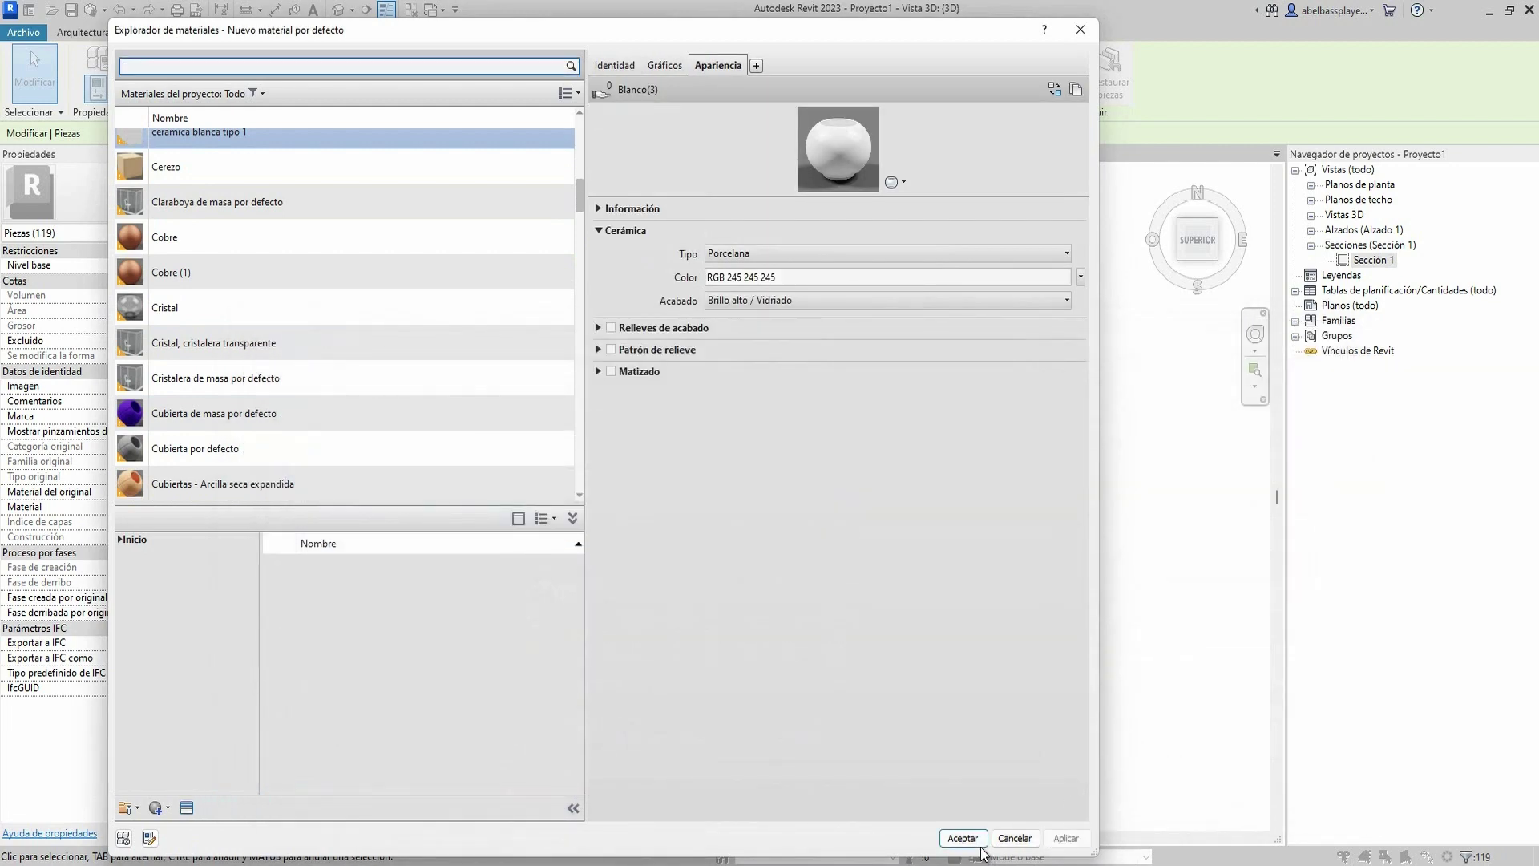
pyautogui.click(978, 840)
# - Clear the floor selection and test-pick single rhombus pieces to identify the vertical orientation
pyautogui.click(1046, 461)
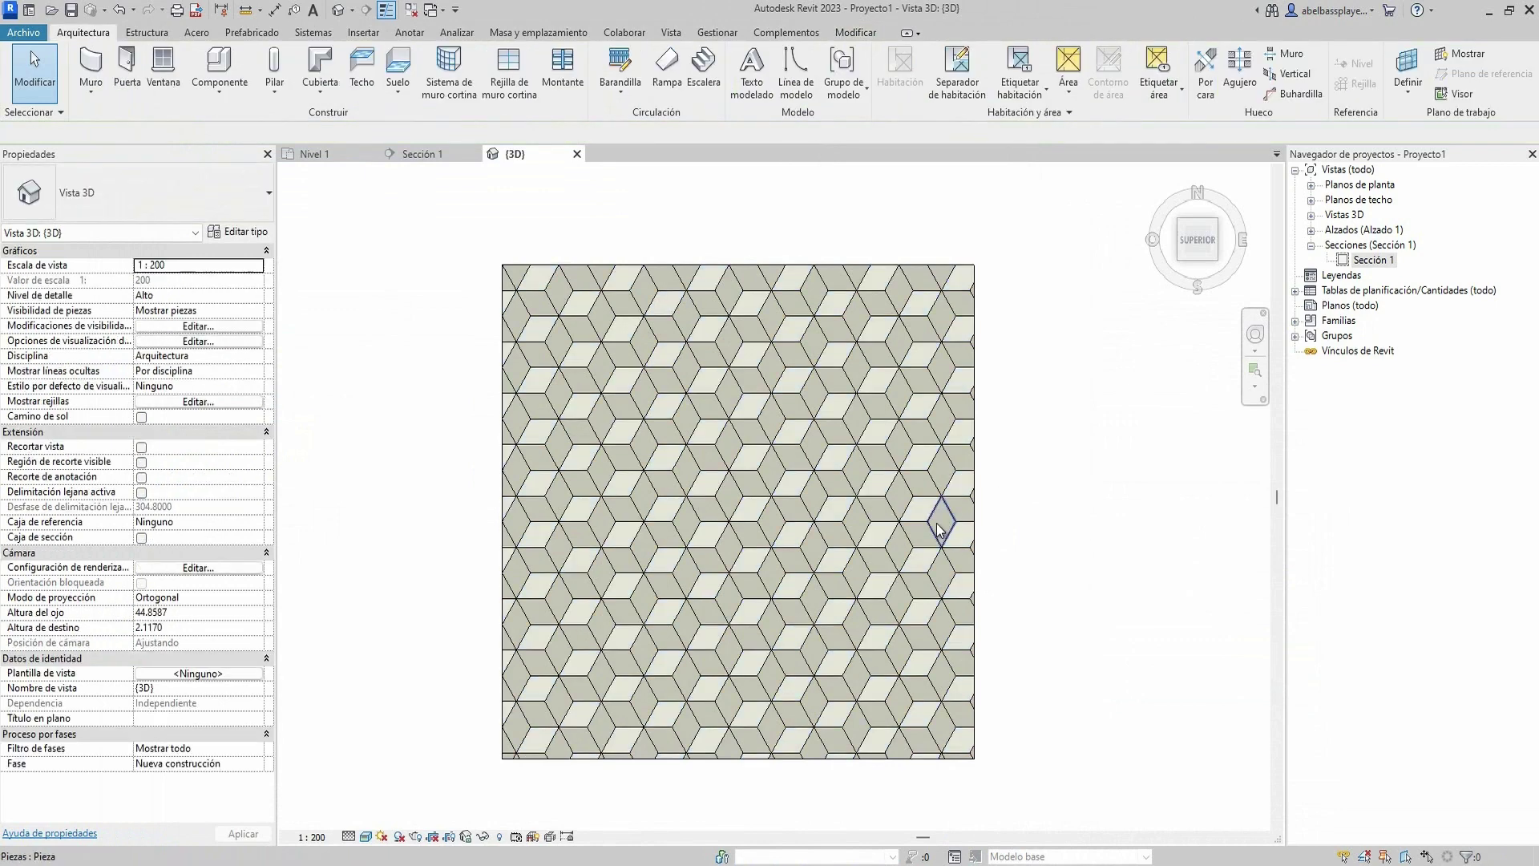
pyautogui.scroll(1, 555, 447)
pyautogui.click(551, 440)
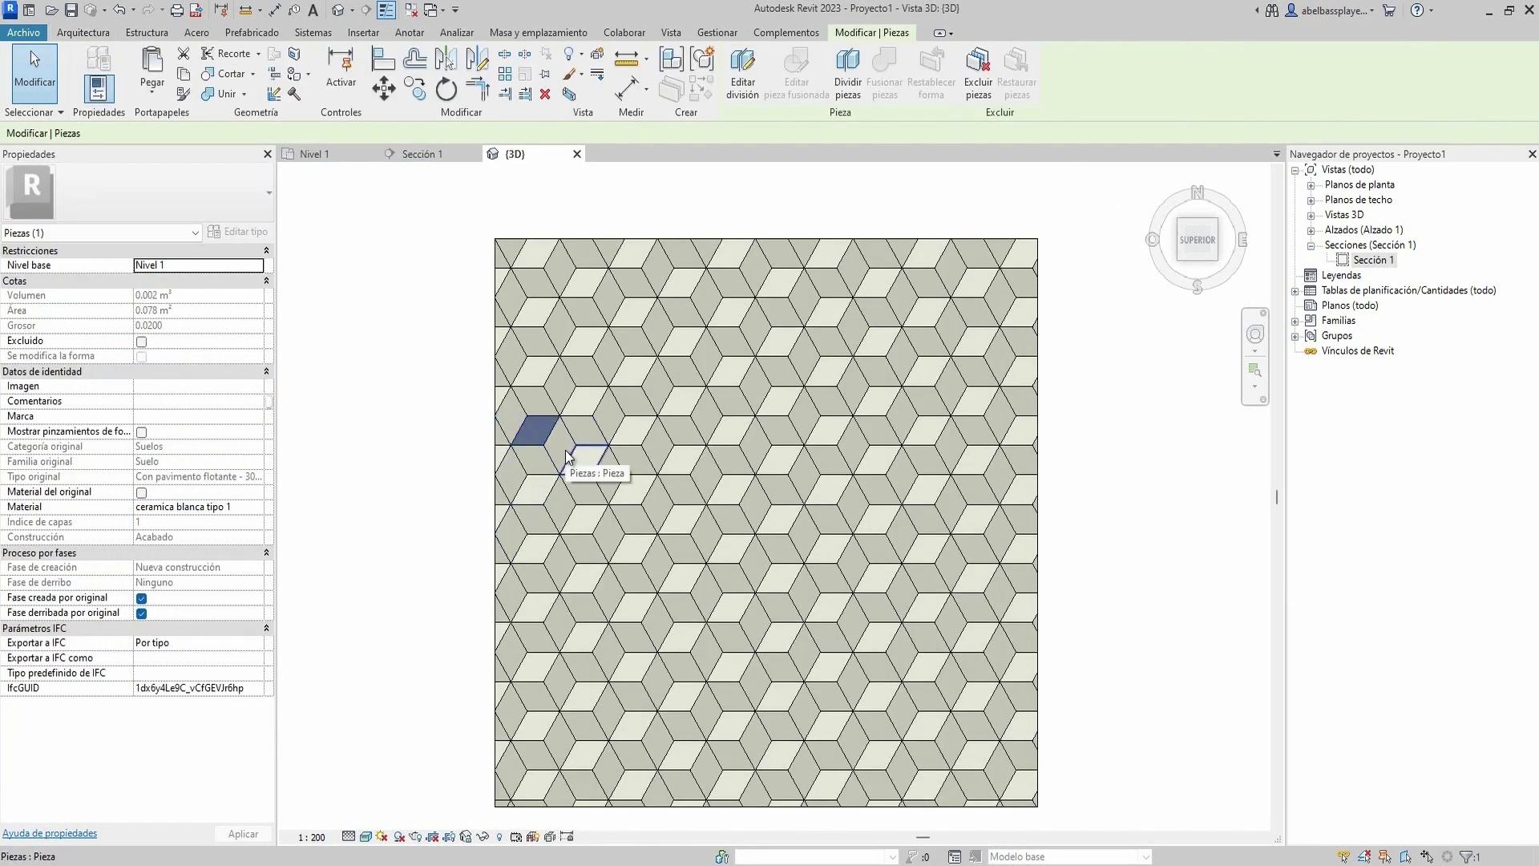
pyautogui.click(561, 451)
pyautogui.click(539, 465)
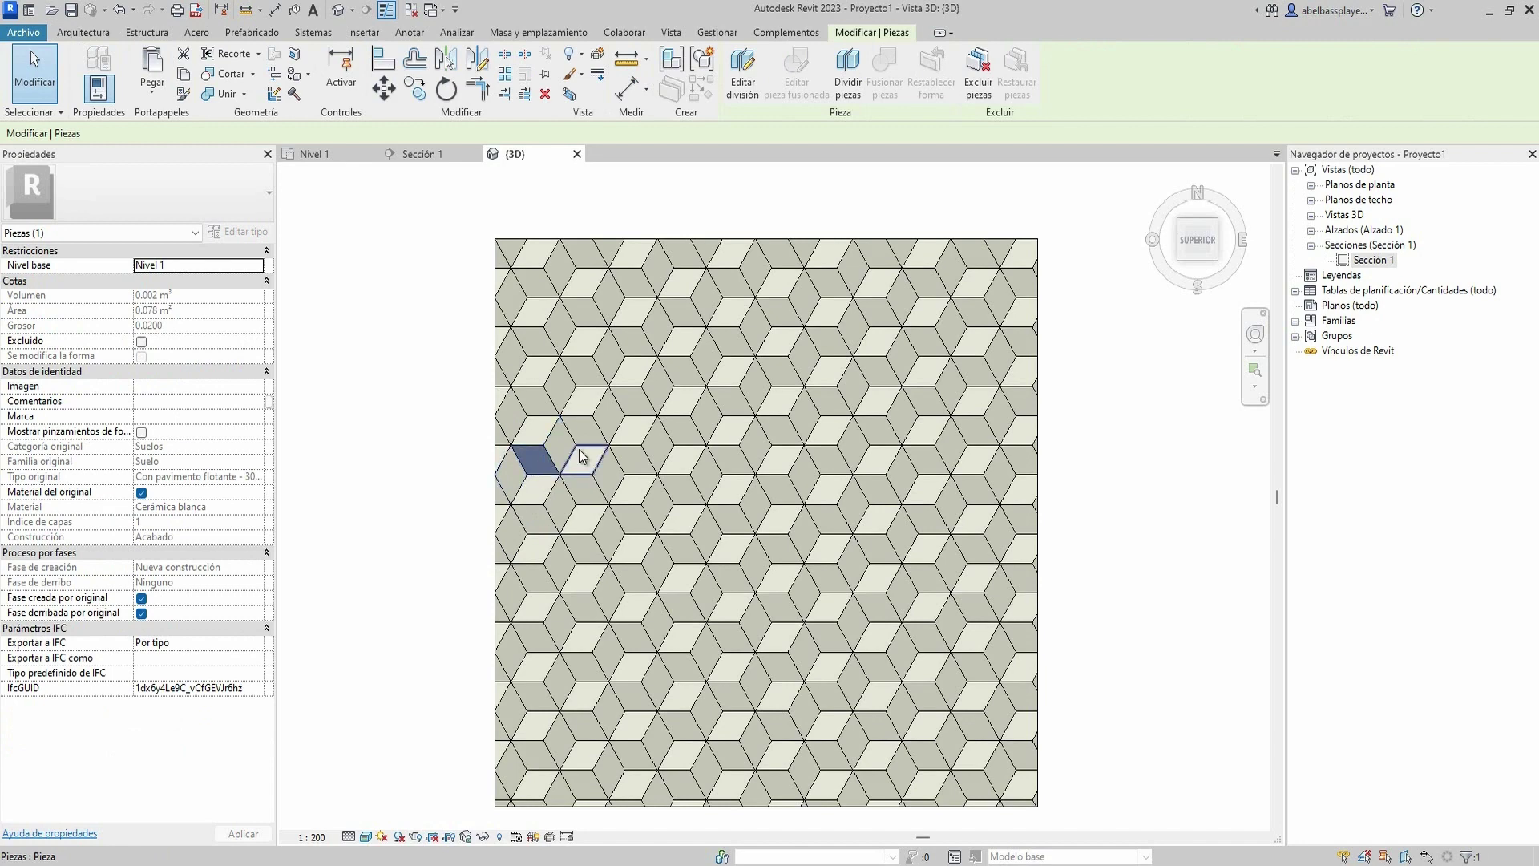
pyautogui.scroll(-1, 581, 451)
pyautogui.scroll(2, 549, 350)
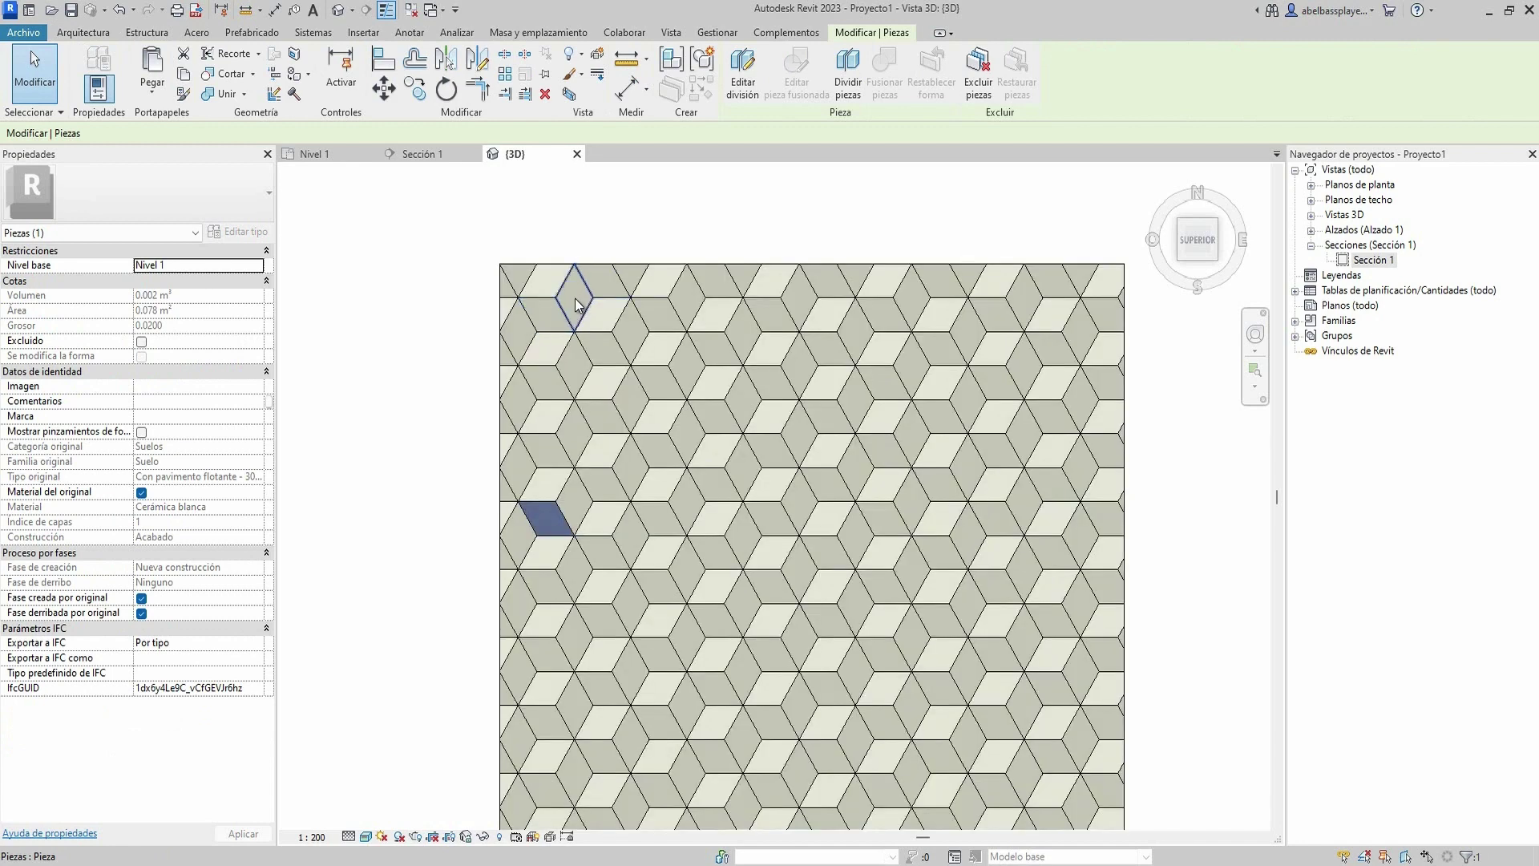
# - Ctrl-select the vertical rhombus parts in the first three columns, dropping a wrongly picked parallelogram
pyautogui.click(574, 297)
pyautogui.keyDown('ctrl'); pyautogui.click(575, 366); pyautogui.keyUp('ctrl')
pyautogui.keyDown('ctrl'); pyautogui.click(575, 433); pyautogui.keyUp('ctrl')
pyautogui.keyDown('ctrl'); pyautogui.click(574, 501); pyautogui.keyUp('ctrl')
pyautogui.moveTo(589, 563); pyautogui.dragTo(578, 427, button='middle')
pyautogui.keyDown('ctrl'); pyautogui.click(580, 431); pyautogui.keyUp('ctrl')
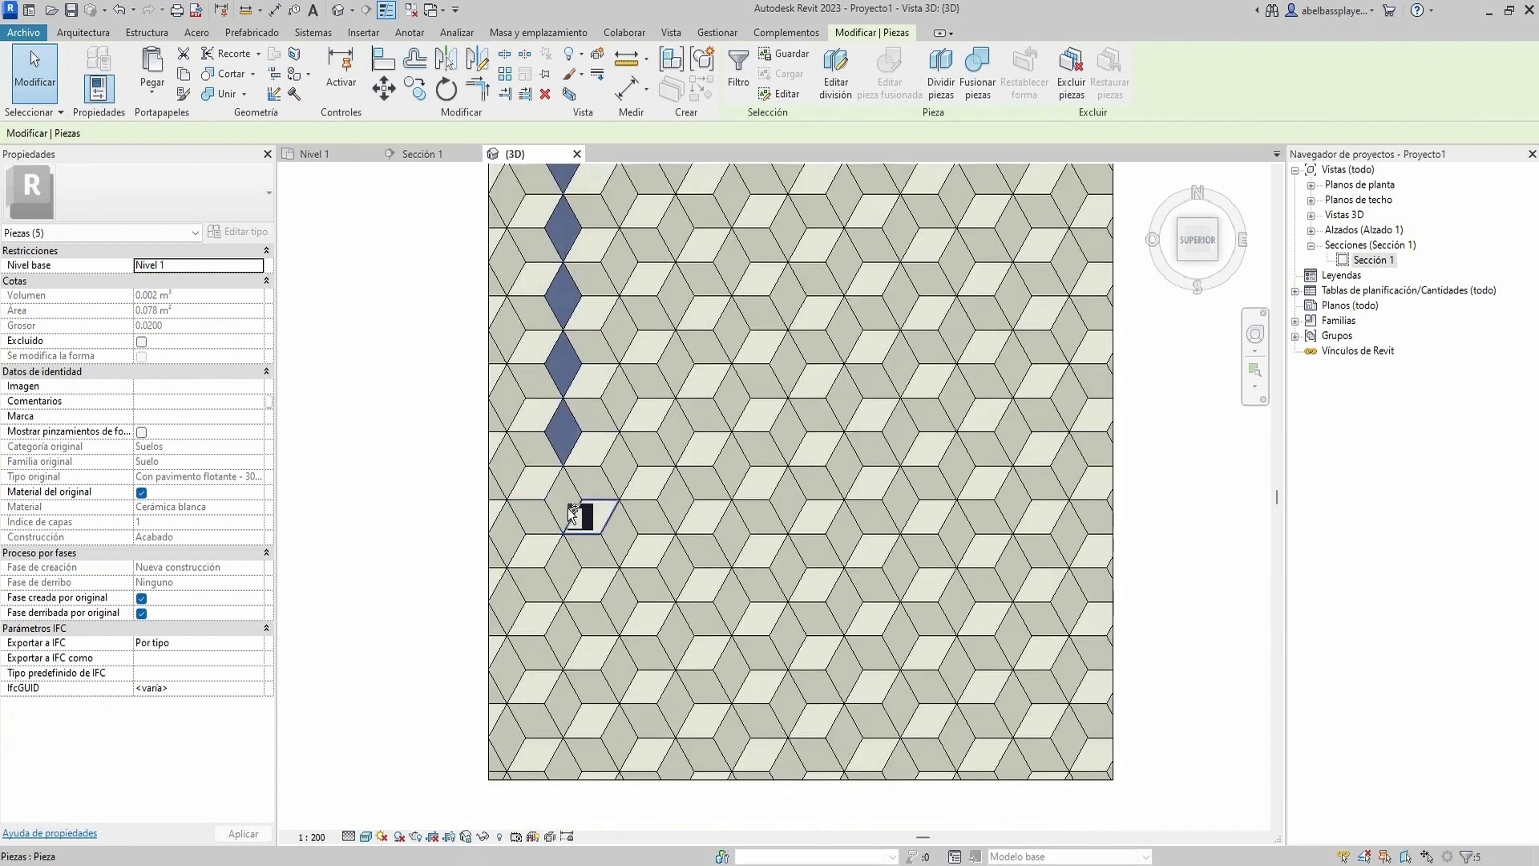
pyautogui.keyDown('ctrl'); pyautogui.click(581, 501); pyautogui.keyUp('ctrl')
pyautogui.keyDown('ctrl'); pyautogui.click(576, 569); pyautogui.keyUp('ctrl')
pyautogui.keyDown('ctrl'); pyautogui.click(568, 637); pyautogui.keyUp('ctrl')
pyautogui.keyDown('ctrl'); pyautogui.click(564, 717); pyautogui.keyUp('ctrl')
pyautogui.keyDown('ctrl'); pyautogui.click(566, 758); pyautogui.keyUp('ctrl')
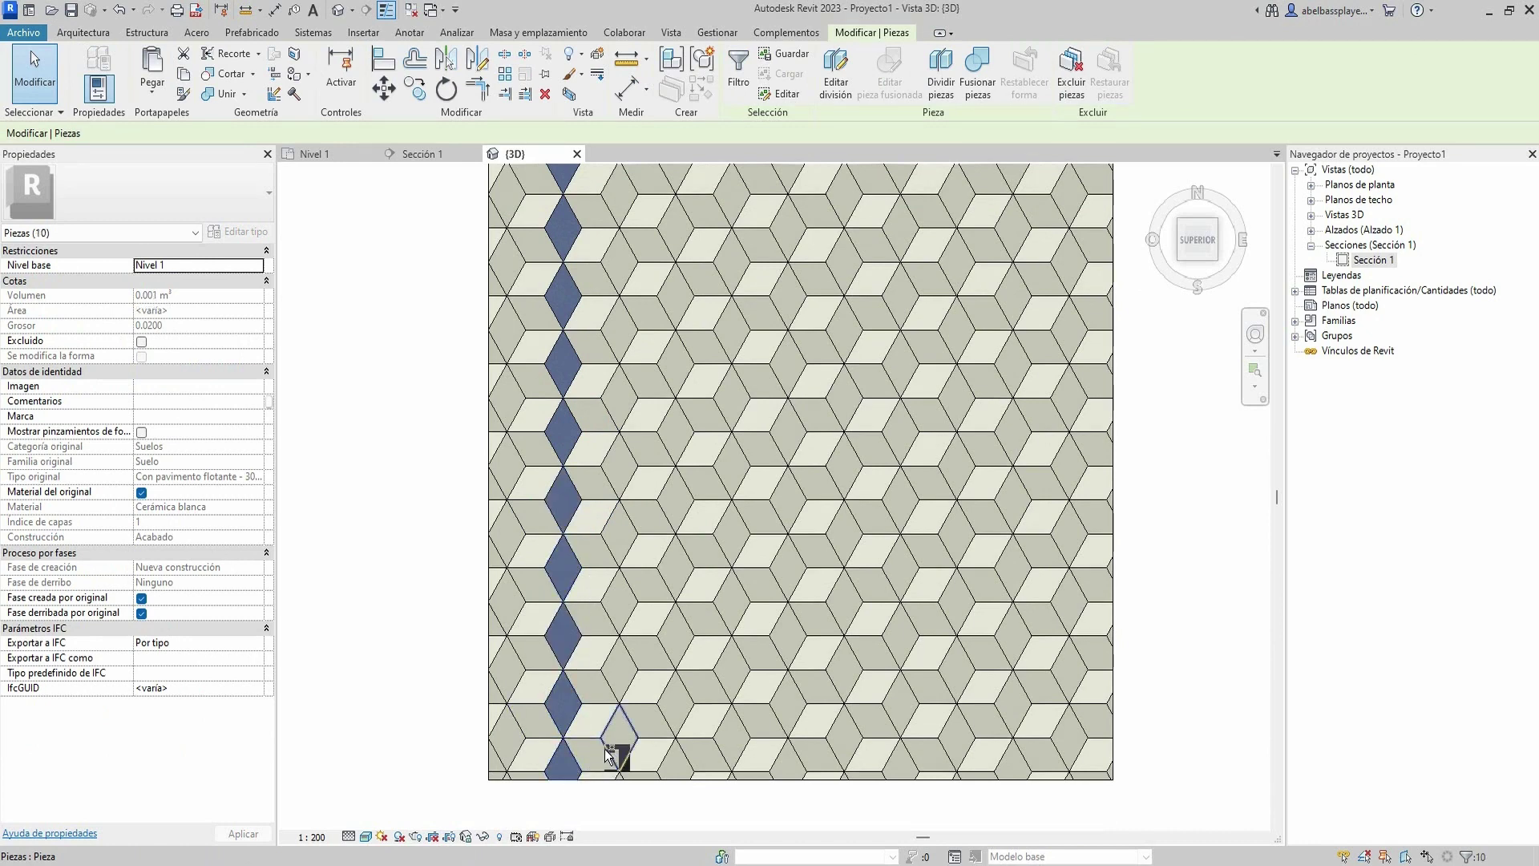
pyautogui.keyDown('ctrl'); pyautogui.click(619, 741); pyautogui.keyUp('ctrl')
pyautogui.keyDown('ctrl'); pyautogui.click(605, 657); pyautogui.keyUp('ctrl')
pyautogui.keyDown('ctrl'); pyautogui.click(622, 601); pyautogui.keyUp('ctrl')
pyautogui.keyDown('ctrl'); pyautogui.click(621, 533); pyautogui.keyUp('ctrl')
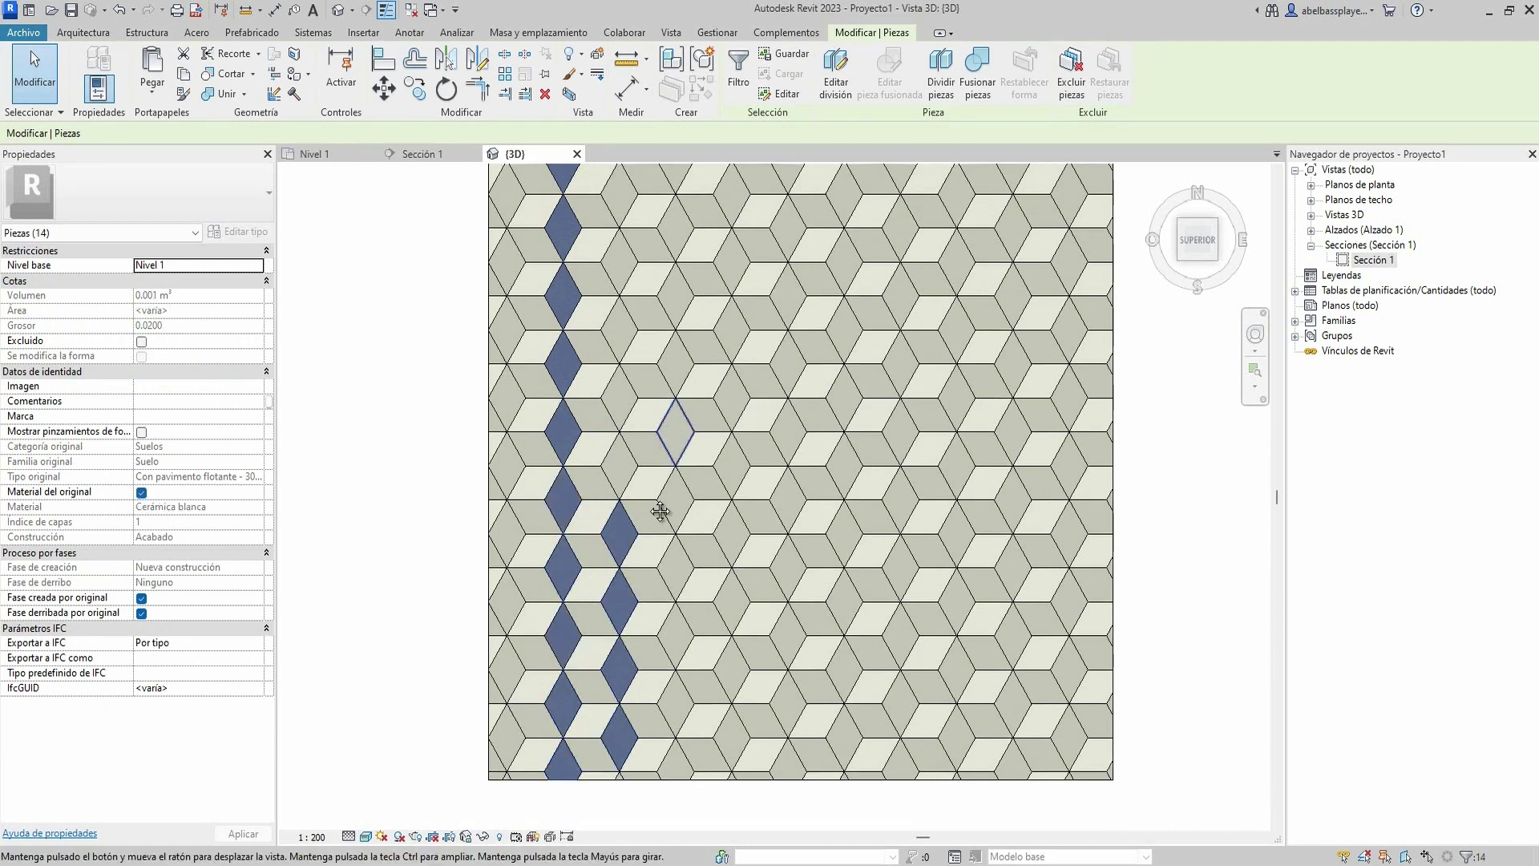
pyautogui.moveTo(633, 465); pyautogui.dragTo(622, 622, button='middle')
pyautogui.keyDown('ctrl'); pyautogui.click(622, 622); pyautogui.keyUp('ctrl')
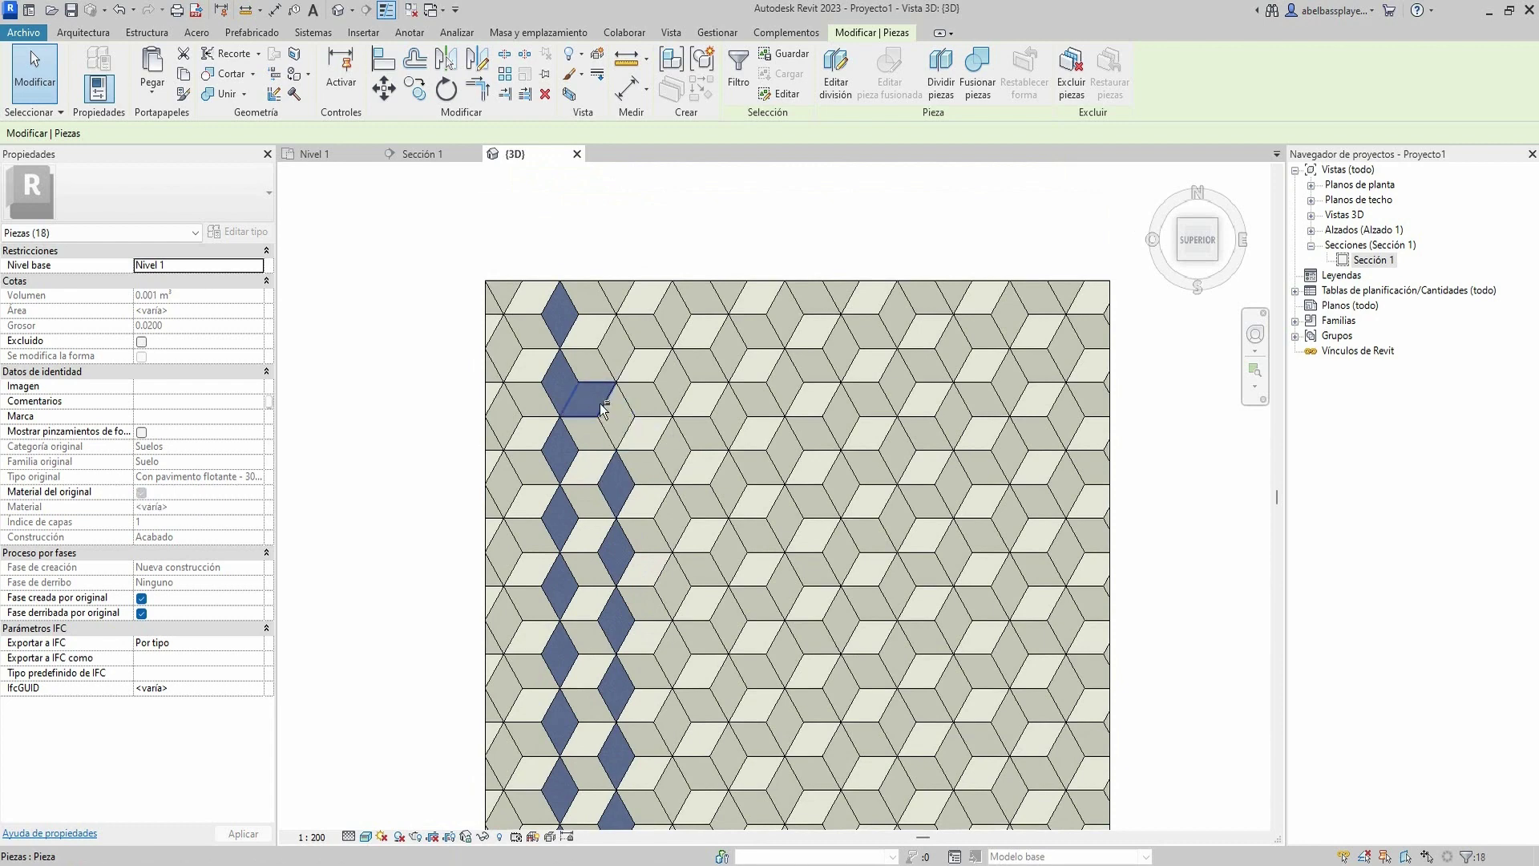
pyautogui.keyDown('ctrl'); pyautogui.click(621, 312); pyautogui.keyUp('ctrl')
pyautogui.keyDown('ctrl'); pyautogui.click(617, 293); pyautogui.keyUp('ctrl')
pyautogui.keyDown('ctrl'); pyautogui.click(671, 381); pyautogui.keyUp('ctrl')
pyautogui.keyDown('ctrl'); pyautogui.click(671, 449); pyautogui.keyUp('ctrl')
pyautogui.keyDown('ctrl'); pyautogui.click(677, 517); pyautogui.keyUp('ctrl')
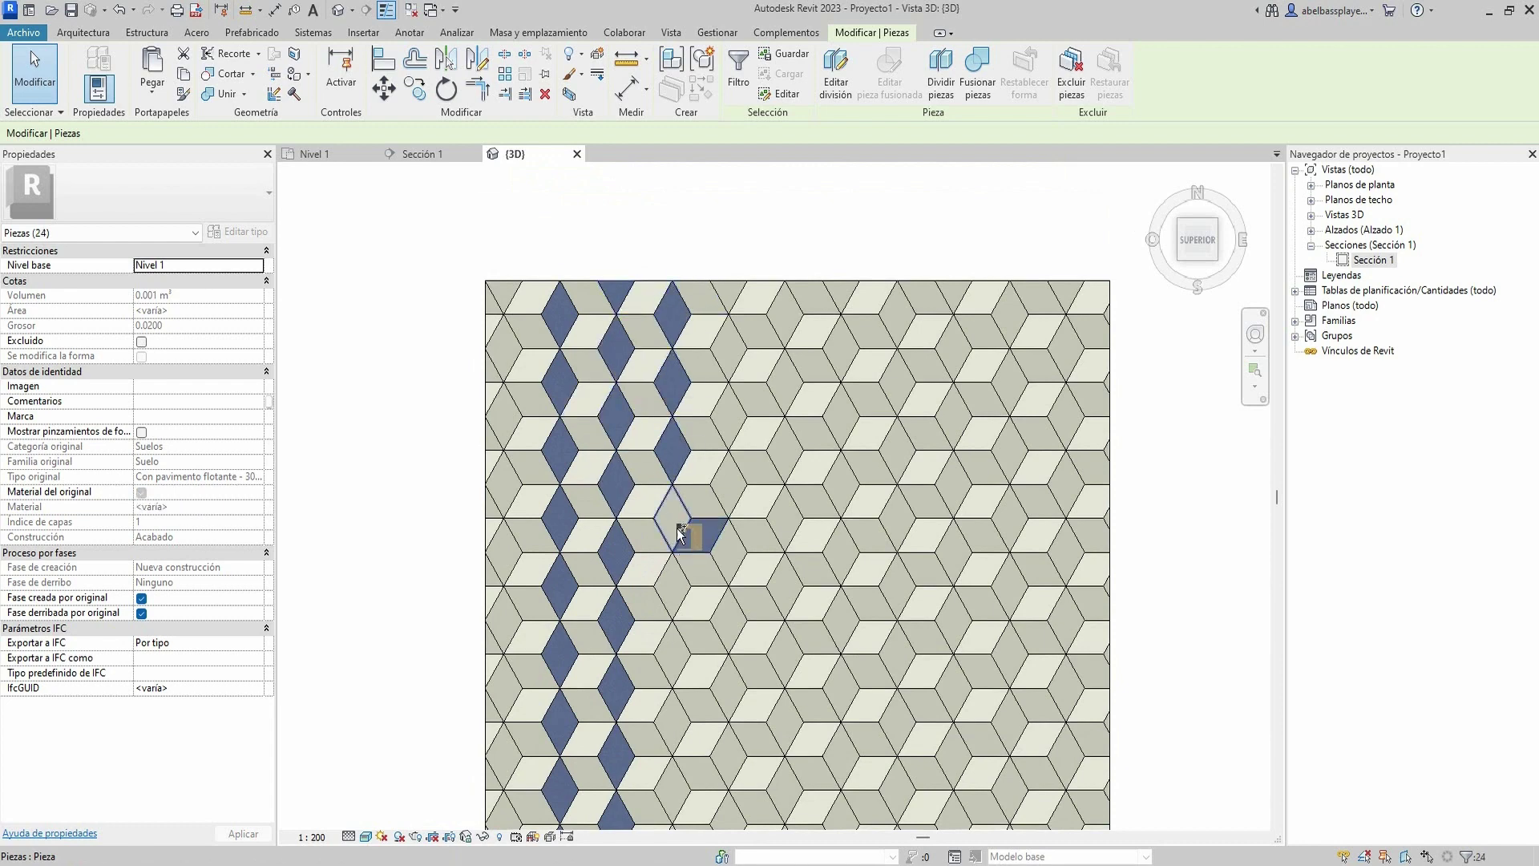
pyautogui.moveTo(681, 533); pyautogui.dragTo(682, 417, button='middle')
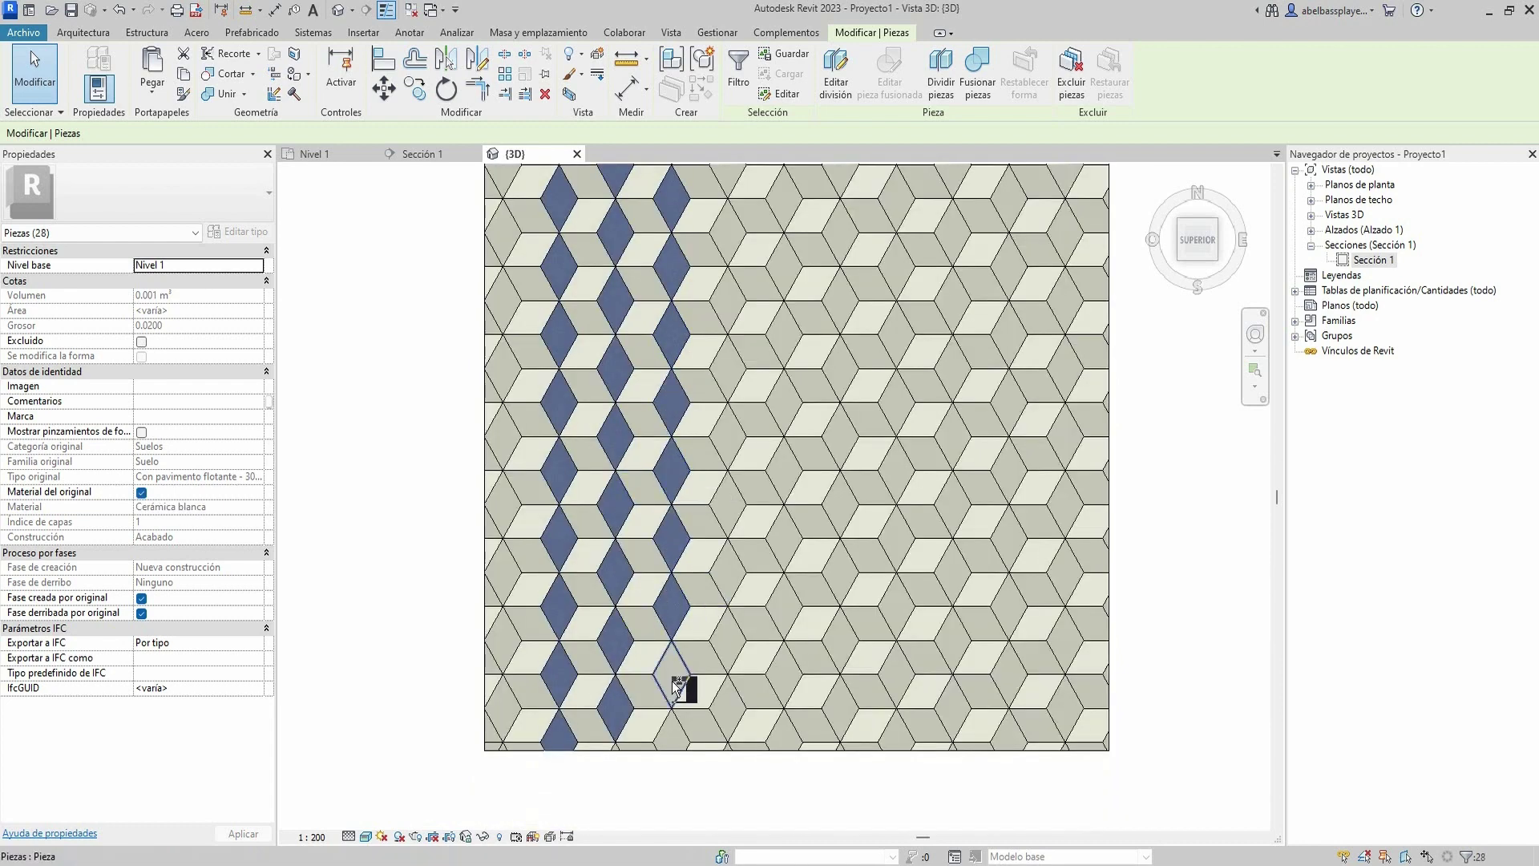
pyautogui.keyDown('ctrl'); pyautogui.click(671, 674); pyautogui.keyUp('ctrl')
# - Add the left-edge pieces and the vertical rhombuses of the next columns to the selection
pyautogui.keyDown('ctrl'); pyautogui.click(504, 707); pyautogui.keyUp('ctrl')
pyautogui.keyDown('ctrl'); pyautogui.click(503, 639); pyautogui.keyUp('ctrl')
pyautogui.moveTo(505, 182); pyautogui.dragTo(525, 273, button='middle')
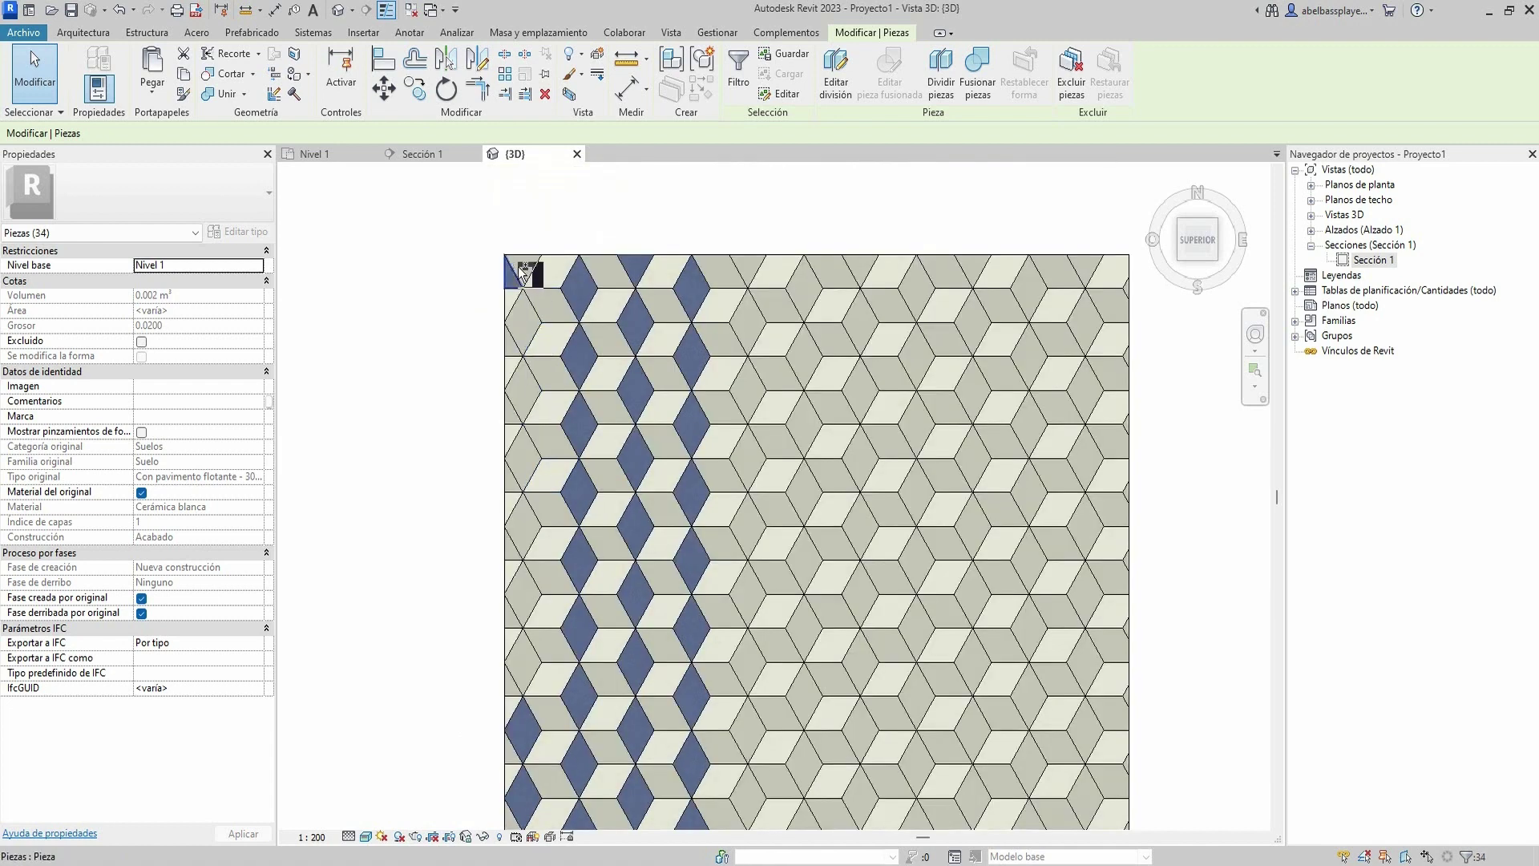
pyautogui.keyDown('ctrl'); pyautogui.click(525, 321); pyautogui.keyUp('ctrl')
pyautogui.keyDown('ctrl'); pyautogui.click(529, 389); pyautogui.keyUp('ctrl')
pyautogui.keyDown('ctrl'); pyautogui.click(531, 521); pyautogui.keyUp('ctrl')
pyautogui.keyDown('ctrl'); pyautogui.click(525, 593); pyautogui.keyUp('ctrl')
pyautogui.keyDown('ctrl'); pyautogui.click(525, 662); pyautogui.keyUp('ctrl')
pyautogui.moveTo(761, 446)
pyautogui.mouseDown(button='middle')
pyautogui.moveTo(546, 356)
pyautogui.moveTo(588, 436)
pyautogui.moveTo(636, 292)
pyautogui.mouseUp(button='middle')
pyautogui.keyDown('ctrl'); pyautogui.click(575, 255); pyautogui.keyUp('ctrl')
pyautogui.keyDown('ctrl'); pyautogui.click(575, 311); pyautogui.keyUp('ctrl')
pyautogui.keyDown('ctrl'); pyautogui.click(574, 377); pyautogui.keyUp('ctrl')
pyautogui.keyDown('ctrl'); pyautogui.click(603, 353); pyautogui.keyUp('ctrl')
pyautogui.keyDown('ctrl'); pyautogui.click(605, 417); pyautogui.keyUp('ctrl')
pyautogui.keyDown('ctrl'); pyautogui.click(605, 485); pyautogui.keyUp('ctrl')
pyautogui.keyDown('ctrl'); pyautogui.click(605, 550); pyautogui.keyUp('ctrl')
pyautogui.keyDown('ctrl'); pyautogui.click(607, 617); pyautogui.keyUp('ctrl')
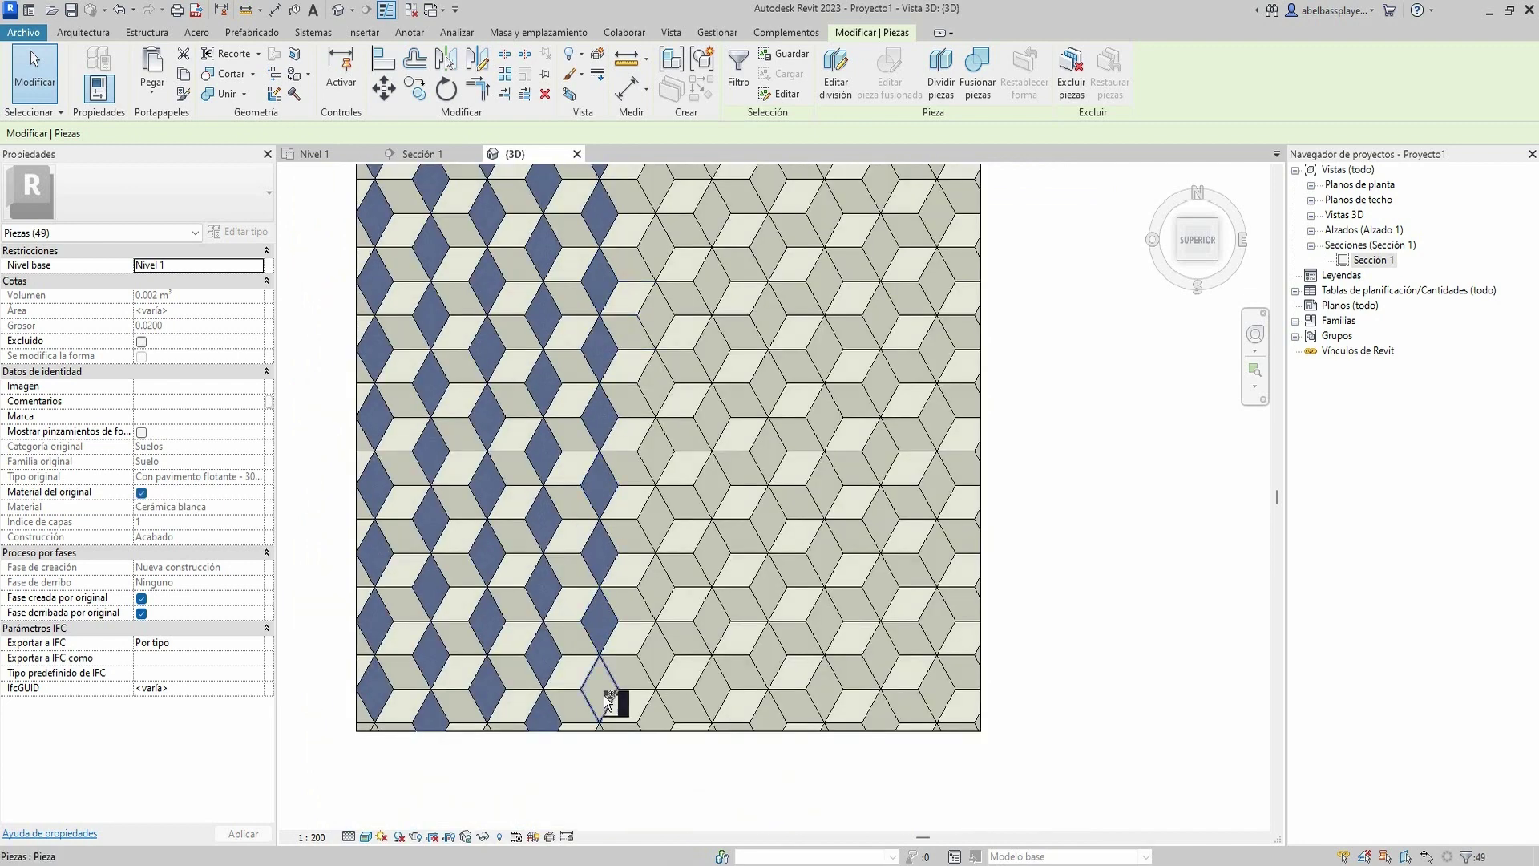
pyautogui.keyDown('ctrl'); pyautogui.click(609, 697); pyautogui.keyUp('ctrl')
pyautogui.keyDown('ctrl'); pyautogui.click(665, 721); pyautogui.keyUp('ctrl')
pyautogui.keyDown('ctrl'); pyautogui.click(657, 654); pyautogui.keyUp('ctrl')
pyautogui.keyDown('ctrl'); pyautogui.click(660, 589); pyautogui.keyUp('ctrl')
pyautogui.keyDown('ctrl'); pyautogui.click(657, 521); pyautogui.keyUp('ctrl')
# - Add the vertical rhombuses of the middle floor columns to the selection
pyautogui.moveTo(690, 434); pyautogui.dragTo(705, 572, button='middle')
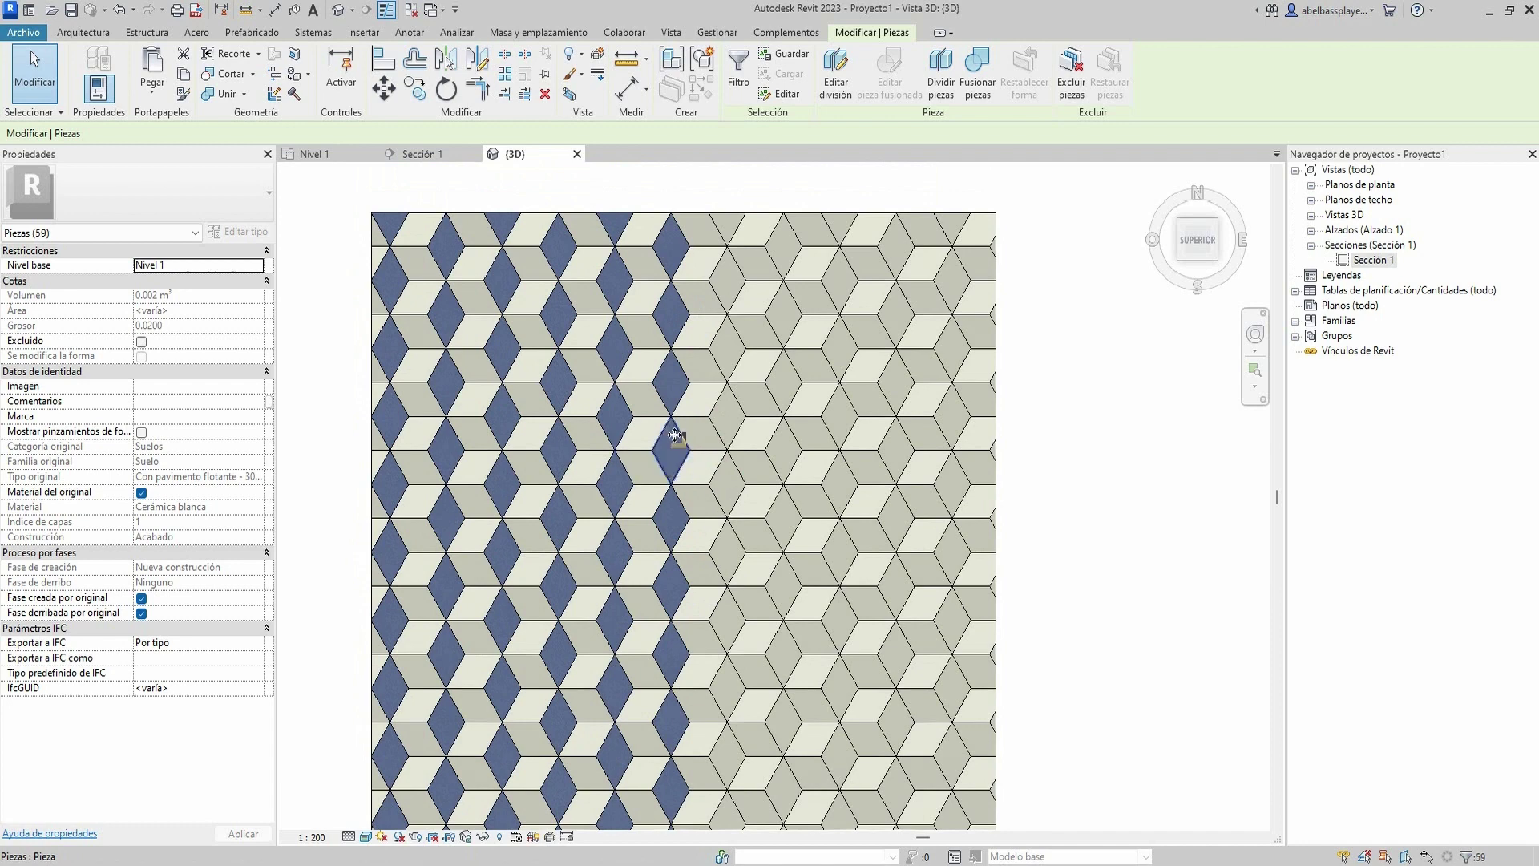
pyautogui.keyDown('ctrl'); pyautogui.click(727, 229); pyautogui.keyUp('ctrl')
pyautogui.keyDown('ctrl'); pyautogui.click(729, 282); pyautogui.keyUp('ctrl')
pyautogui.keyDown('ctrl'); pyautogui.click(729, 348); pyautogui.keyUp('ctrl')
pyautogui.keyDown('ctrl'); pyautogui.click(729, 417); pyautogui.keyUp('ctrl')
pyautogui.moveTo(736, 497); pyautogui.dragTo(687, 440, button='middle')
pyautogui.keyDown('ctrl'); pyautogui.click(686, 449); pyautogui.keyUp('ctrl')
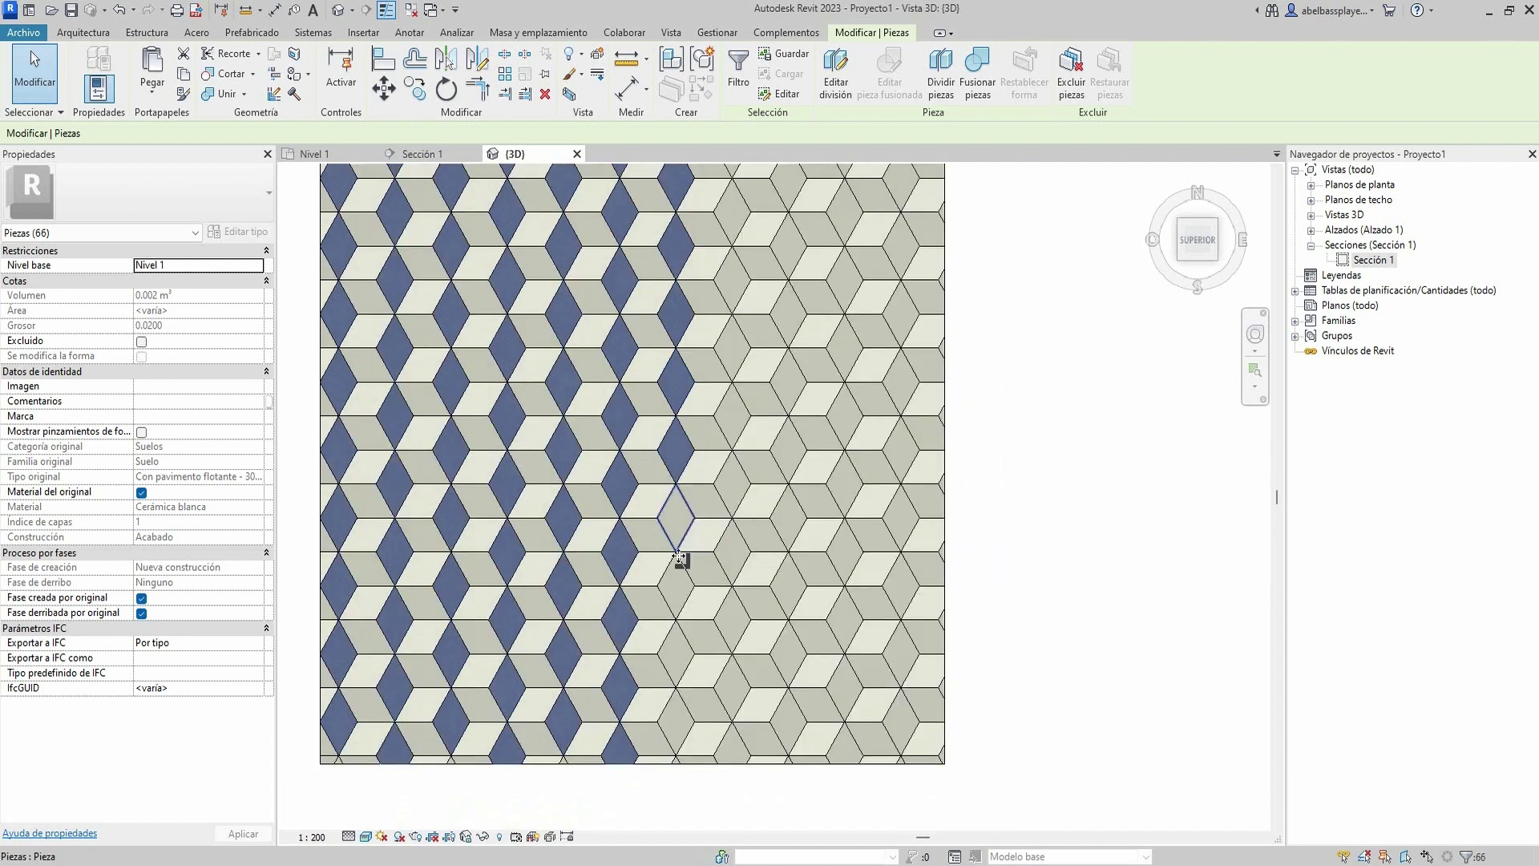
pyautogui.keyDown('ctrl'); pyautogui.click(684, 517); pyautogui.keyUp('ctrl')
pyautogui.keyDown('ctrl'); pyautogui.click(684, 585); pyautogui.keyUp('ctrl')
pyautogui.keyDown('ctrl'); pyautogui.click(684, 653); pyautogui.keyUp('ctrl')
pyautogui.keyDown('ctrl'); pyautogui.click(684, 721); pyautogui.keyUp('ctrl')
pyautogui.keyDown('ctrl'); pyautogui.click(731, 743); pyautogui.keyUp('ctrl')
pyautogui.keyDown('ctrl'); pyautogui.click(732, 675); pyautogui.keyUp('ctrl')
pyautogui.keyDown('ctrl'); pyautogui.click(731, 607); pyautogui.keyUp('ctrl')
pyautogui.keyDown('ctrl'); pyautogui.click(732, 538); pyautogui.keyUp('ctrl')
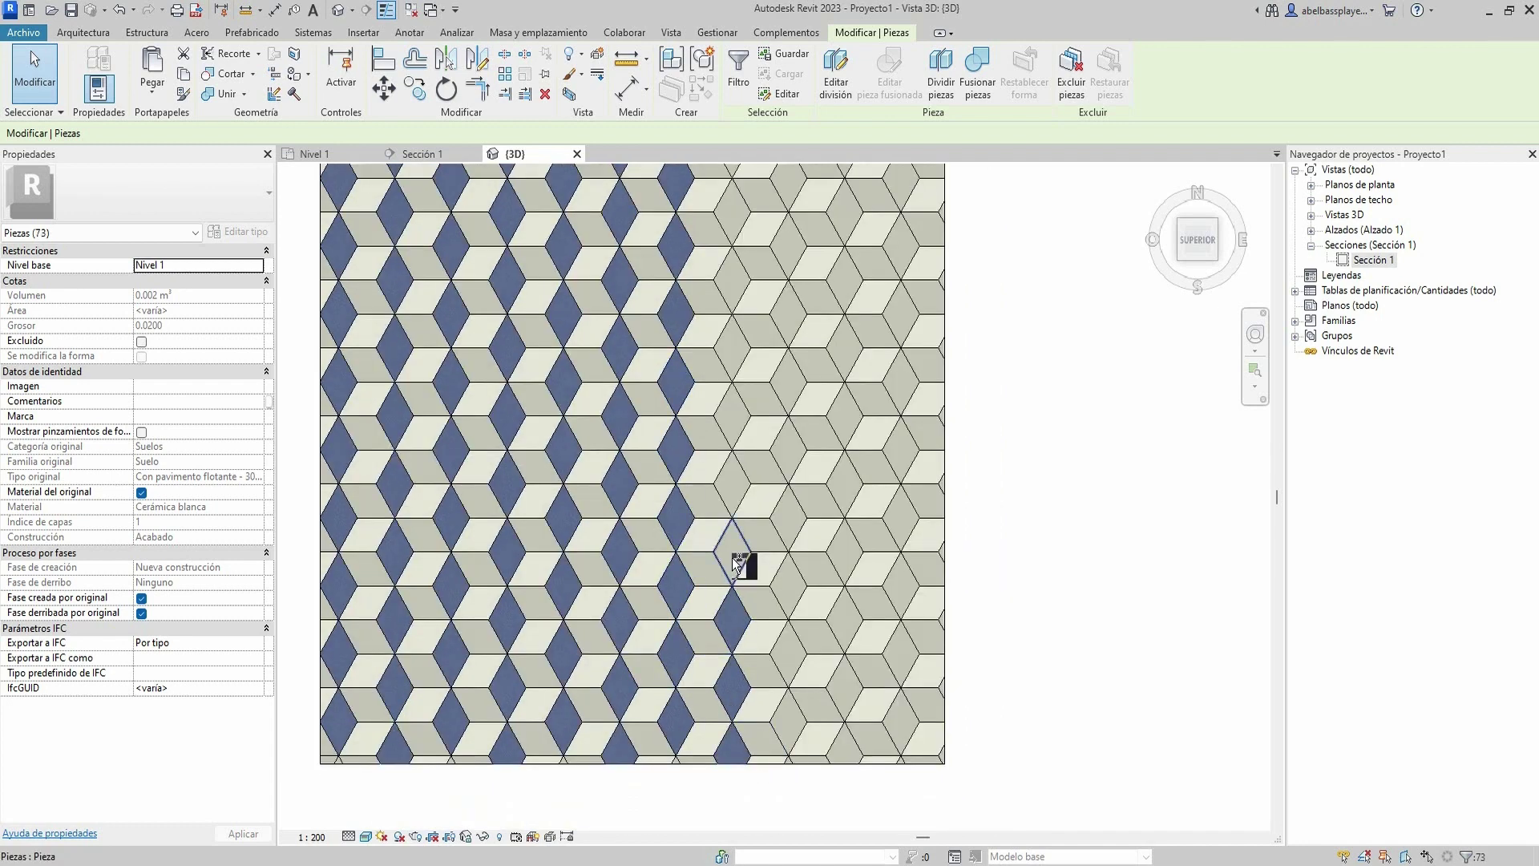
pyautogui.keyDown('ctrl'); pyautogui.click(731, 471); pyautogui.keyUp('ctrl')
pyautogui.moveTo(734, 404); pyautogui.dragTo(760, 522, button='middle')
pyautogui.keyDown('ctrl'); pyautogui.click(759, 521); pyautogui.keyUp('ctrl')
pyautogui.keyDown('ctrl'); pyautogui.click(759, 453); pyautogui.keyUp('ctrl')
pyautogui.keyDown('ctrl'); pyautogui.click(759, 385); pyautogui.keyUp('ctrl')
pyautogui.keyDown('ctrl'); pyautogui.click(759, 317); pyautogui.keyUp('ctrl')
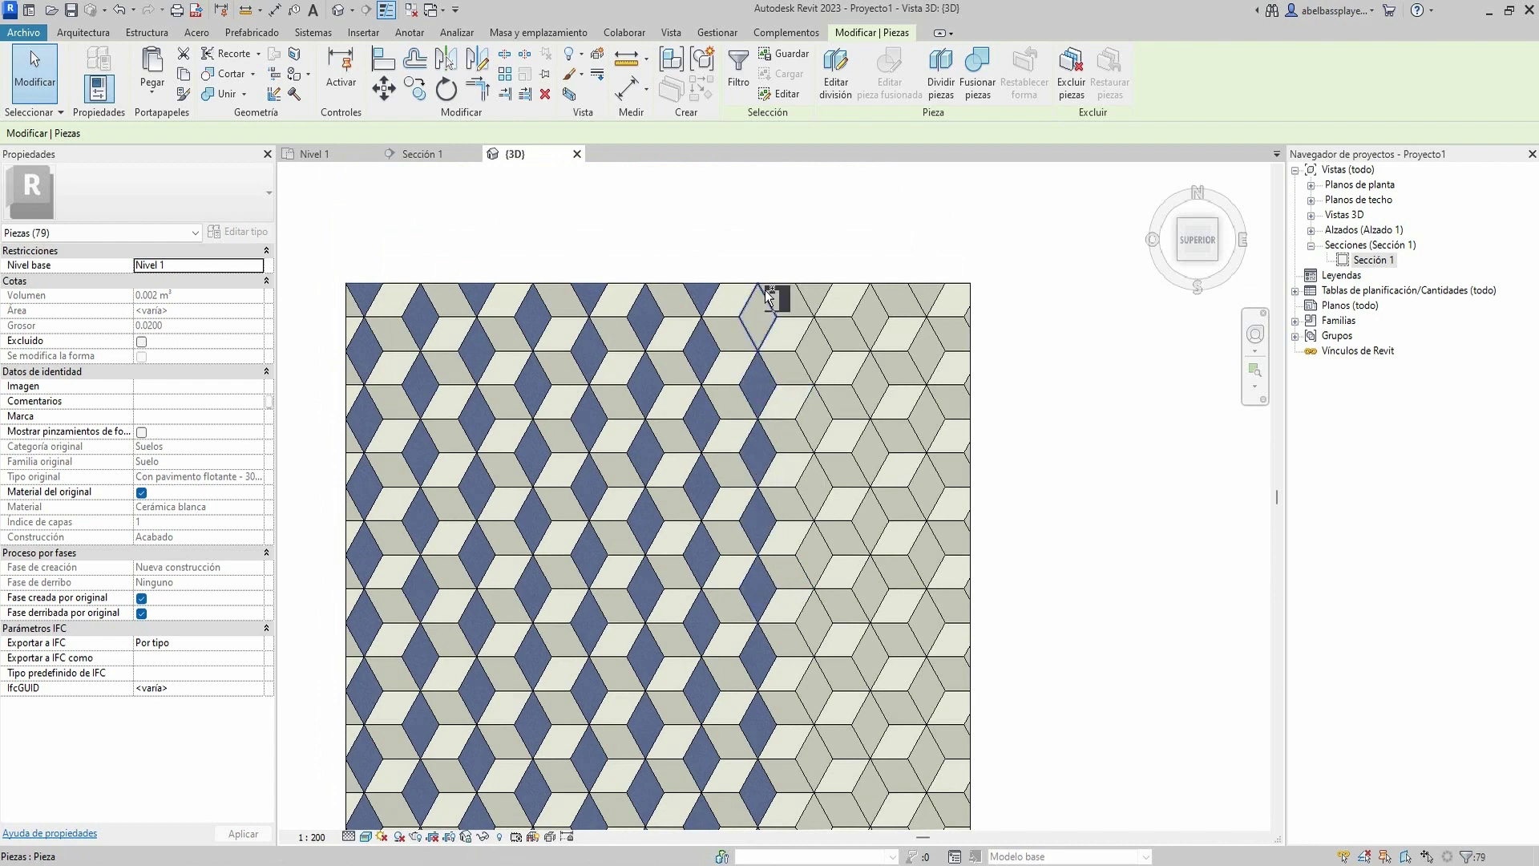
pyautogui.keyDown('ctrl'); pyautogui.click(814, 299); pyautogui.keyUp('ctrl')
pyautogui.keyDown('ctrl'); pyautogui.click(818, 367); pyautogui.keyUp('ctrl')
pyautogui.keyDown('ctrl'); pyautogui.click(818, 435); pyautogui.keyUp('ctrl')
pyautogui.keyDown('ctrl'); pyautogui.click(817, 504); pyautogui.keyUp('ctrl')
pyautogui.keyDown('ctrl'); pyautogui.click(818, 571); pyautogui.keyUp('ctrl')
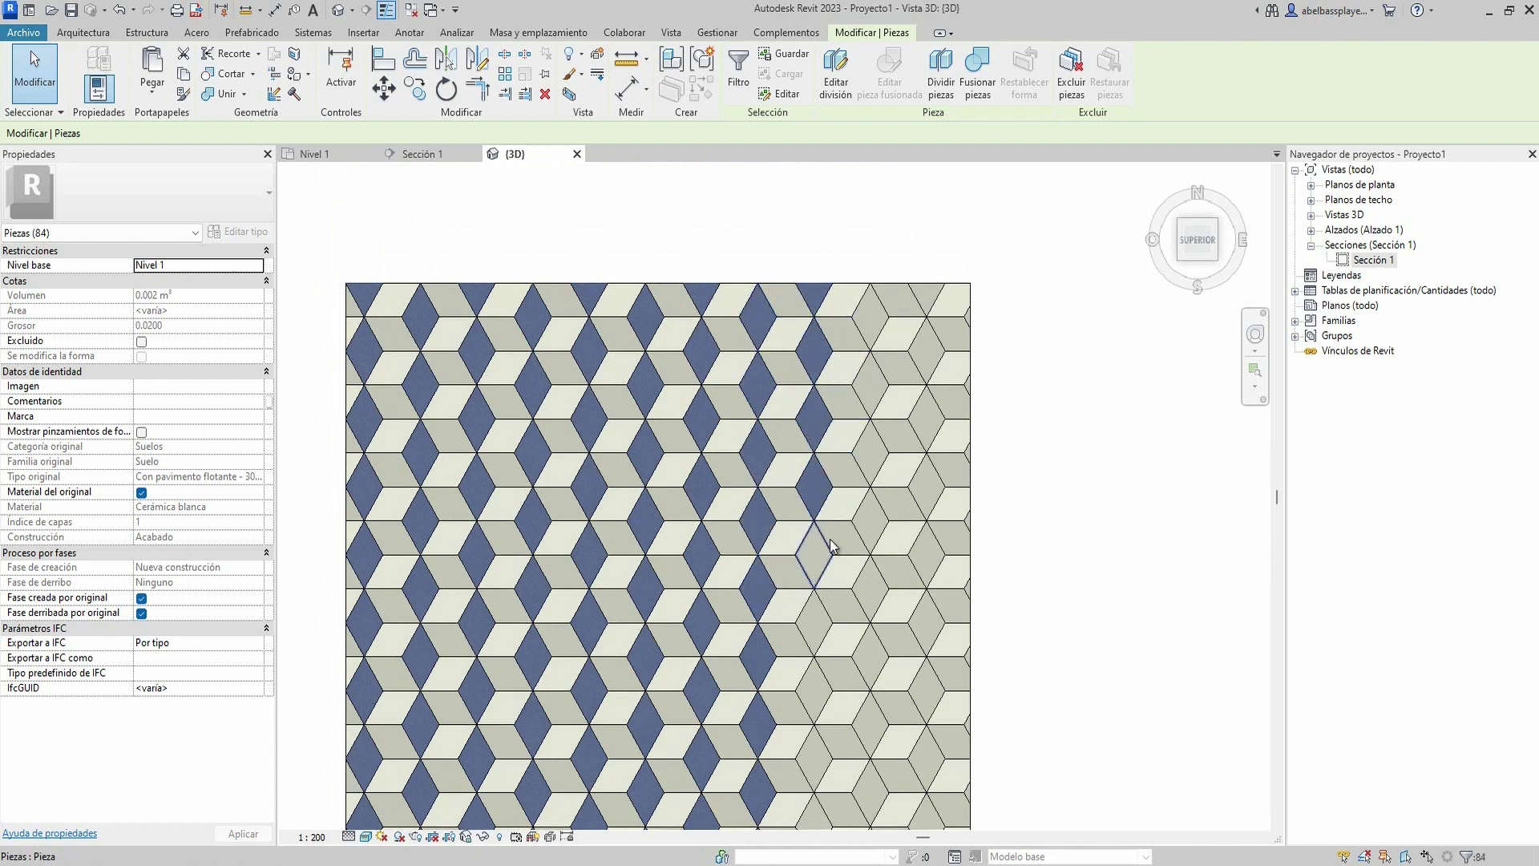
pyautogui.moveTo(819, 593); pyautogui.dragTo(789, 437, button='middle')
pyautogui.keyDown('ctrl'); pyautogui.click(789, 440); pyautogui.keyUp('ctrl')
pyautogui.keyDown('ctrl'); pyautogui.click(788, 576); pyautogui.keyUp('ctrl')
pyautogui.keyDown('ctrl'); pyautogui.click(788, 643); pyautogui.keyUp('ctrl')
pyautogui.keyDown('ctrl'); pyautogui.click(788, 712); pyautogui.keyUp('ctrl')
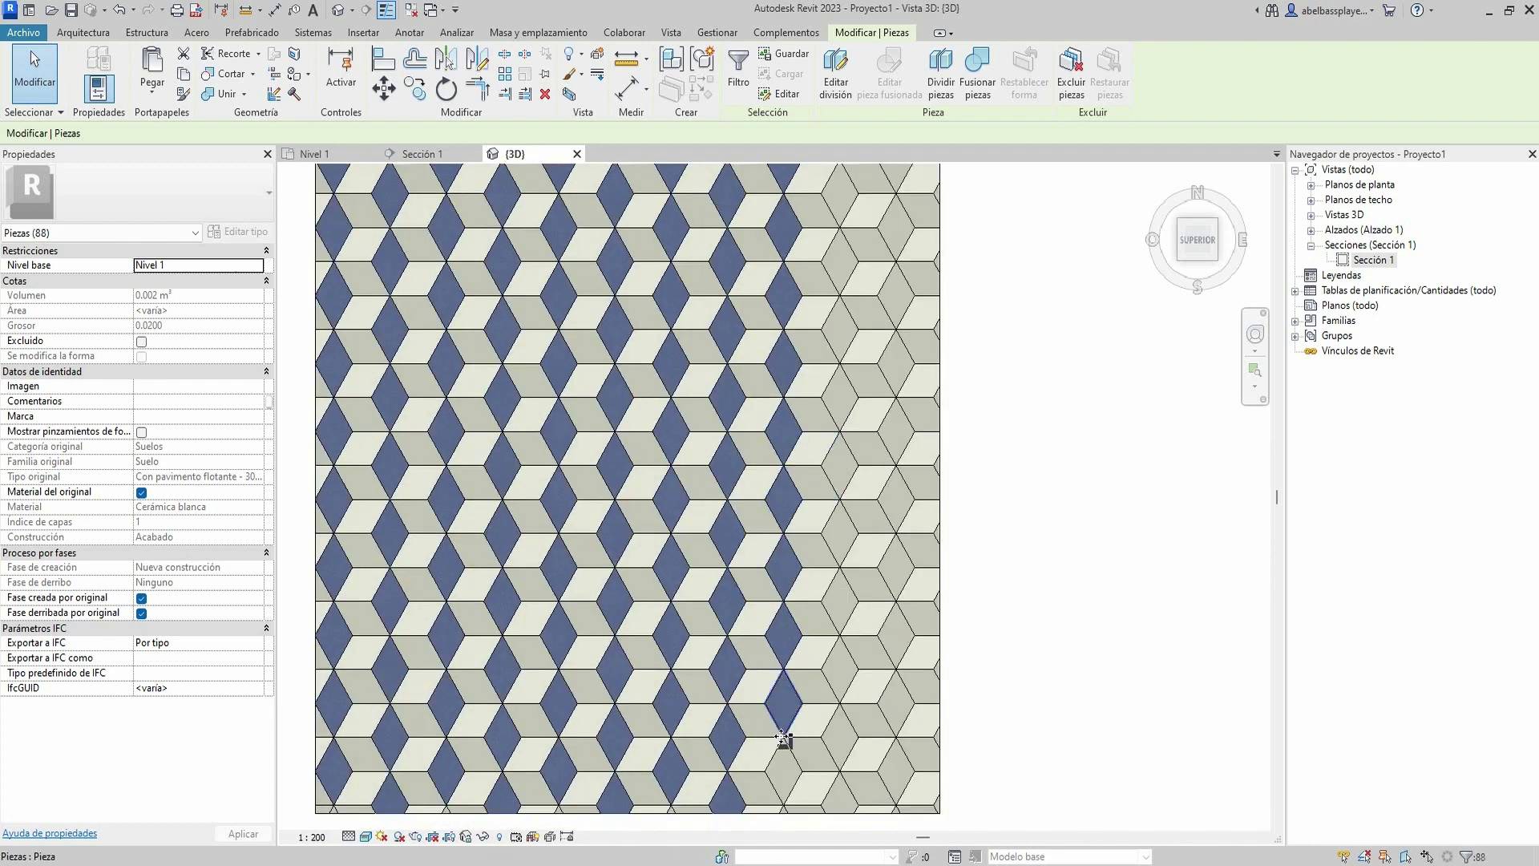
pyautogui.keyDown('ctrl'); pyautogui.click(788, 780); pyautogui.keyUp('ctrl')
# - Add the rightmost columns' vertical rhombuses, completing the selection of 110 parts
pyautogui.keyDown('ctrl'); pyautogui.click(842, 605); pyautogui.keyUp('ctrl')
pyautogui.moveTo(841, 605); pyautogui.dragTo(848, 691, button='middle')
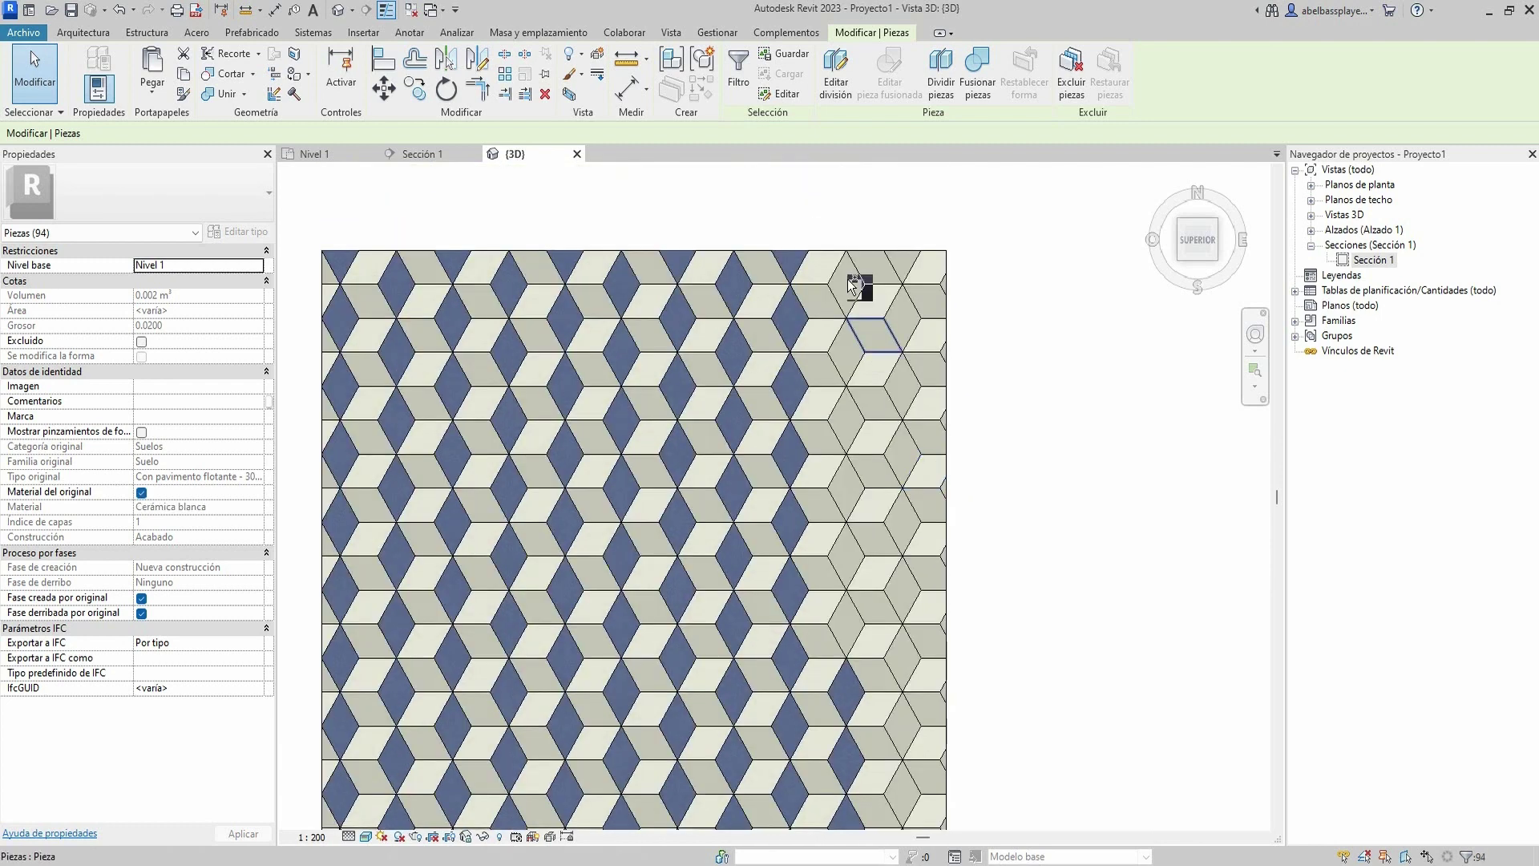
pyautogui.keyDown('ctrl'); pyautogui.click(846, 285); pyautogui.keyUp('ctrl')
pyautogui.keyDown('ctrl'); pyautogui.click(846, 353); pyautogui.keyUp('ctrl')
pyautogui.keyDown('ctrl'); pyautogui.click(846, 421); pyautogui.keyUp('ctrl')
pyautogui.keyDown('ctrl'); pyautogui.click(845, 489); pyautogui.keyUp('ctrl')
pyautogui.keyDown('ctrl'); pyautogui.click(854, 625); pyautogui.keyUp('ctrl')
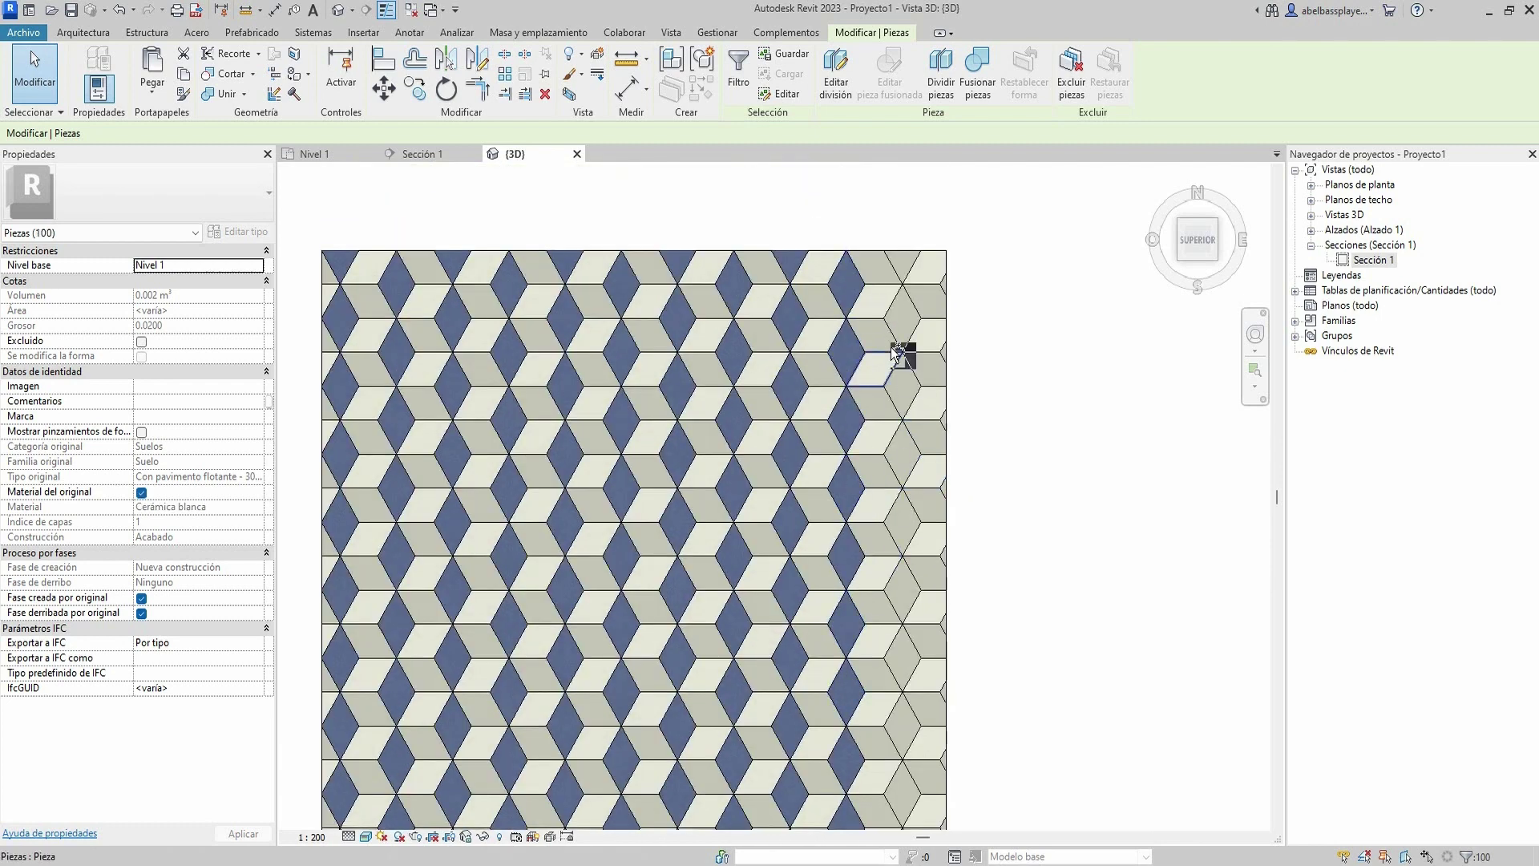
pyautogui.keyDown('ctrl'); pyautogui.click(898, 265); pyautogui.keyUp('ctrl')
pyautogui.keyDown('ctrl'); pyautogui.click(903, 319); pyautogui.keyUp('ctrl')
pyautogui.keyDown('ctrl'); pyautogui.click(906, 387); pyautogui.keyUp('ctrl')
pyautogui.keyDown('ctrl'); pyautogui.click(912, 455); pyautogui.keyUp('ctrl')
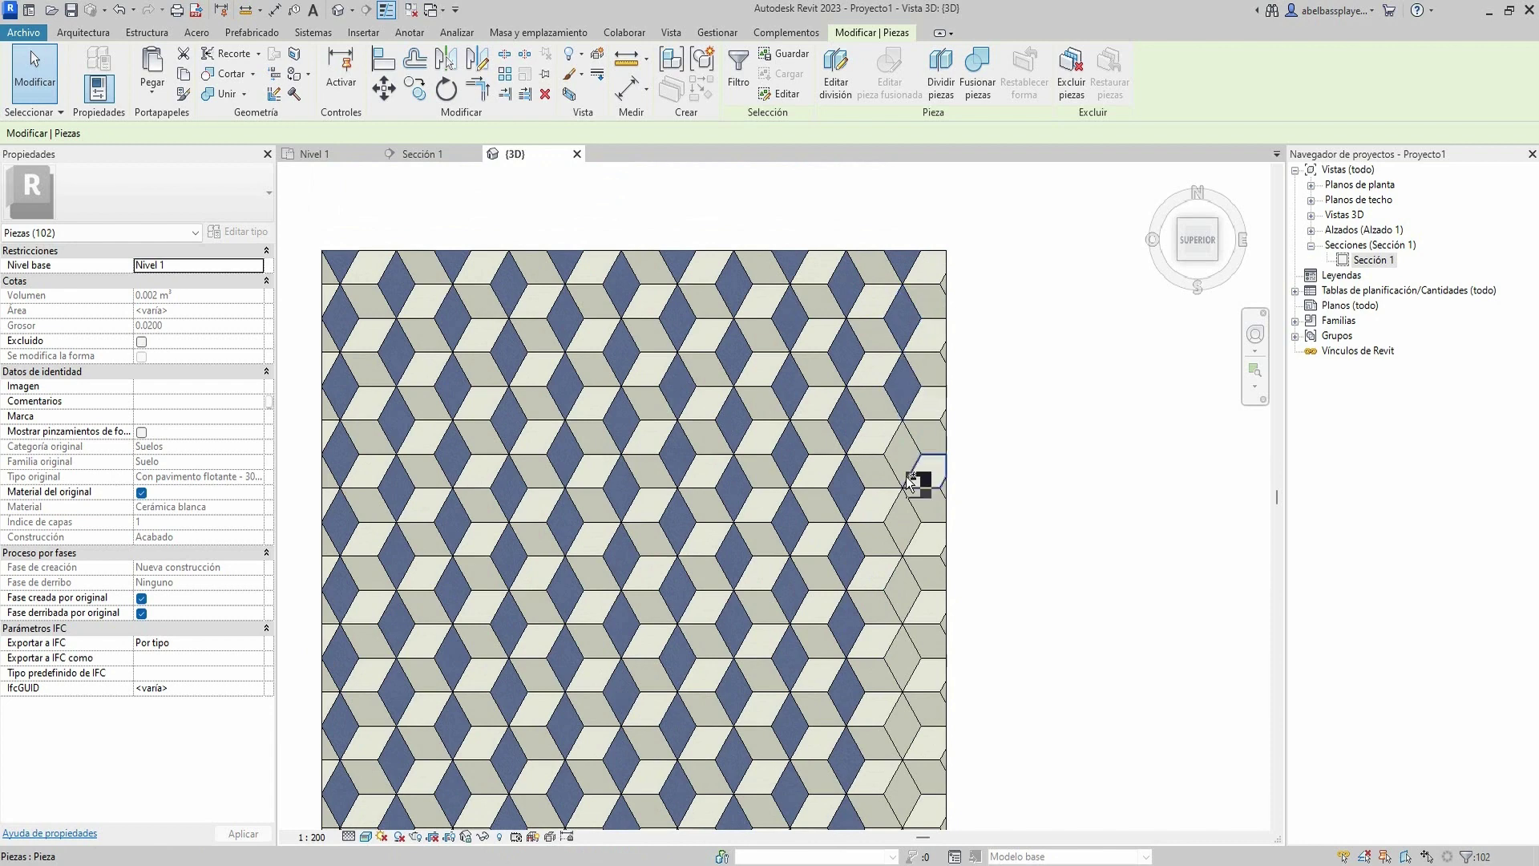
pyautogui.keyDown('ctrl'); pyautogui.click(914, 489); pyautogui.keyUp('ctrl')
pyautogui.moveTo(914, 489); pyautogui.dragTo(903, 433, button='middle')
pyautogui.keyDown('ctrl'); pyautogui.click(896, 465); pyautogui.keyUp('ctrl')
pyautogui.keyDown('ctrl'); pyautogui.click(895, 532); pyautogui.keyUp('ctrl')
pyautogui.keyDown('ctrl'); pyautogui.click(899, 601); pyautogui.keyUp('ctrl')
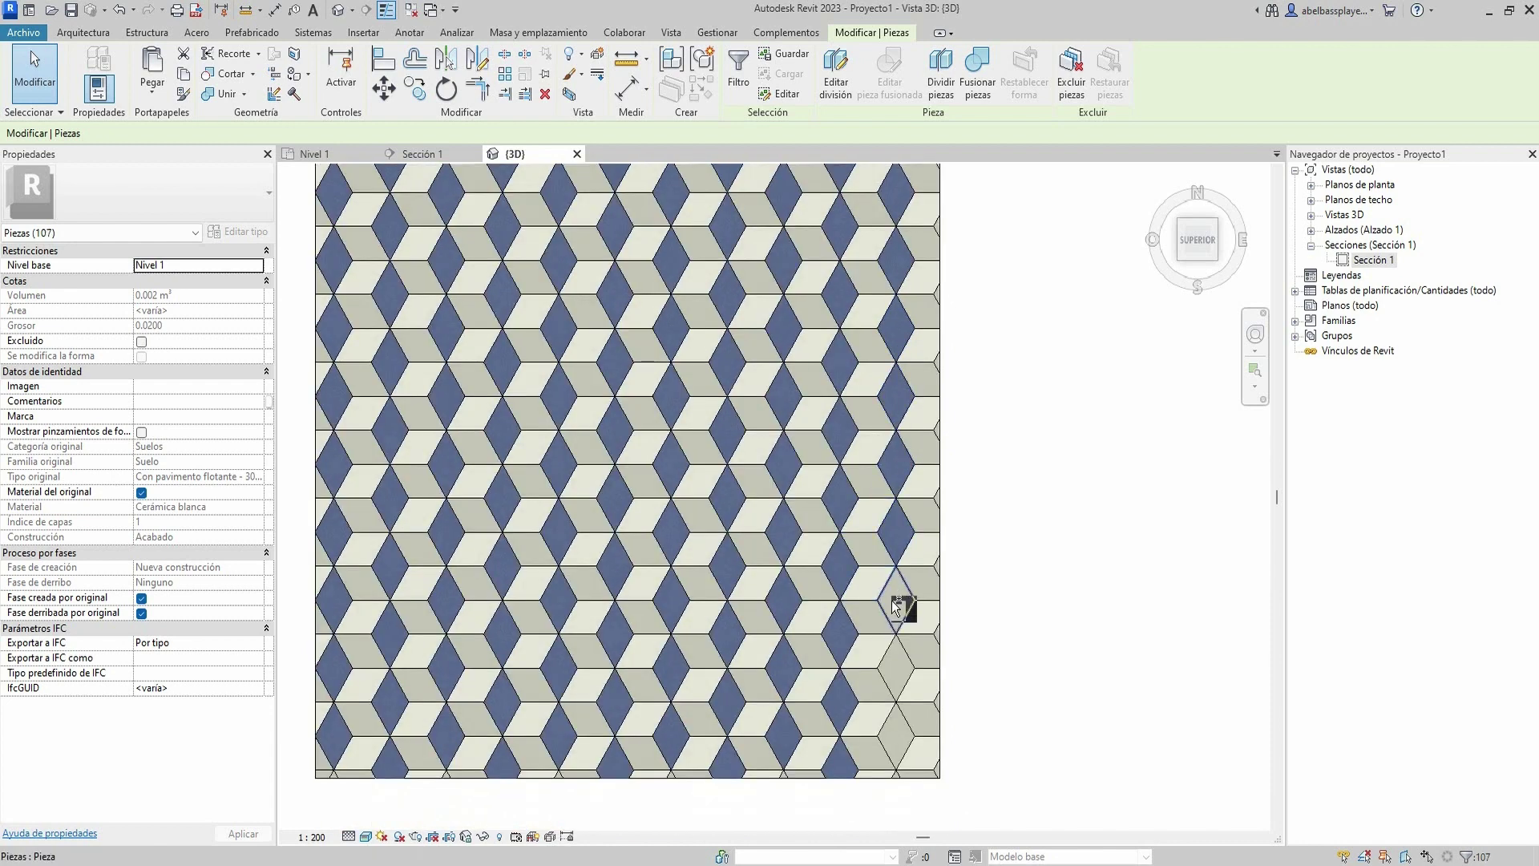
pyautogui.keyDown('ctrl'); pyautogui.click(899, 669); pyautogui.keyUp('ctrl')
pyautogui.keyDown('ctrl'); pyautogui.click(900, 738); pyautogui.keyUp('ctrl')
pyautogui.keyDown('ctrl'); pyautogui.click(902, 768); pyautogui.keyUp('ctrl')
# - Uncheck 'Material del original' for the 110 selected rhombus parts
pyautogui.scroll(-3, 930, 644)
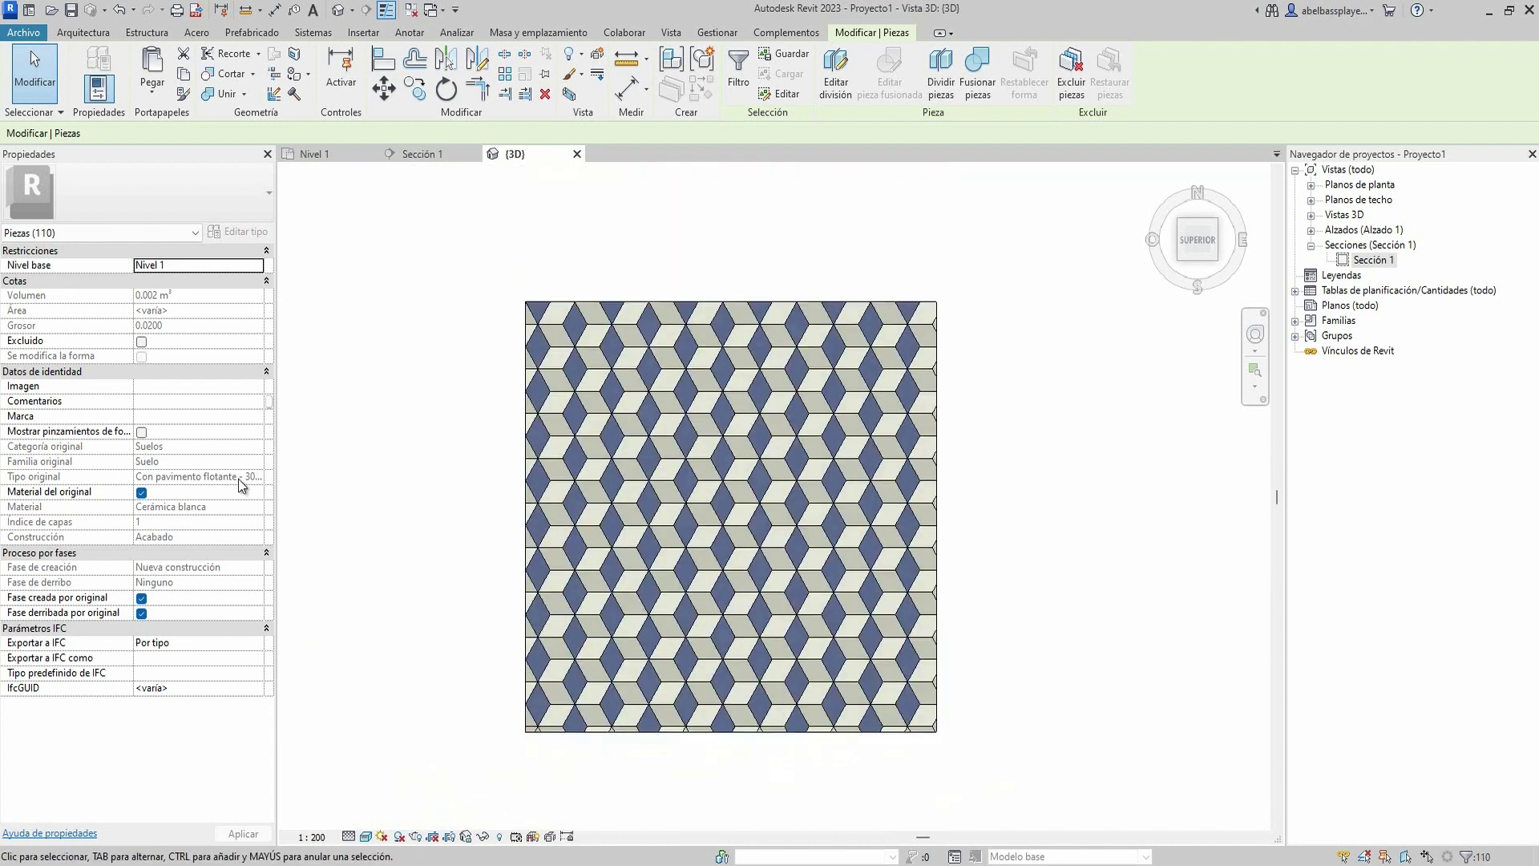
pyautogui.click(141, 492)
pyautogui.scroll(4, 554, 463)
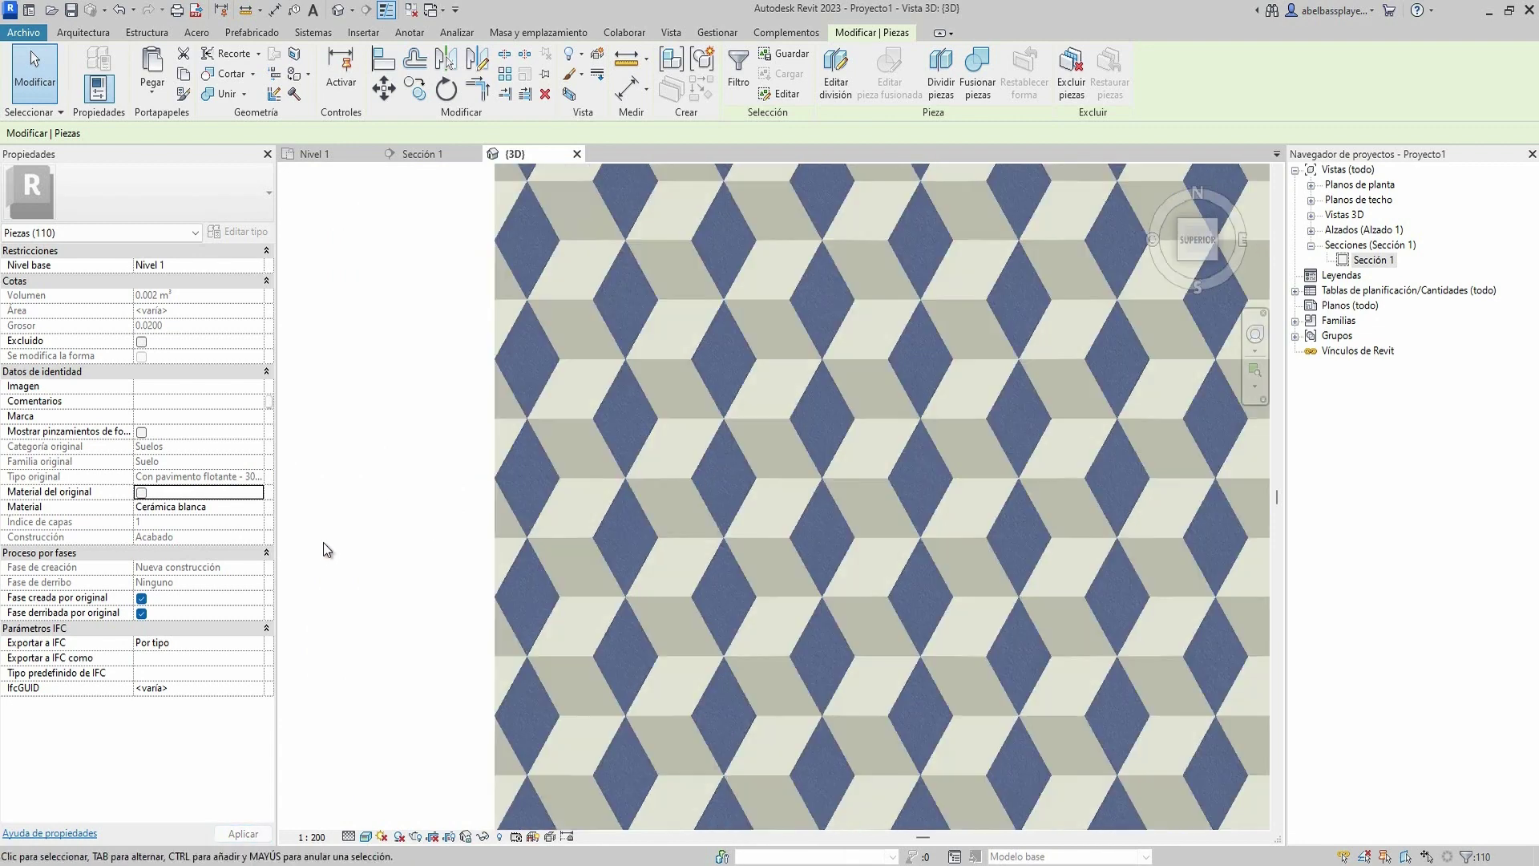
pyautogui.click(257, 510)
# - Rename the Cerámica blanca material to 'Ceramica blanca tipo 2'
pyautogui.click(253, 507)
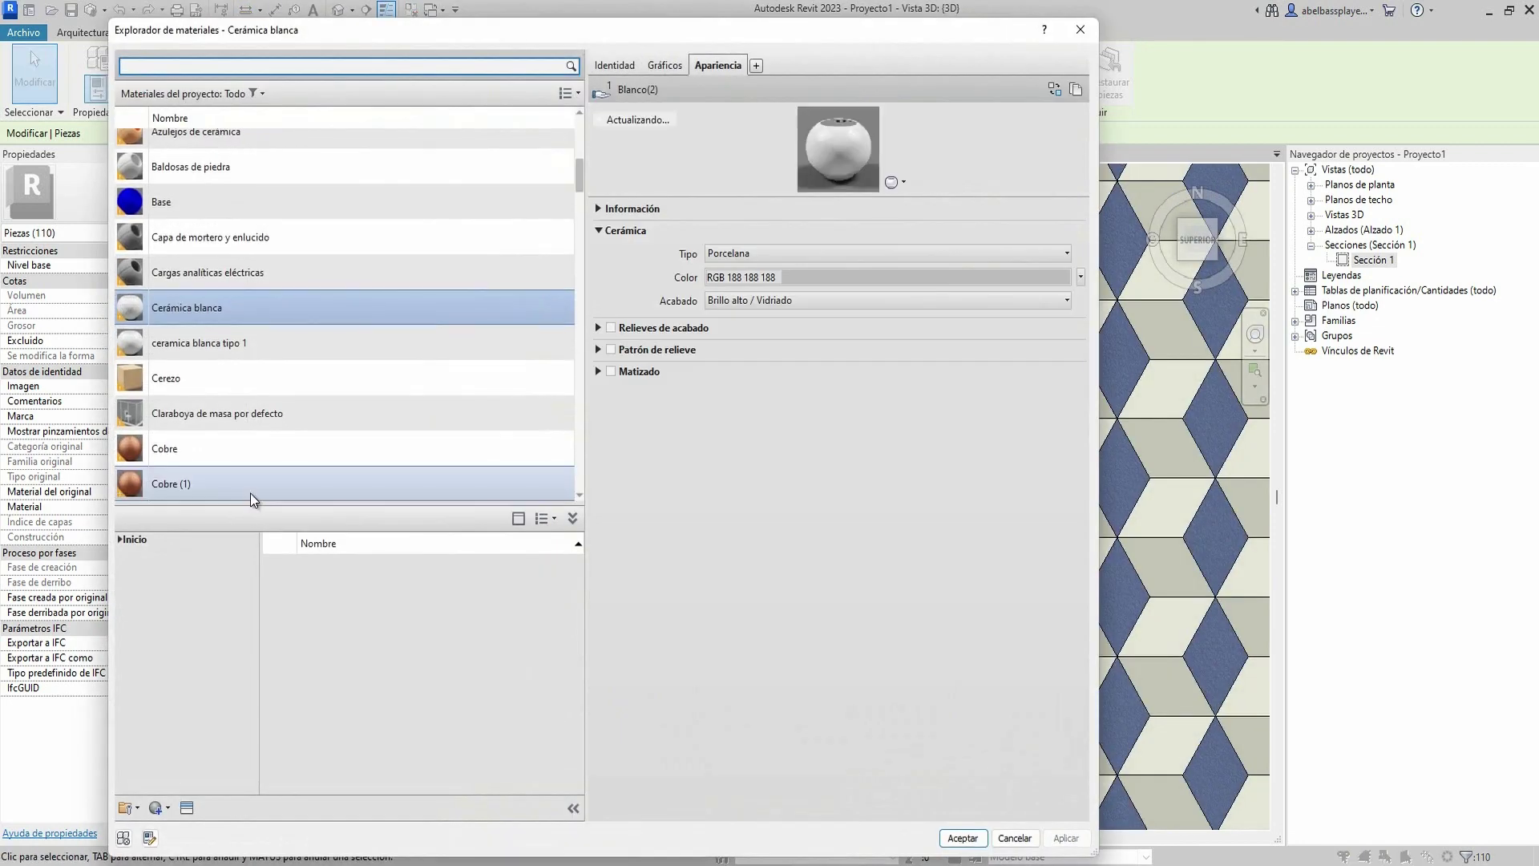
pyautogui.rightClick(170, 304)
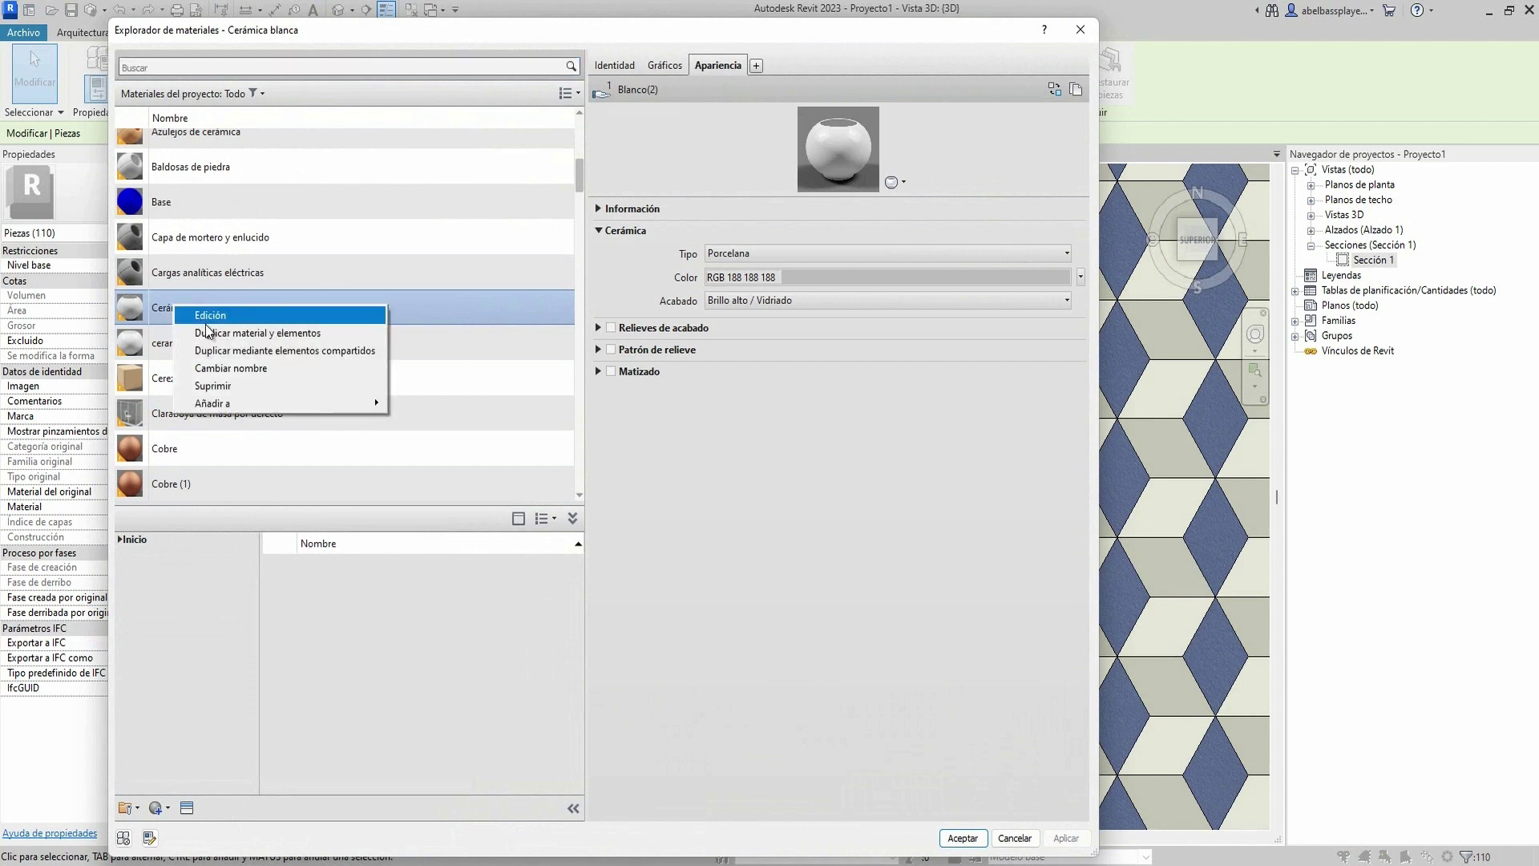
pyautogui.click(229, 366)
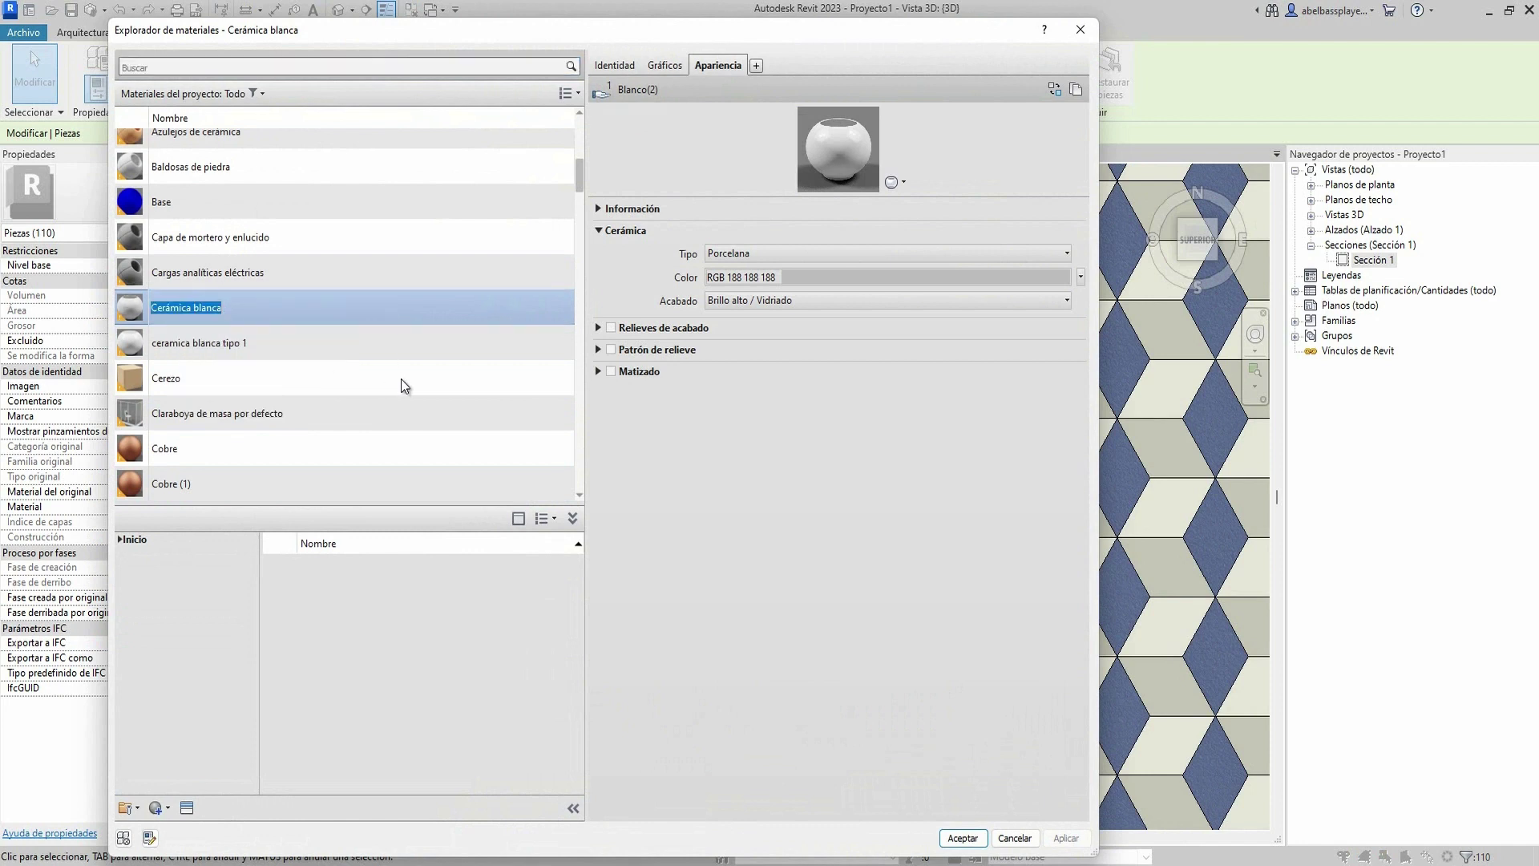
pyautogui.write('Cer')
pyautogui.write('amica blanca ti')
pyautogui.write('po 2')
pyautogui.press('Return')
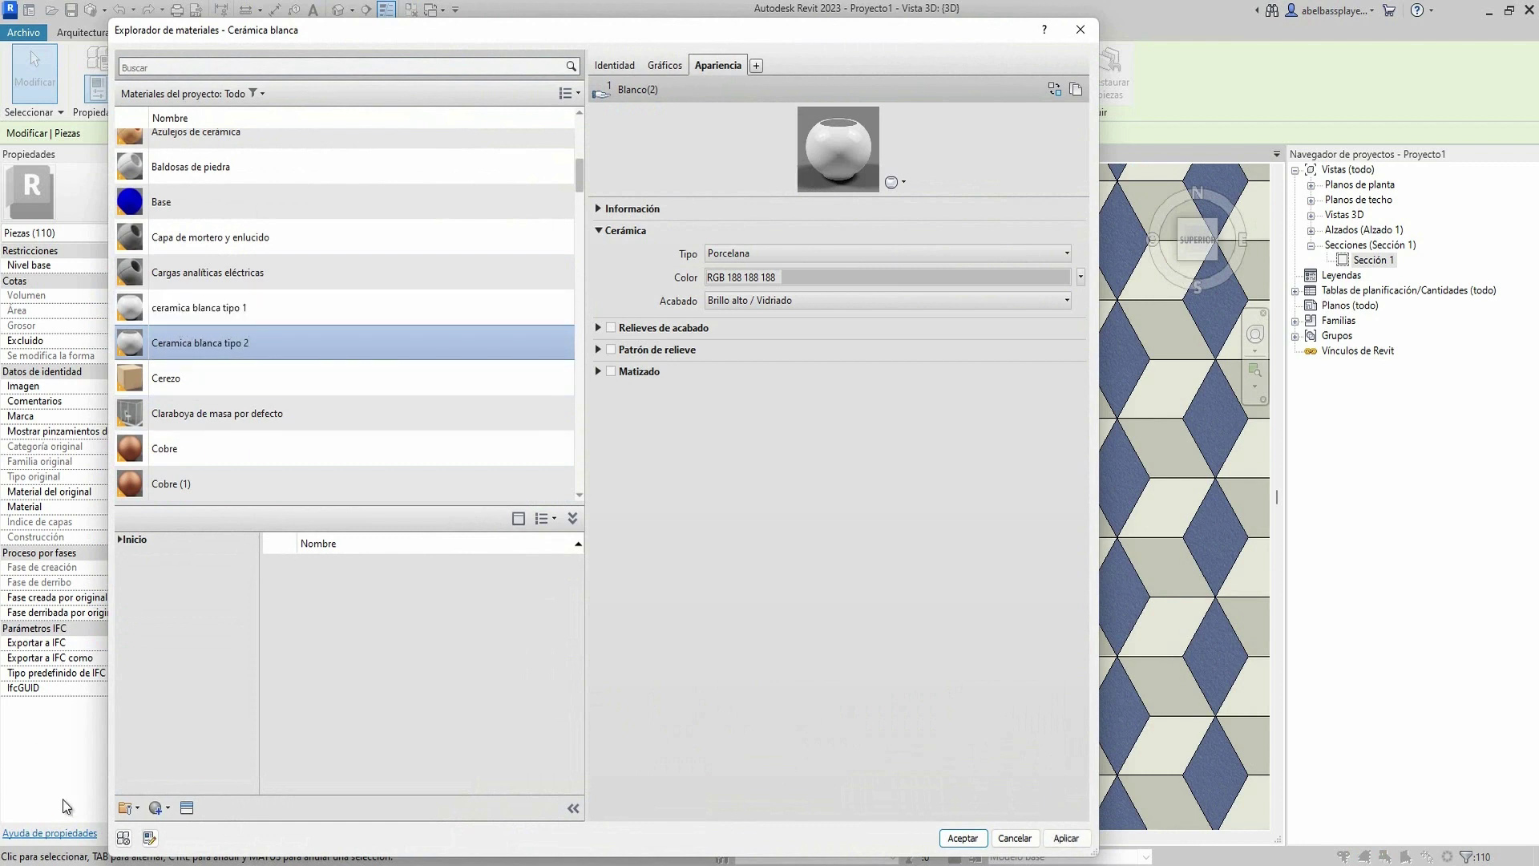
# - Create a new material named 'Ceramica gris'
pyautogui.click(161, 811)
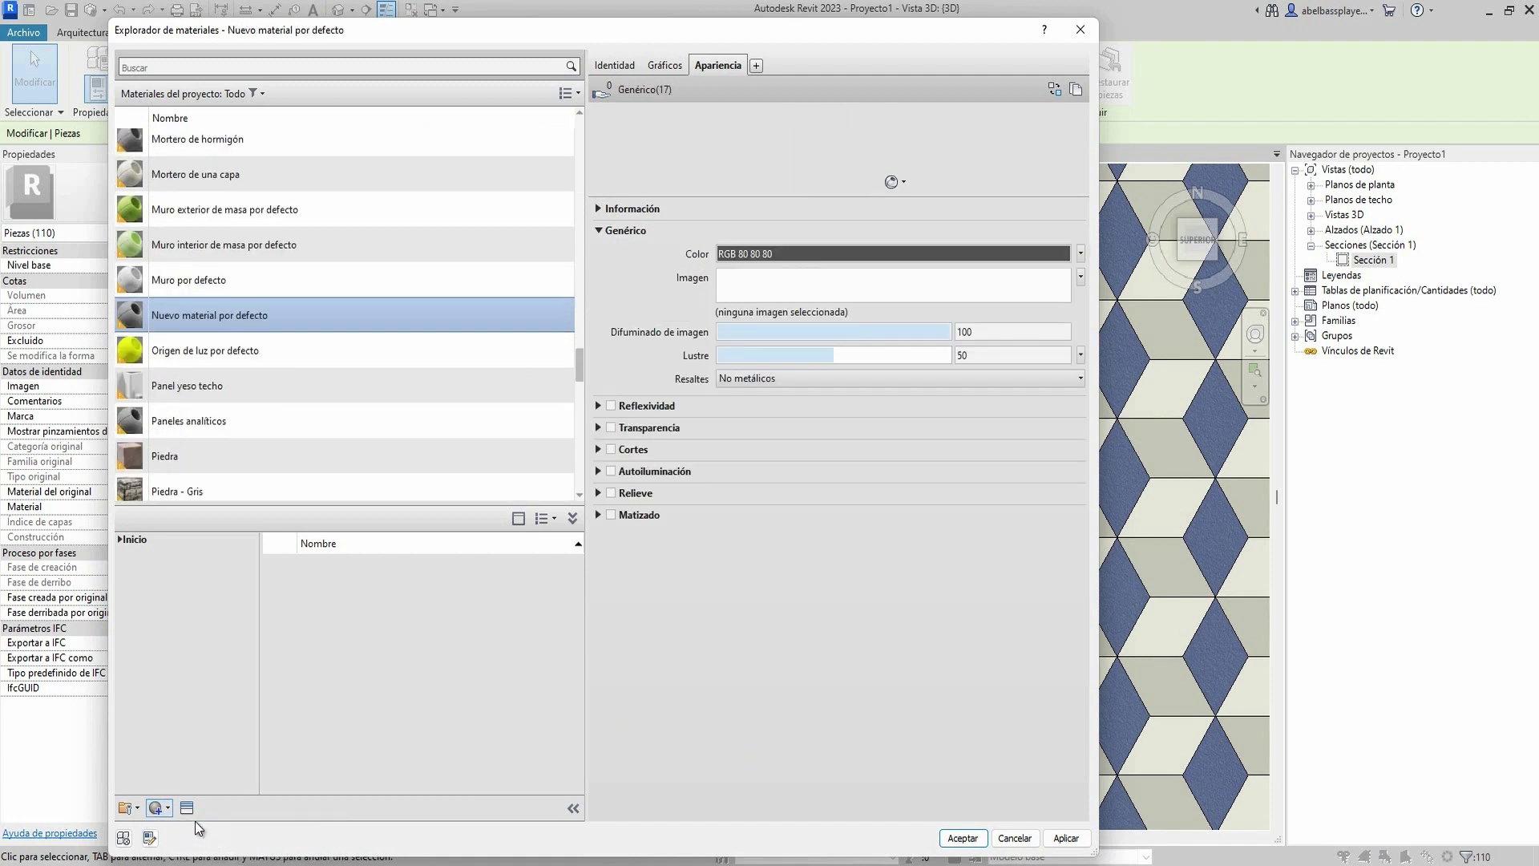
pyautogui.rightClick(263, 303)
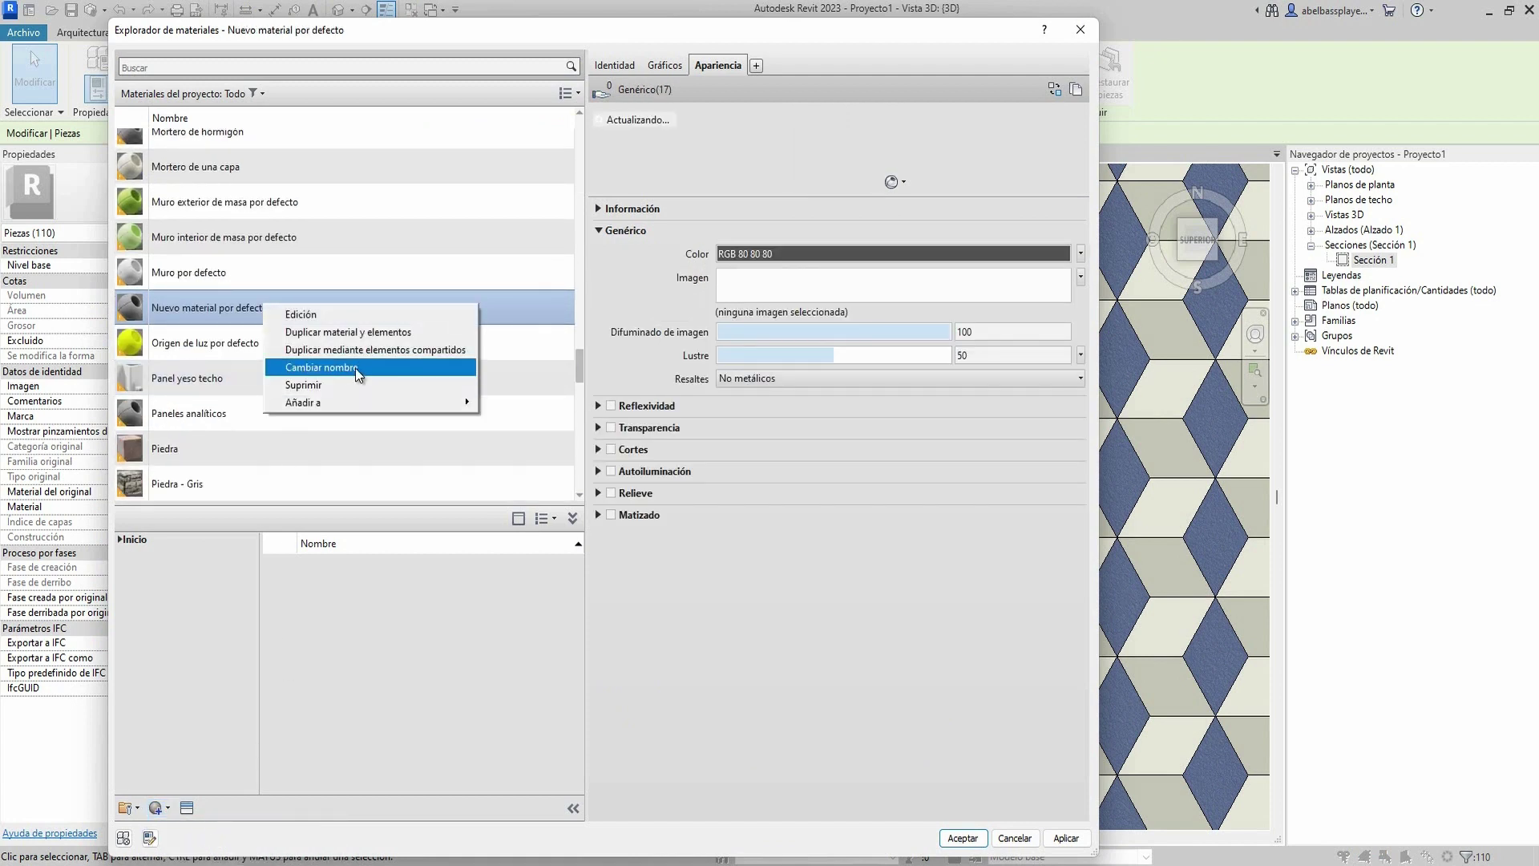
pyautogui.click(354, 368)
pyautogui.write('Ceram')
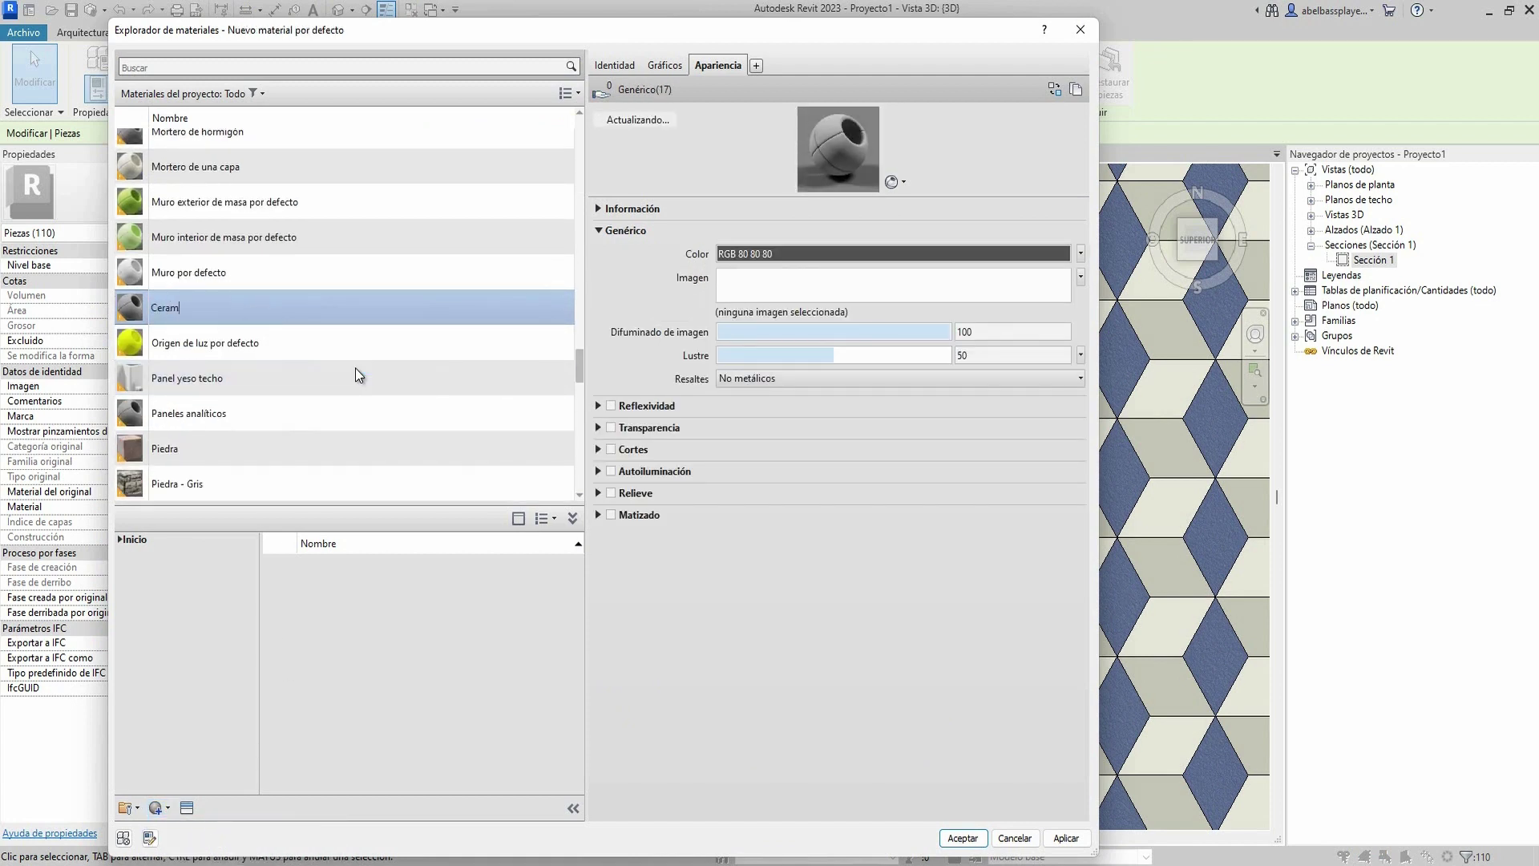
pyautogui.write('ica gris')
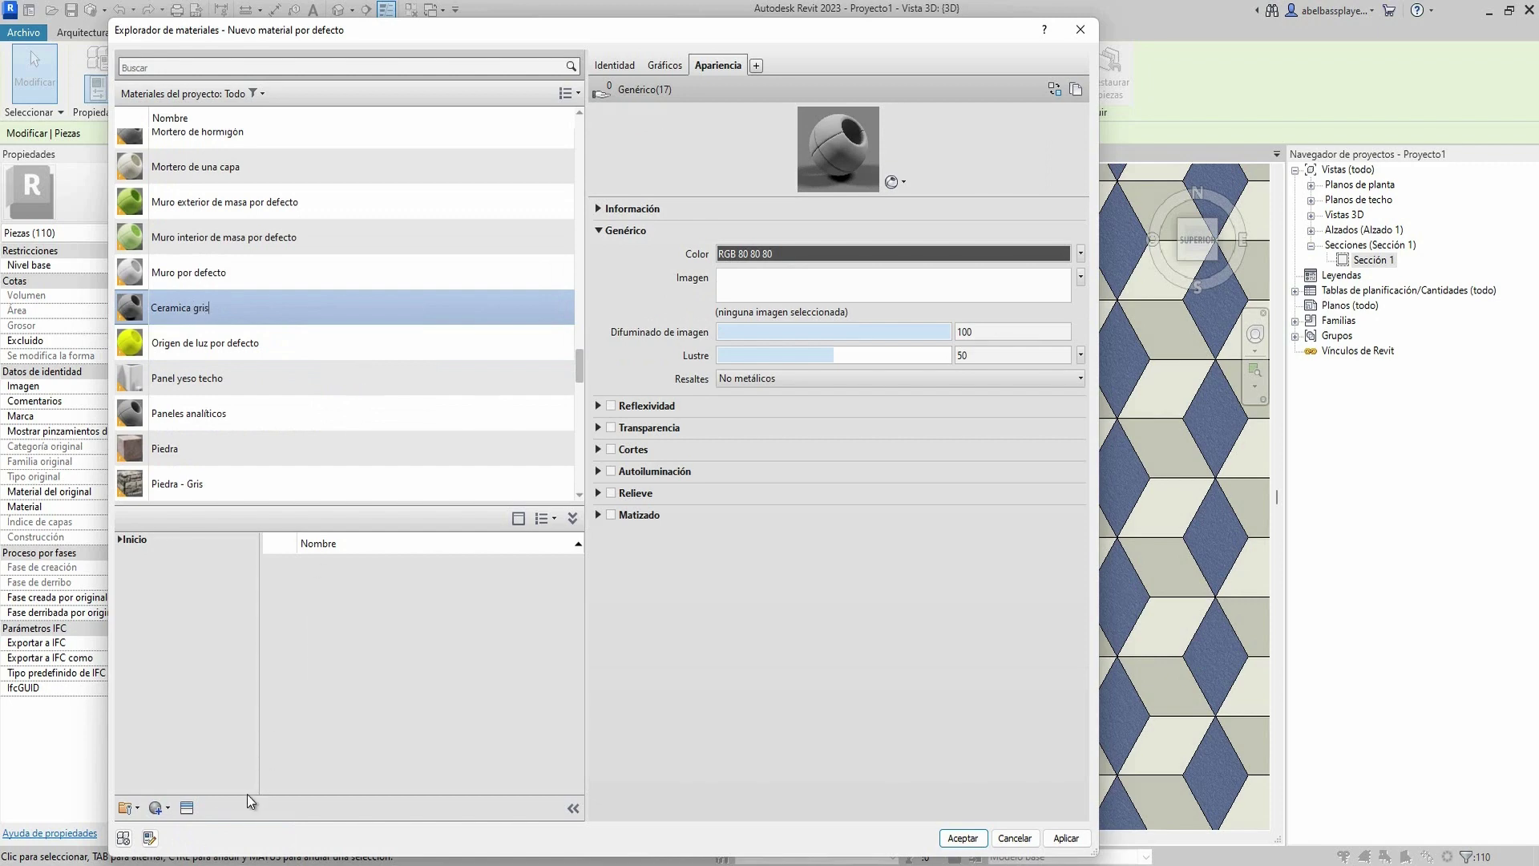
pyautogui.click(190, 810)
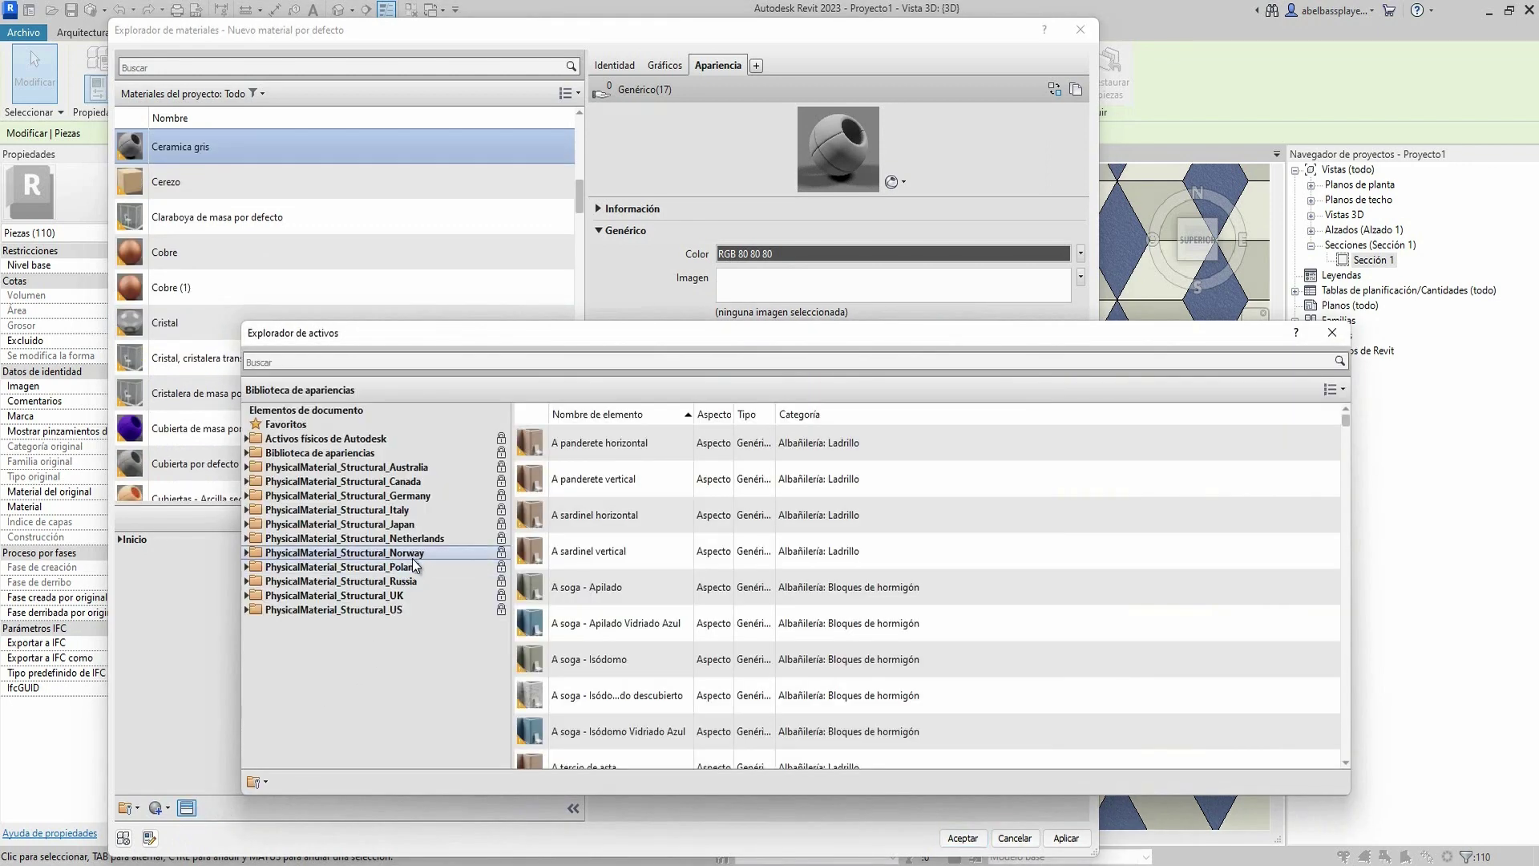
# - Give Ceramica gris the Cerámica 'Blanco' porcelain appearance from the asset library
pyautogui.doubleClick(321, 453)
pyautogui.doubleClick(324, 511)
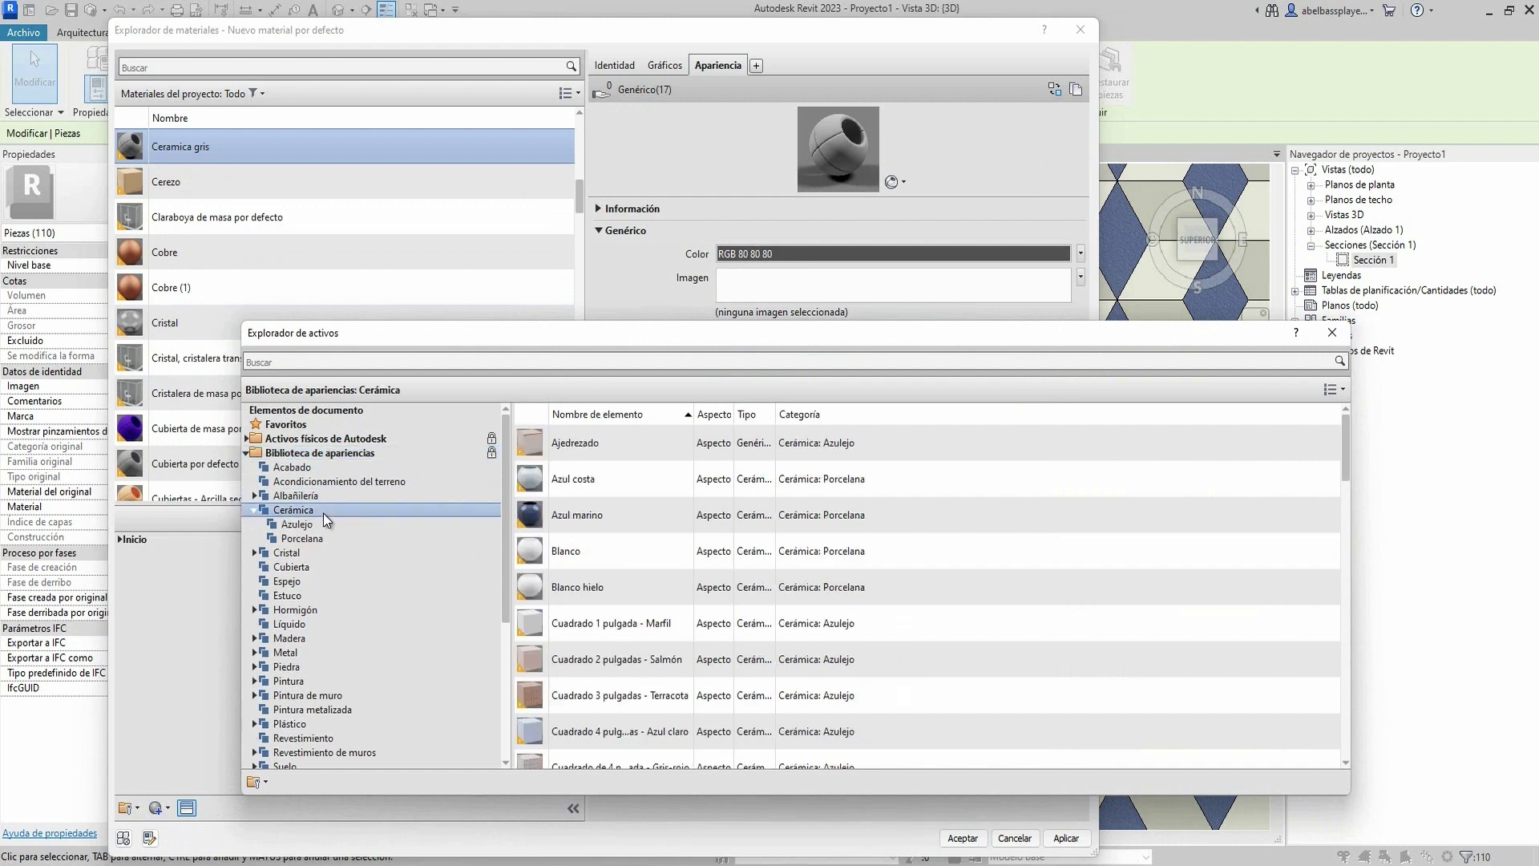
pyautogui.scroll(-1, 624, 607)
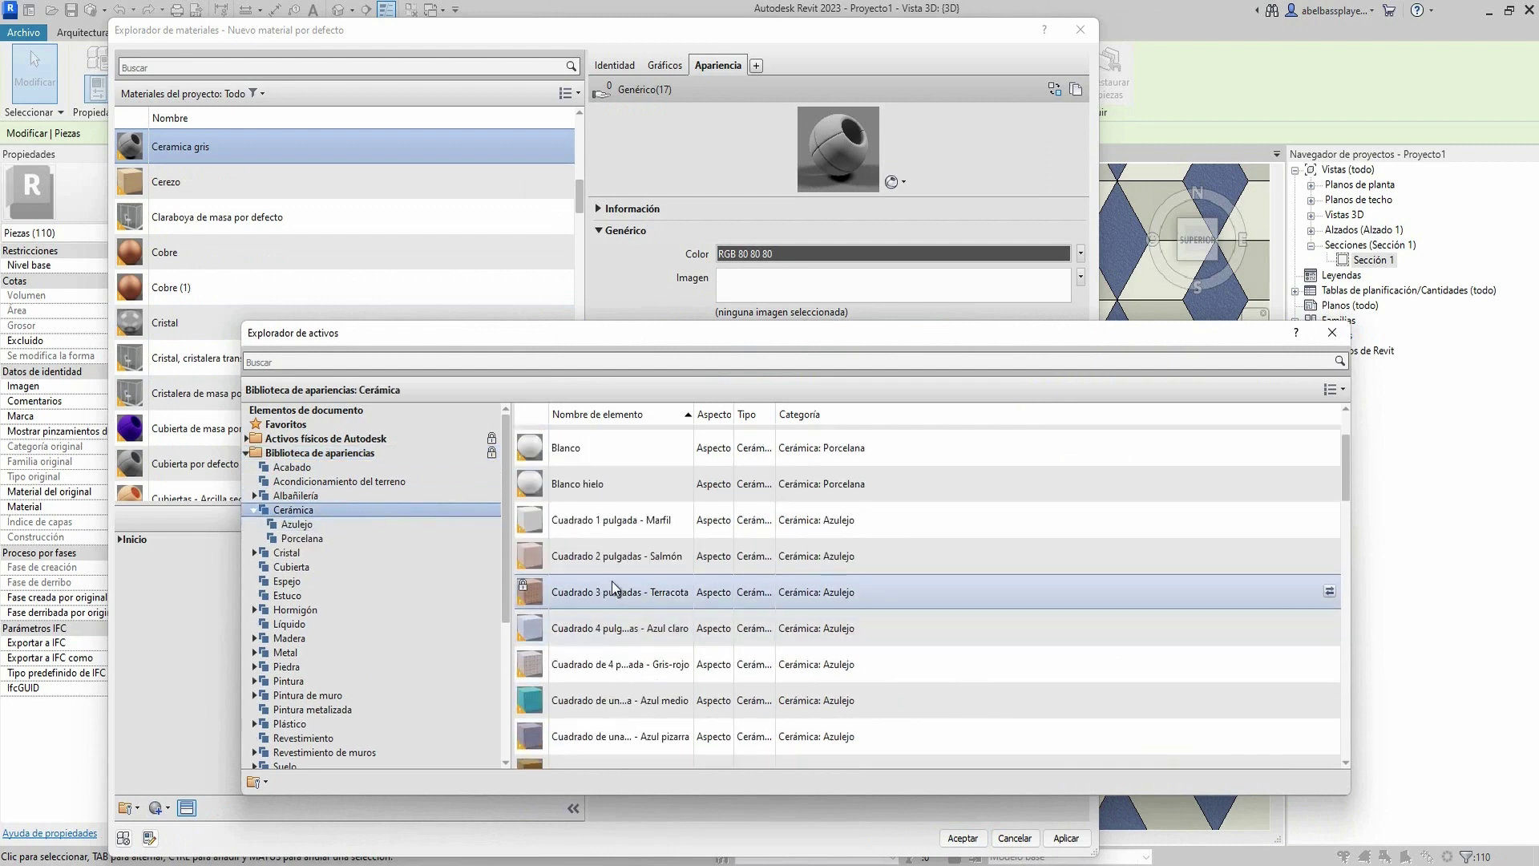
pyautogui.doubleClick(584, 447)
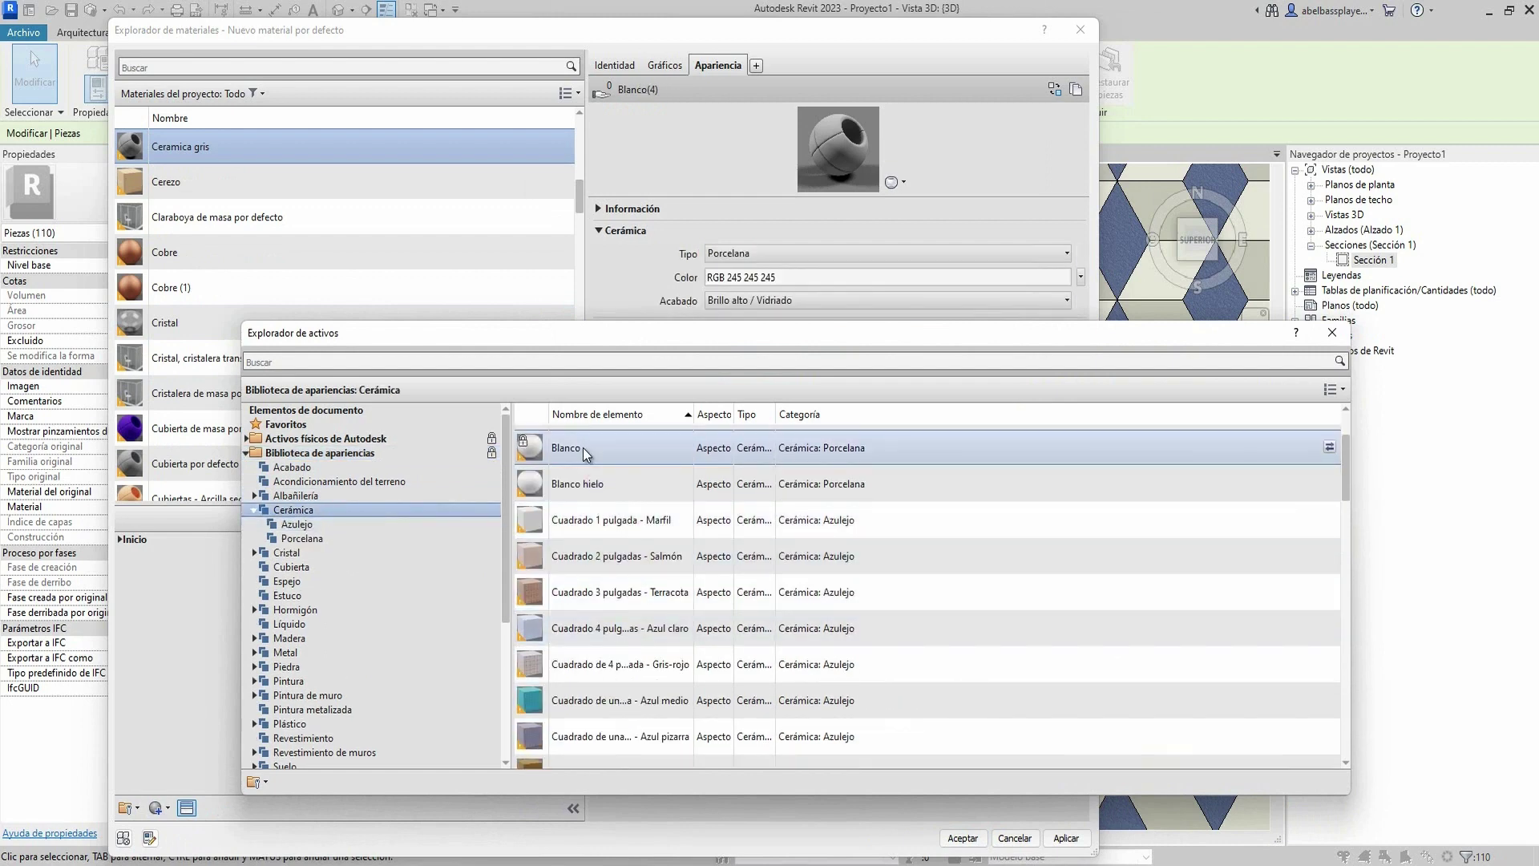
pyautogui.click(1332, 332)
# - Set the appearance colour to dark grey RGB 72 72 72 and assign Ceramica gris to the parts
pyautogui.click(769, 277)
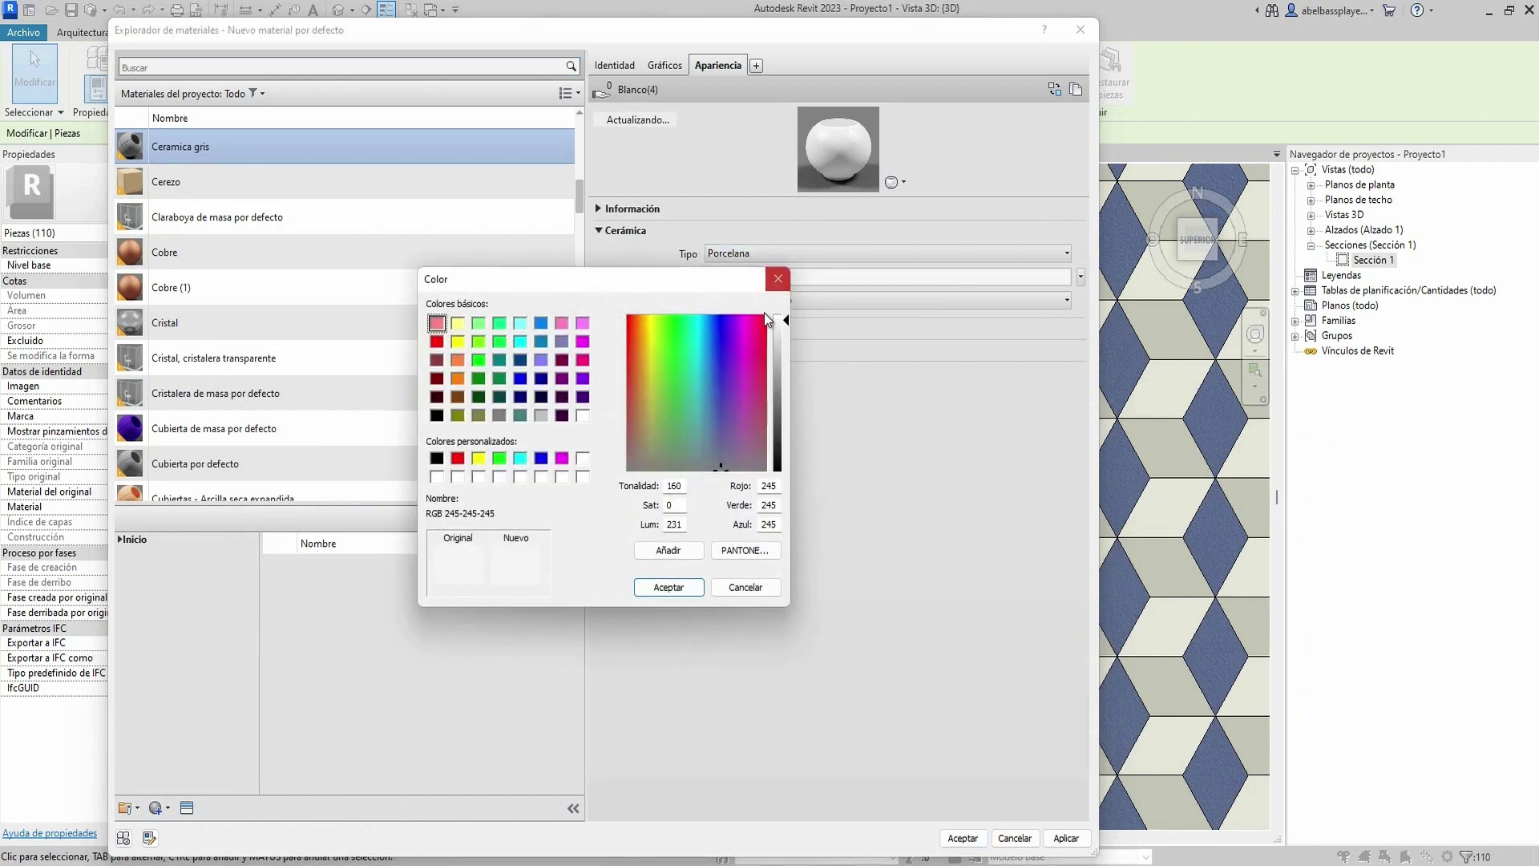
pyautogui.moveTo(787, 321); pyautogui.dragTo(783, 413)
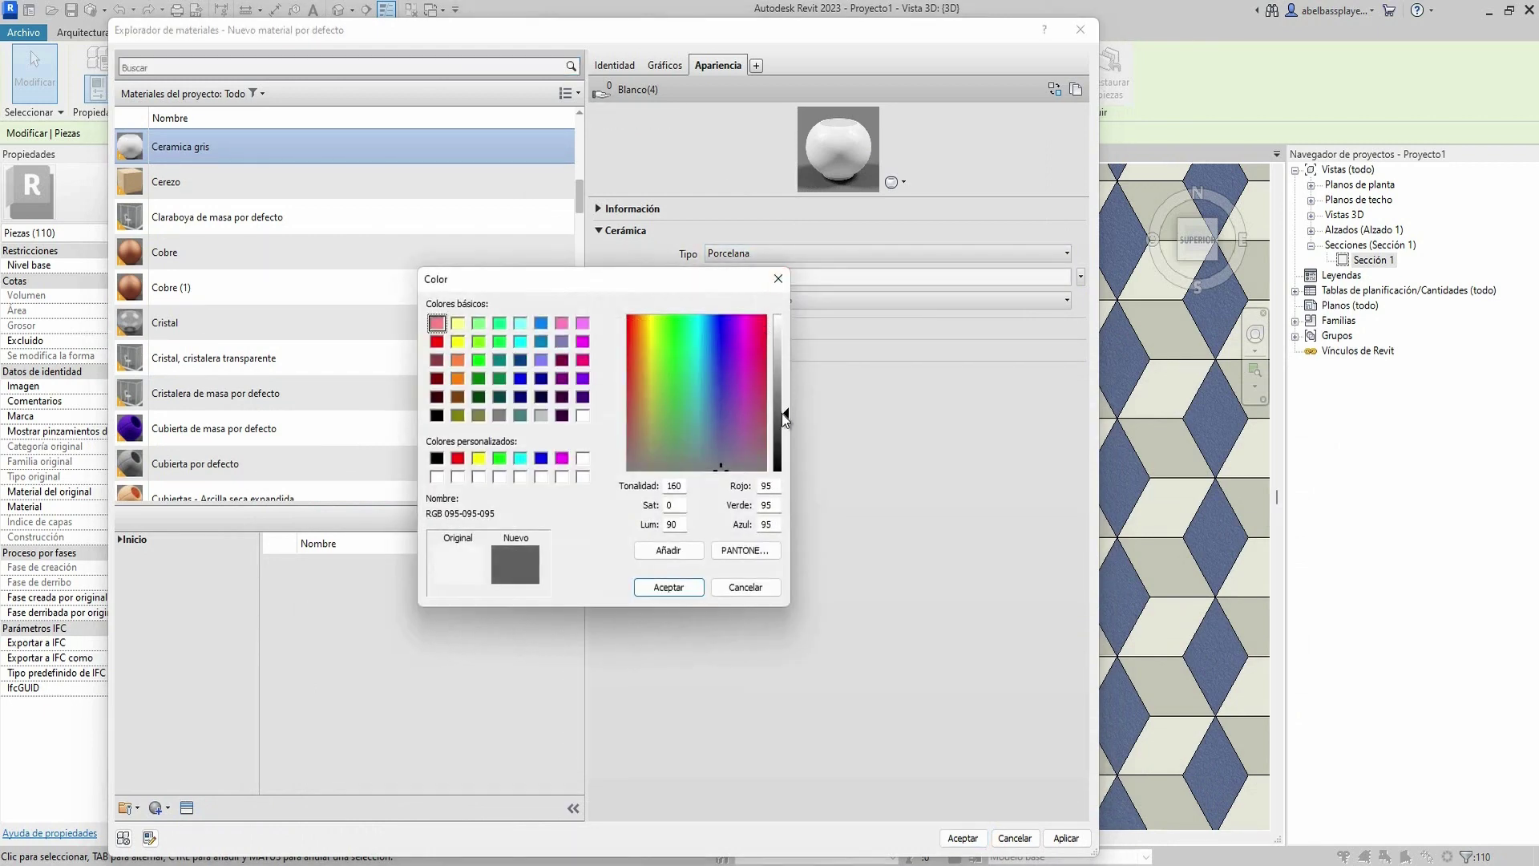
pyautogui.click(669, 588)
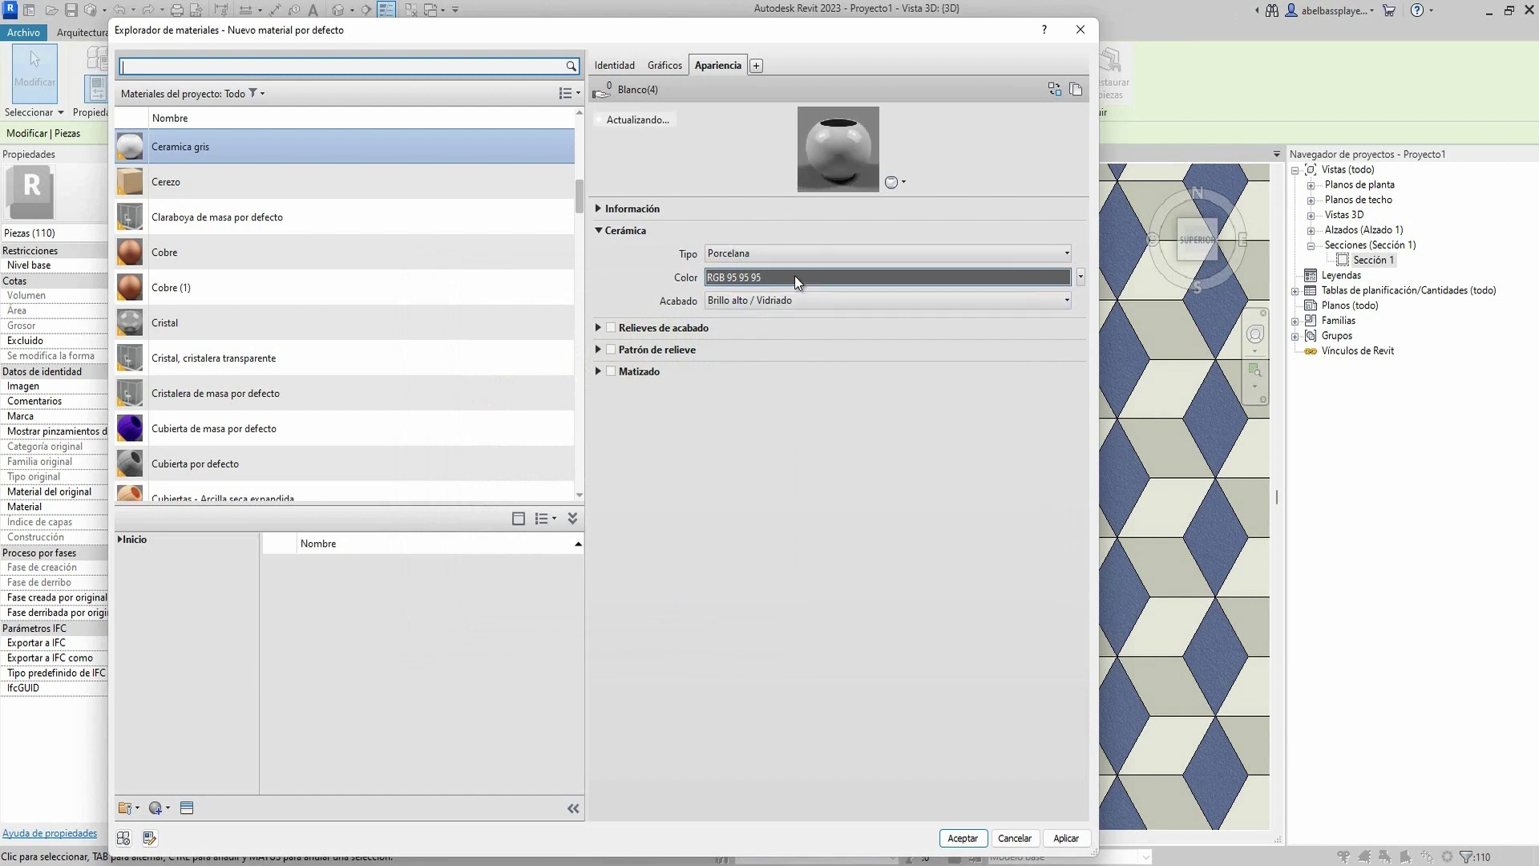
pyautogui.click(733, 276)
pyautogui.click(777, 426)
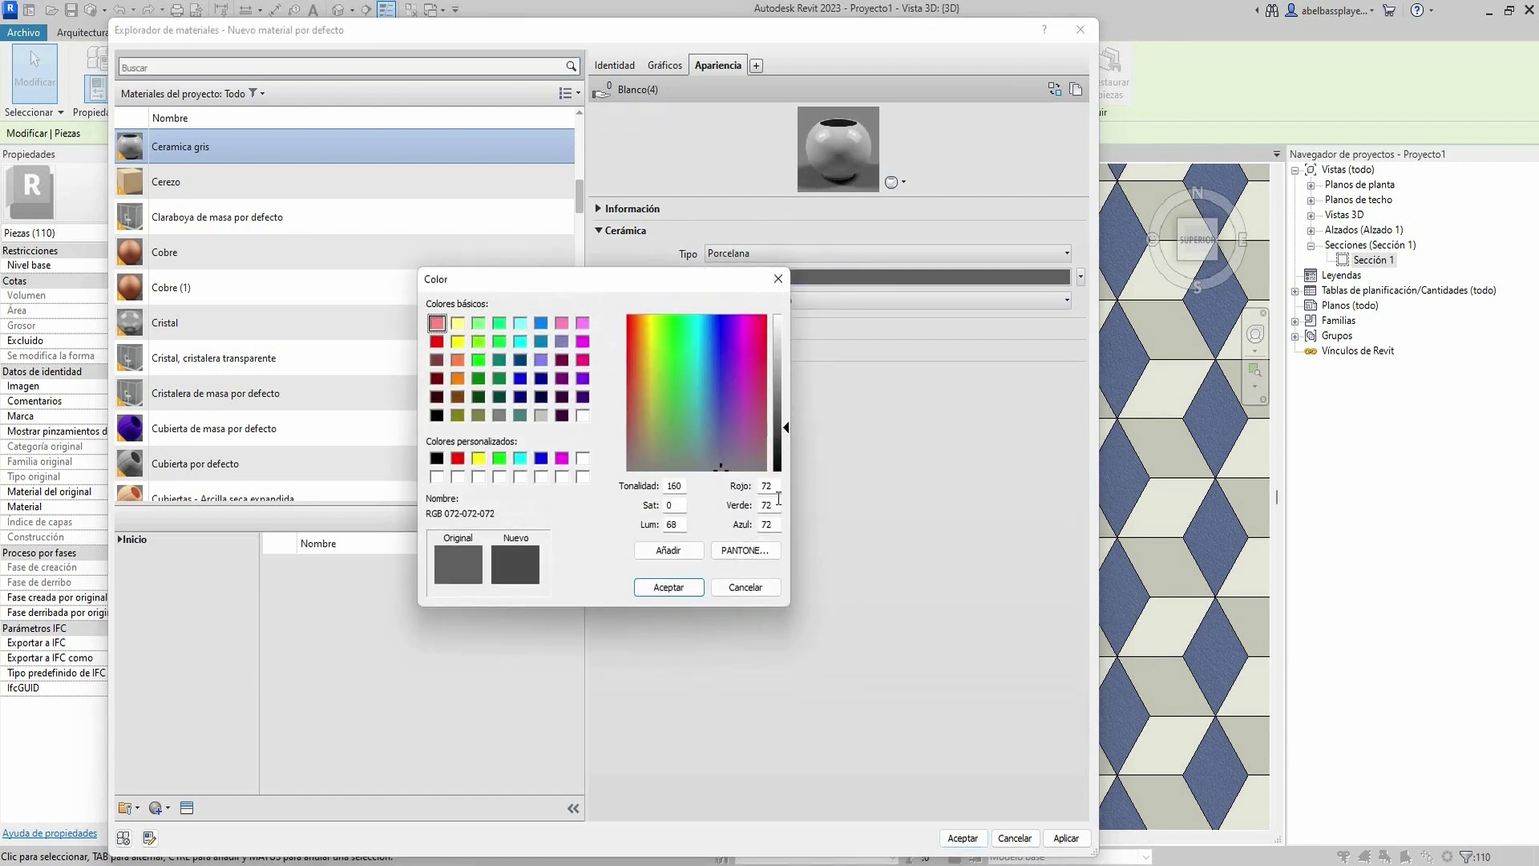
pyautogui.click(668, 588)
pyautogui.click(1065, 837)
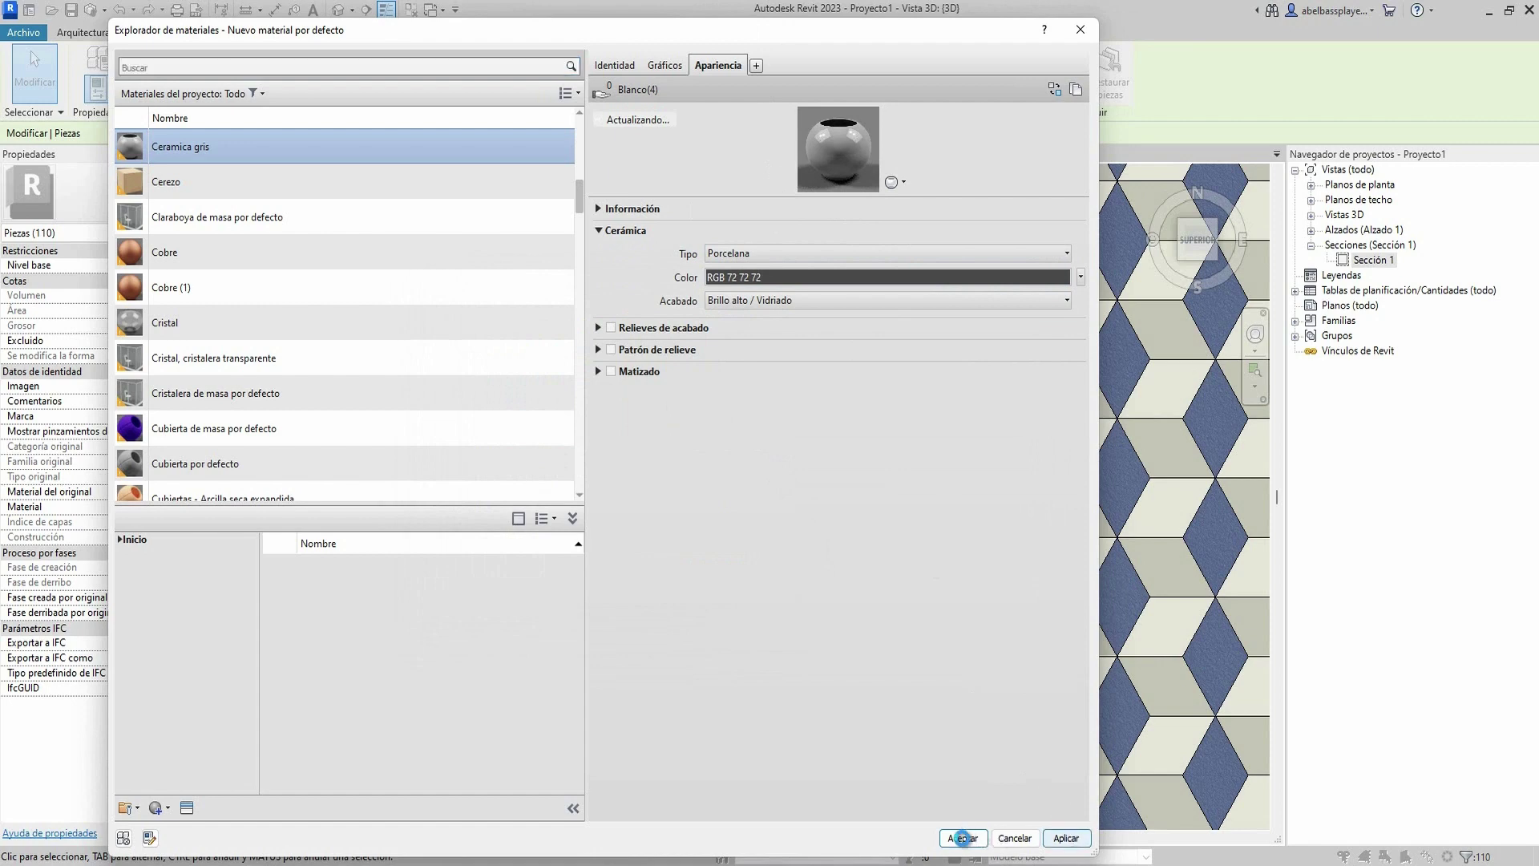
pyautogui.click(962, 837)
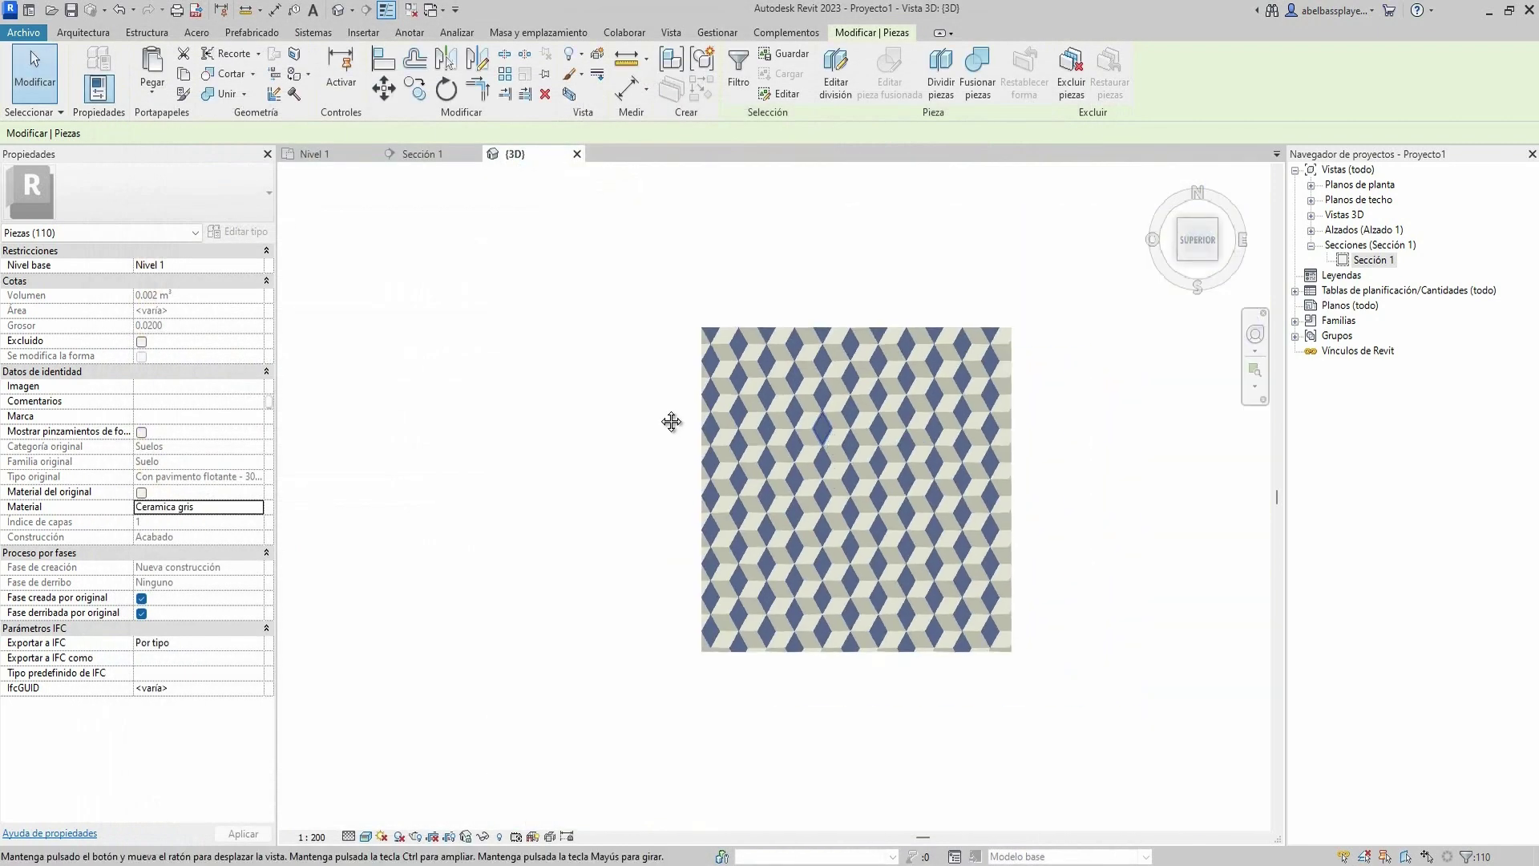
# - Deselect the parts and orbit to a tilted view showing the three-tone cube pattern
pyautogui.click(960, 467)
pyautogui.scroll(2, 492, 581)
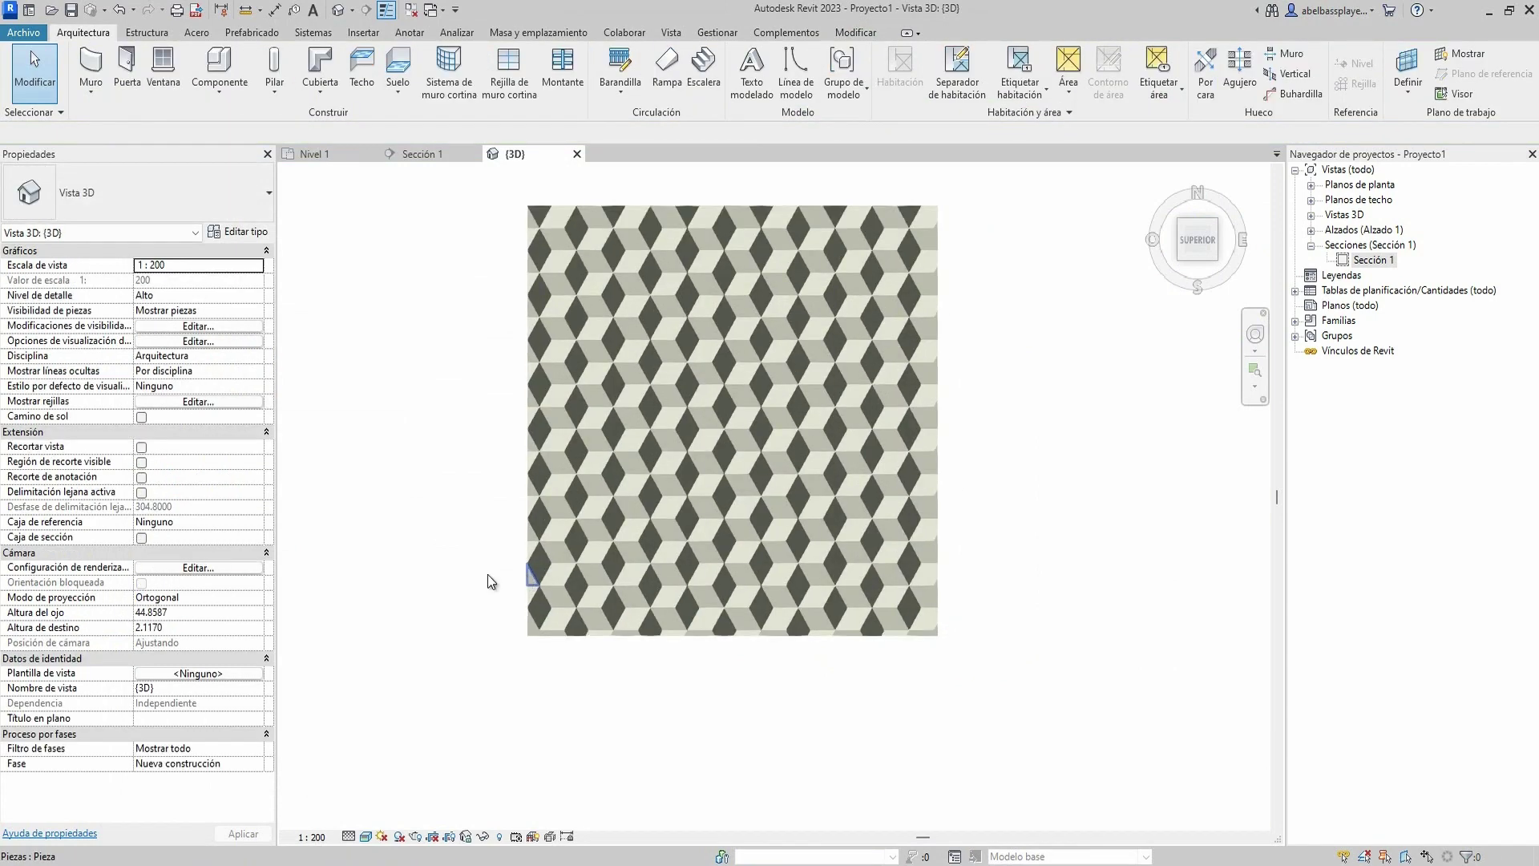
pyautogui.moveTo(536, 467)
pyautogui.keyDown('shift'); pyautogui.mouseDown(button='middle')
pyautogui.moveTo(841, 485)
pyautogui.moveTo(1015, 574)
pyautogui.moveTo(1056, 402)
pyautogui.moveTo(1037, 466)
pyautogui.moveTo(1033, 452)
pyautogui.mouseUp(button='middle'); pyautogui.keyUp('shift')
pyautogui.scroll(3, 1057, 402)
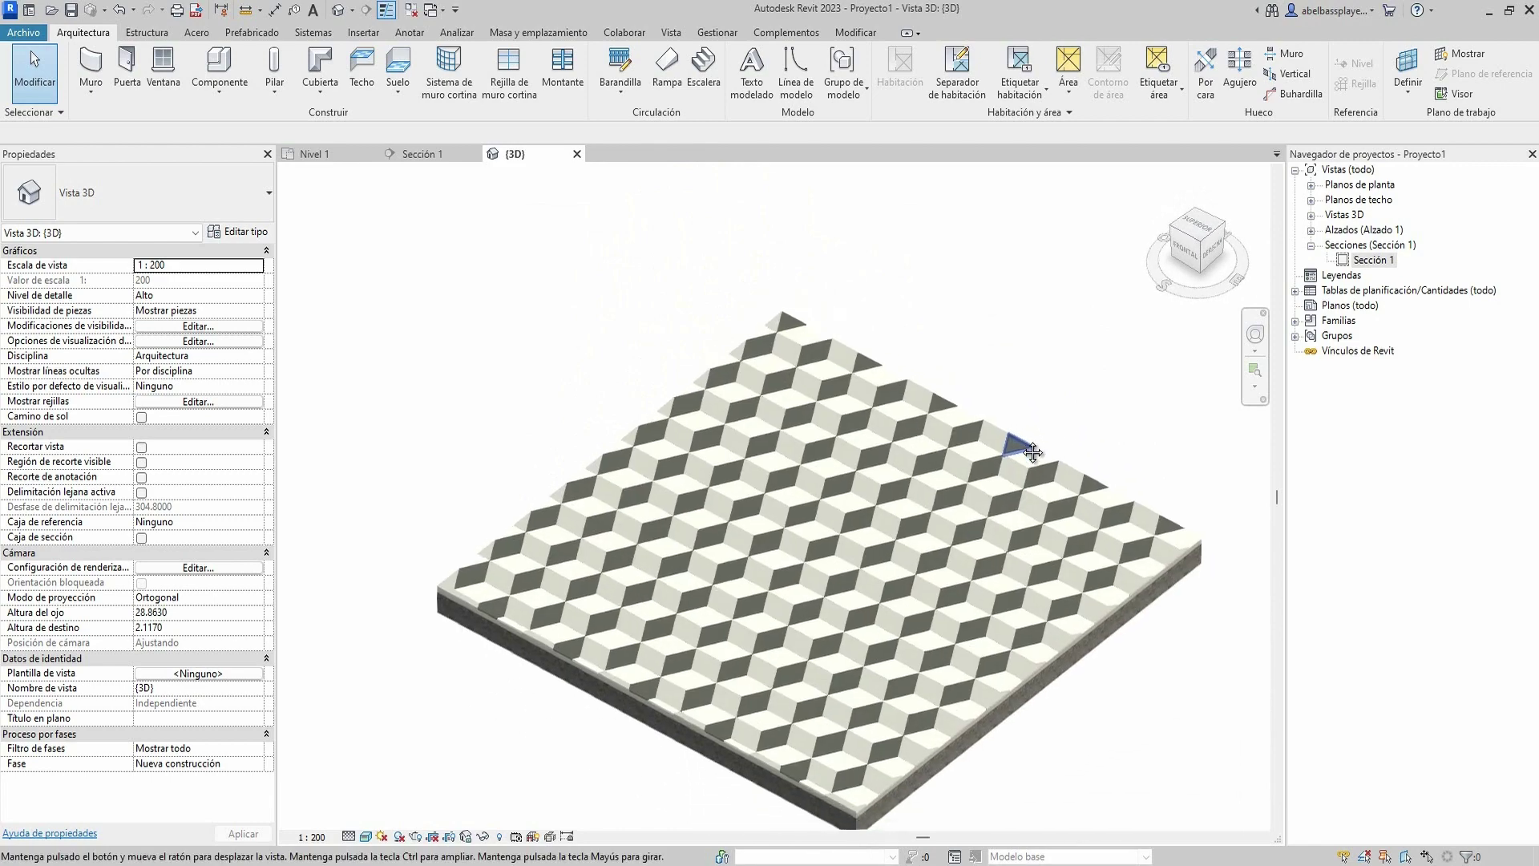